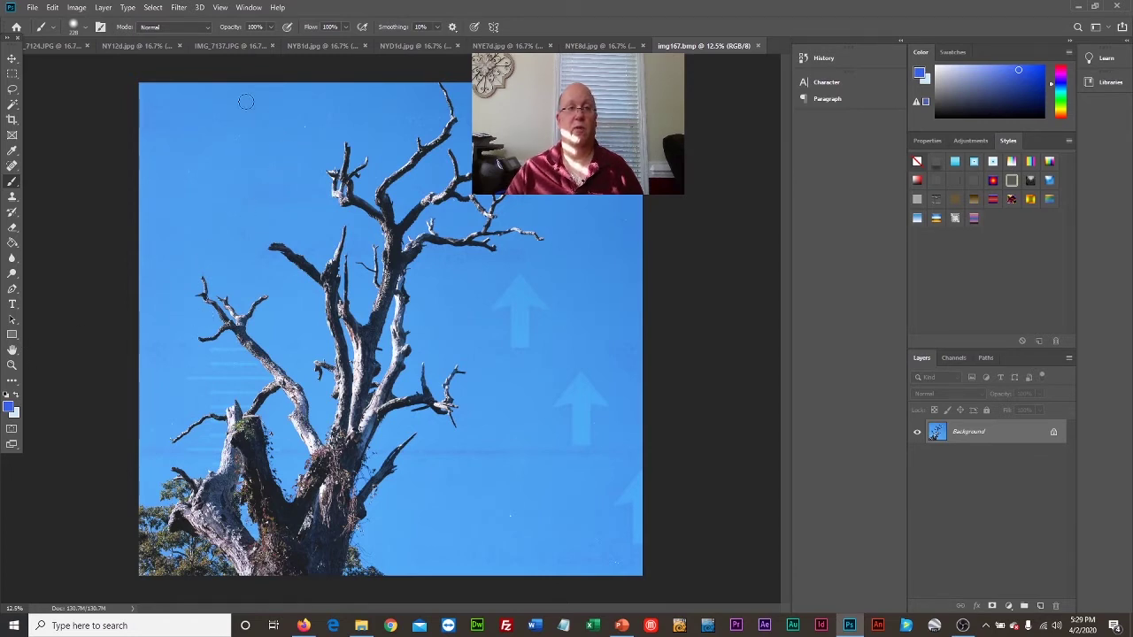
- Check the scanned tree image's pixel dimensions and resolution in the Image Size dialog, and close it without changes
click(76, 11)
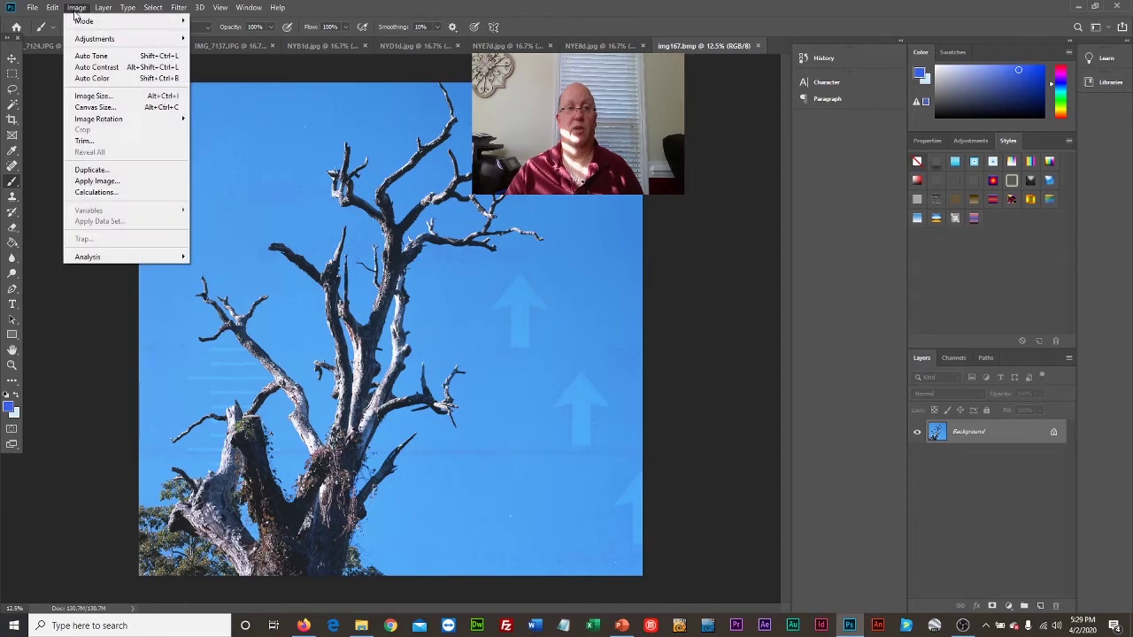
click(104, 96)
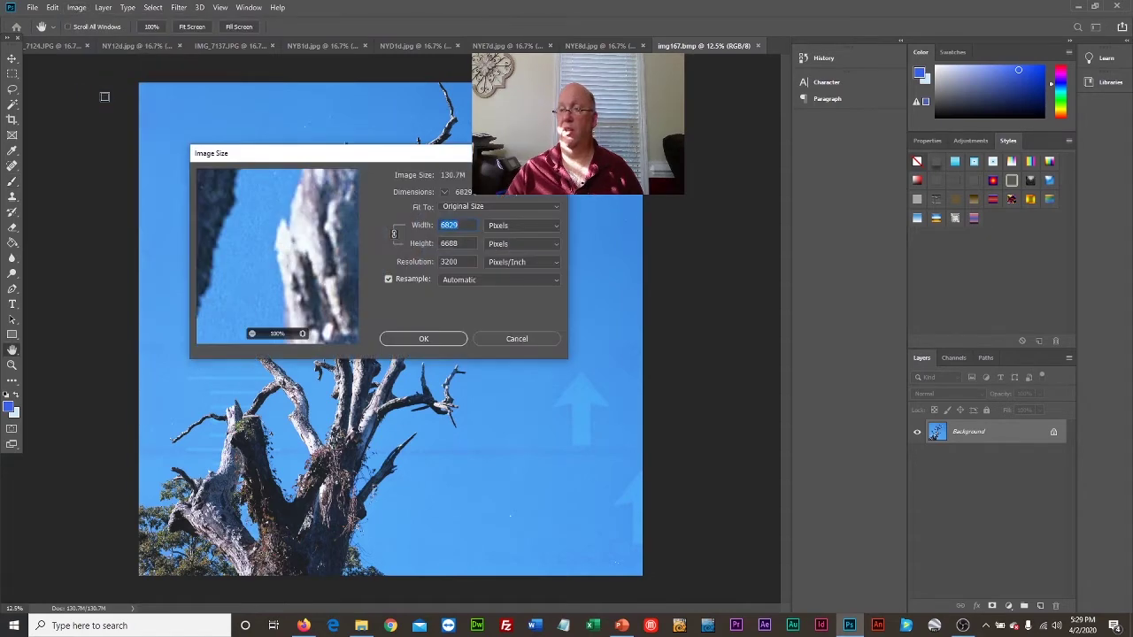
drag(327, 158, 238, 140)
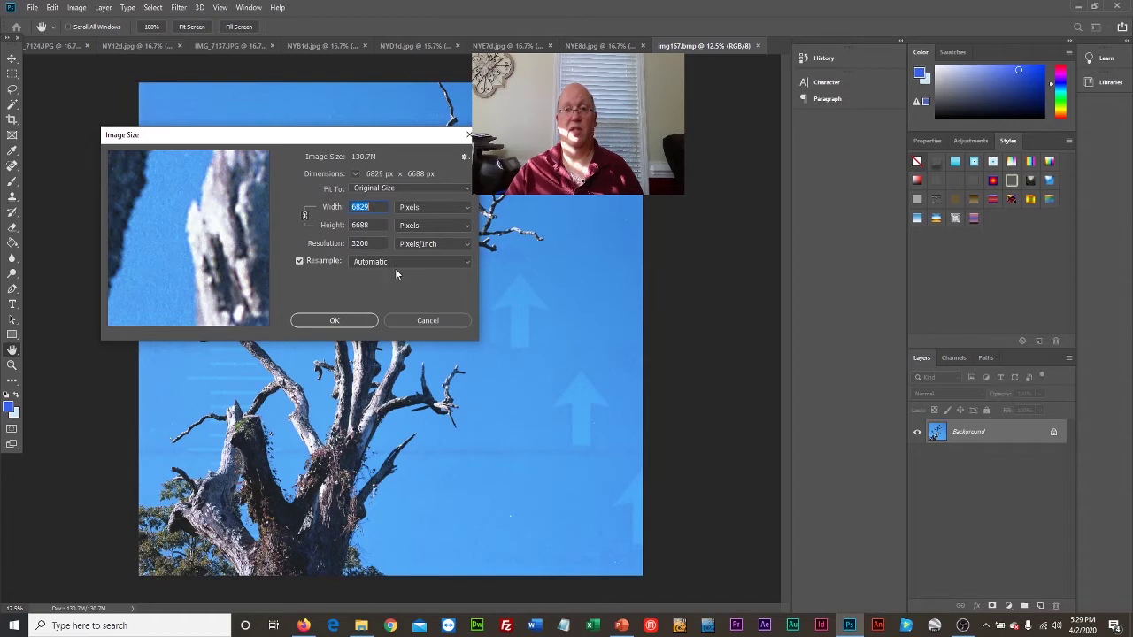
click(405, 320)
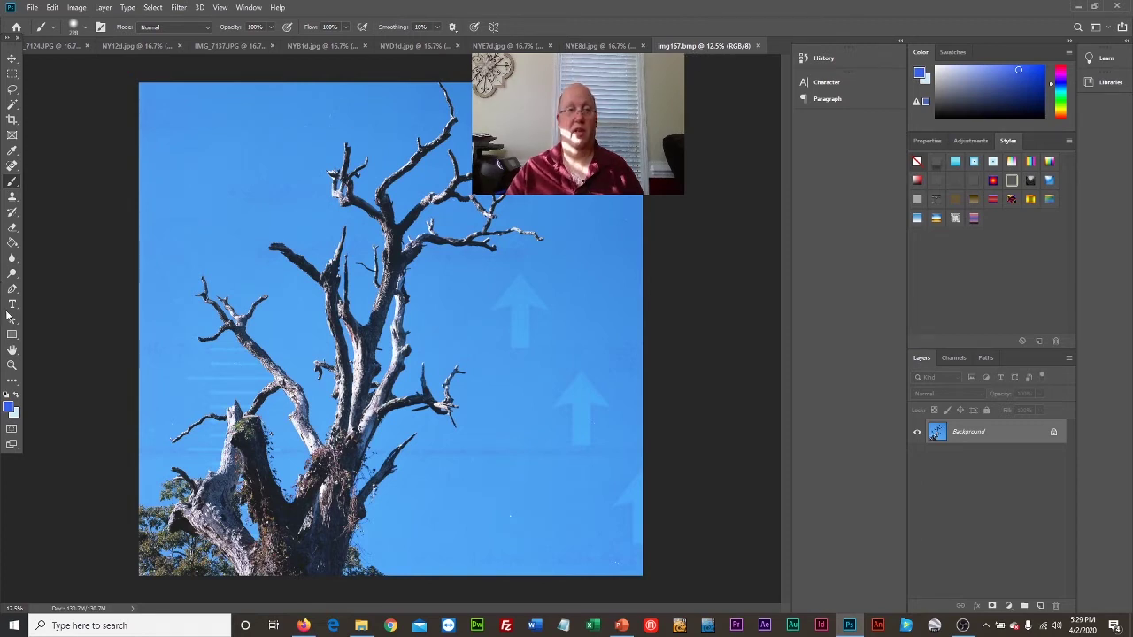
- Examine the sky around the upper branches at magnifications up to 300% for dust specks, scratches and grain
click(11, 364)
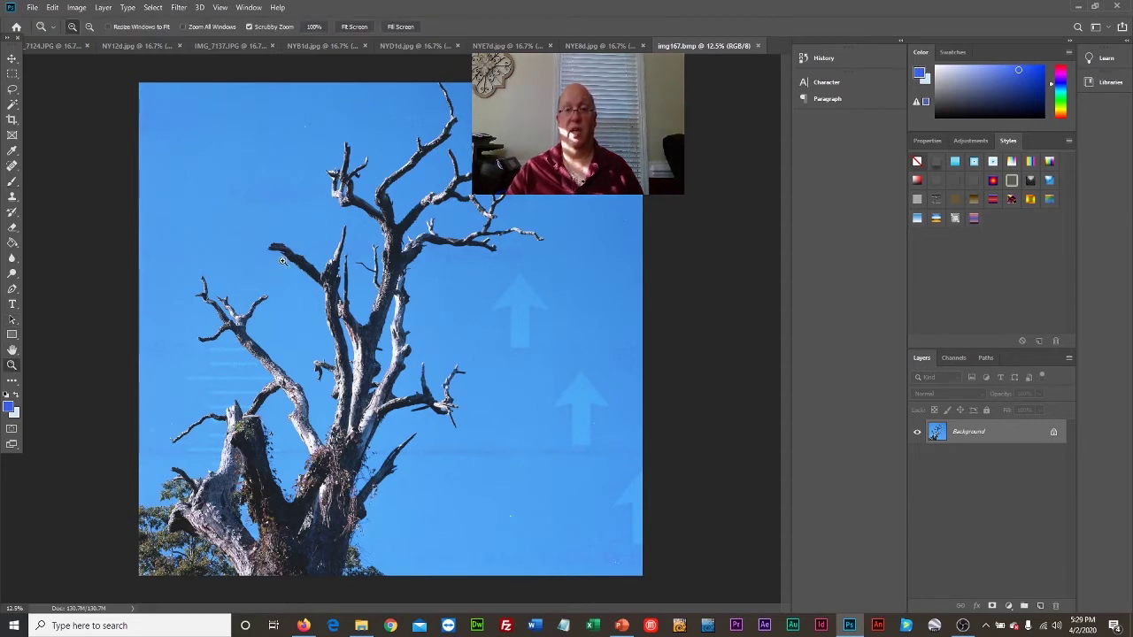
click(348, 168)
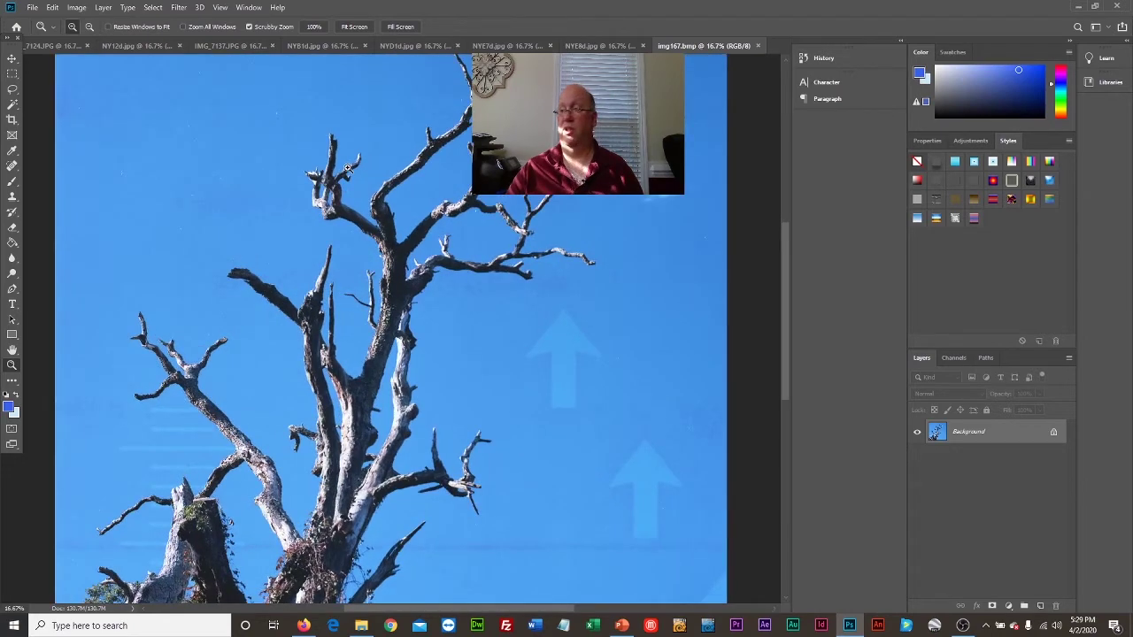
click(347, 168)
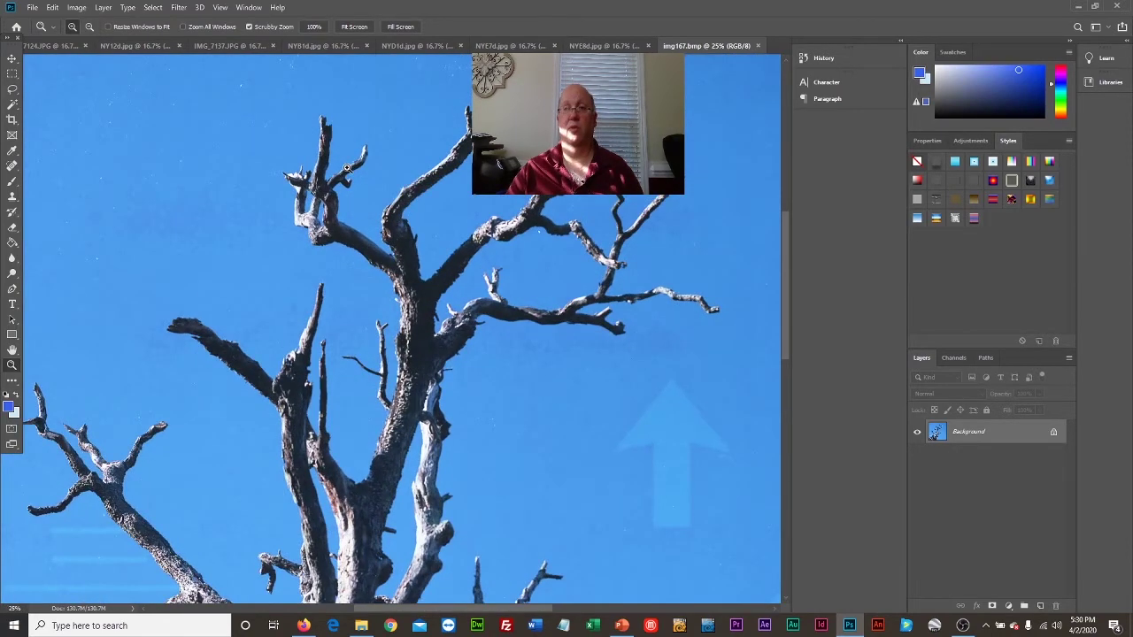
click(348, 169)
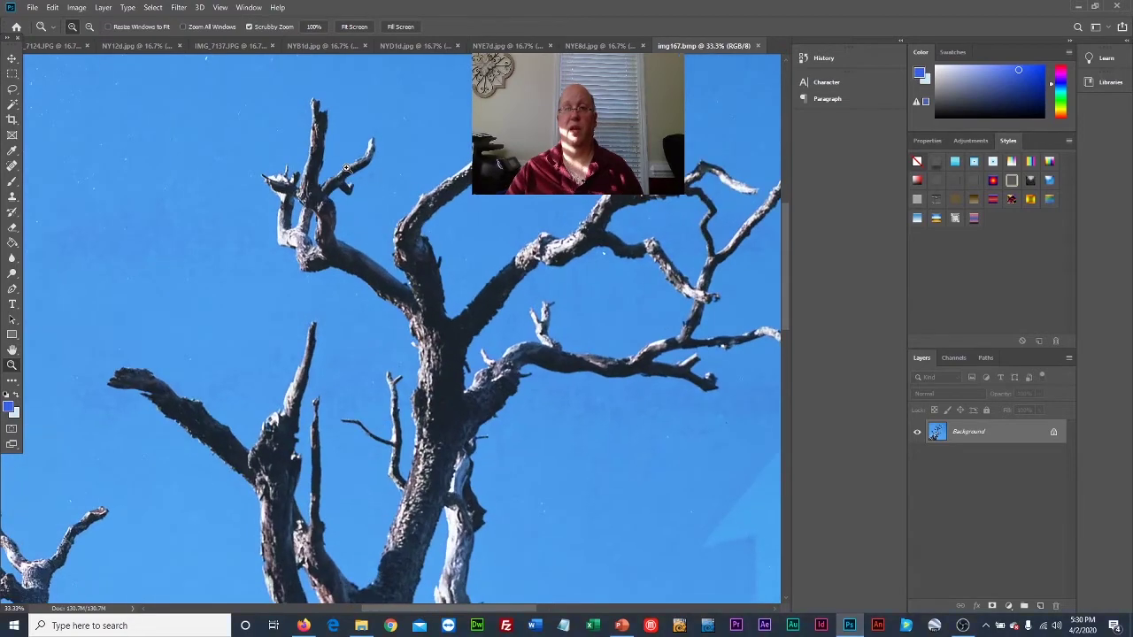
click(347, 168)
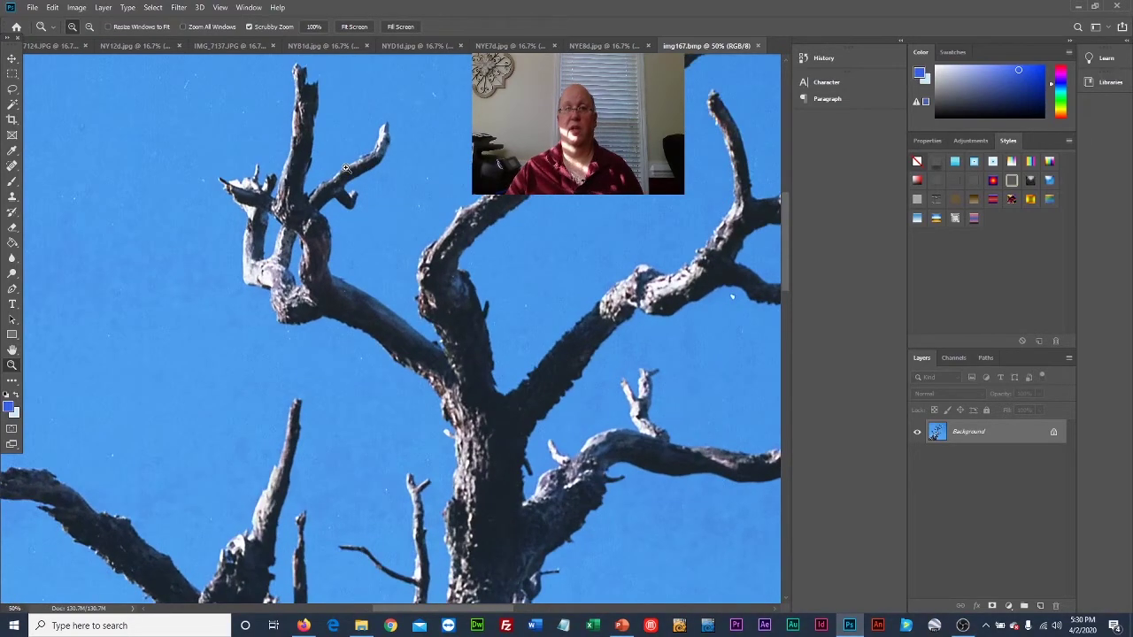
click(345, 168)
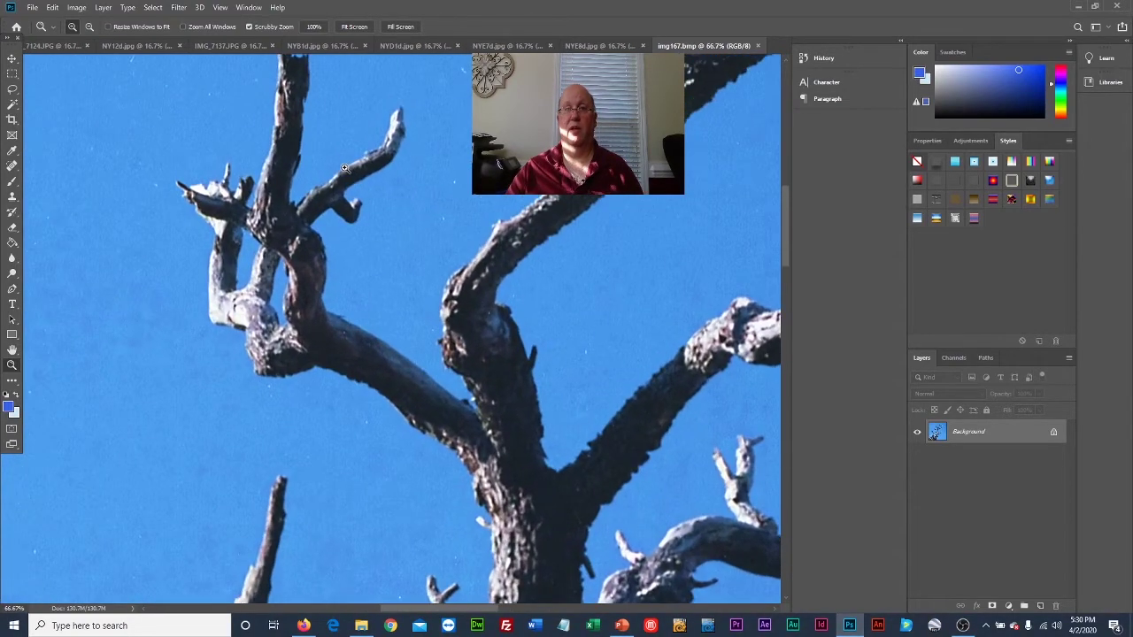
click(346, 168)
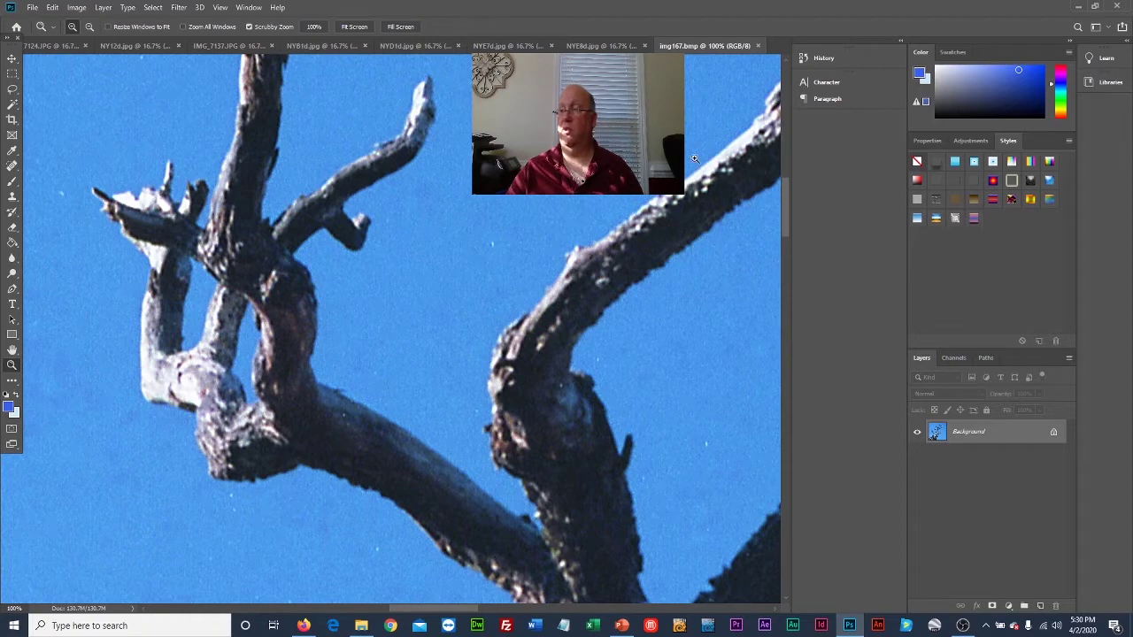
drag(785, 219, 784, 183)
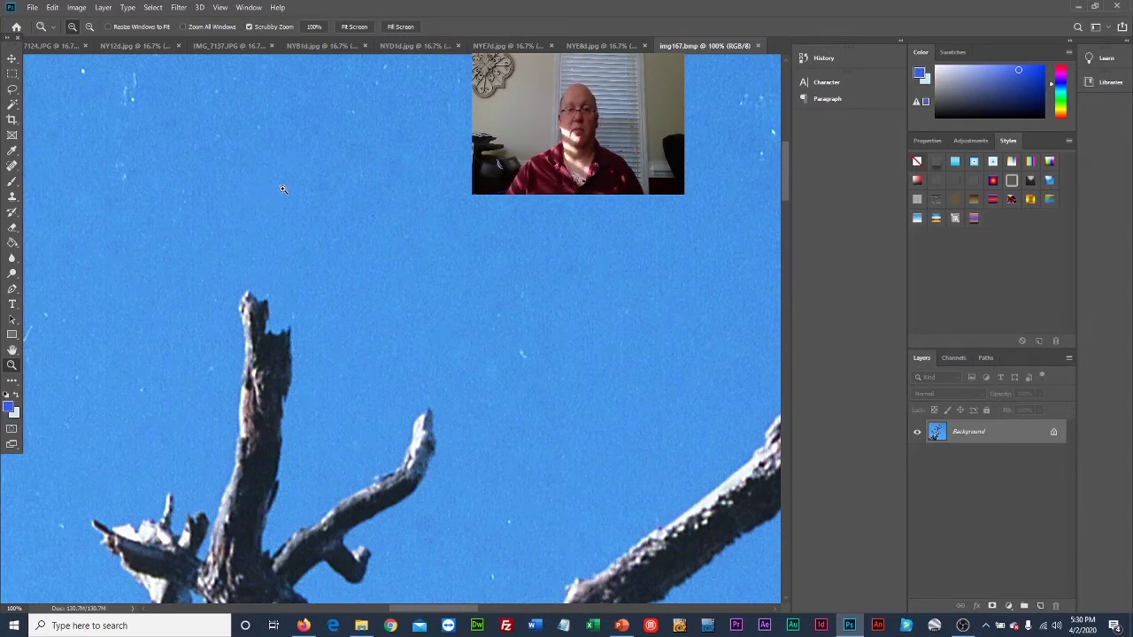
click(308, 205)
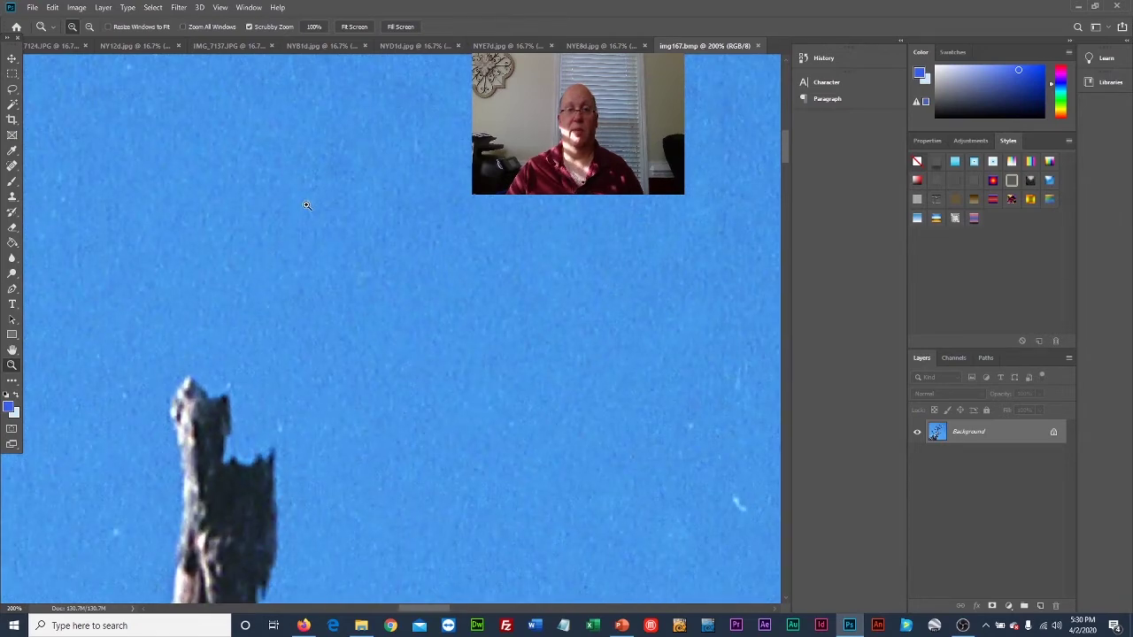
click(306, 205)
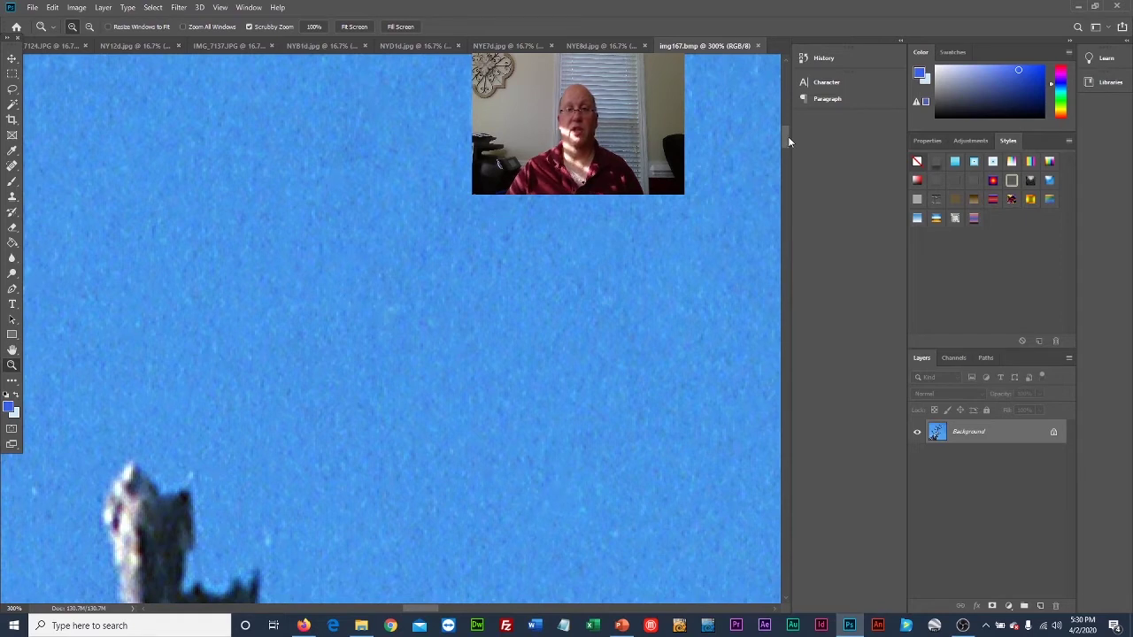
mouse_move(788, 136)
mouse_down()
mouse_move(787, 113)
mouse_move(785, 126)
mouse_up()
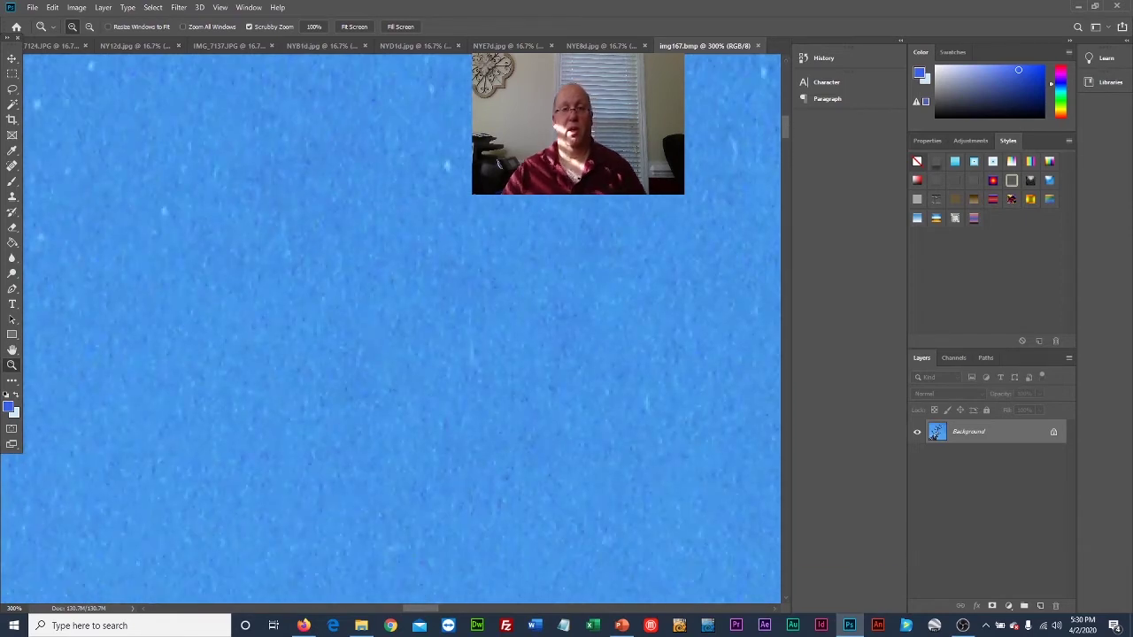
alt+click(232, 595)
alt+click(597, 196)
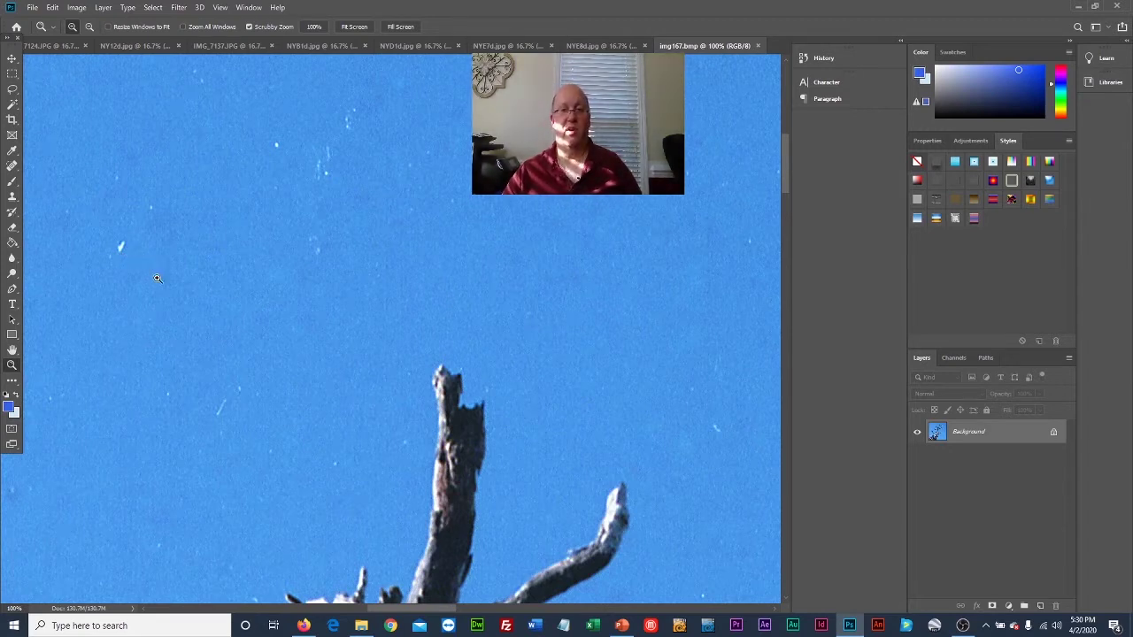
- Remove the white specks, faint smudge and short scratch from the sky beside the jagged upper branch with the content-aware Spot Healing Brush
drag(408, 611, 376, 615)
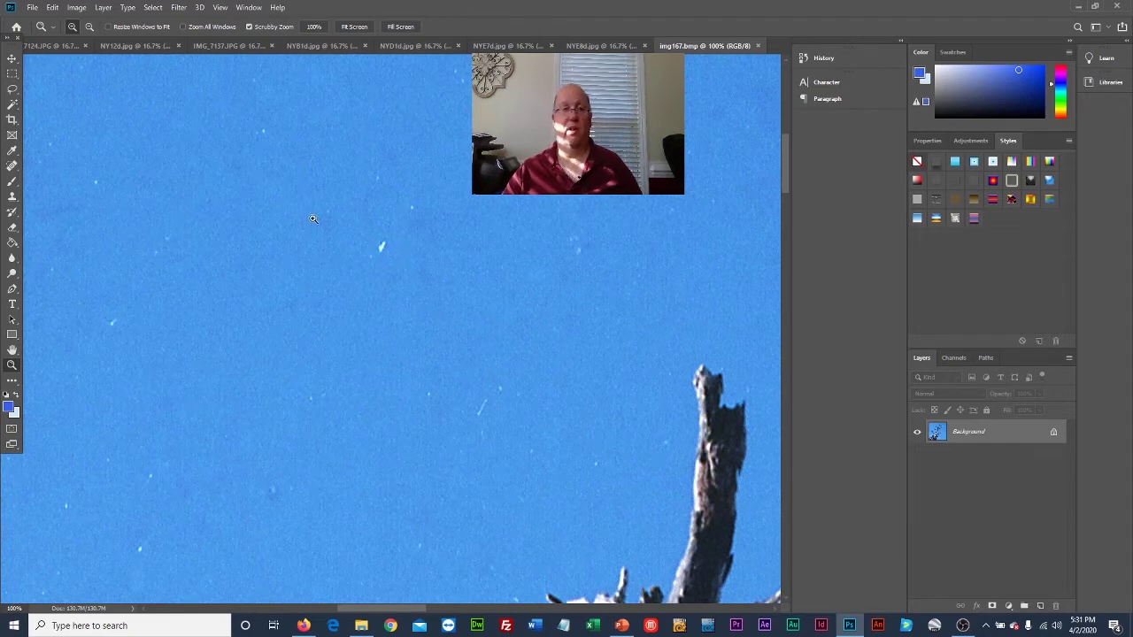
click(11, 170)
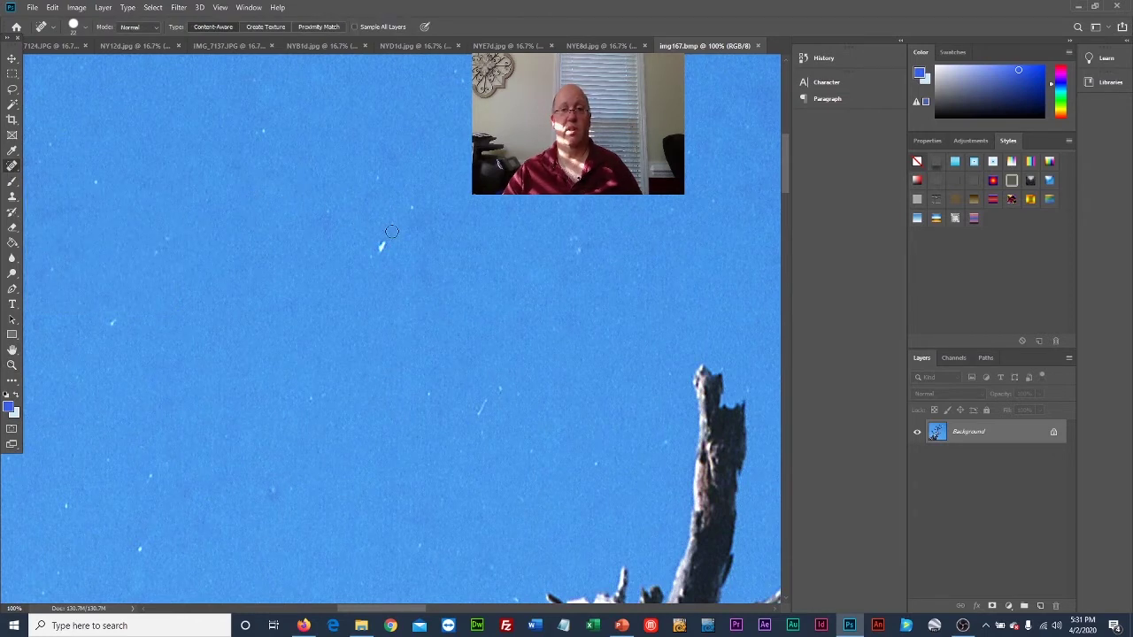
click(383, 247)
click(413, 208)
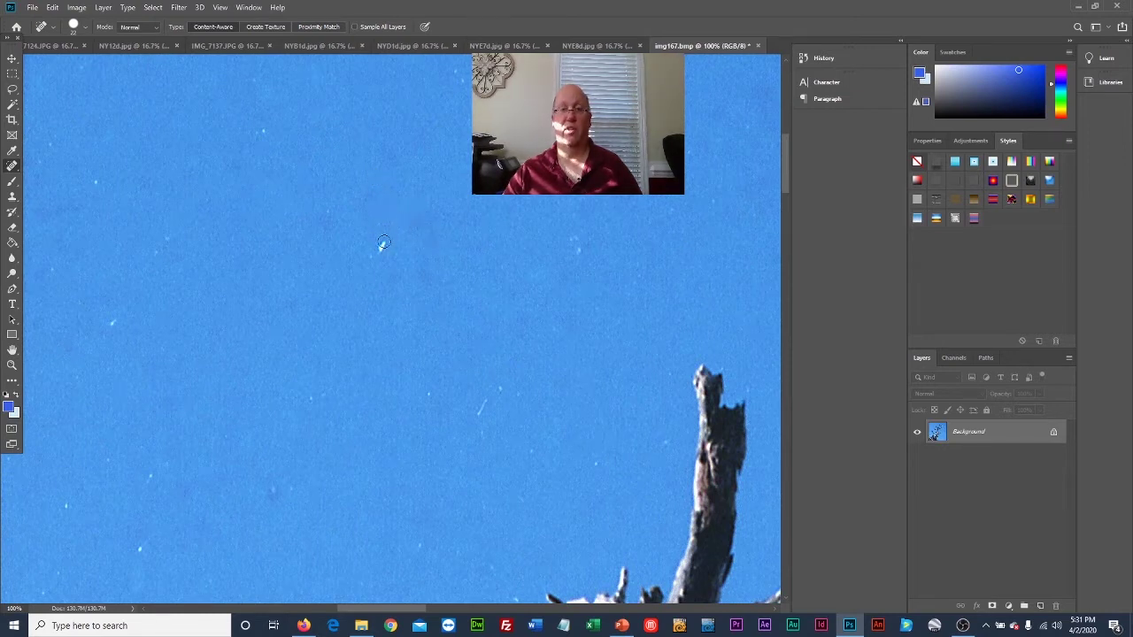
click(382, 245)
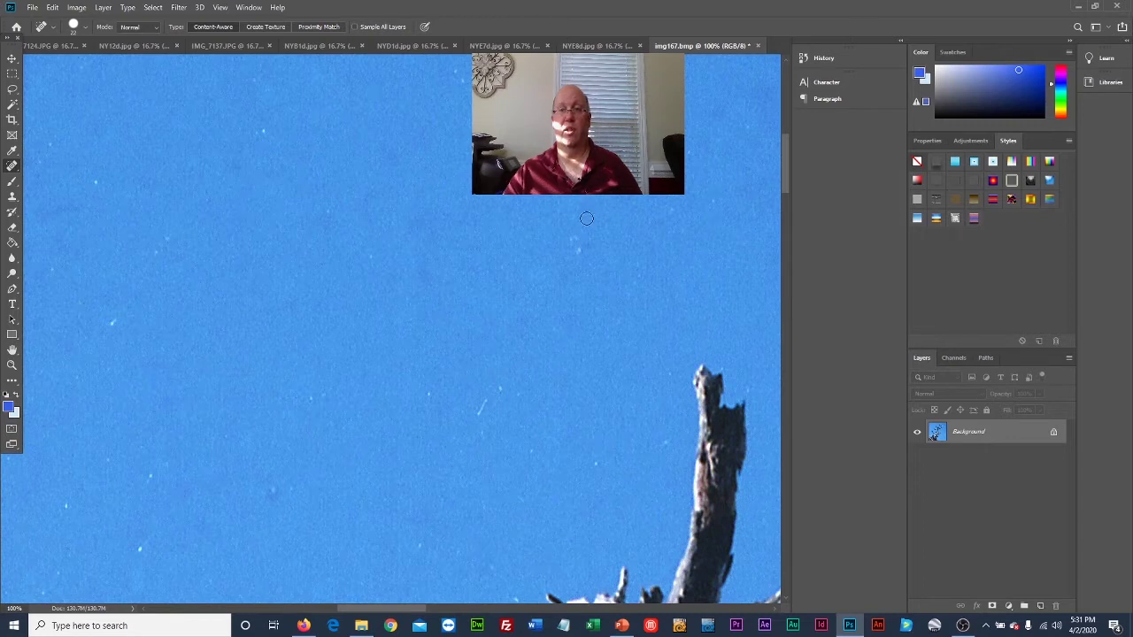
drag(570, 236, 586, 248)
drag(485, 395, 467, 423)
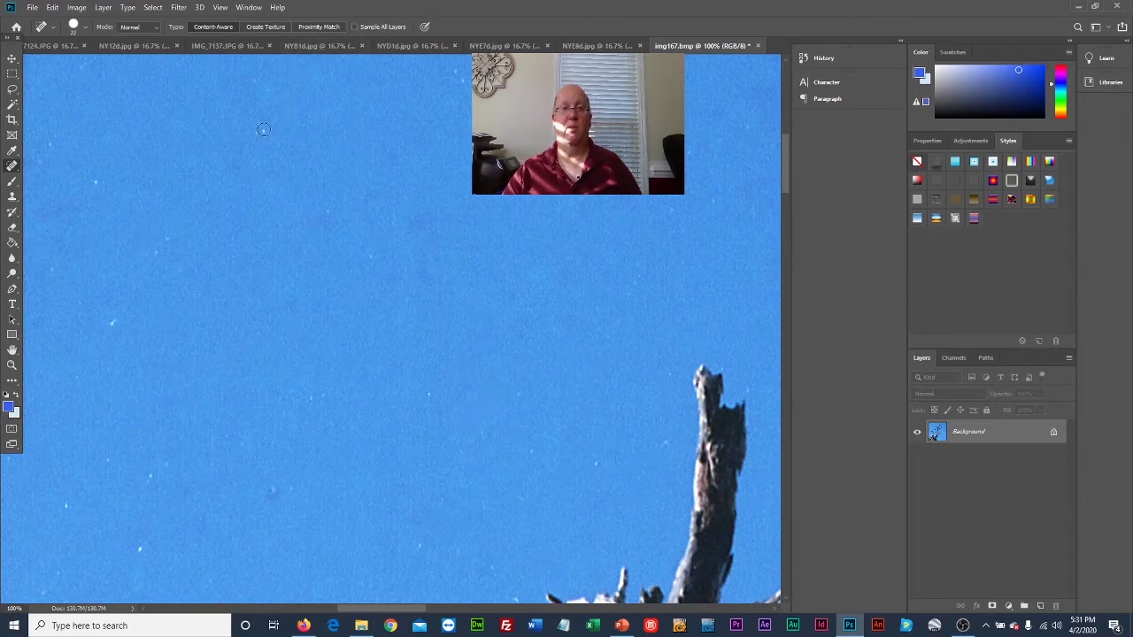
click(111, 323)
click(94, 182)
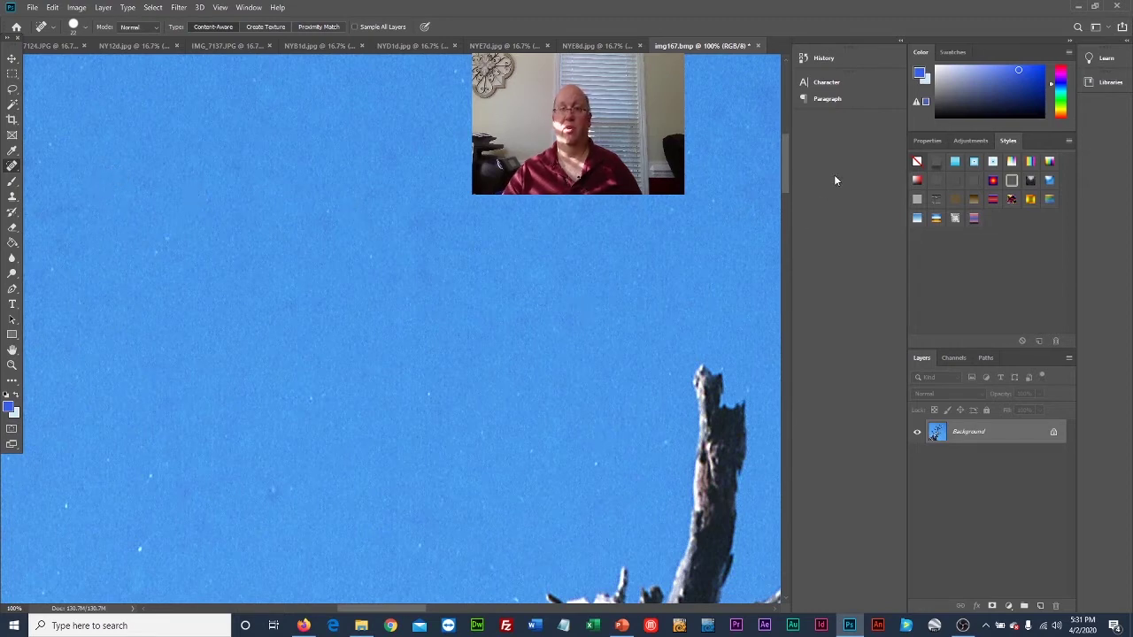
- Heal the clusters of white specks in the sky beside the curved topmost branch
mouse_move(788, 174)
mouse_down()
mouse_move(789, 135)
mouse_move(787, 152)
mouse_up()
drag(361, 613, 462, 612)
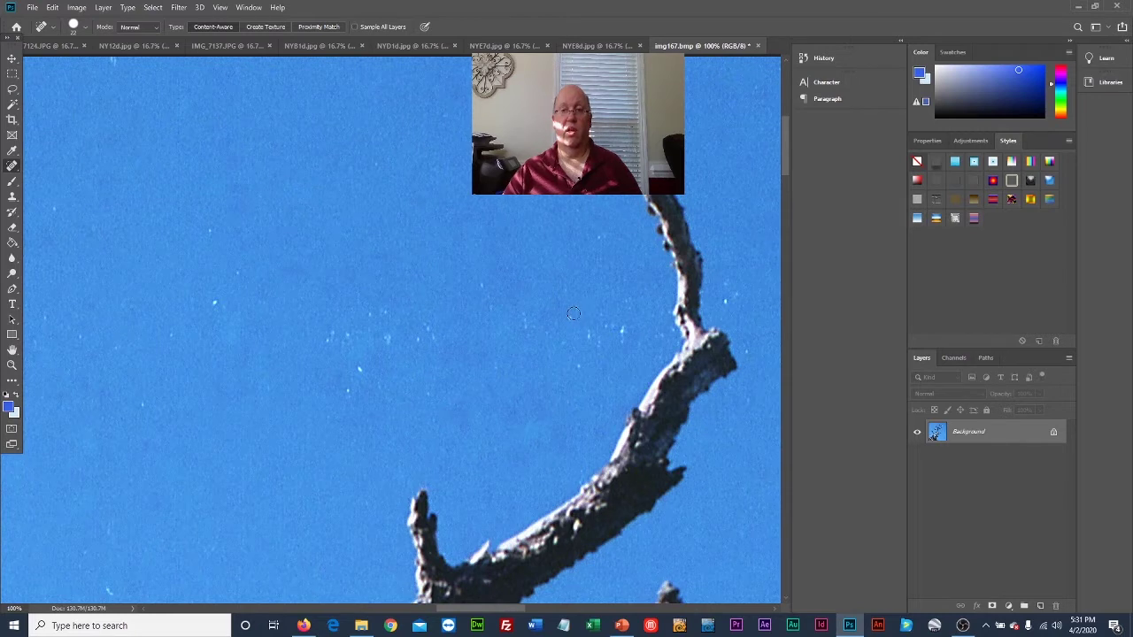
click(621, 328)
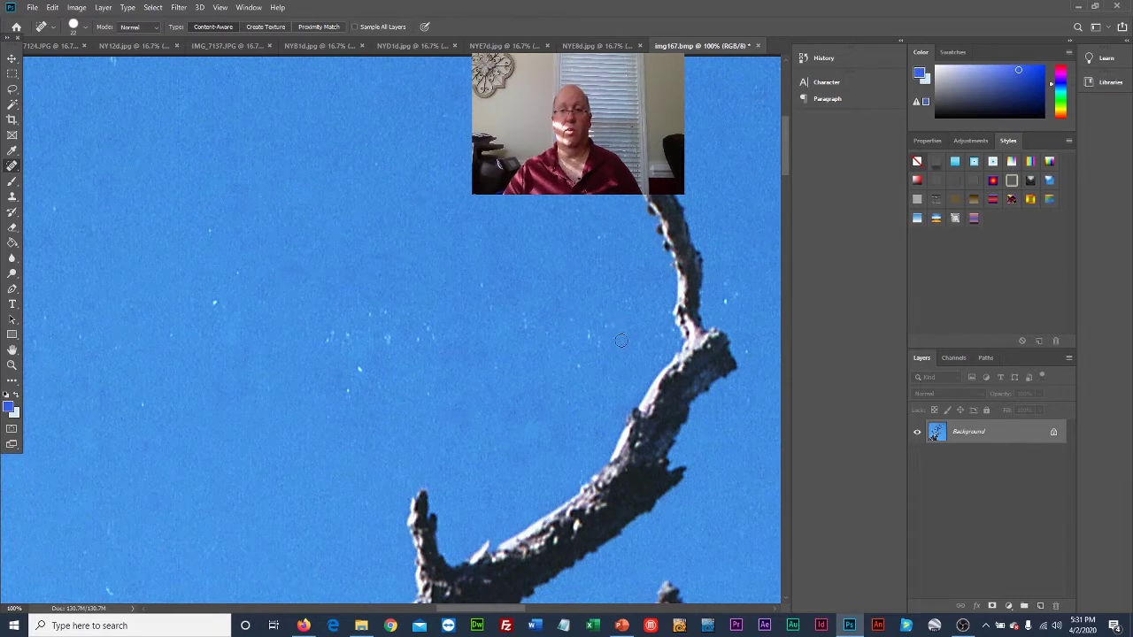
click(590, 336)
click(424, 326)
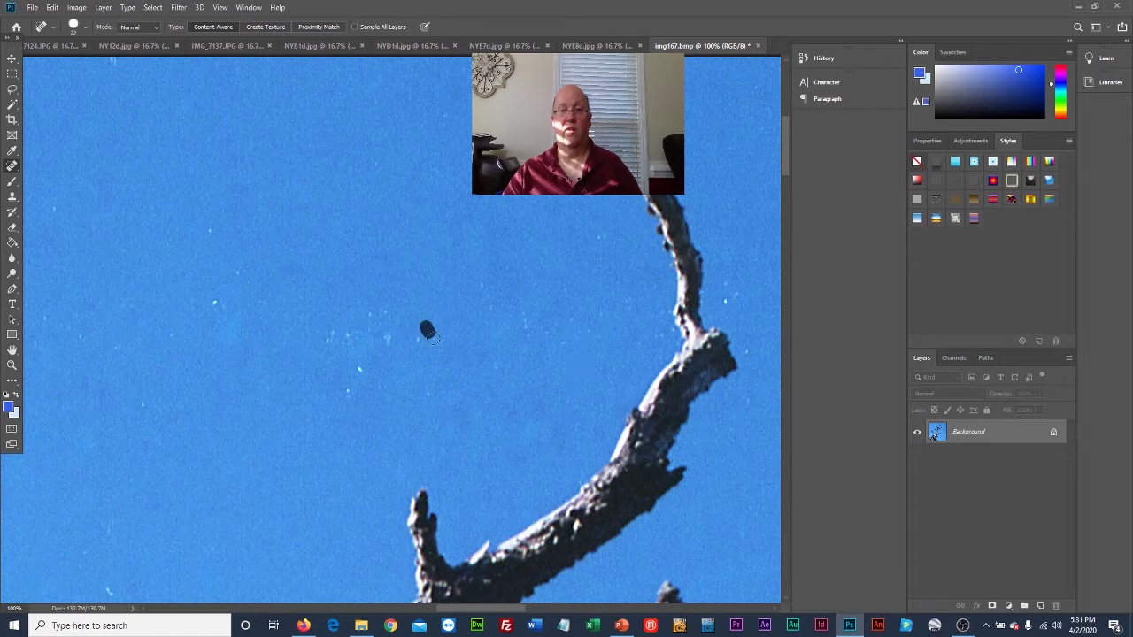
click(419, 343)
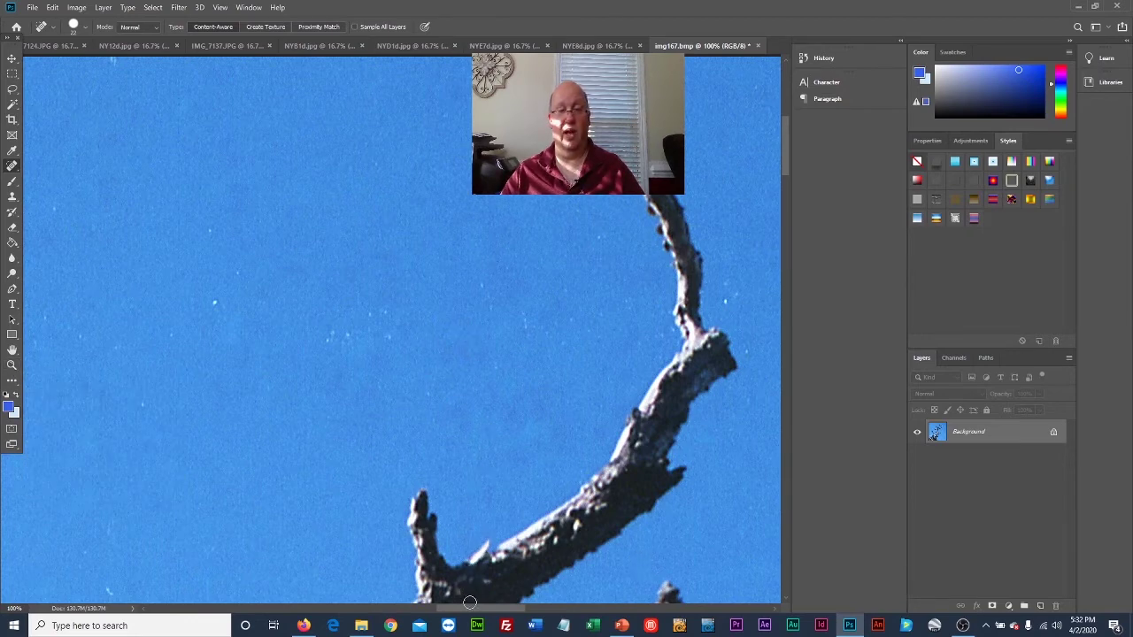
- Heal the dark-rimmed spot in the open sky above the small wispy cloud near the photo's edge
drag(470, 609, 638, 625)
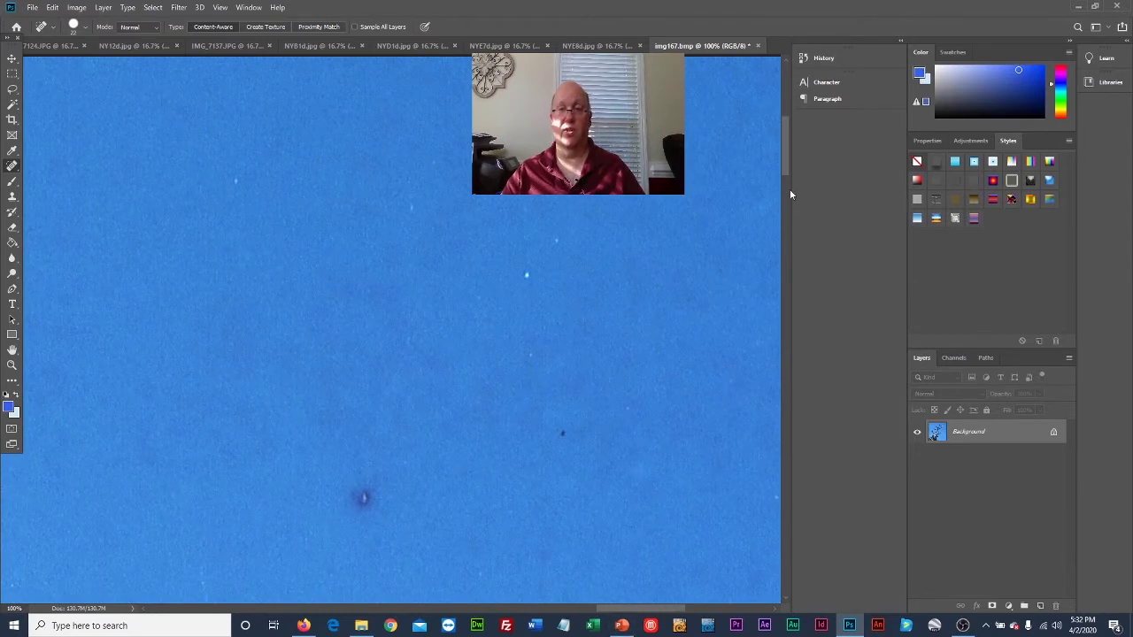
drag(784, 162, 784, 200)
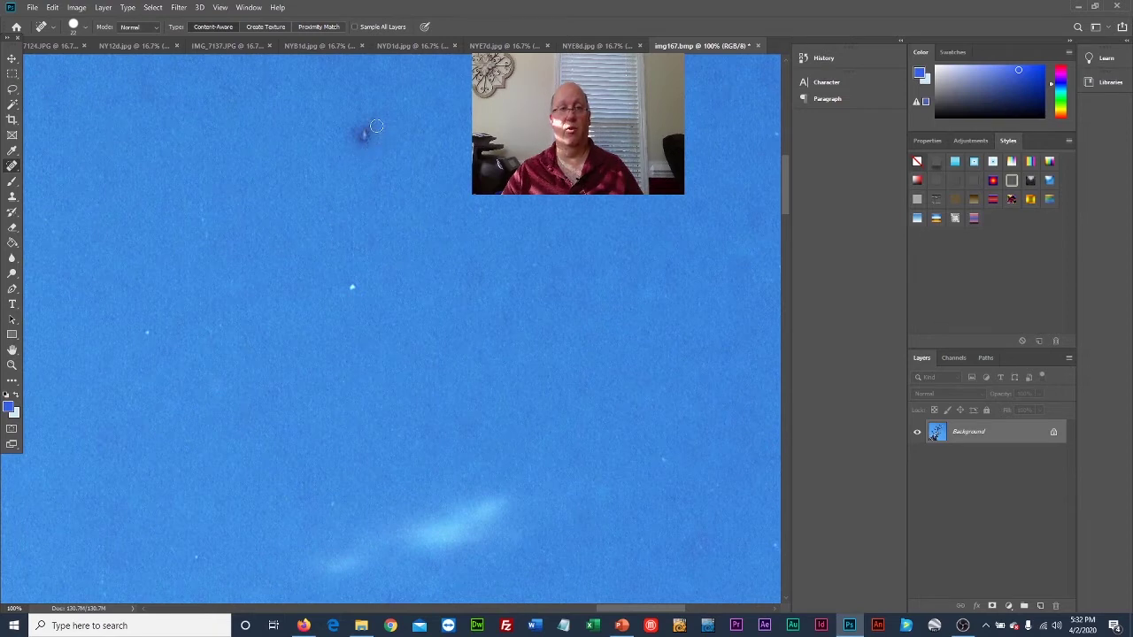
mouse_move(363, 131)
mouse_down()
mouse_move(374, 118)
mouse_move(364, 133)
mouse_up()
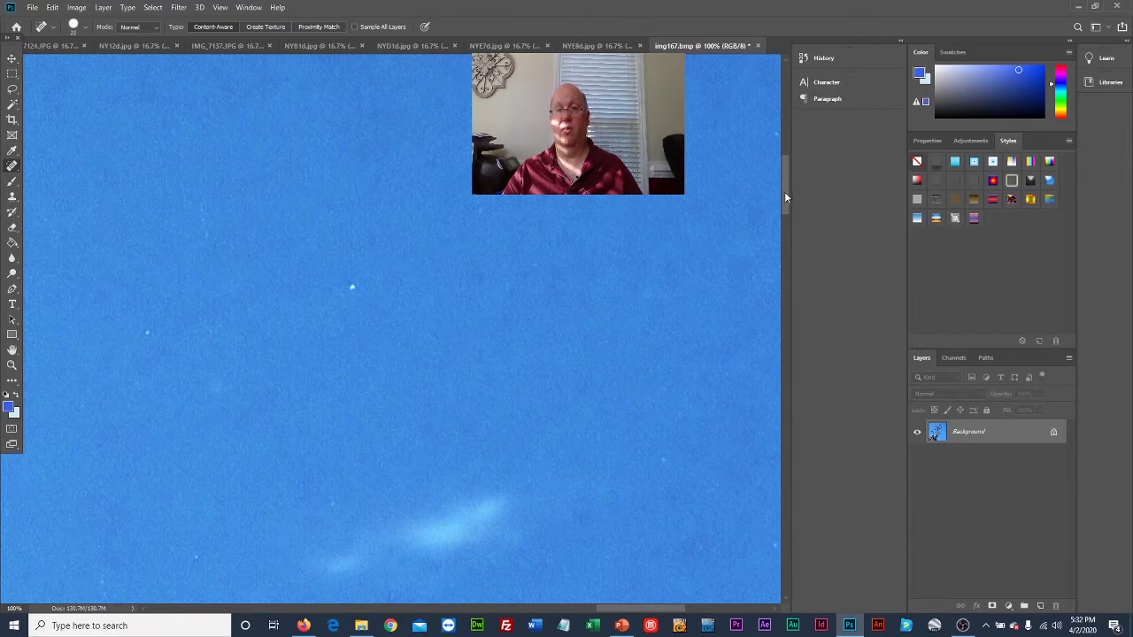
- Examine the sky out to the photo's edge and the faint light arrow mark beneath the branches at 50%
drag(785, 192, 787, 175)
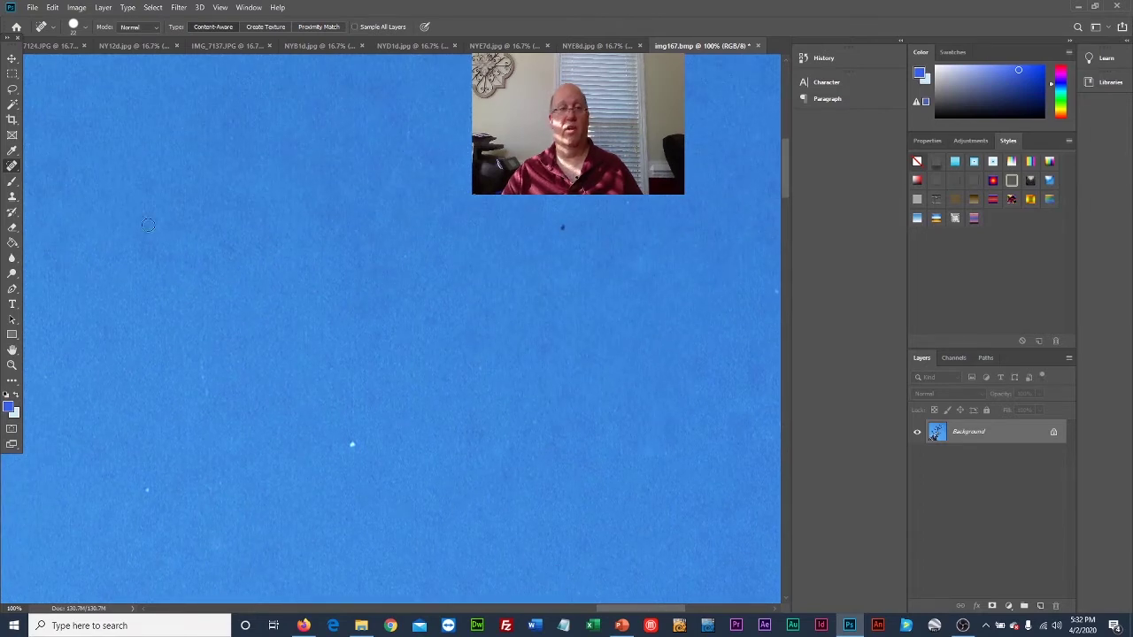
click(11, 364)
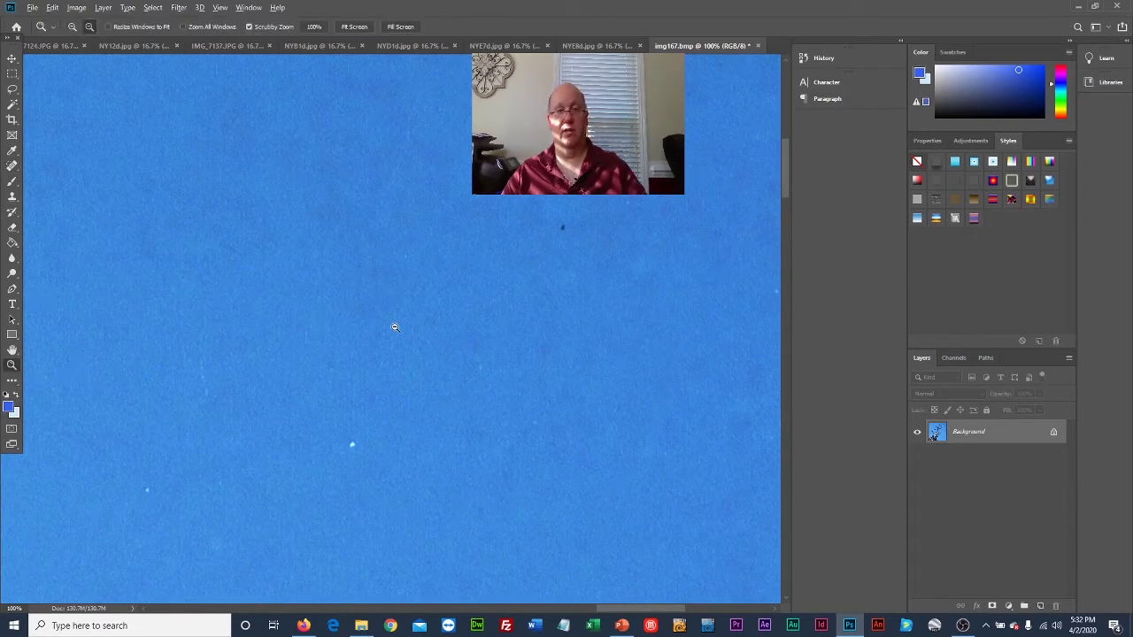
alt+click(428, 280)
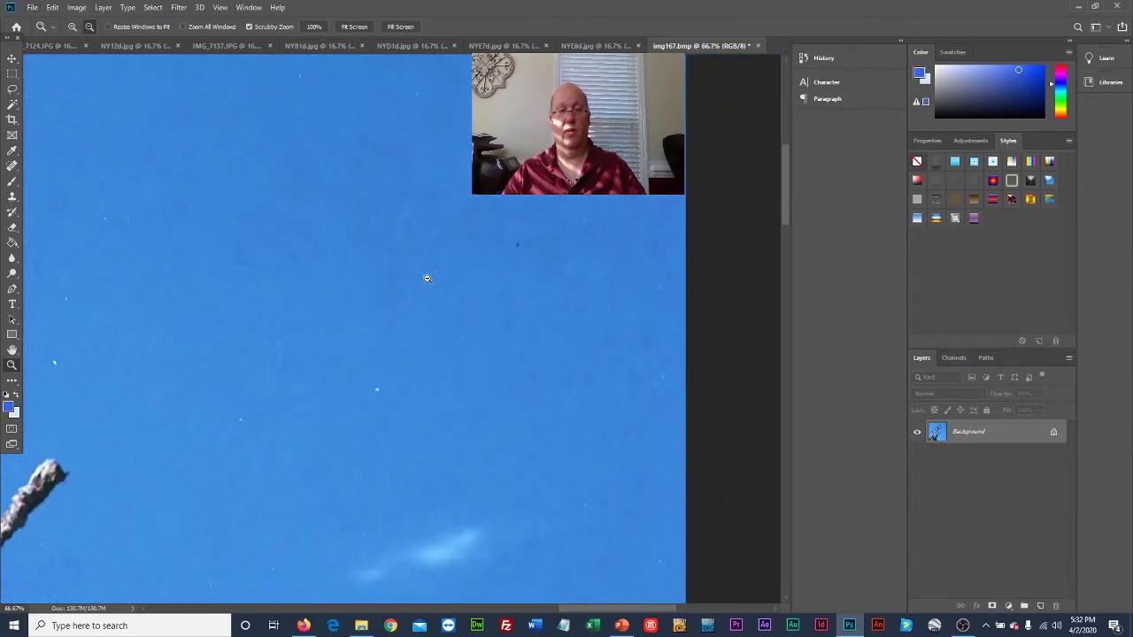
alt+click(427, 279)
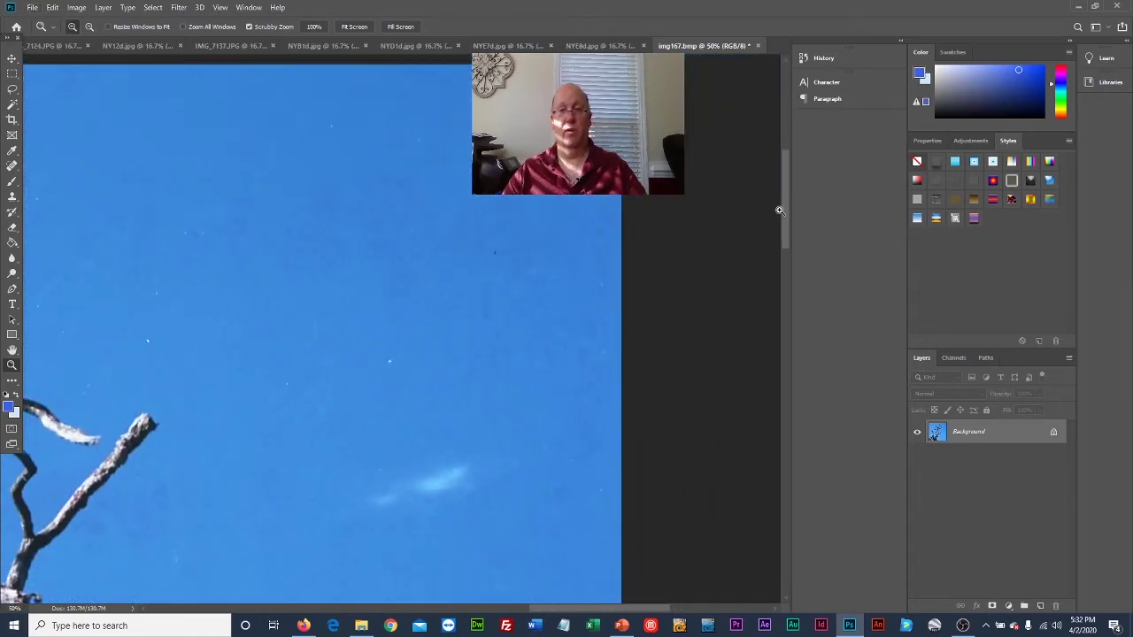
drag(787, 214, 778, 319)
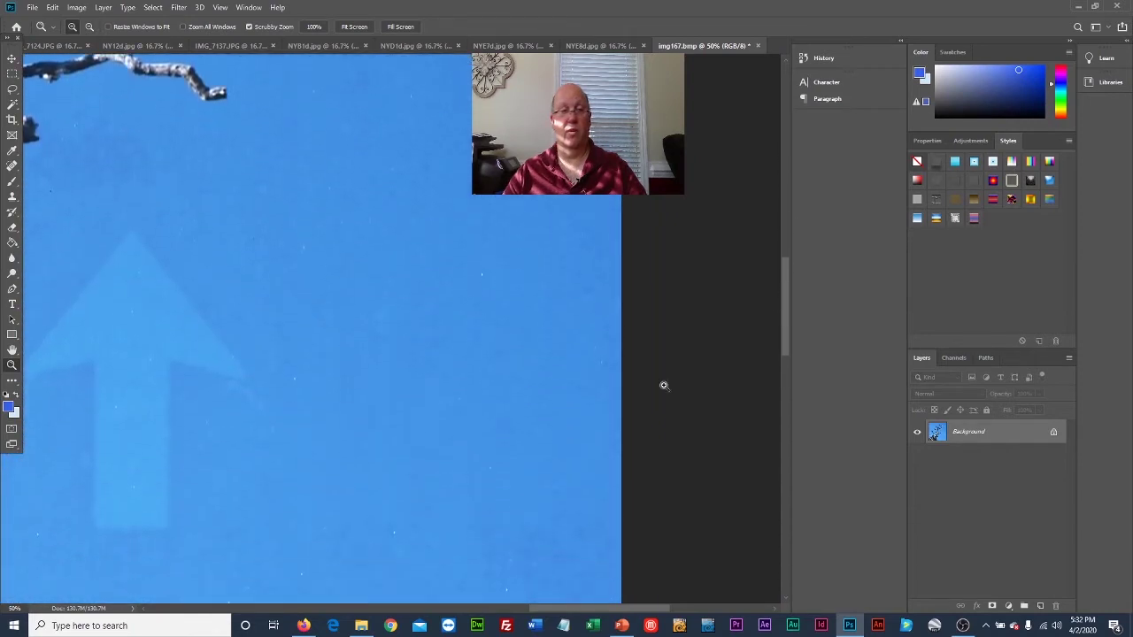
drag(585, 609, 531, 617)
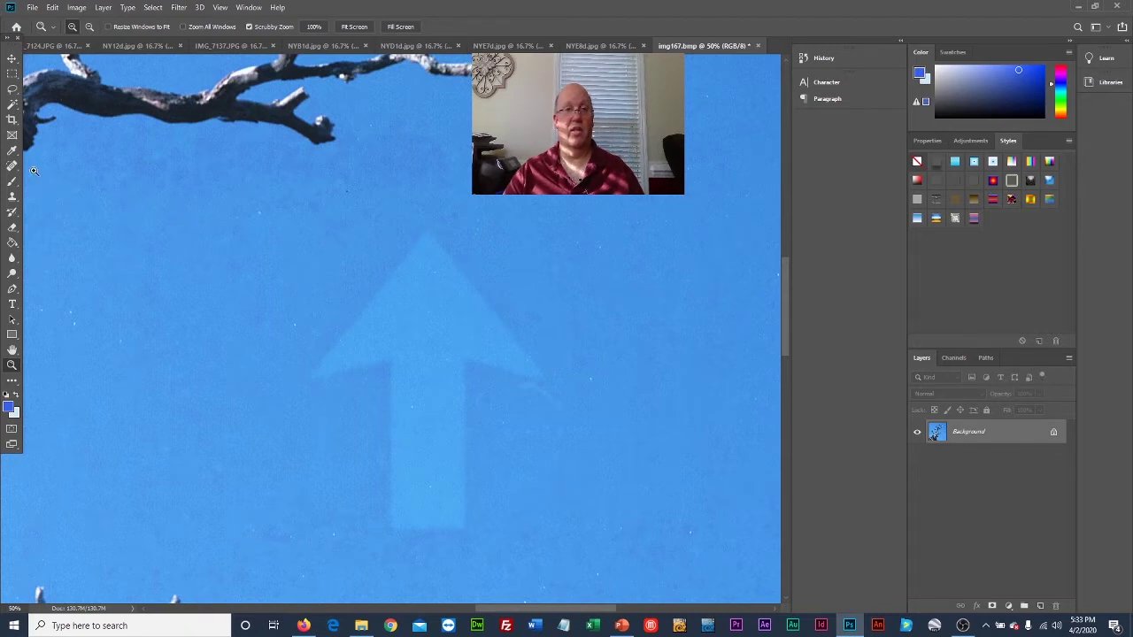
- Sample the blue sky just beside the faint arrow's head as the foreground colour, using the Eyedropper at 100% magnification
click(13, 151)
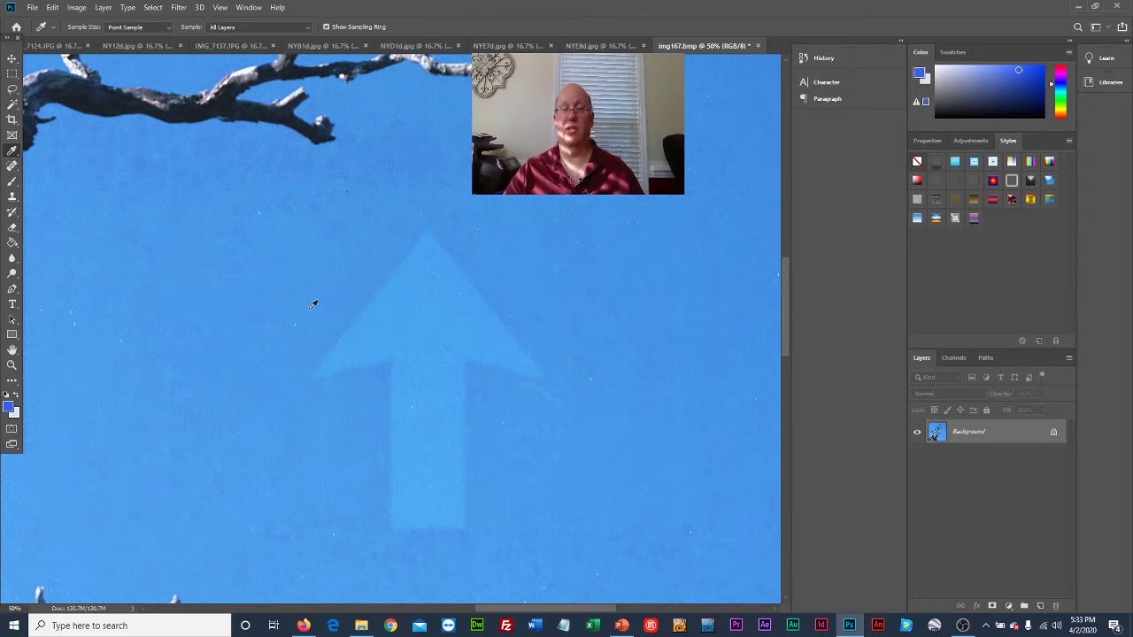
click(12, 365)
click(305, 334)
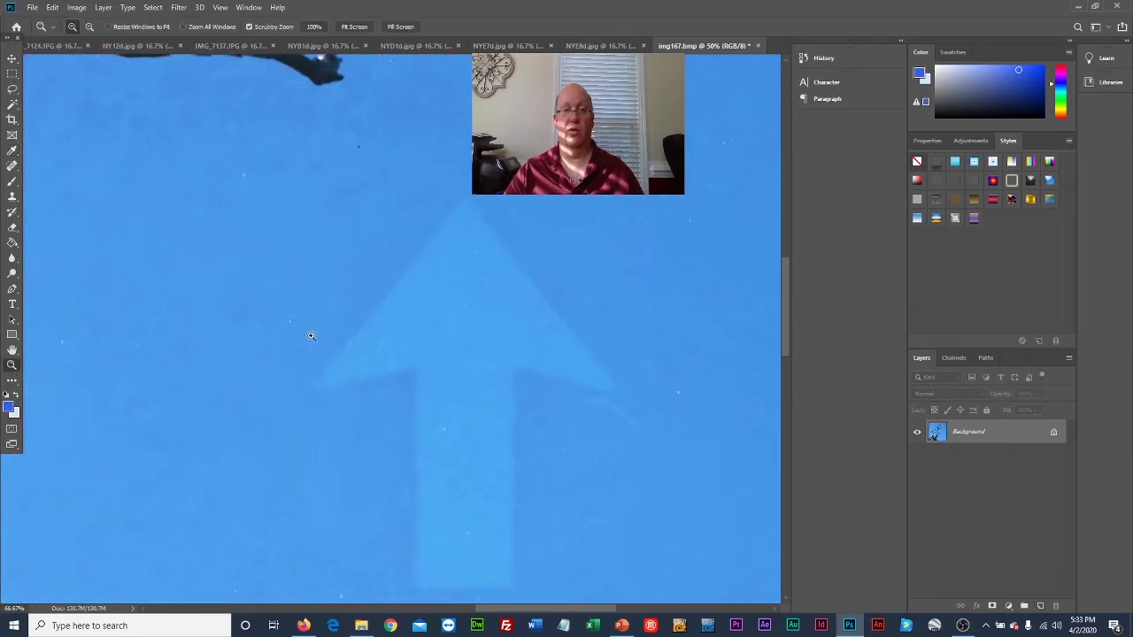
click(309, 336)
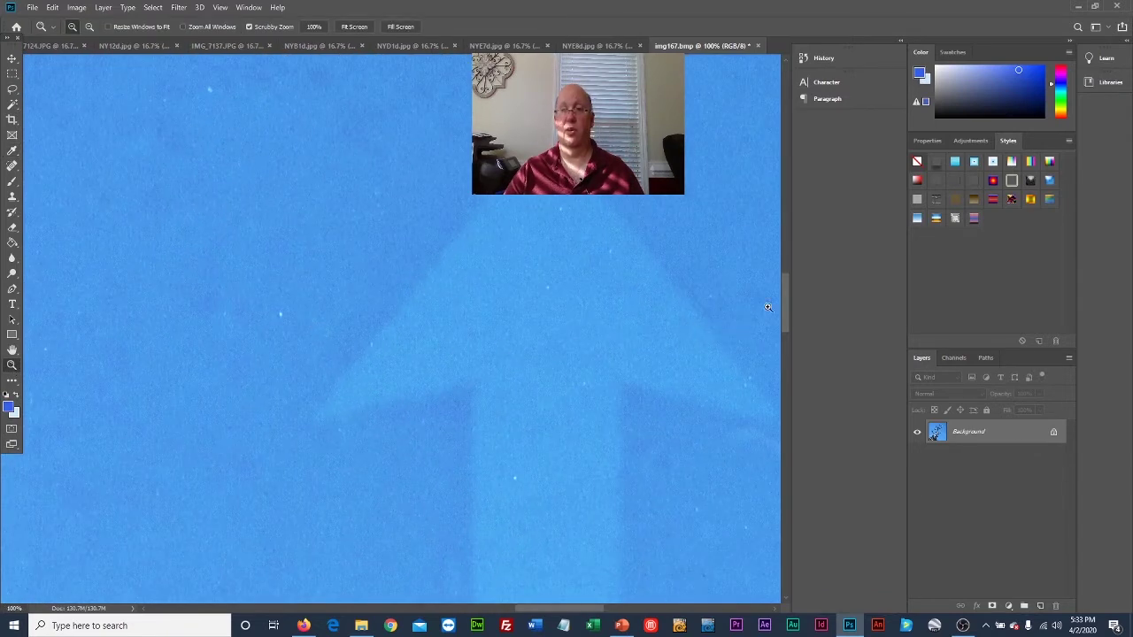
drag(784, 310, 790, 318)
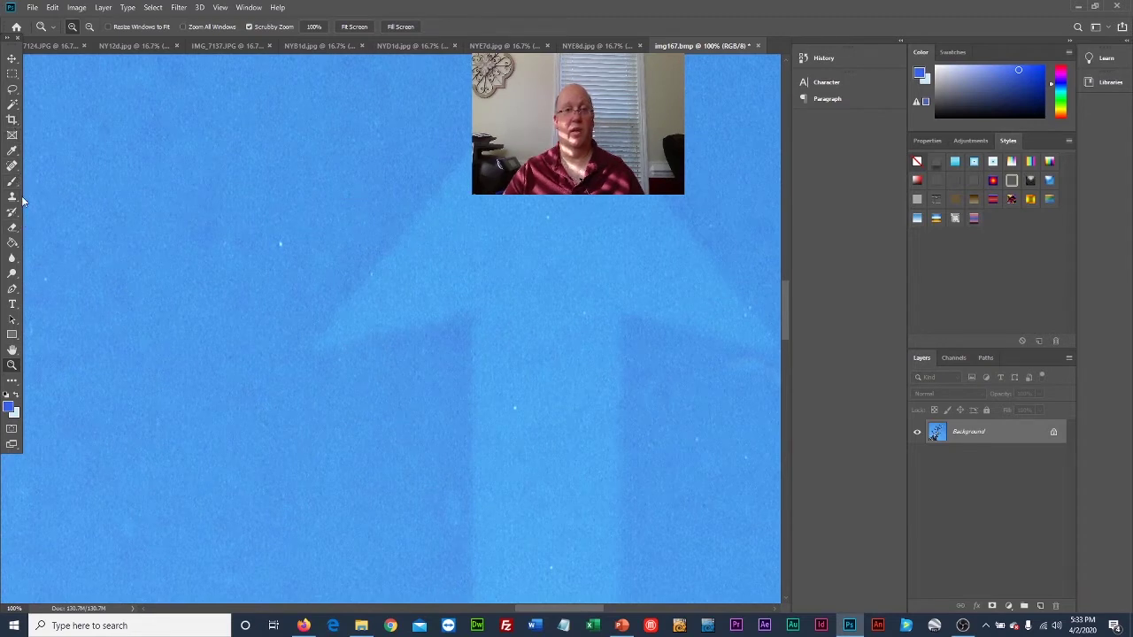
click(12, 150)
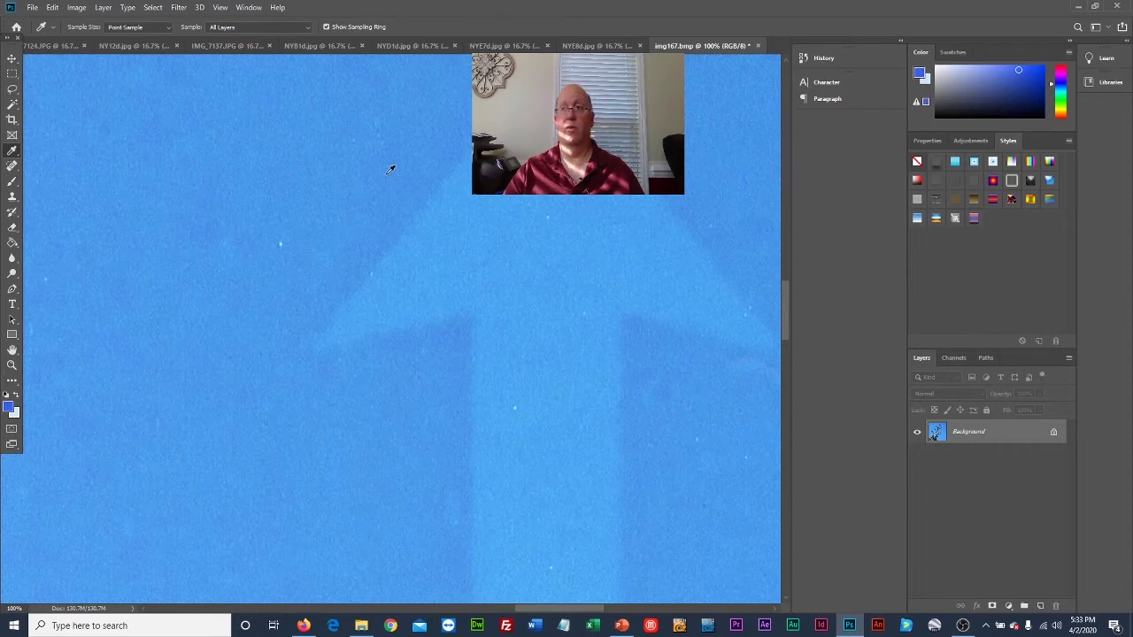
click(388, 173)
click(396, 161)
click(381, 157)
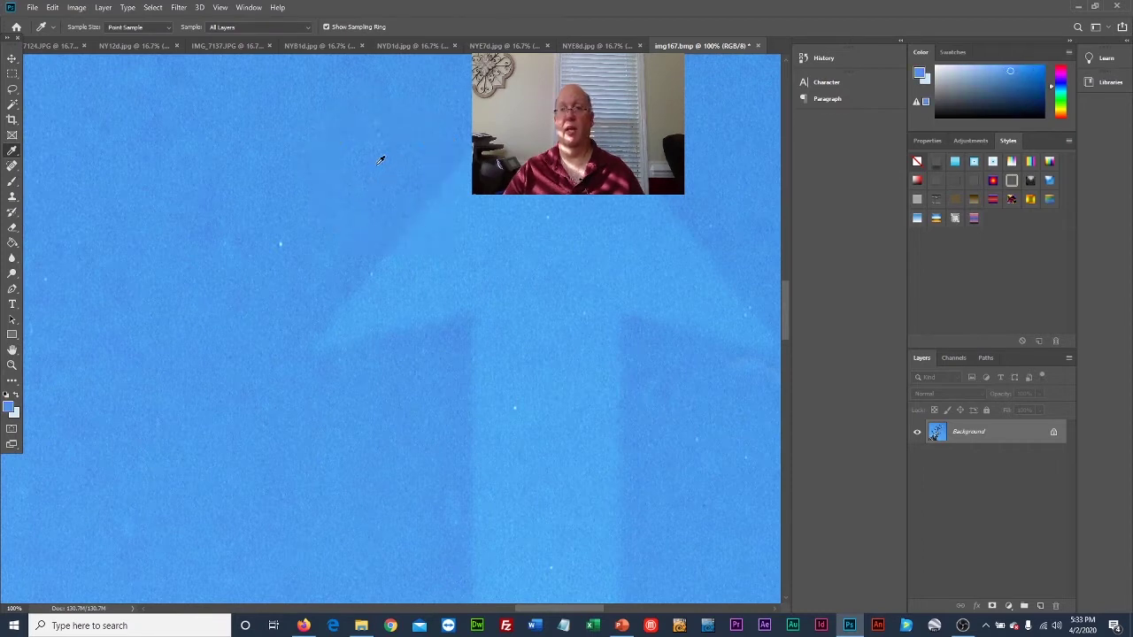
click(385, 176)
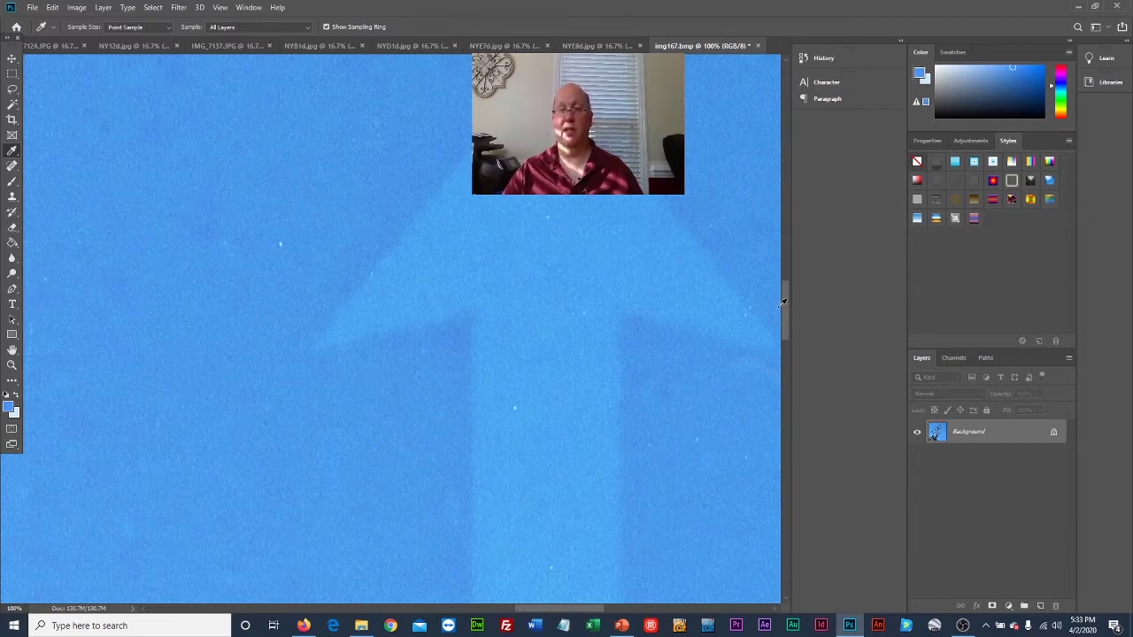
- Paint over the whole faint arrow, from its head down to the base of its shaft, with the sampled sky blue using the Brush
scroll(785, 314, up, 1)
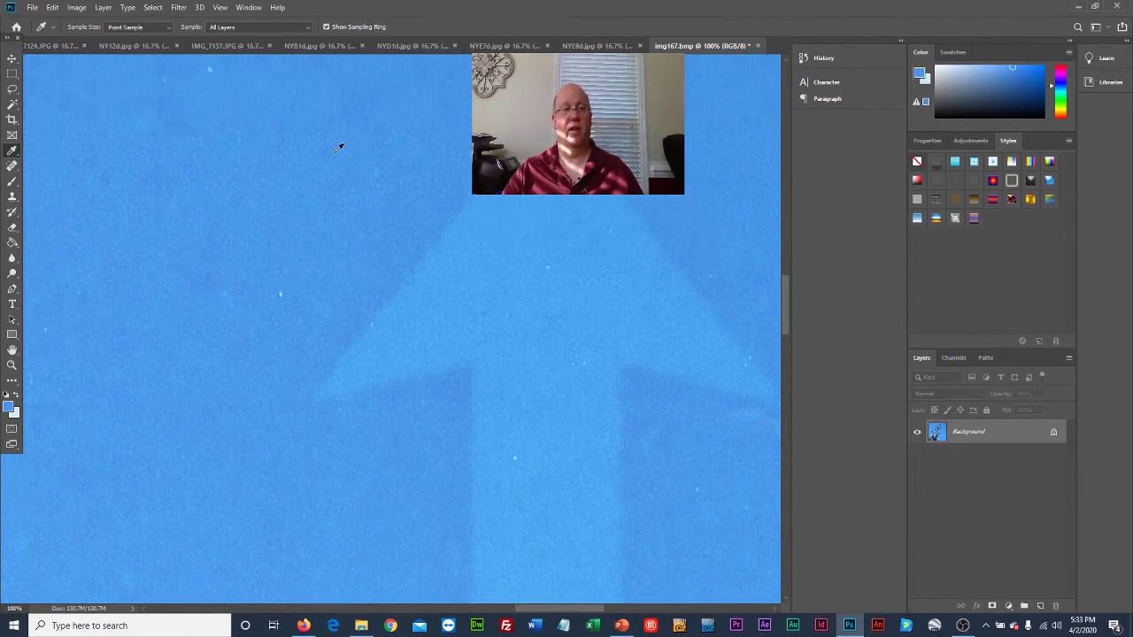
click(13, 180)
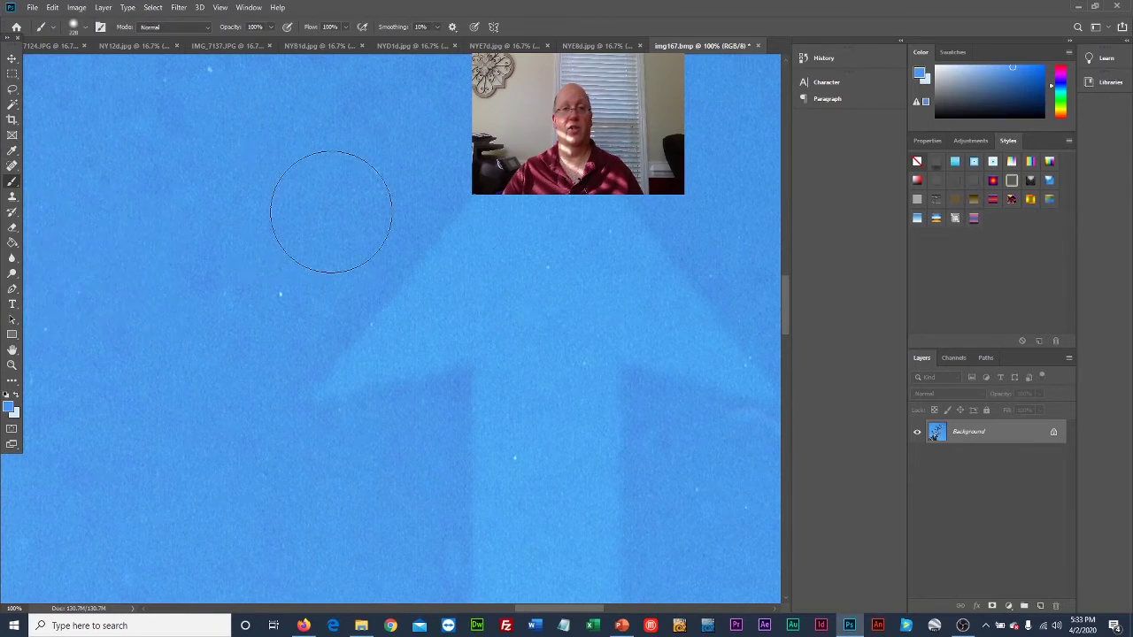
mouse_move(406, 203)
mouse_down()
mouse_move(384, 197)
mouse_move(571, 228)
mouse_up()
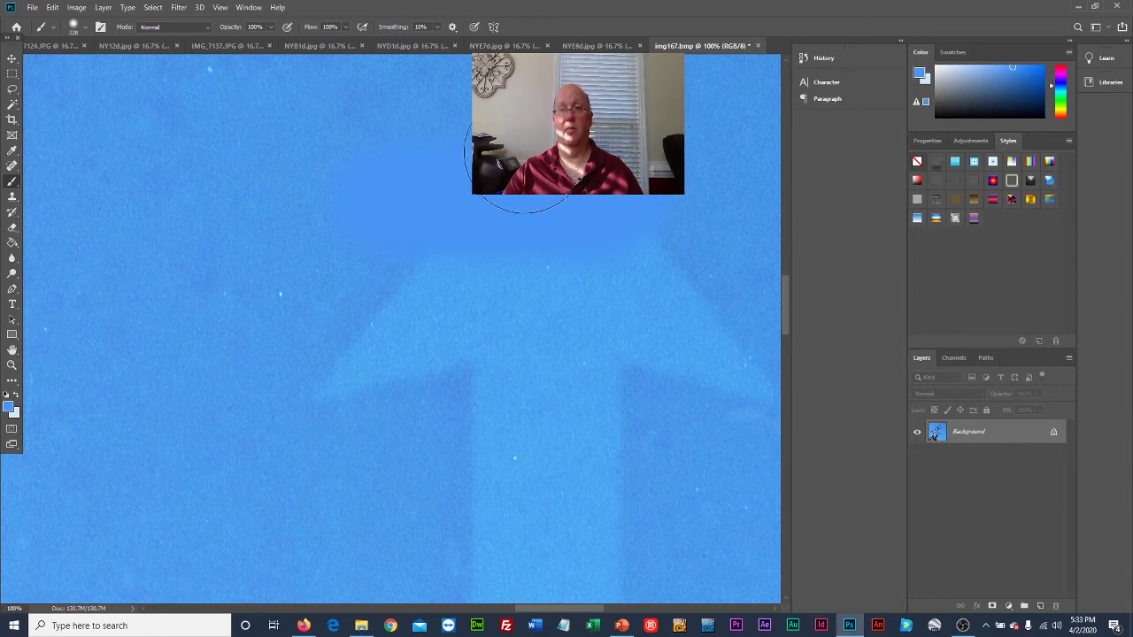
mouse_move(396, 264)
mouse_down()
mouse_move(675, 271)
mouse_move(606, 296)
mouse_move(469, 296)
mouse_move(360, 333)
mouse_move(492, 363)
mouse_move(632, 336)
mouse_move(732, 340)
mouse_move(705, 382)
mouse_move(567, 392)
mouse_move(466, 433)
mouse_move(631, 468)
mouse_move(578, 514)
mouse_move(529, 533)
mouse_up()
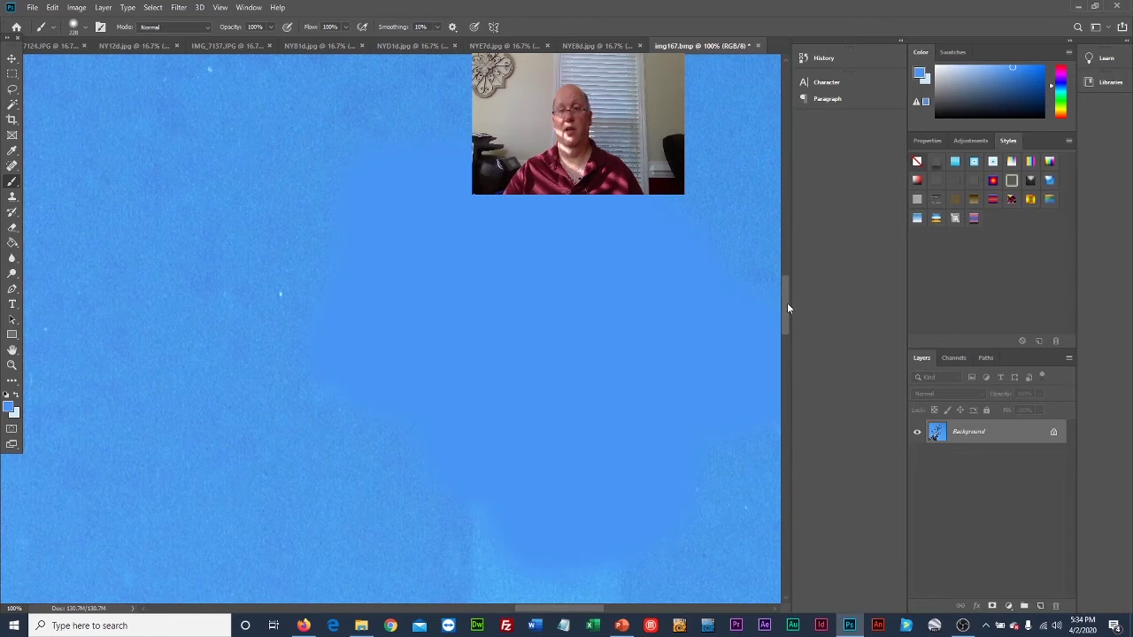
drag(787, 308, 791, 335)
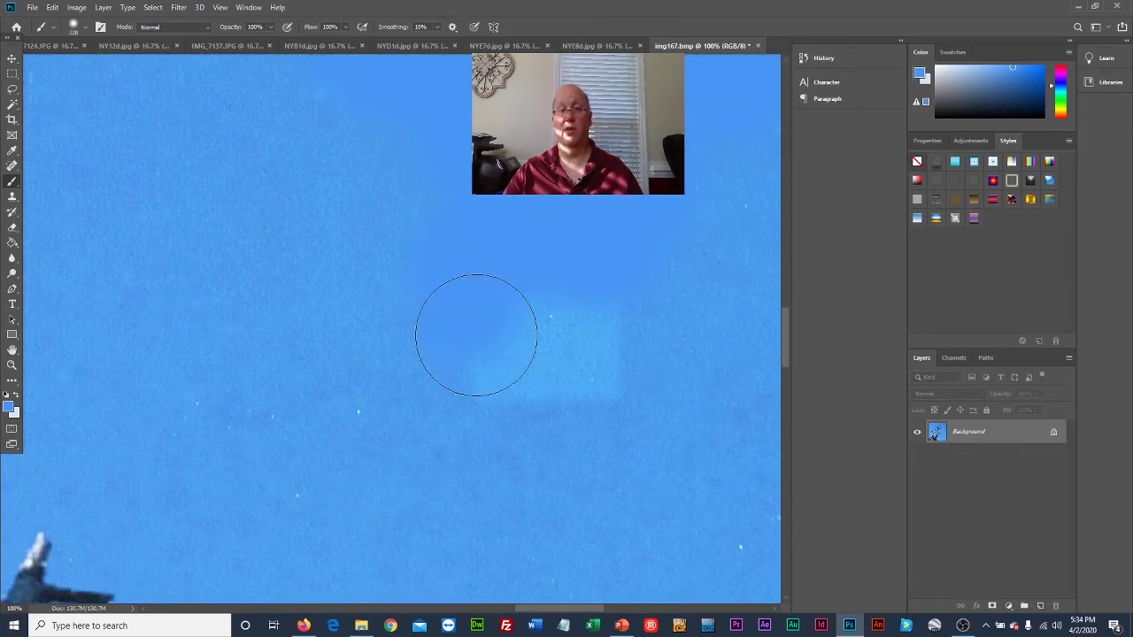
mouse_move(475, 335)
mouse_down()
mouse_move(571, 355)
mouse_move(605, 286)
mouse_move(572, 354)
mouse_up()
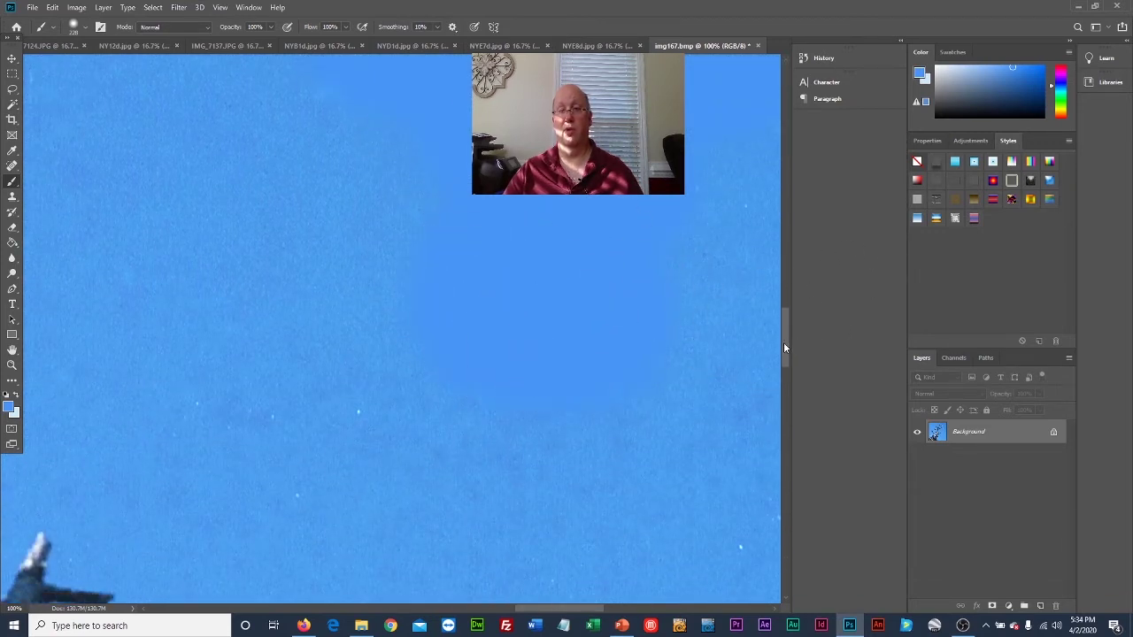
- Examine how the painted patch compares with the surrounding sky across the whole photo at 12.5%
mouse_move(783, 347)
mouse_down()
mouse_move(784, 291)
mouse_move(784, 307)
mouse_up()
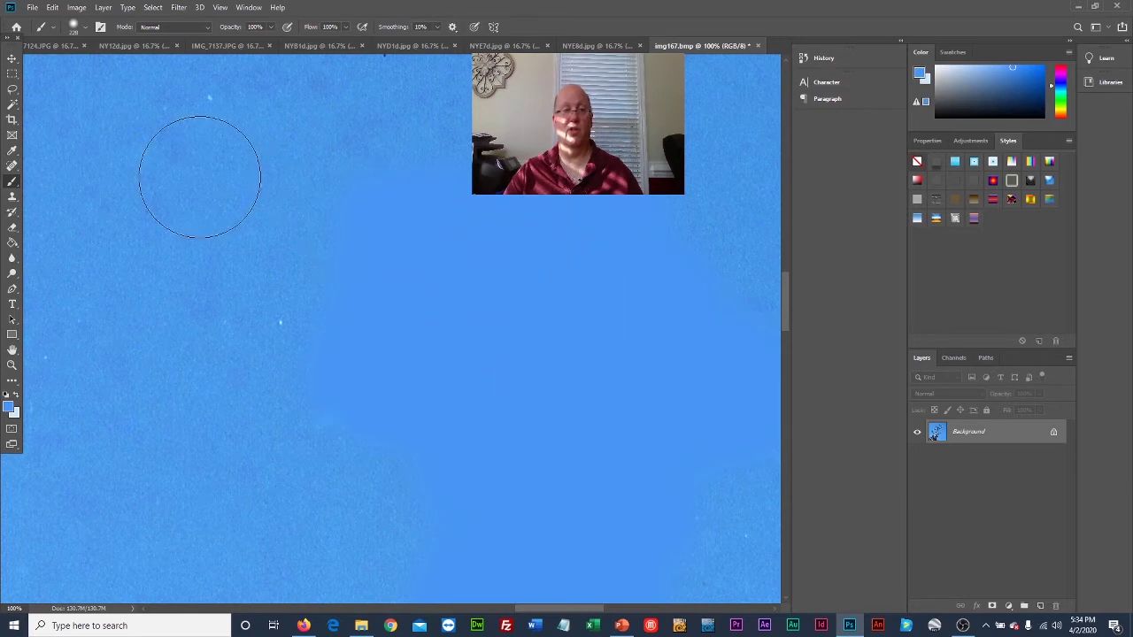
click(12, 365)
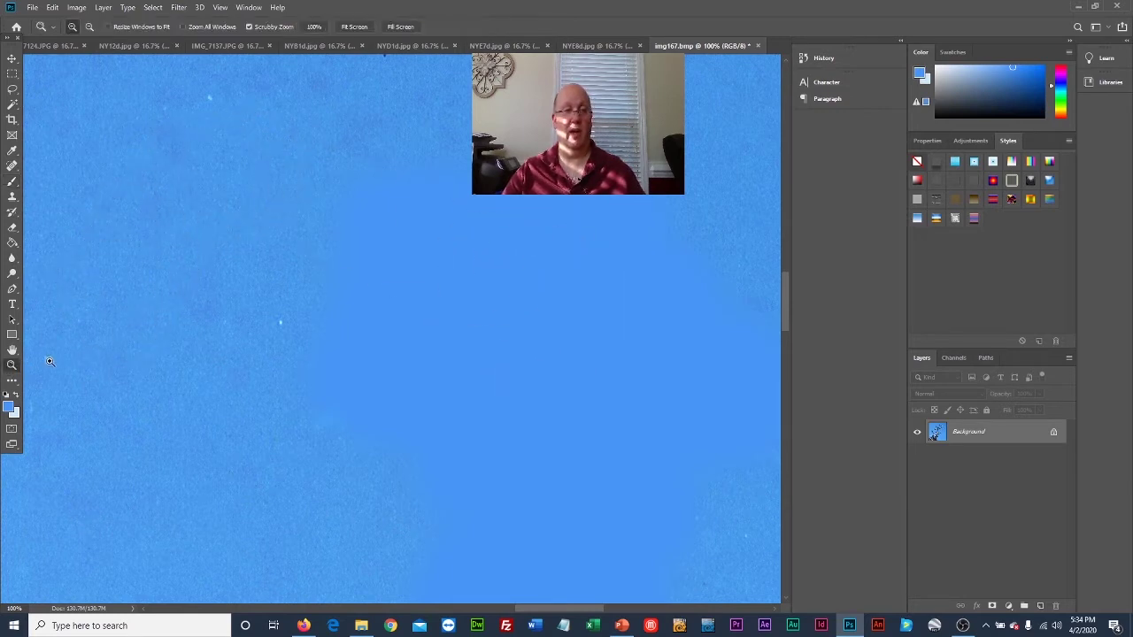
alt+click(506, 277)
alt+click(507, 278)
alt+click(507, 277)
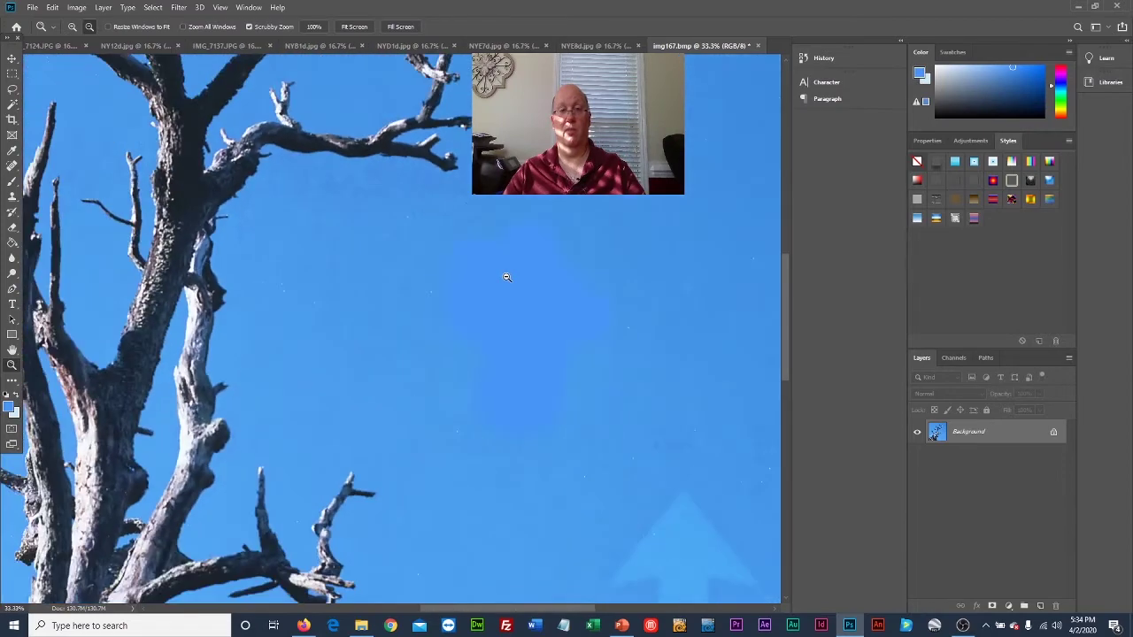
alt+click(506, 277)
alt+click(506, 280)
alt+click(479, 285)
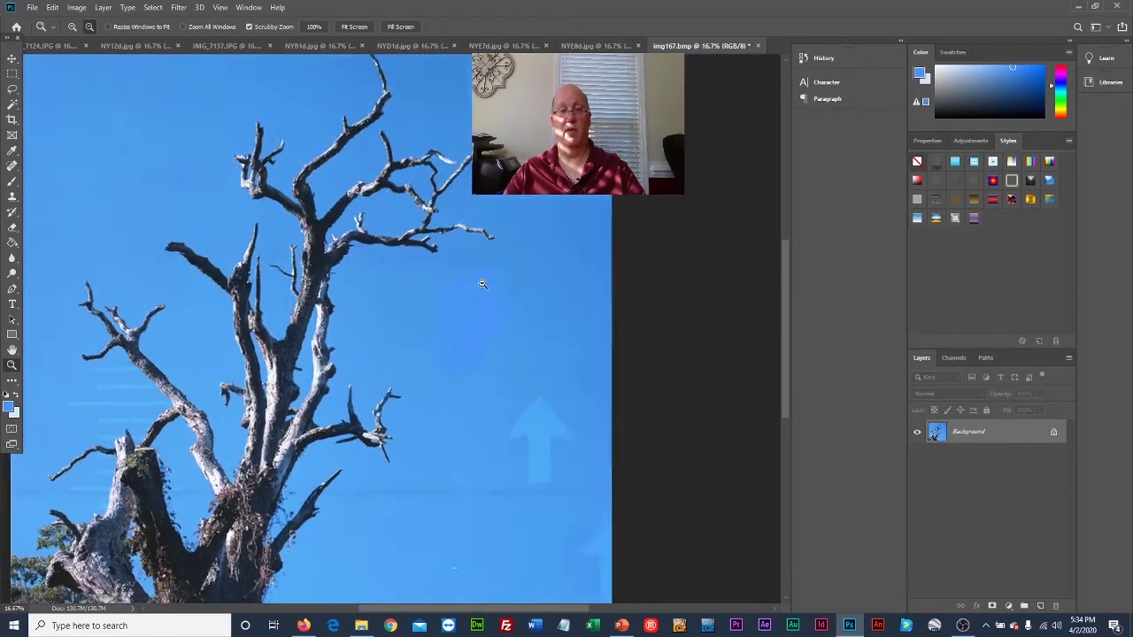
drag(529, 613, 490, 613)
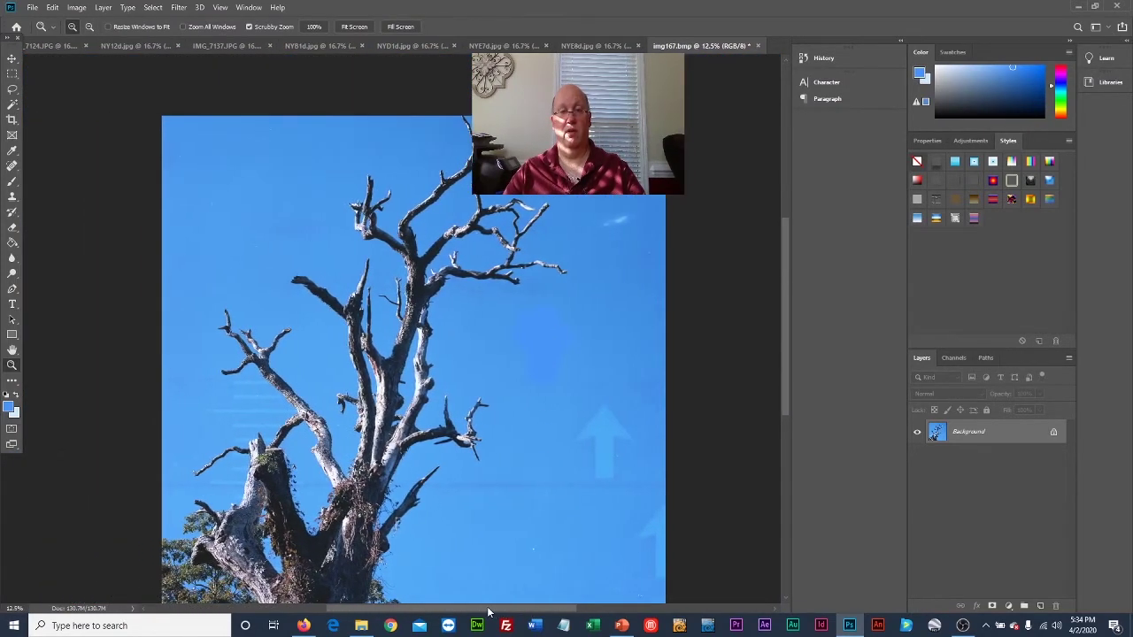
drag(785, 357, 784, 379)
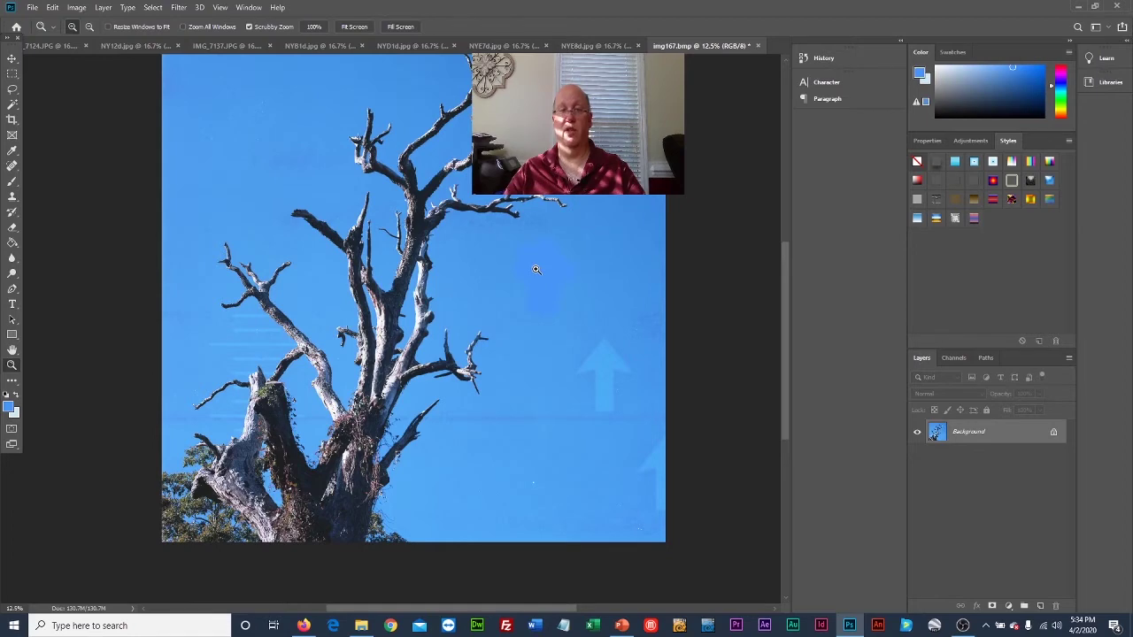
- Sample the sky colour right beside the painted patch and brush over the entire patch with it
drag(535, 269, 535, 267)
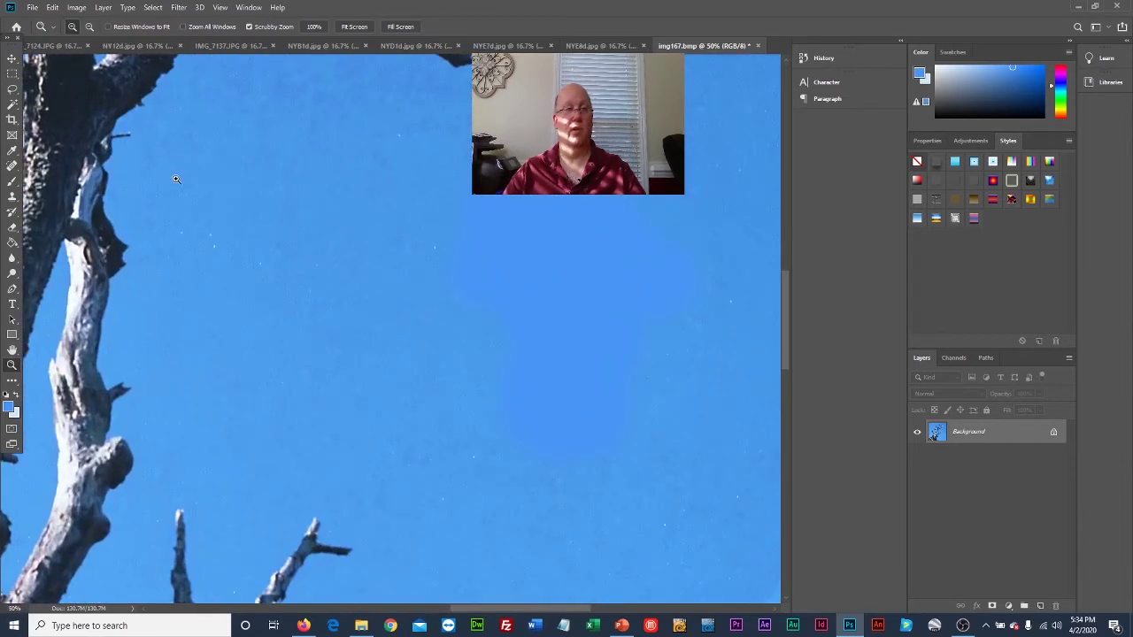
click(12, 150)
click(443, 277)
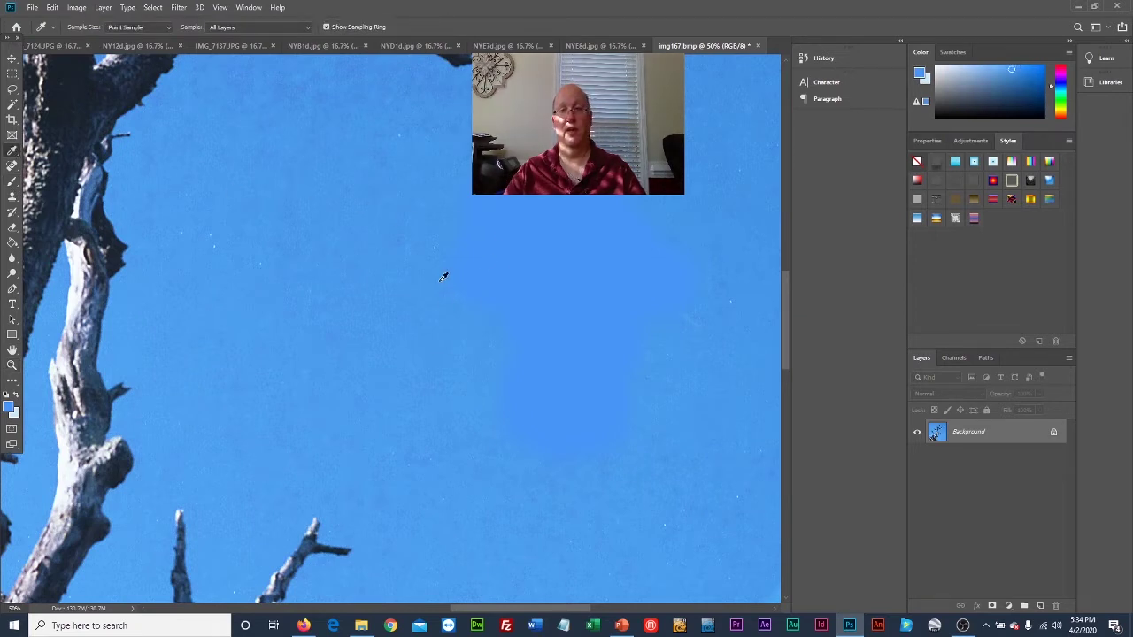
click(12, 184)
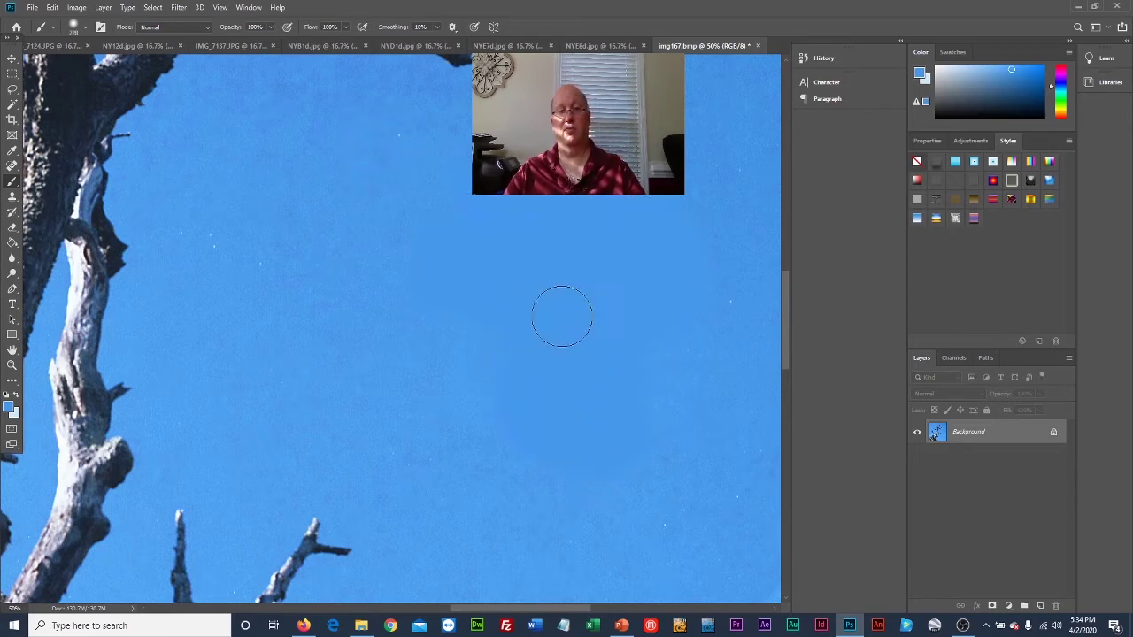
- Check how the repainted patch blends into the sky with the whole tree in view at 12.5%
click(12, 365)
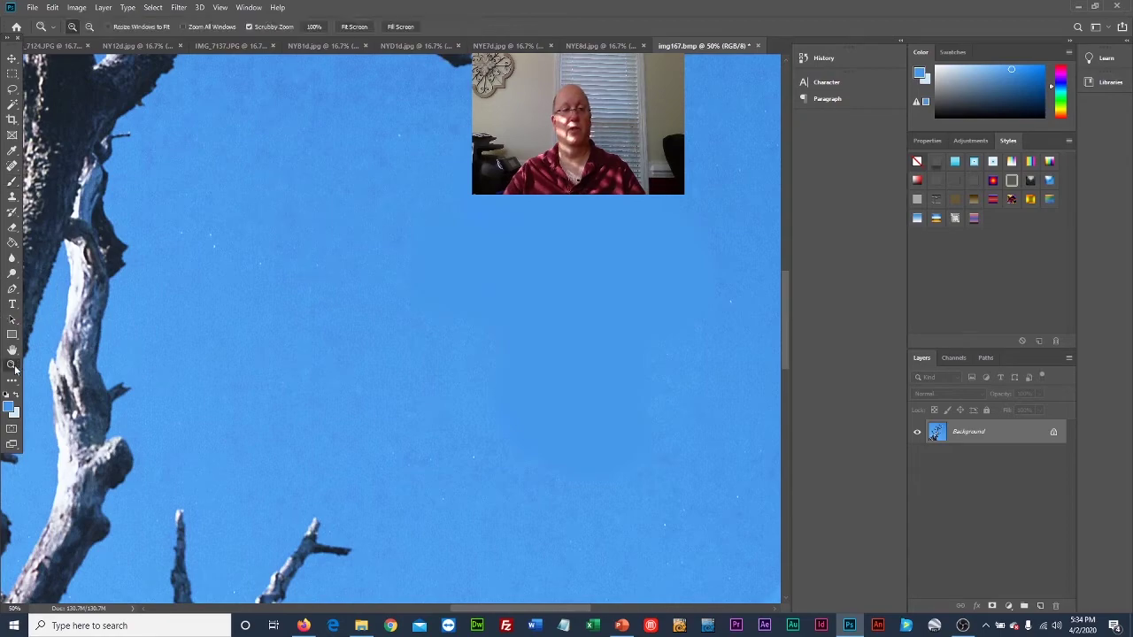
alt+click(593, 263)
alt+click(593, 263)
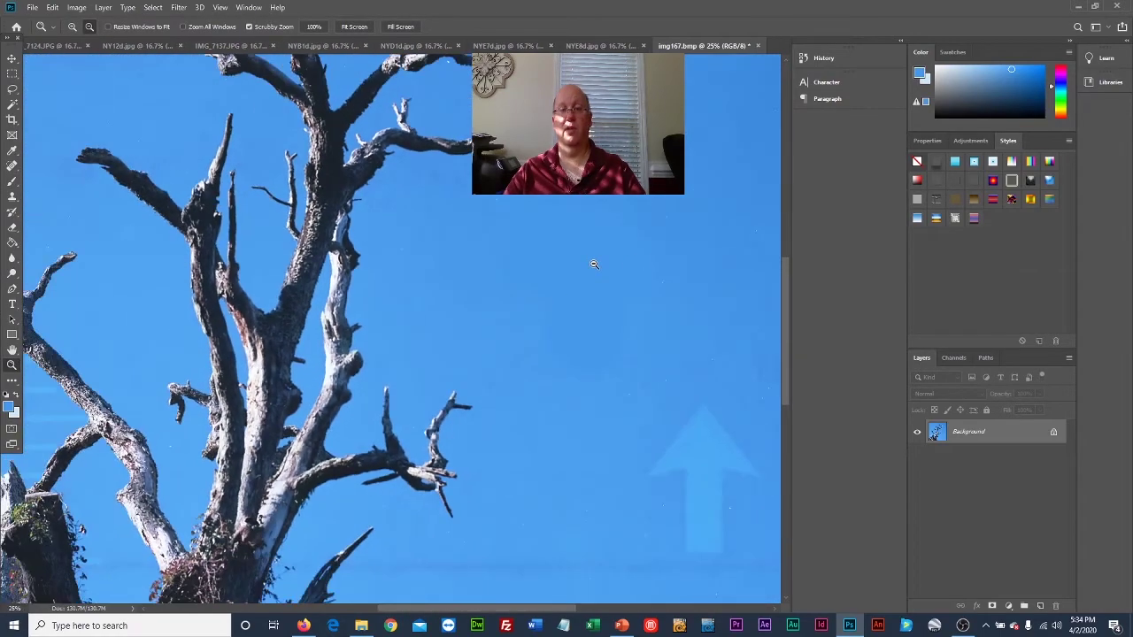
alt+click(592, 260)
alt+click(592, 261)
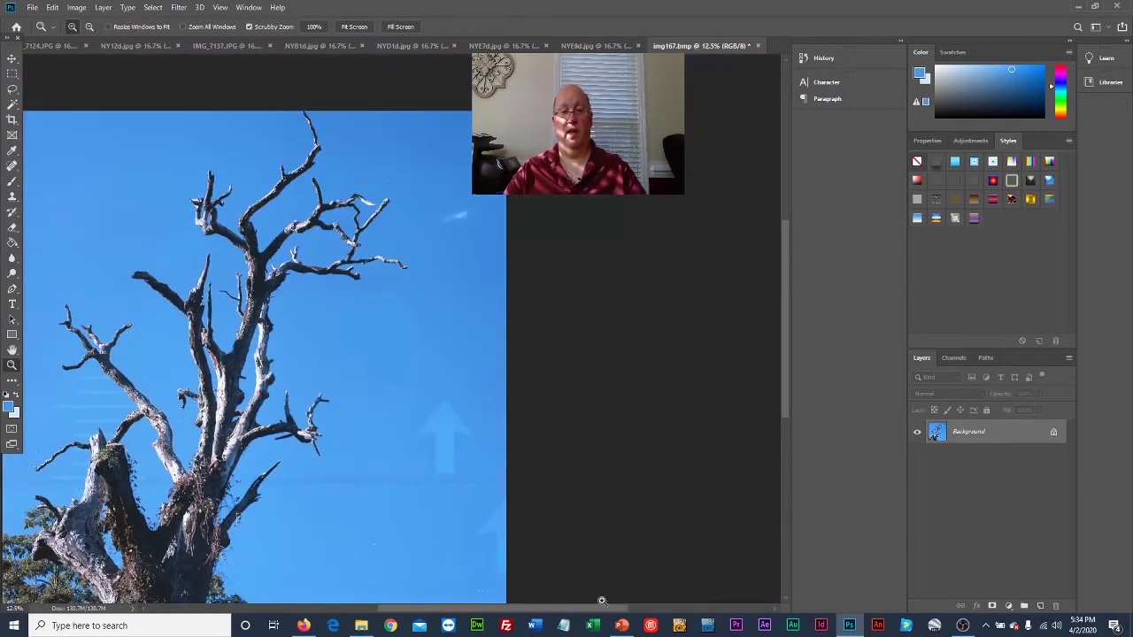
drag(595, 608, 540, 608)
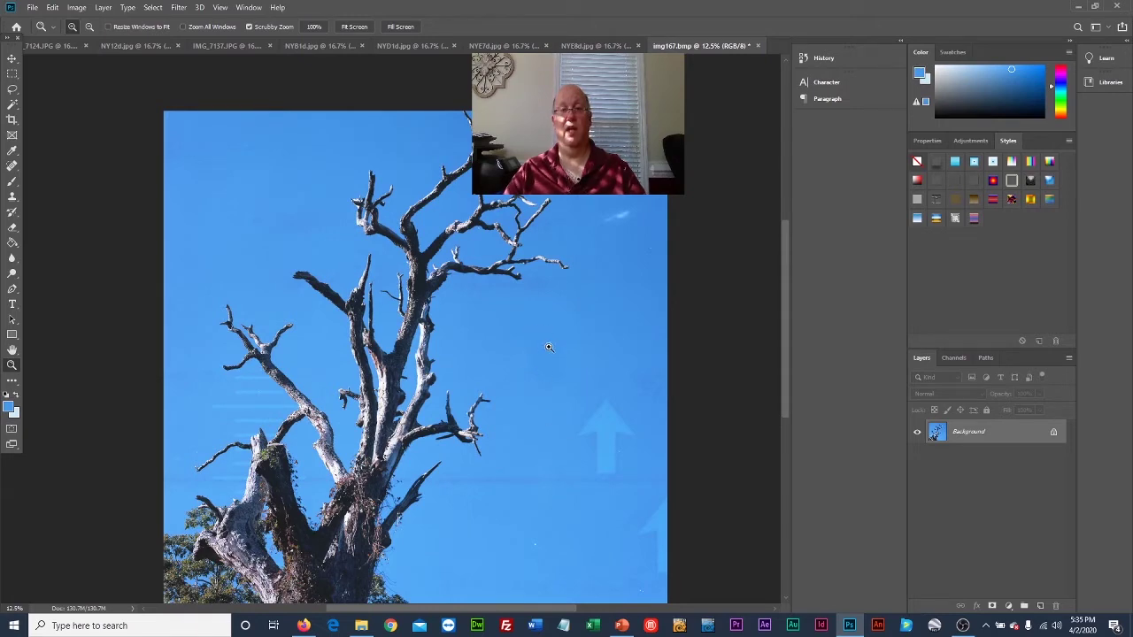
- Examine the next faint arrow mark below the repainted patch and its surrounding specks at 66.7%
drag(601, 472, 700, 329)
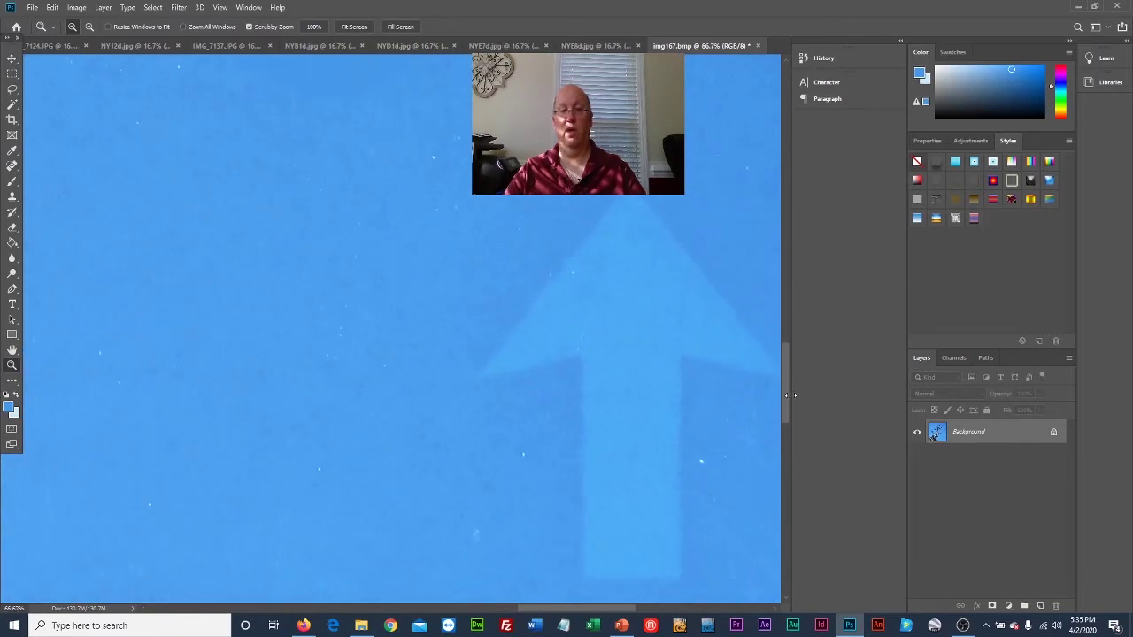
drag(788, 397, 786, 407)
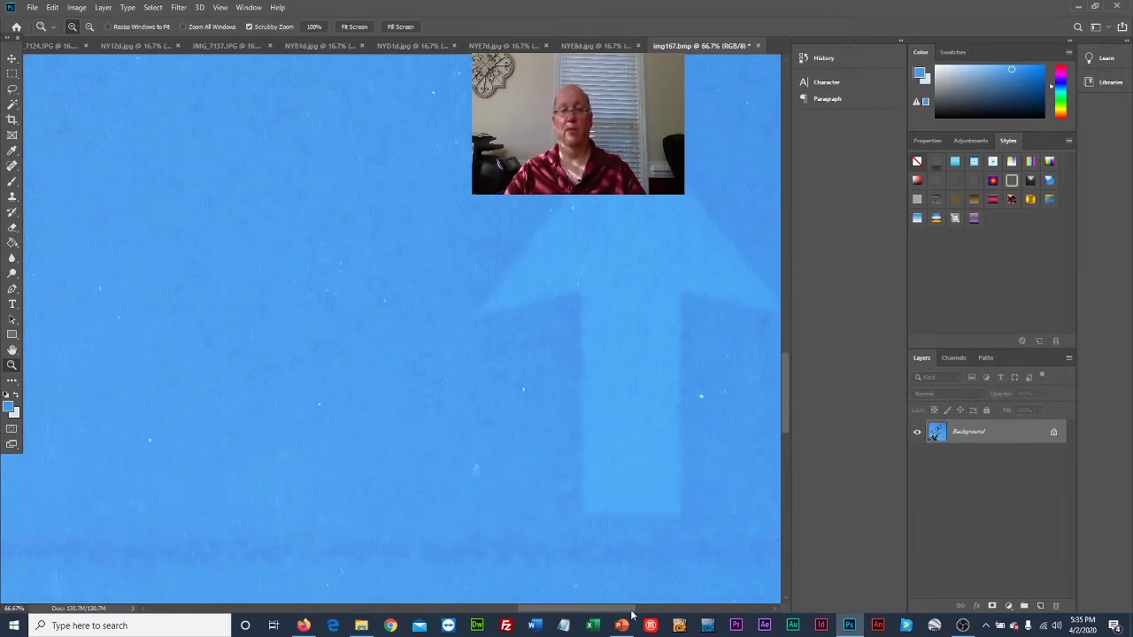
drag(633, 614, 641, 603)
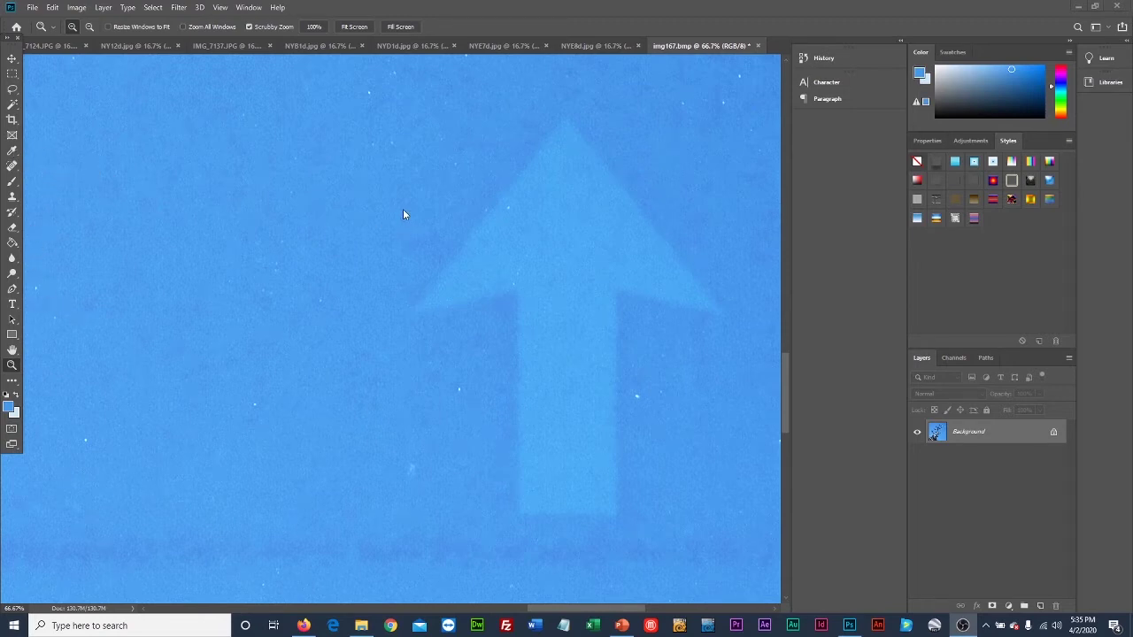
- Select a rectangle of clean sky beside the faint arrow, slightly larger than the arrow, and copy it
click(8, 76)
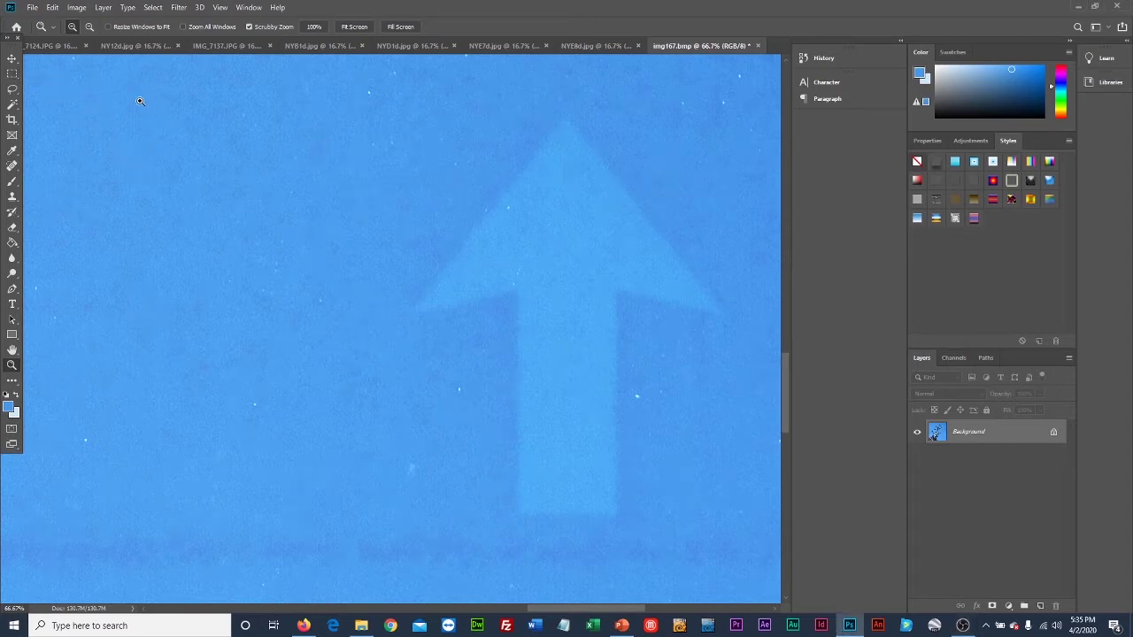
click(13, 74)
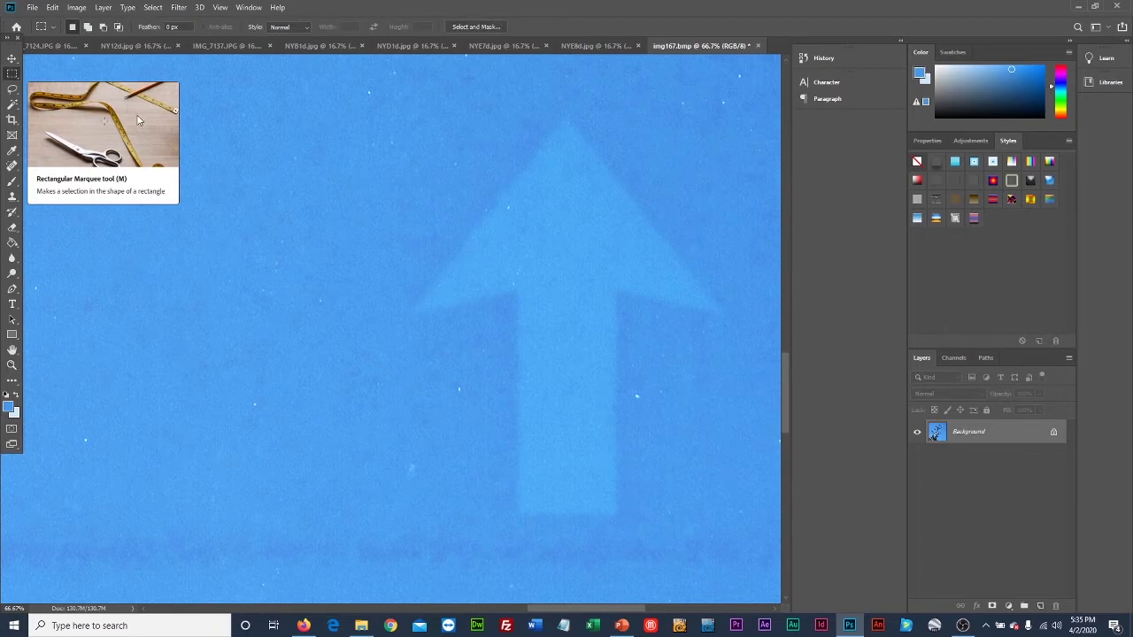
drag(163, 110, 465, 534)
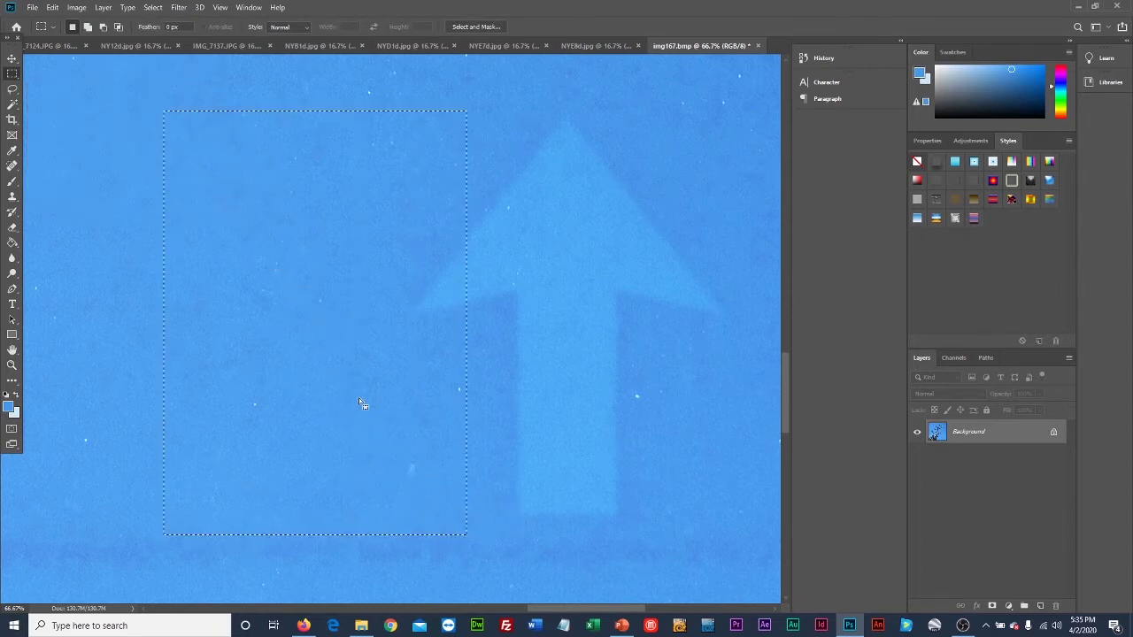
drag(355, 396, 292, 390)
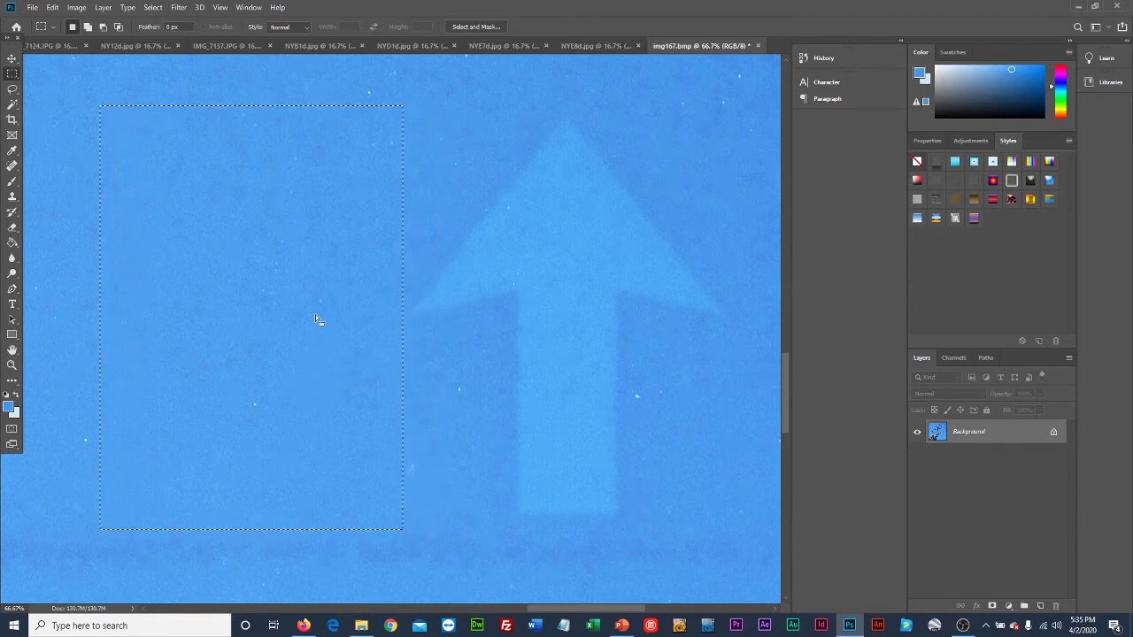
click(53, 7)
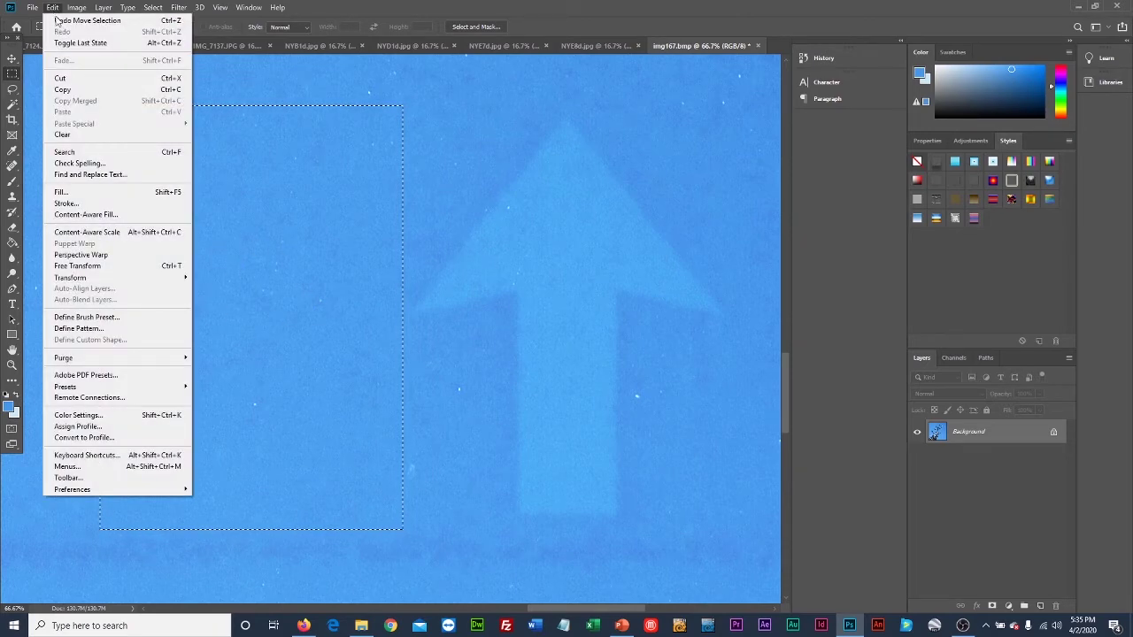
click(79, 92)
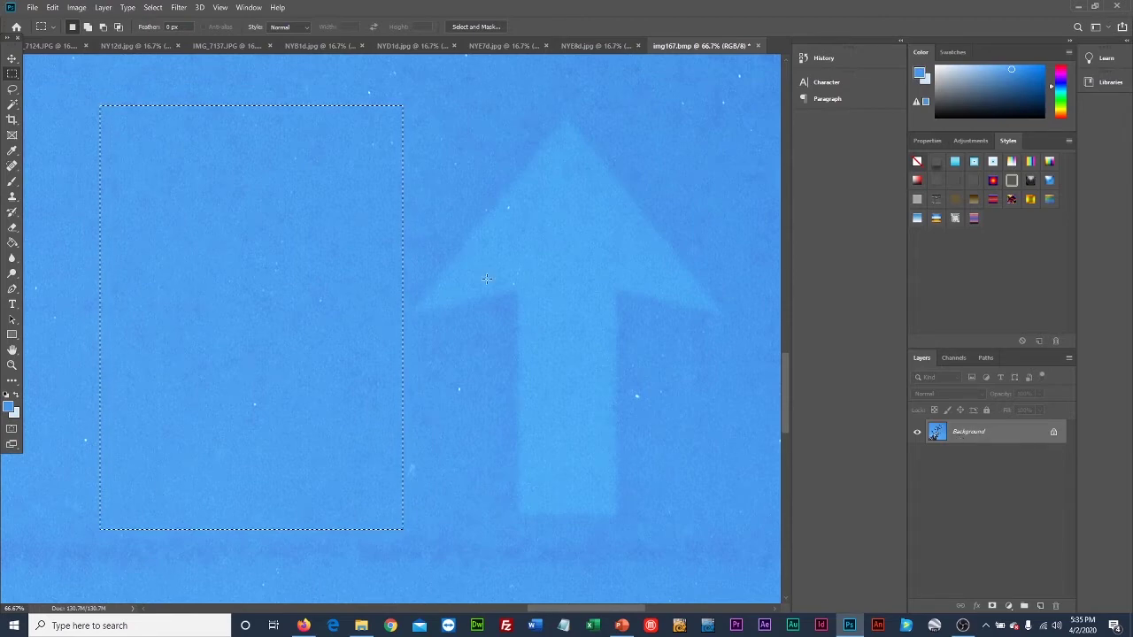
- Paste the copied piece of sky as a new layer and move it over the faint arrow so it is fully covered
click(107, 55)
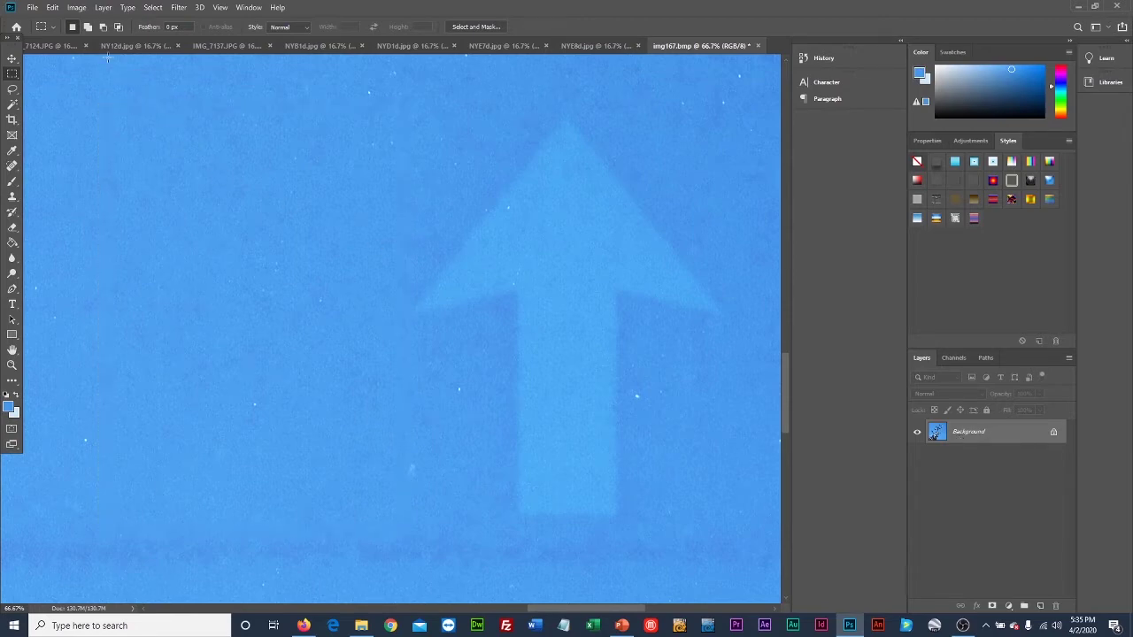
click(52, 7)
click(75, 109)
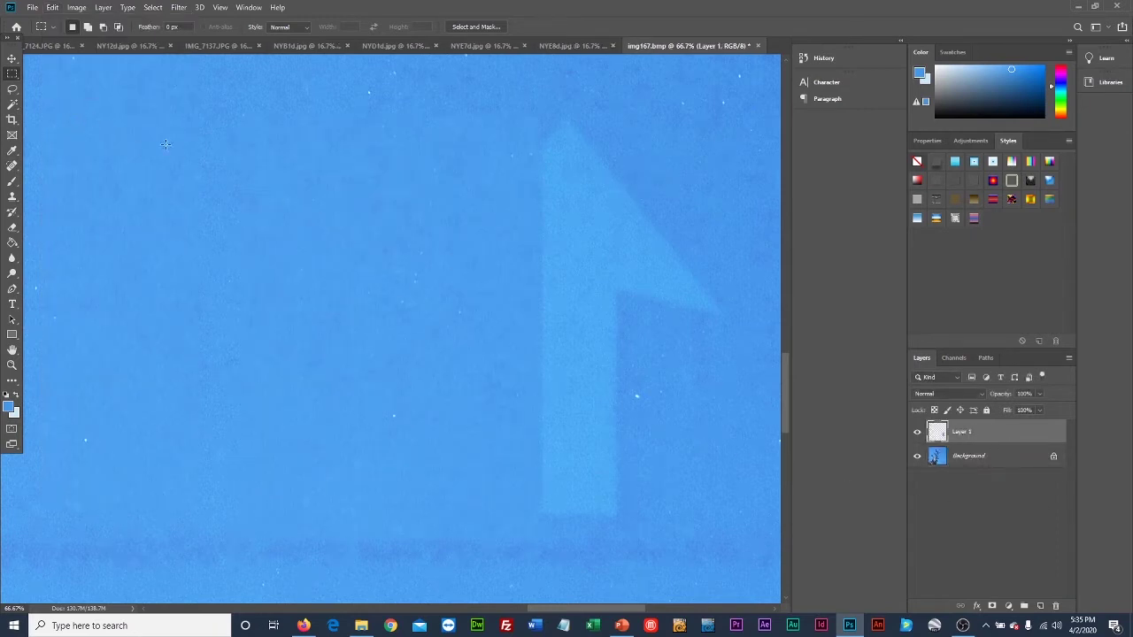
click(12, 59)
drag(397, 382, 577, 386)
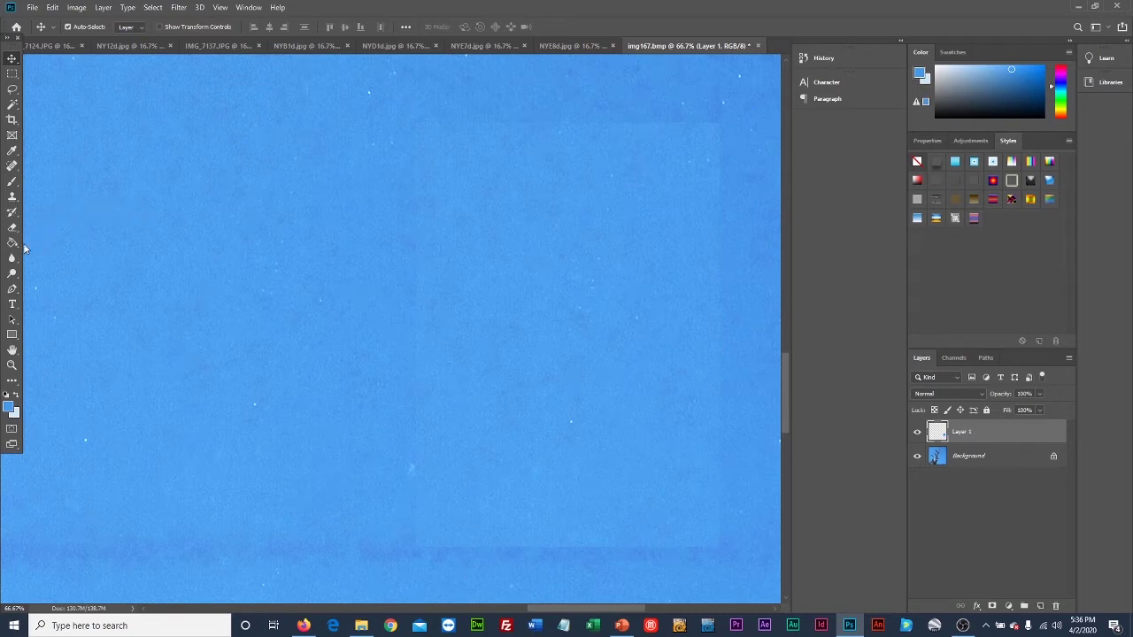
- Choose the Smudge tool and greatly enlarge its soft brush for blending the pasted patch
click(11, 216)
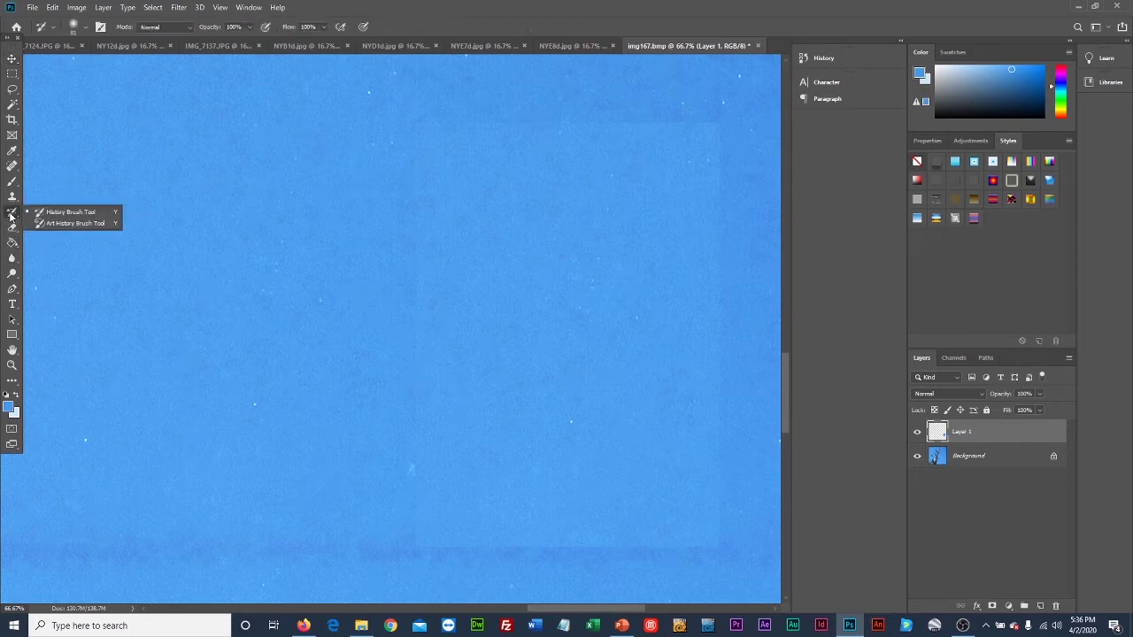
mouse_move(12, 228)
mouse_down()
mouse_move(13, 257)
mouse_move(63, 243)
mouse_up()
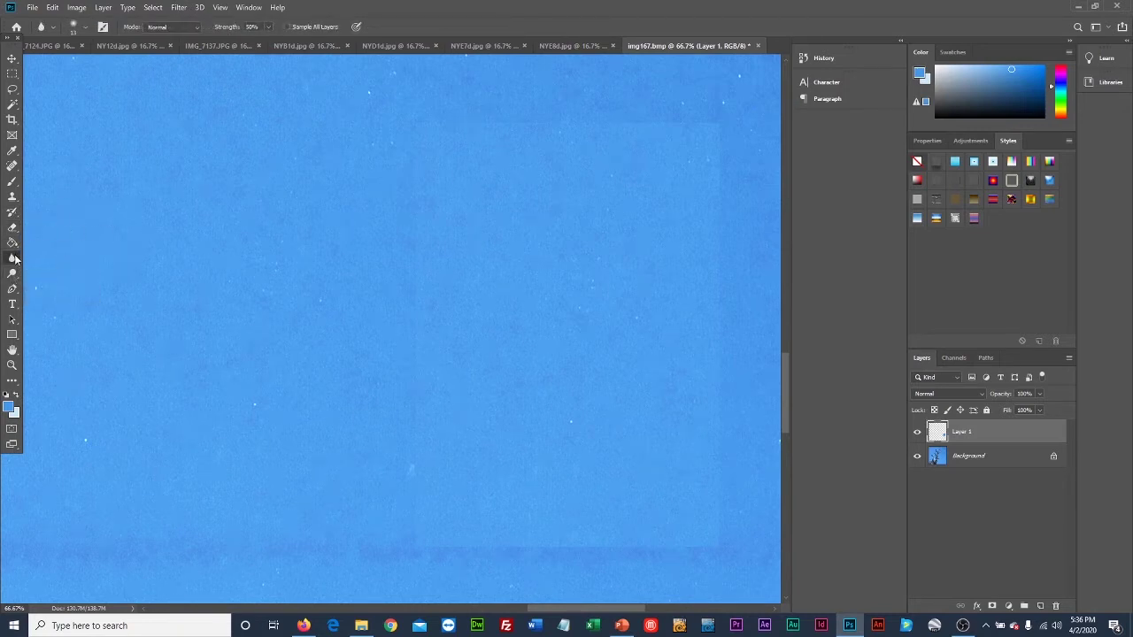
drag(10, 259, 10, 259)
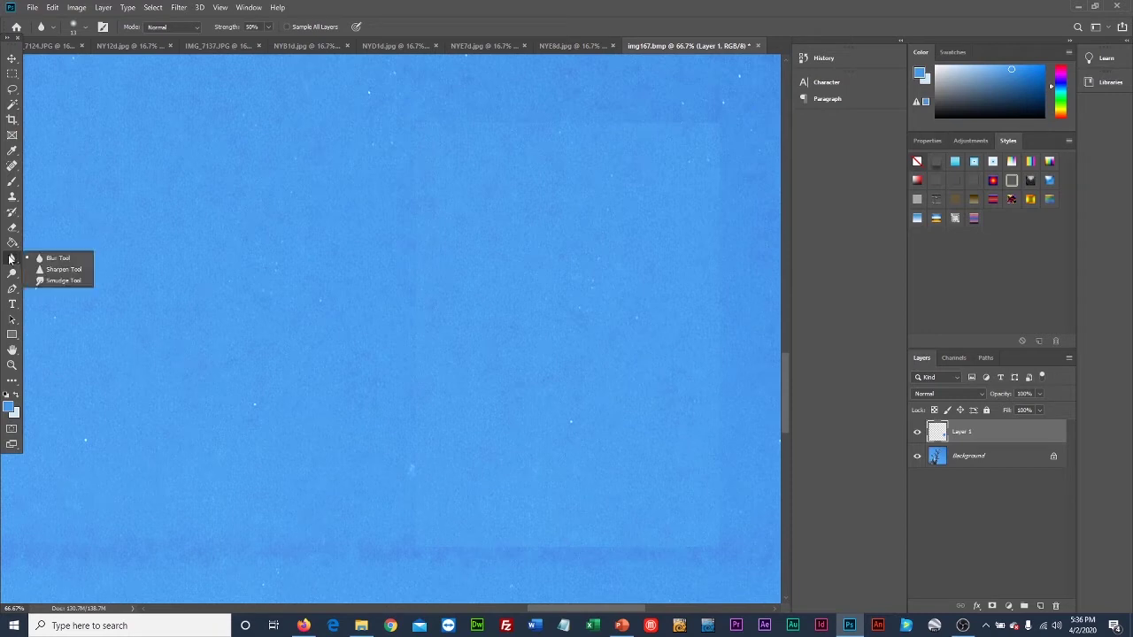
click(46, 280)
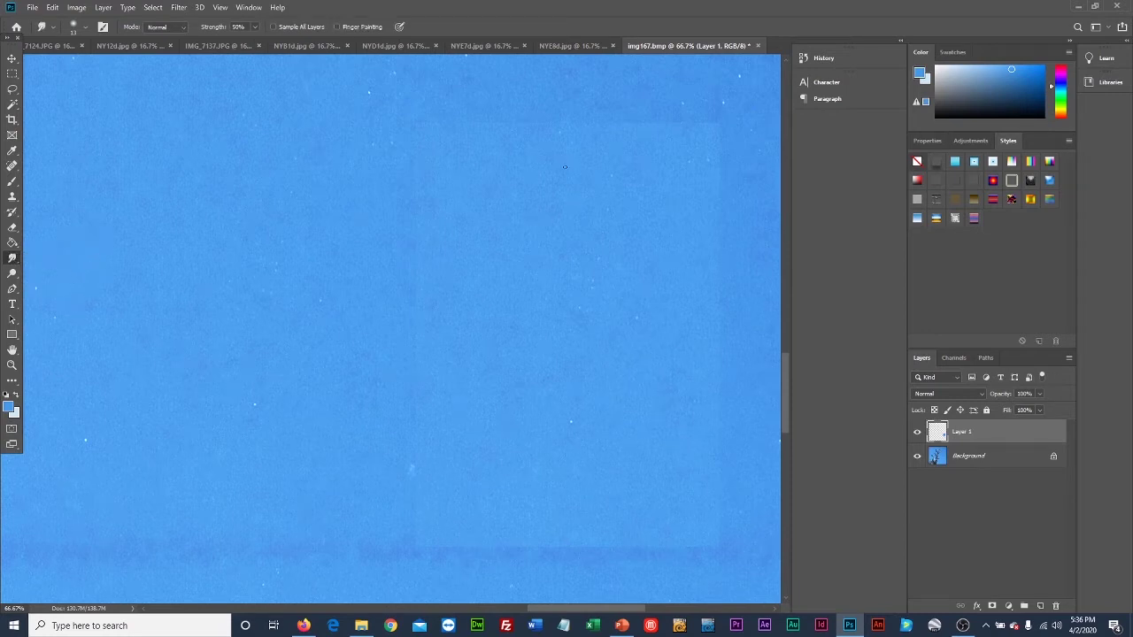
click(86, 29)
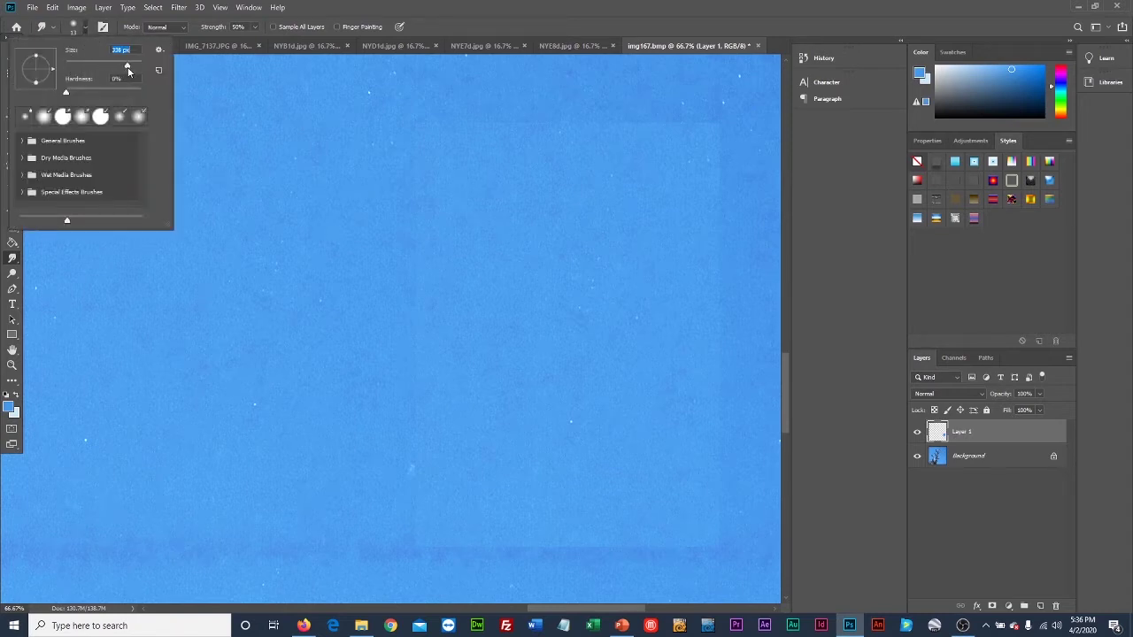
click(407, 131)
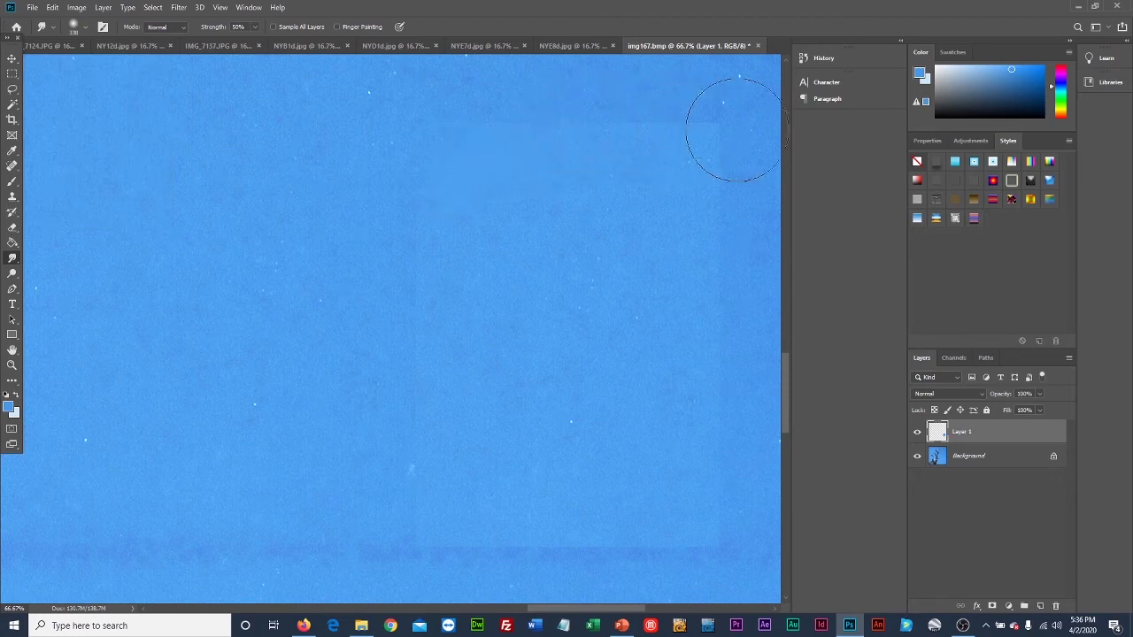
- Try to smudge the upper edge of the pasted patch into the surrounding sky on Layer 1
key(bracketleft)
key(bracketleft)
key(bracketleft)
key(bracketleft)
key(bracketleft)
key(bracketleft)
key(bracketleft)
key(bracketleft)
key(bracketright)
key(bracketright)
key(bracketright)
key(bracketright)
key(bracketright)
key(bracketright)
mouse_move(597, 132)
mouse_down()
mouse_move(523, 158)
mouse_move(495, 188)
mouse_move(476, 178)
mouse_move(686, 173)
mouse_move(672, 211)
mouse_move(698, 155)
mouse_move(614, 152)
mouse_move(538, 181)
mouse_move(659, 181)
mouse_move(682, 163)
mouse_move(612, 170)
mouse_move(567, 155)
mouse_move(667, 140)
mouse_move(413, 138)
mouse_move(326, 118)
mouse_up()
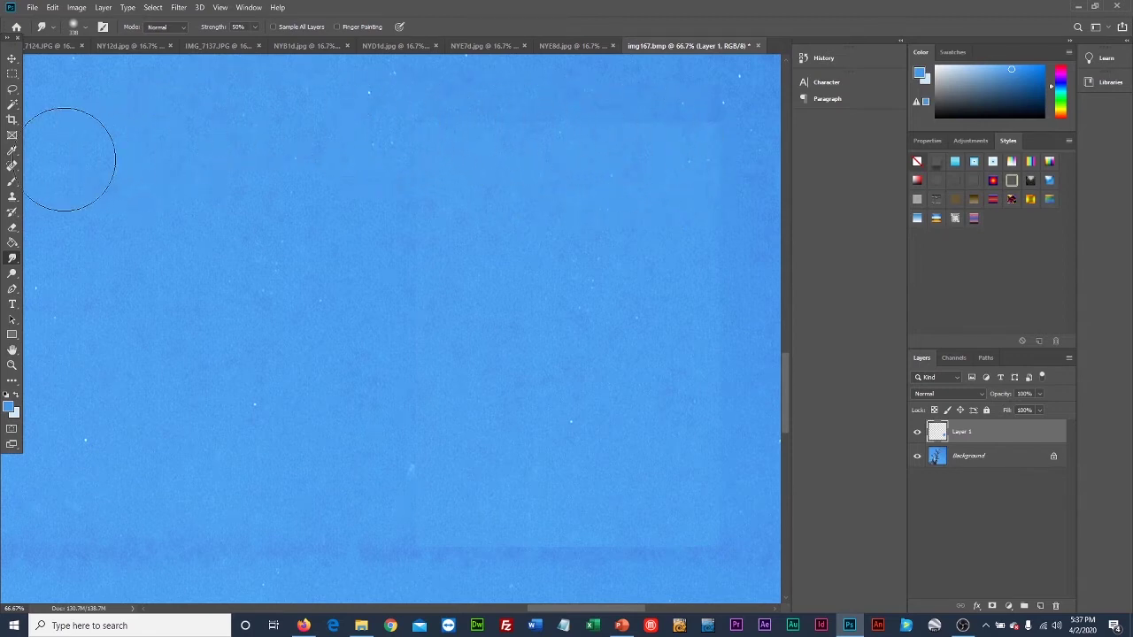
- Try erasing a short stroke of sky above the patch on the Background layer, and undo it
click(12, 227)
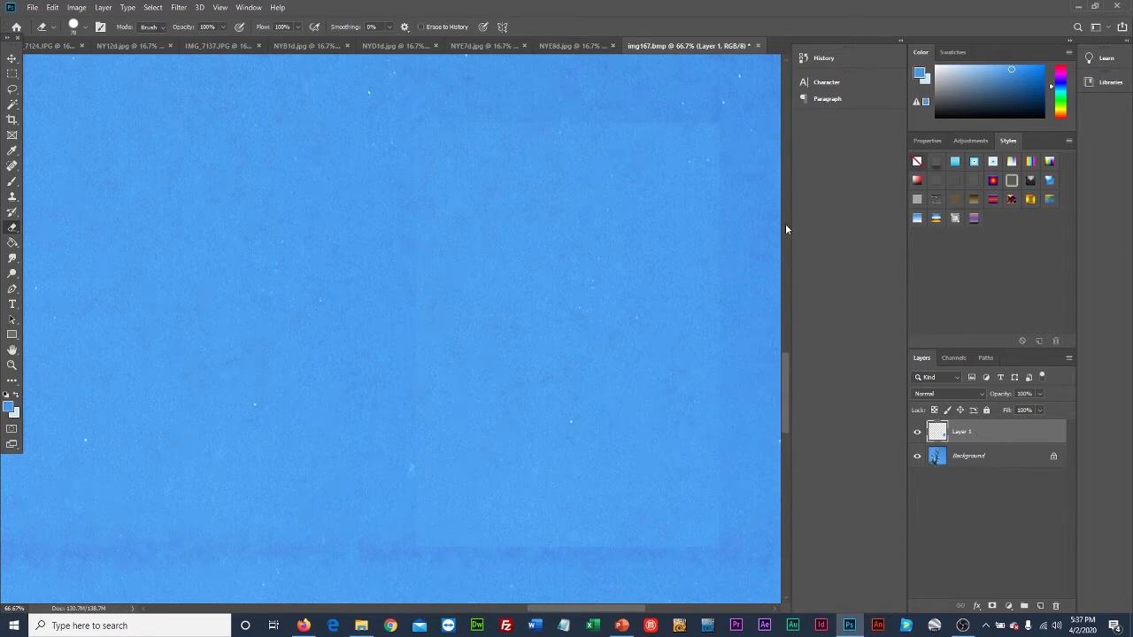
click(981, 460)
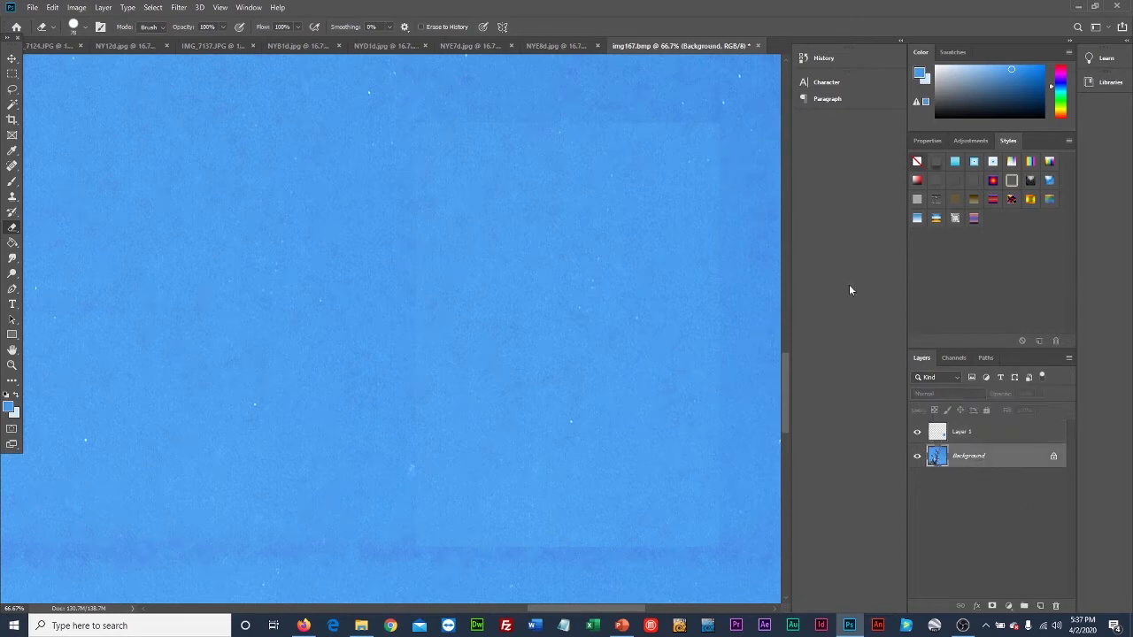
drag(701, 86, 631, 93)
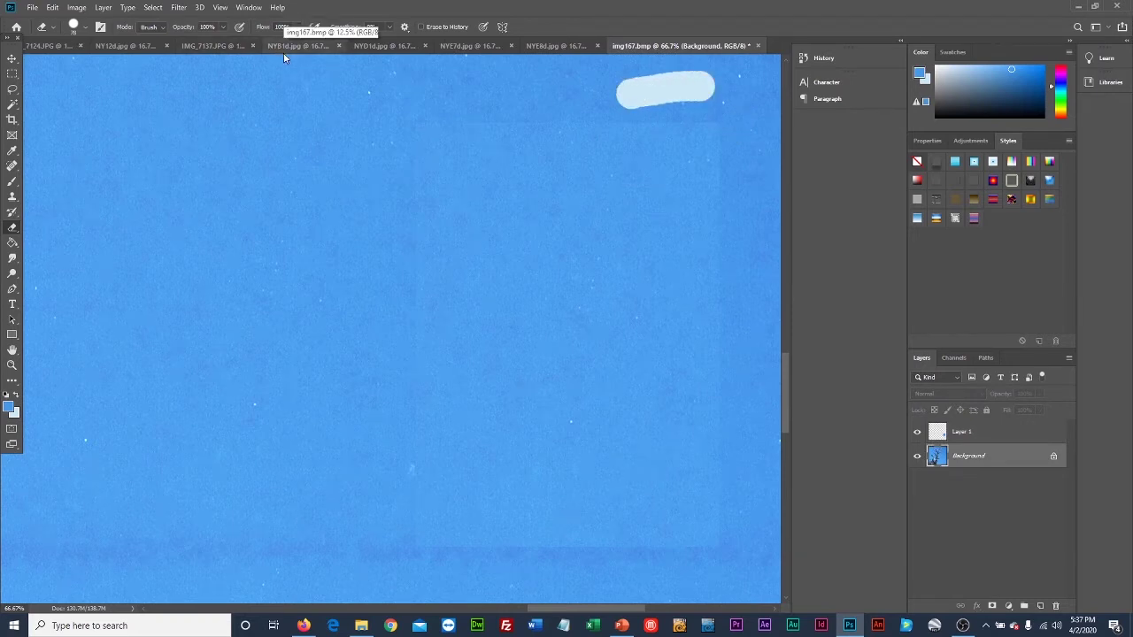
key(ctrl+z)
- Soften the Eraser brush's hardness and erase along the hard edges of the pasted patch on Layer 1
click(993, 434)
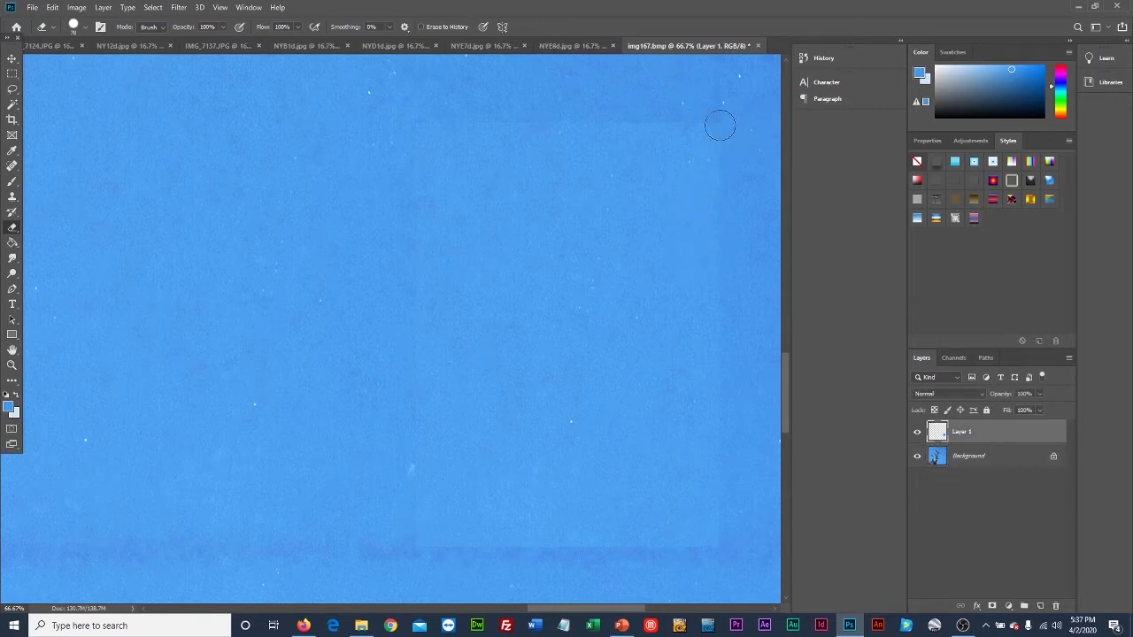
mouse_move(637, 116)
mouse_down()
mouse_move(751, 136)
mouse_move(762, 124)
mouse_move(734, 142)
mouse_move(719, 120)
mouse_move(732, 146)
mouse_up()
click(85, 32)
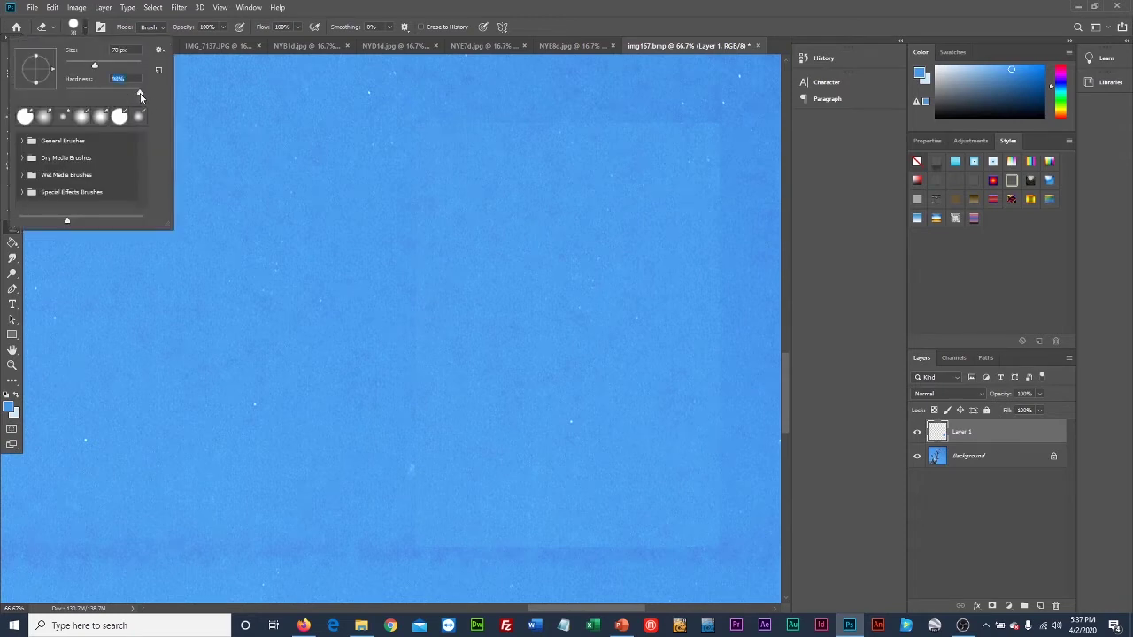
drag(140, 93, 90, 93)
key(Return)
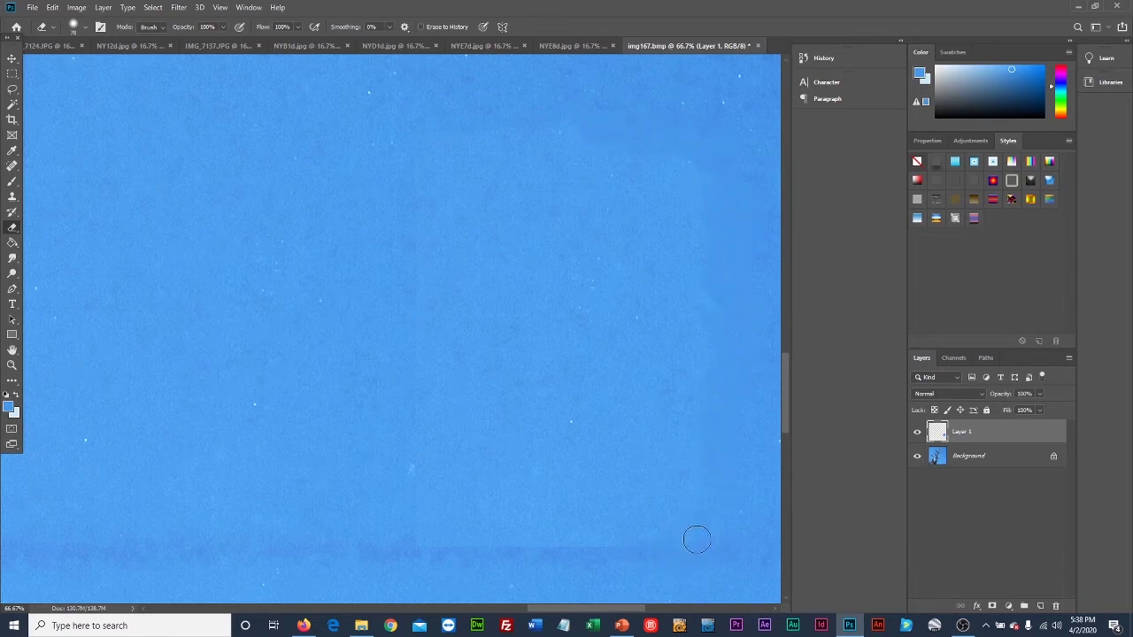
mouse_move(433, 553)
mouse_down()
mouse_move(441, 511)
mouse_move(438, 525)
mouse_move(415, 398)
mouse_move(410, 182)
mouse_up()
- Darken the pasted patch on Layer 1 with a Brightness/Contrast adjustment to match the surrounding sky
click(11, 365)
alt+click(594, 268)
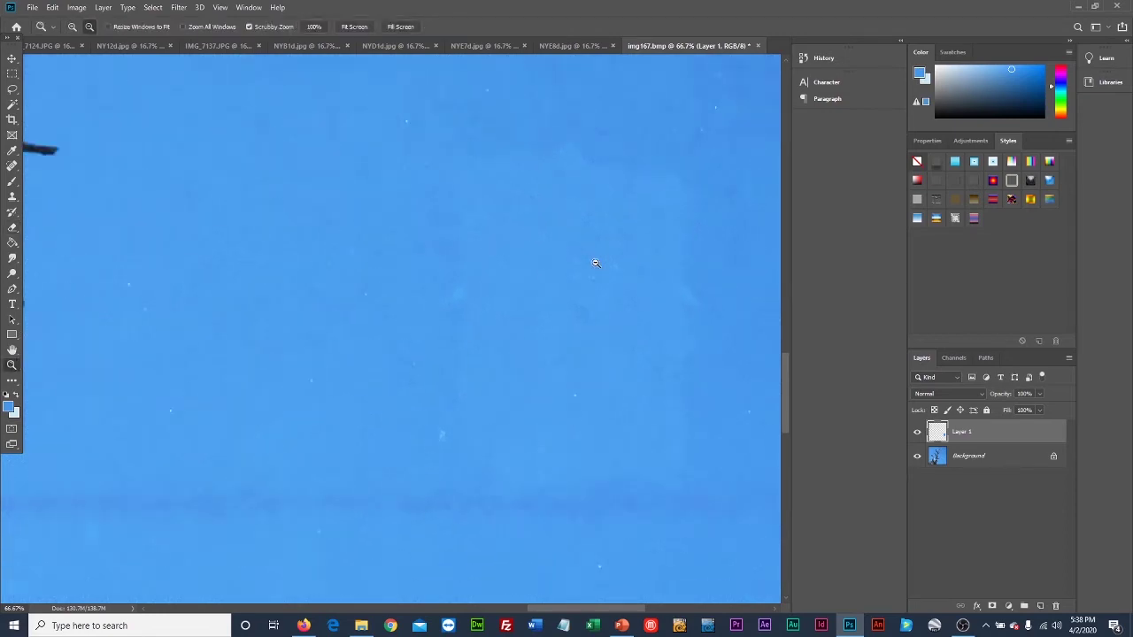
alt+click(598, 261)
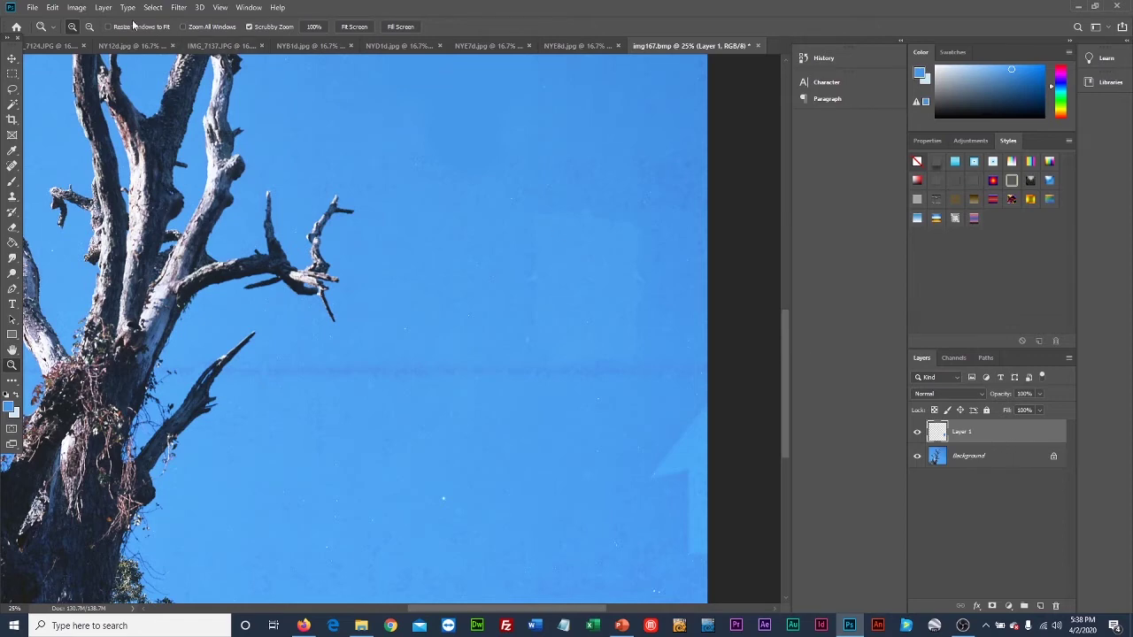
click(78, 8)
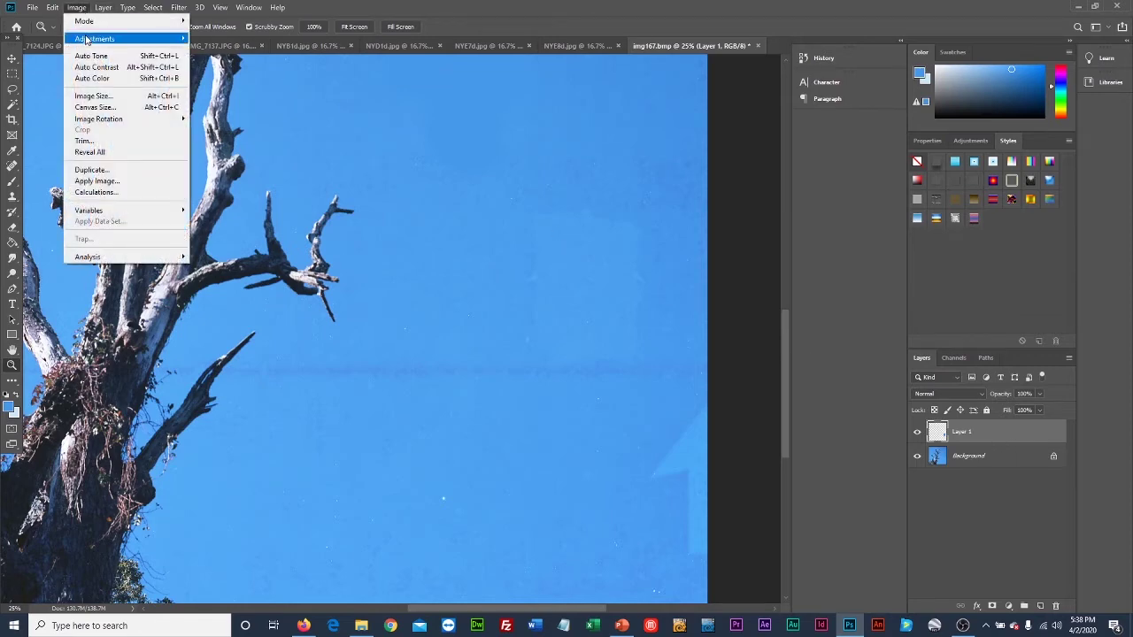
mouse_move(86, 39)
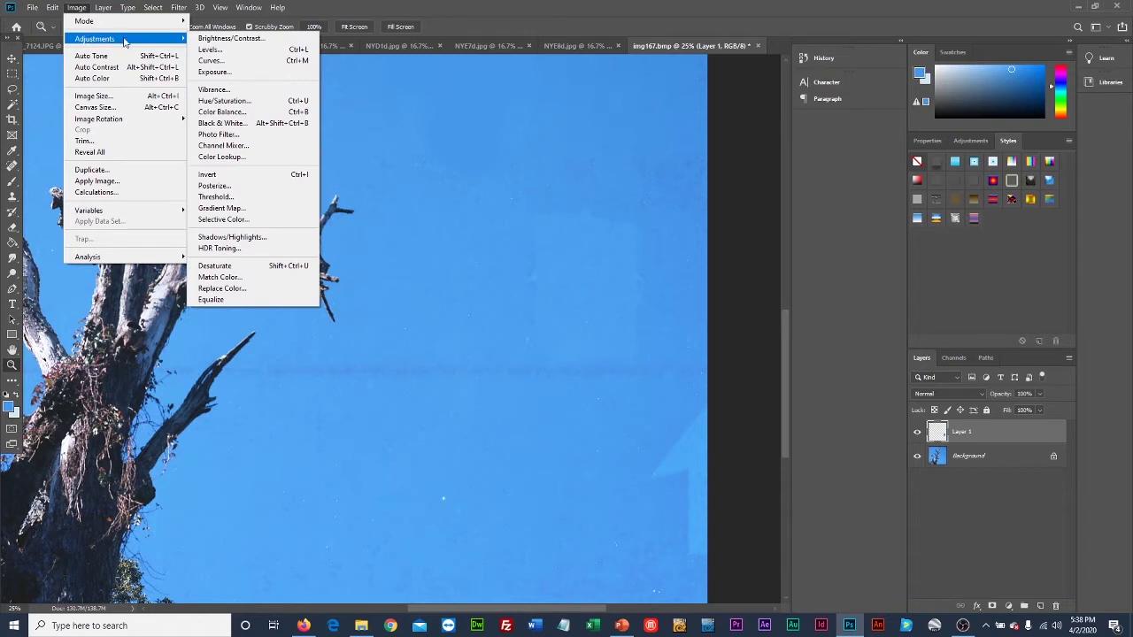
click(232, 39)
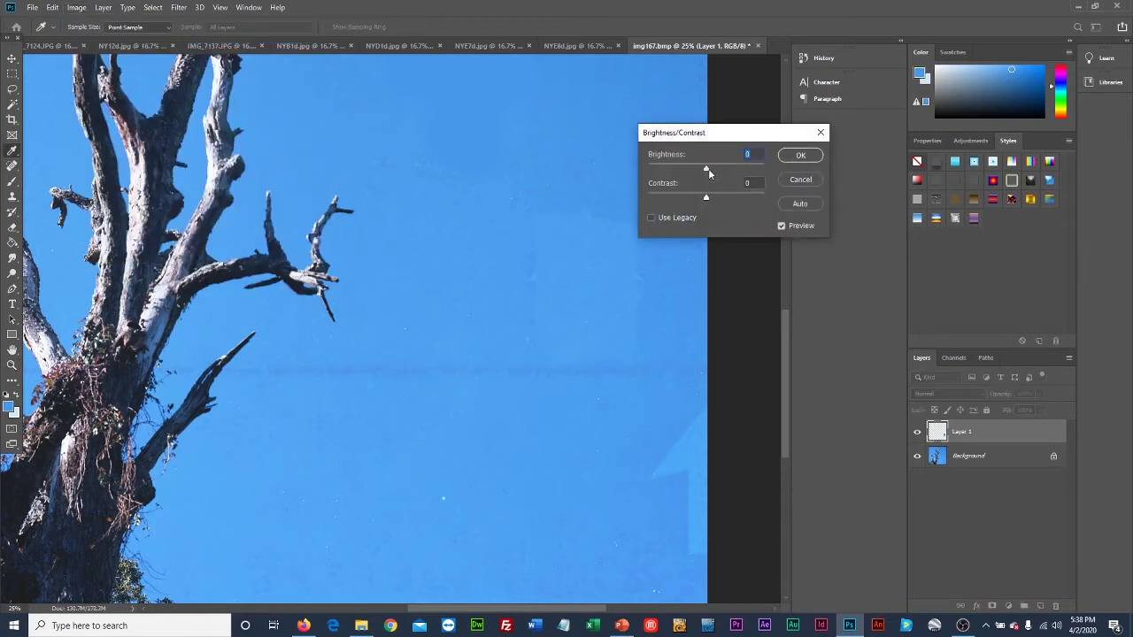
drag(707, 168, 722, 211)
click(800, 155)
key(z)
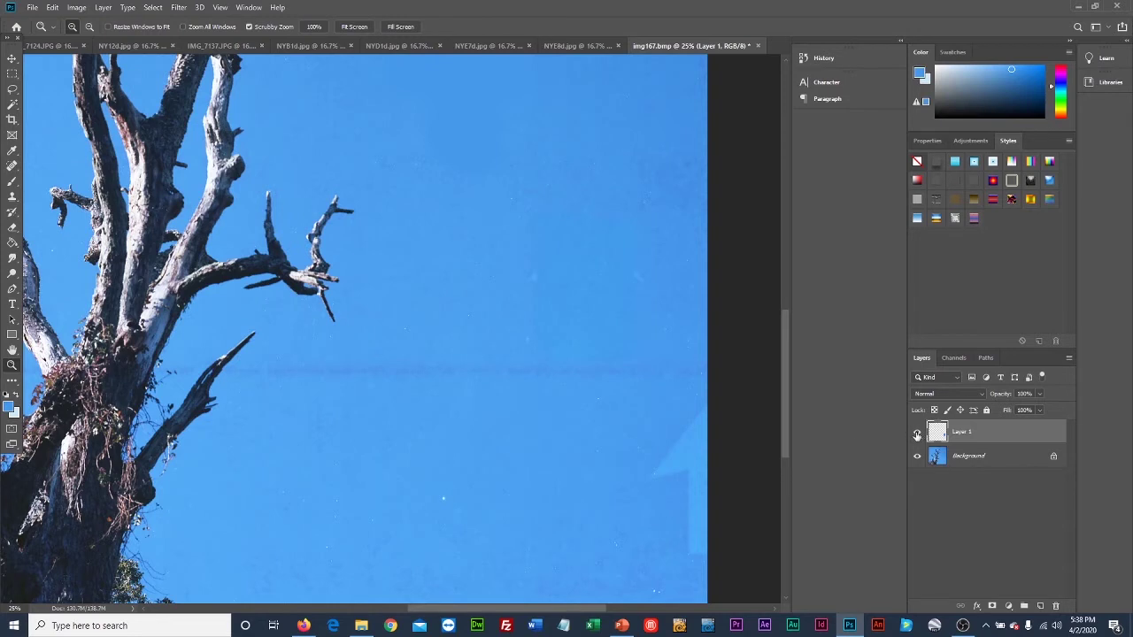
- Compare the sky with and without the patch by hiding Layer 1 and showing it again
click(917, 434)
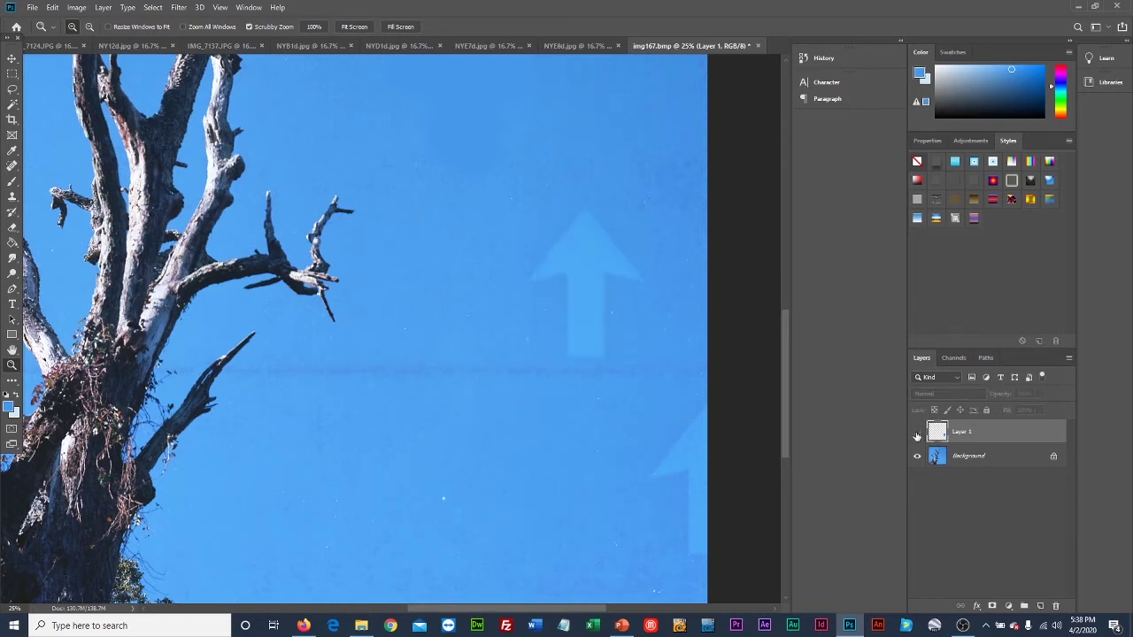
click(917, 435)
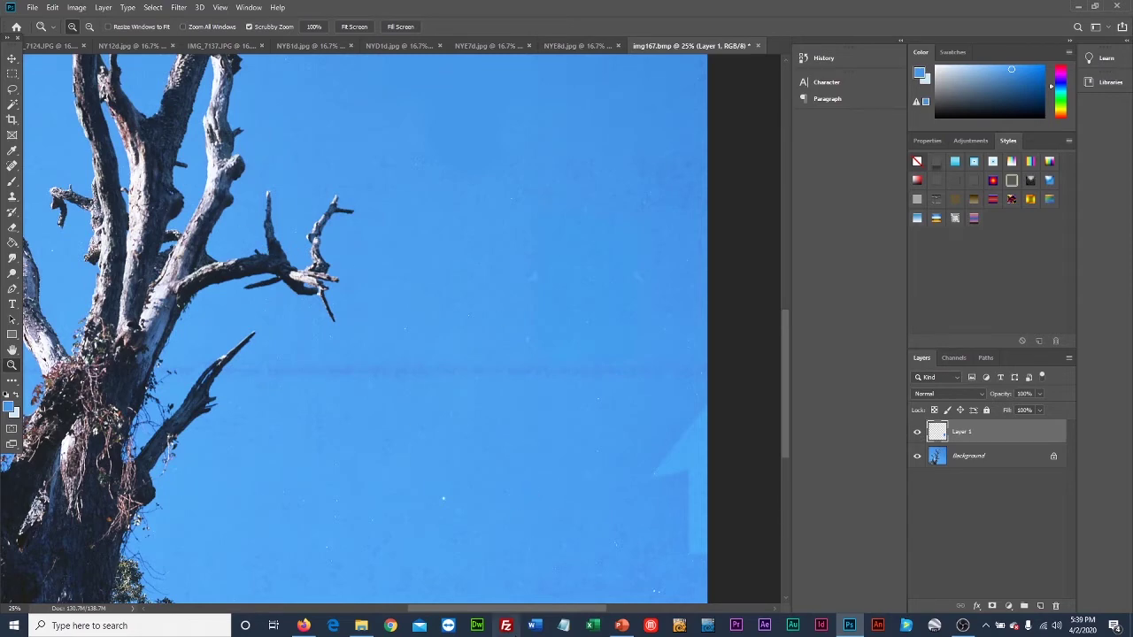
drag(518, 612, 454, 598)
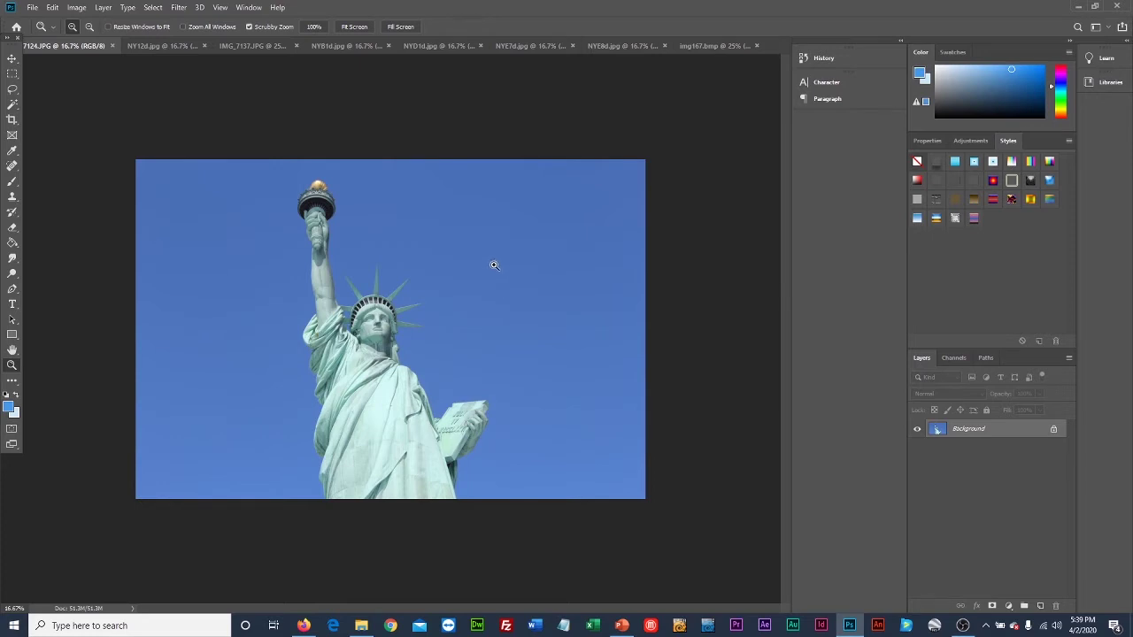
- Select the small white cloud in the right part of the IMG_7137.JPG sky with a rectangular marquee and copy it
click(166, 46)
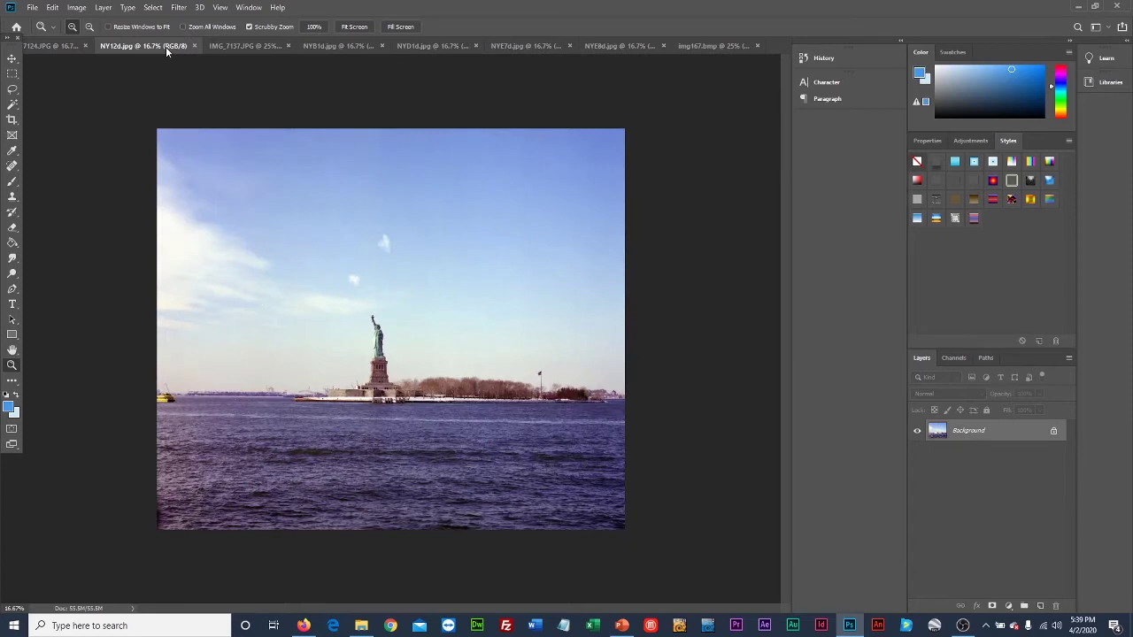
click(261, 47)
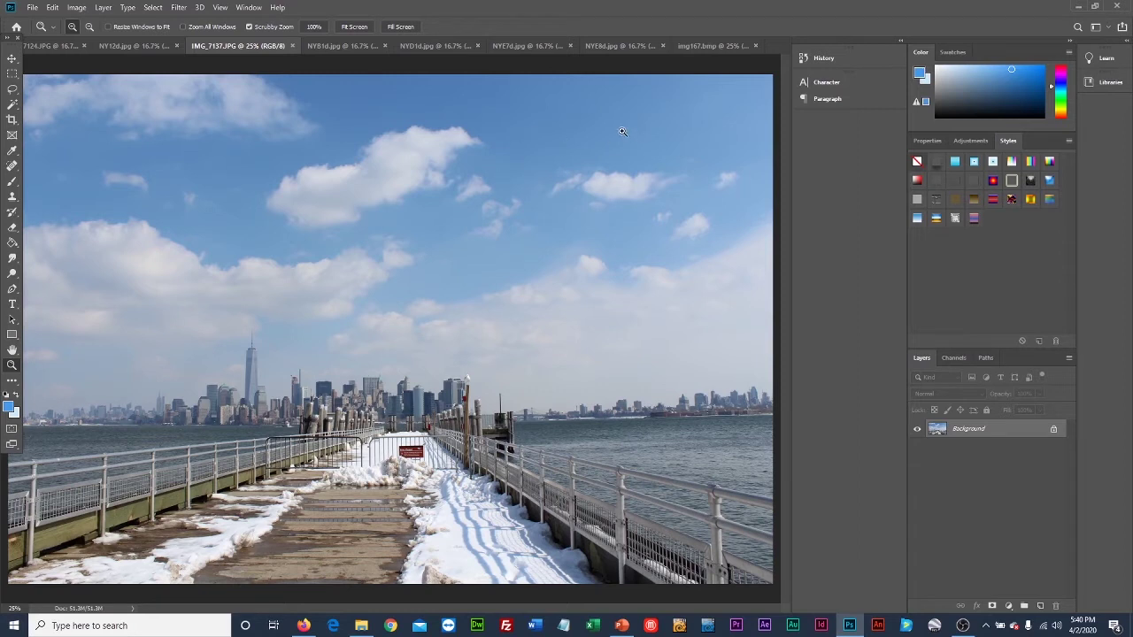
click(11, 77)
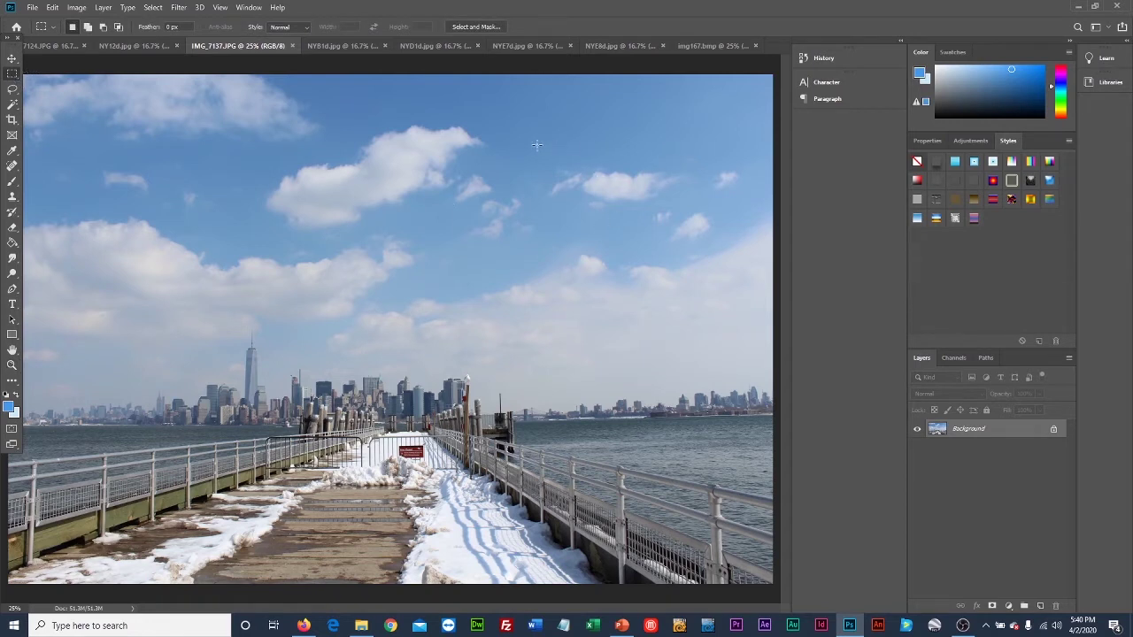
drag(537, 145, 695, 226)
click(54, 9)
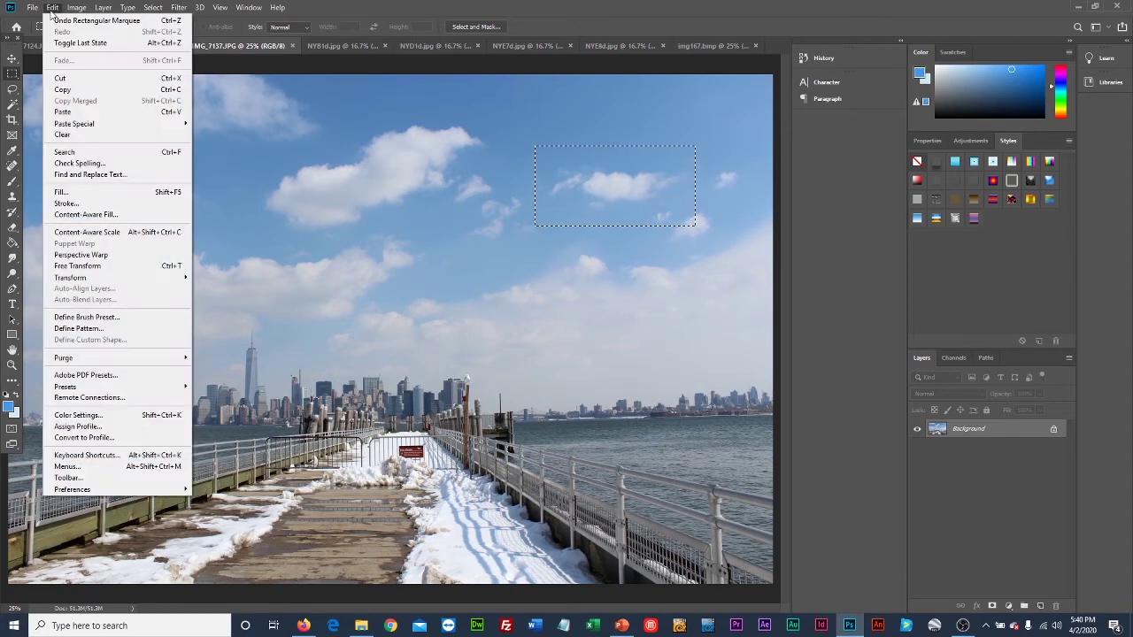
click(71, 89)
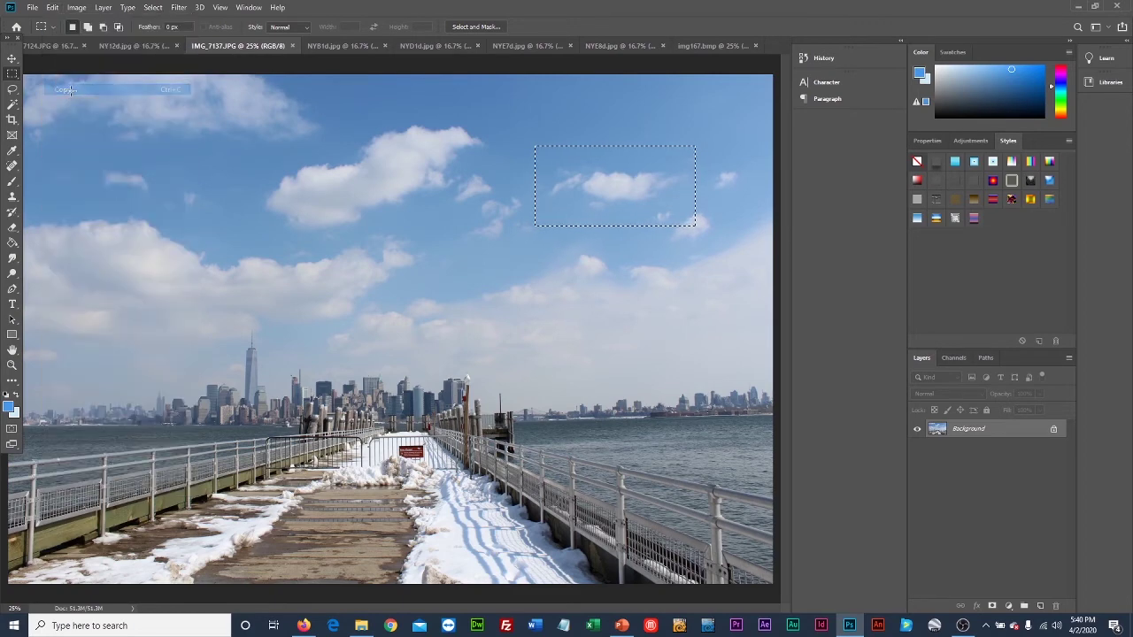
- Paste the copied cloud into the Statue of Liberty close-up (7124.JPG) and move it into the open sky right of the torch
click(132, 47)
click(55, 45)
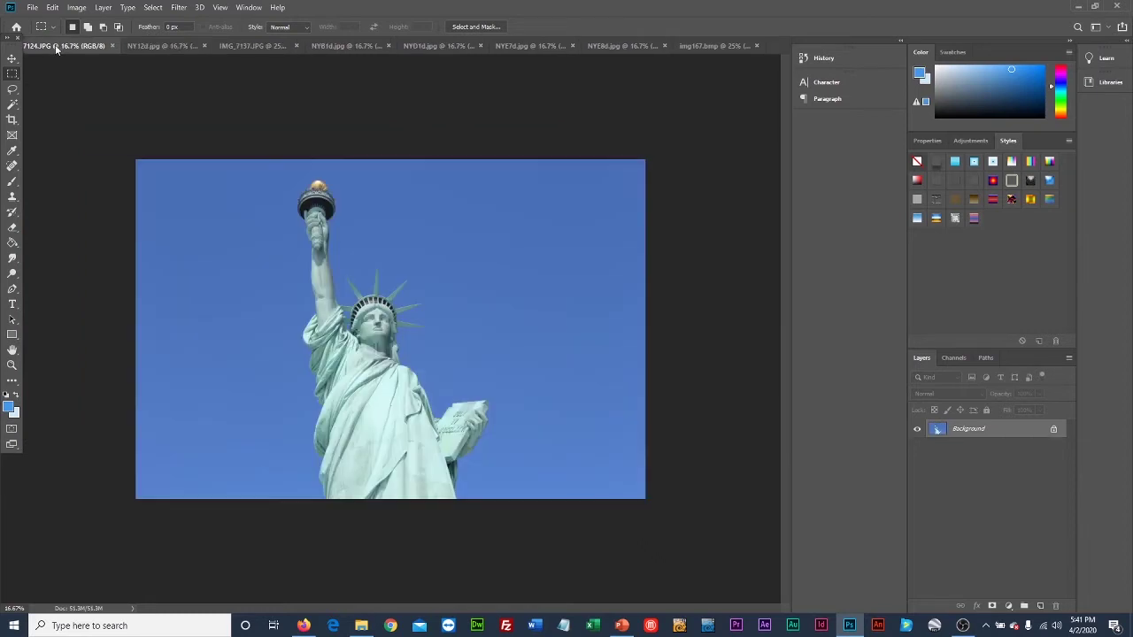
click(53, 9)
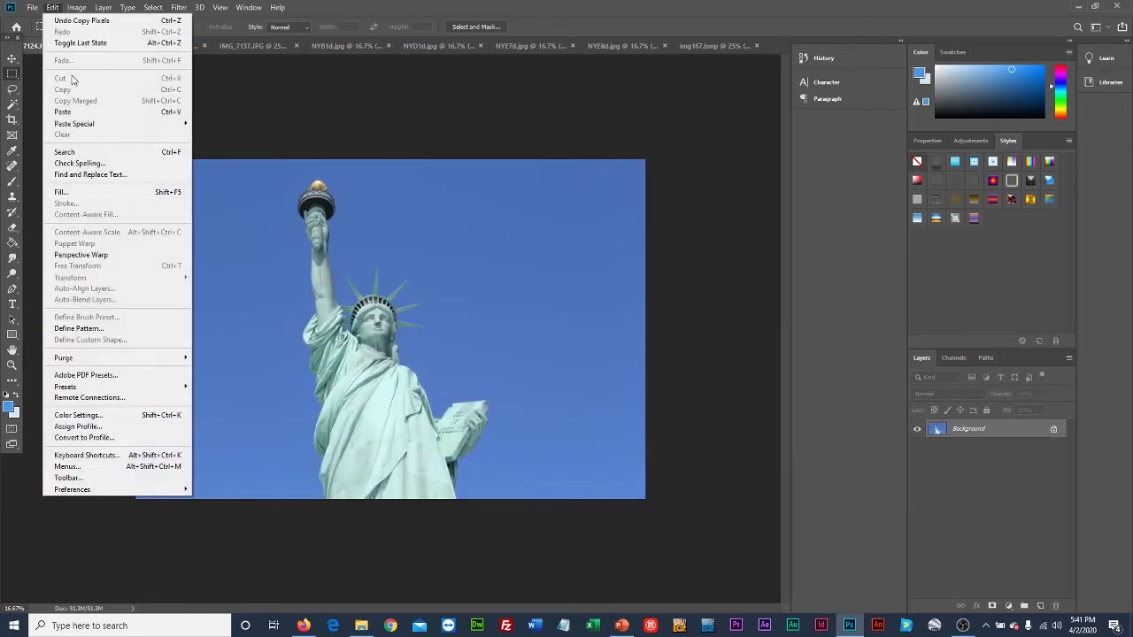
click(62, 112)
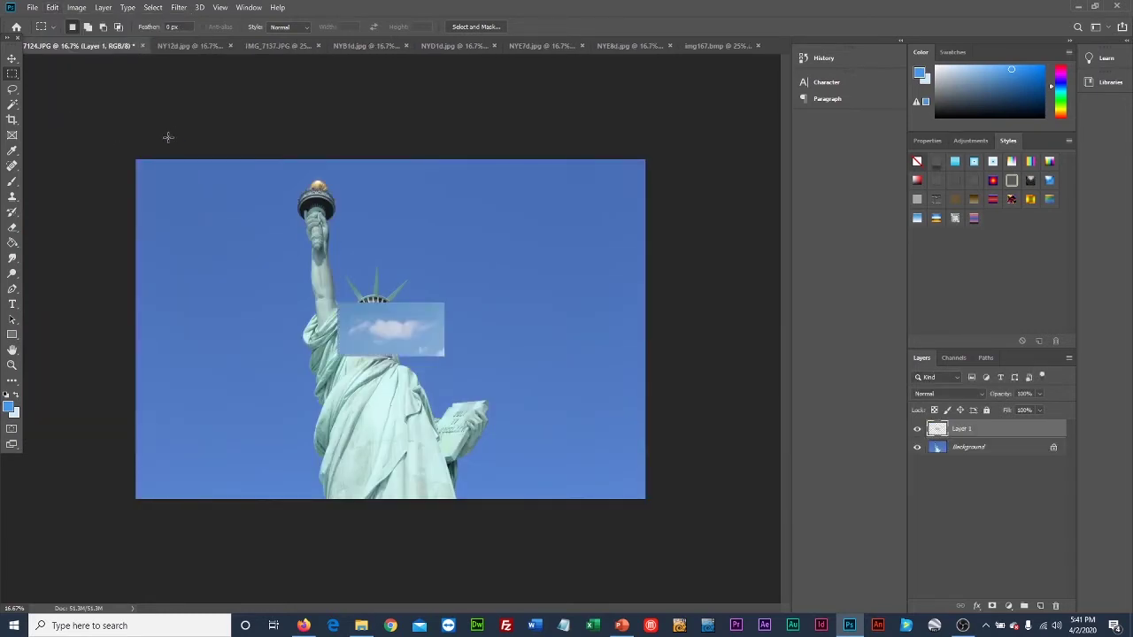
click(13, 59)
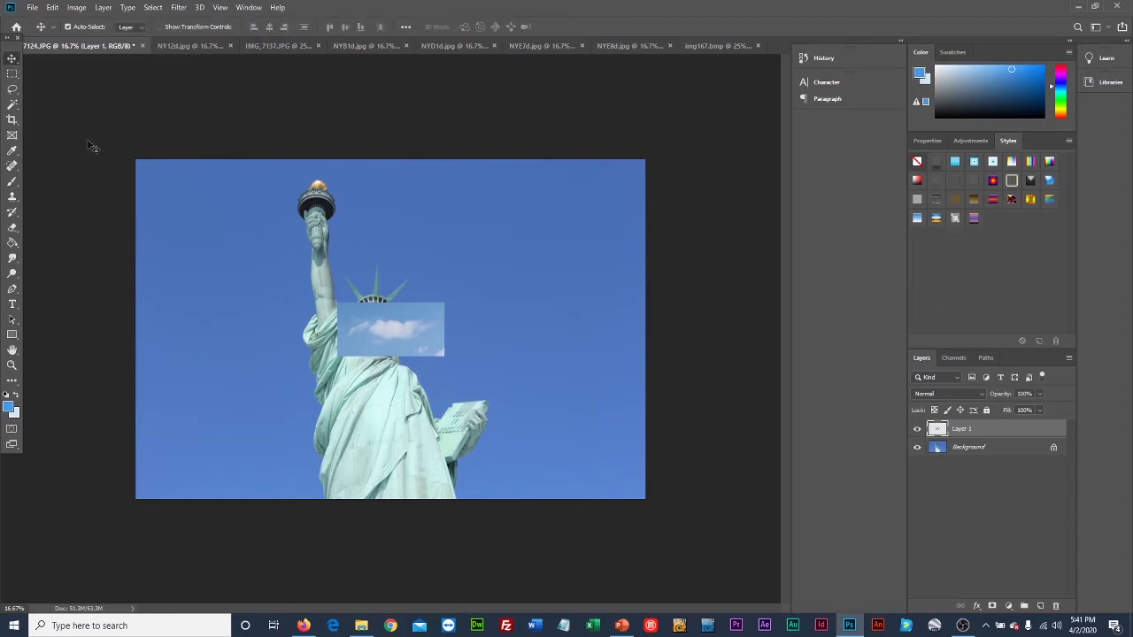
drag(376, 333, 482, 217)
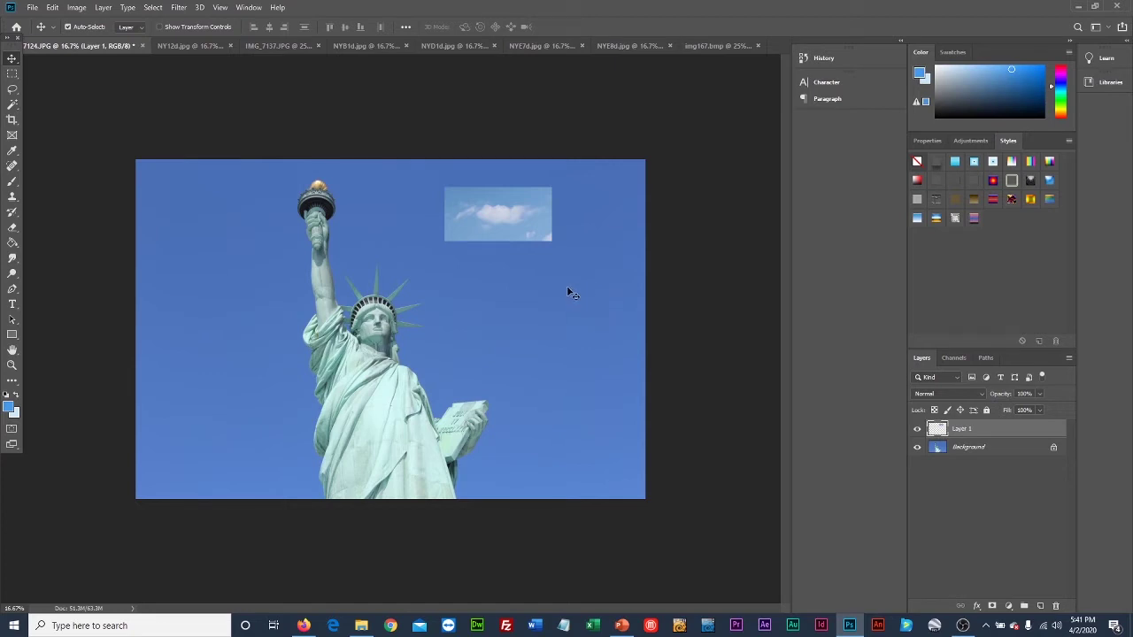
- Inspect the pasted cloud layer and the photo separately by hiding and showing the Background and Layer 1 in turn
click(917, 449)
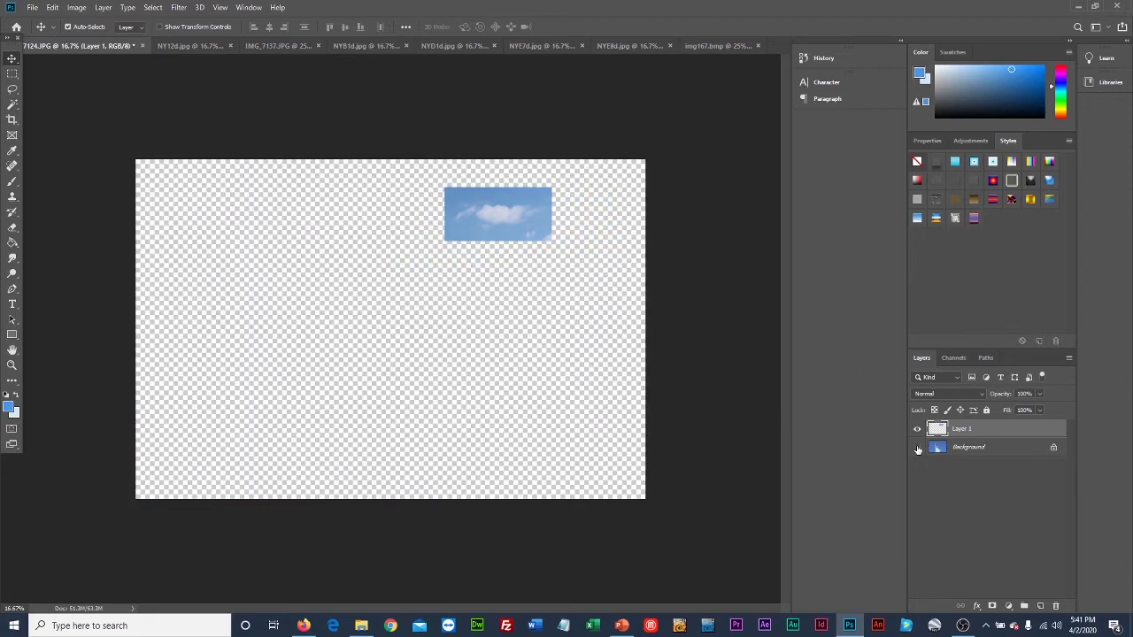
click(917, 449)
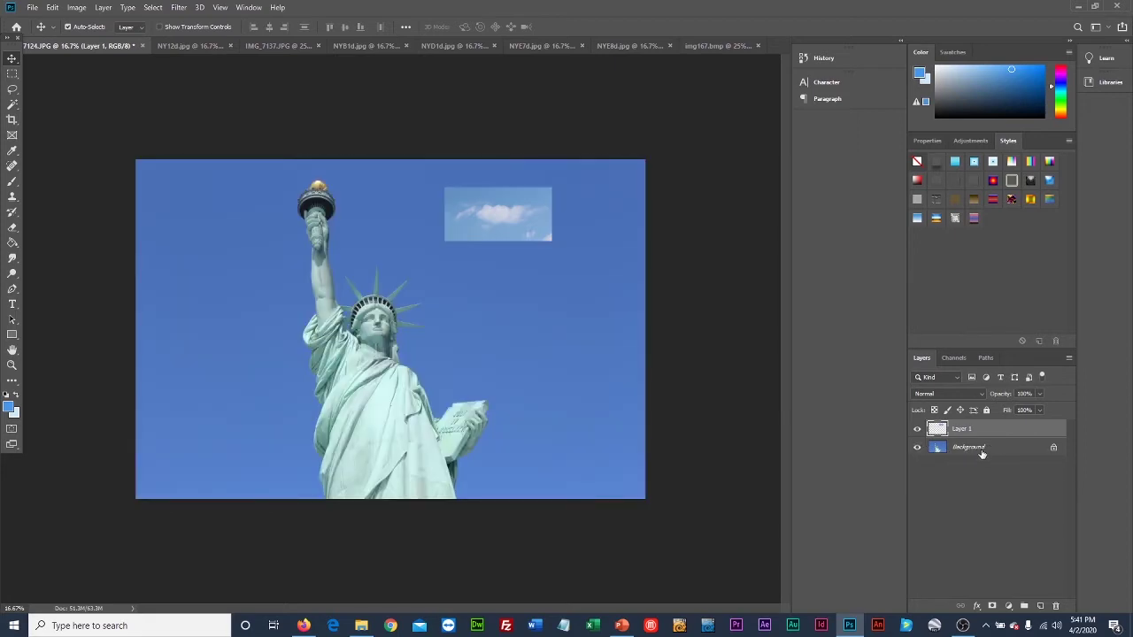
click(916, 430)
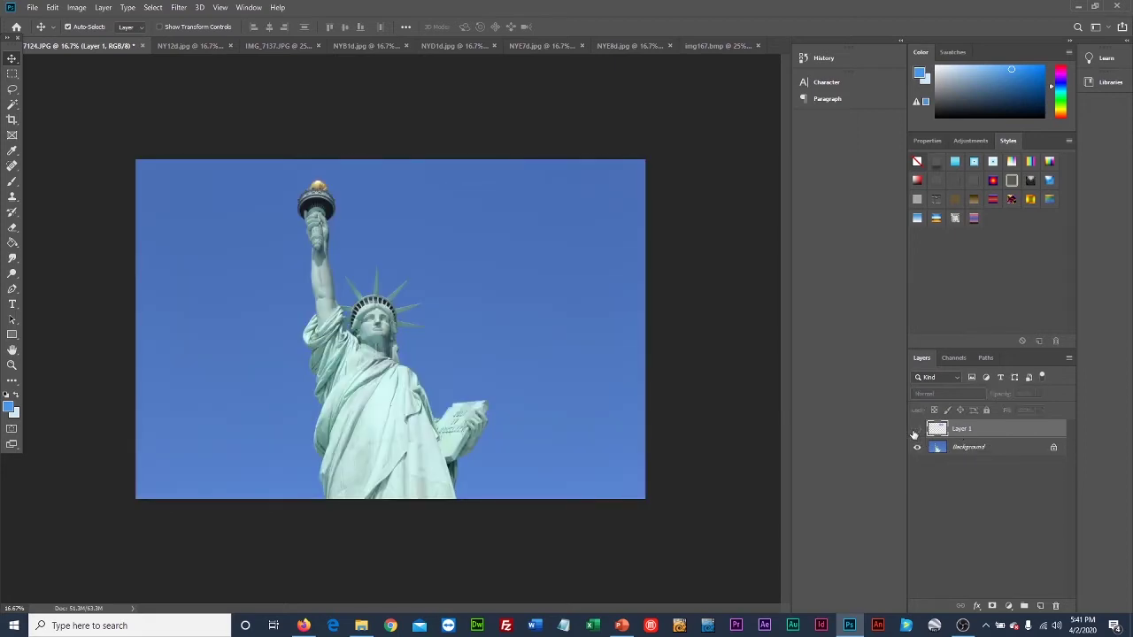
click(916, 430)
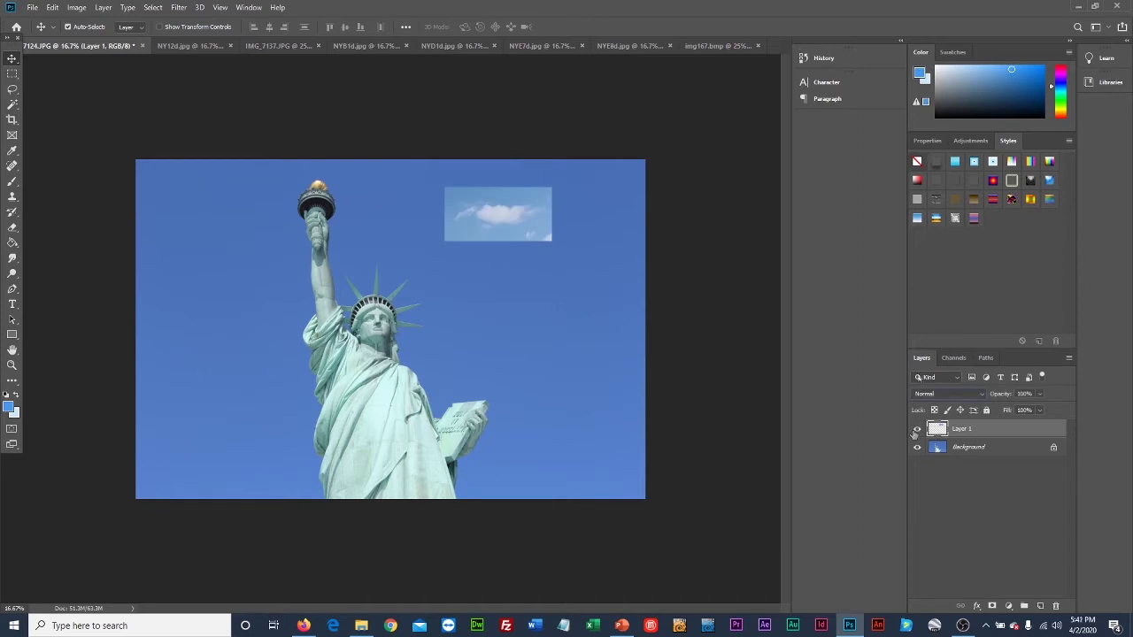
- Try the Screen blending mode on Layer 1 and return the layer to Normal
click(981, 394)
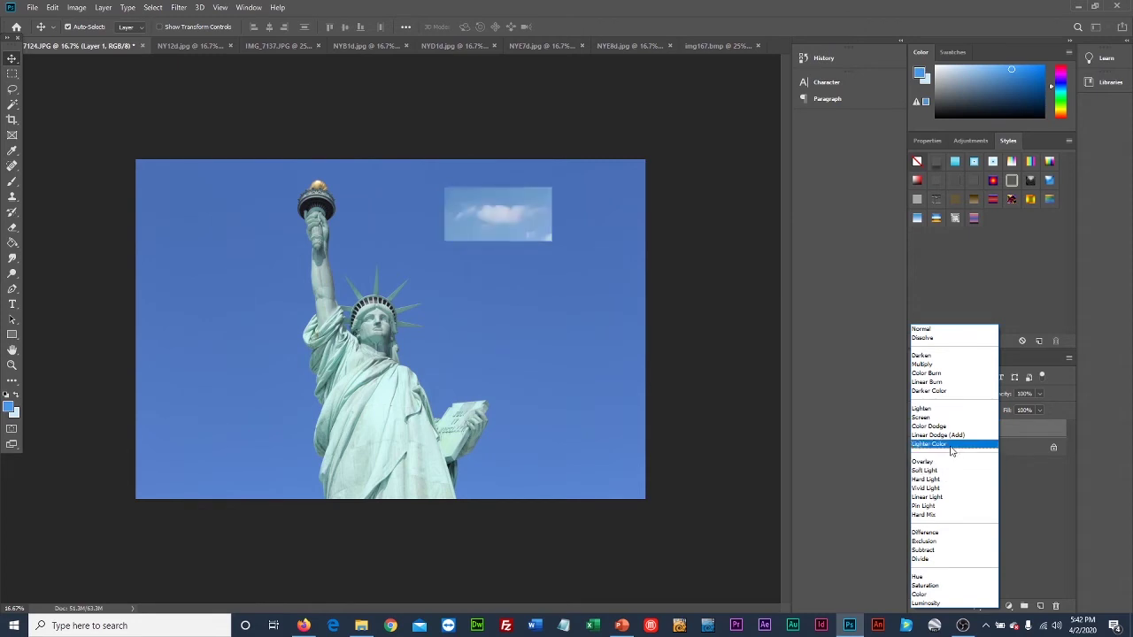
click(944, 418)
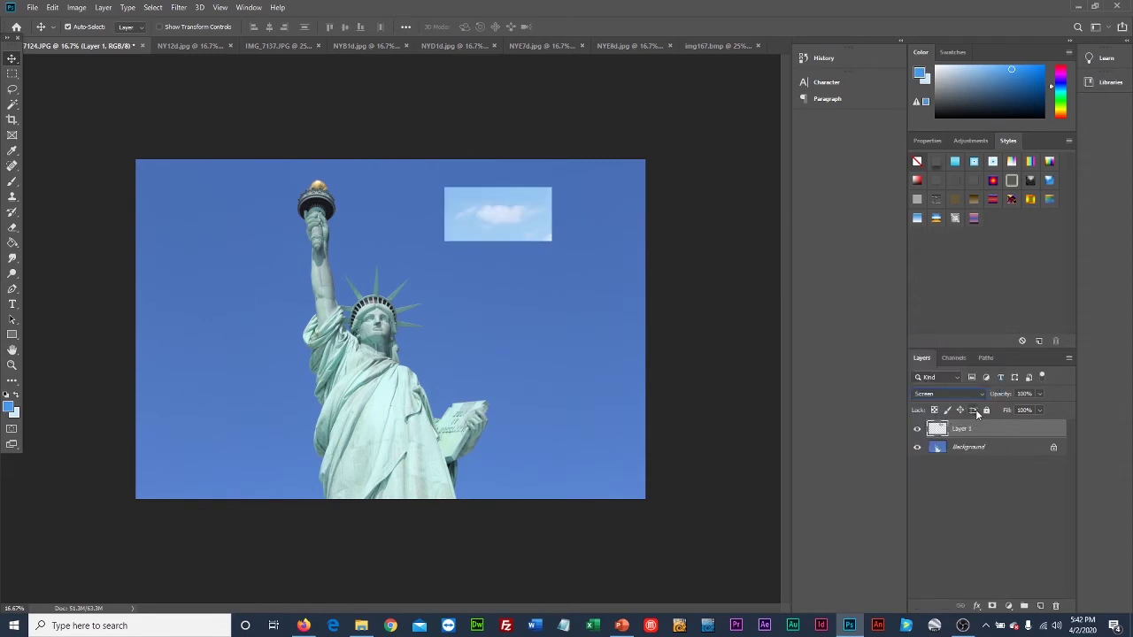
click(1038, 393)
drag(993, 405, 1049, 407)
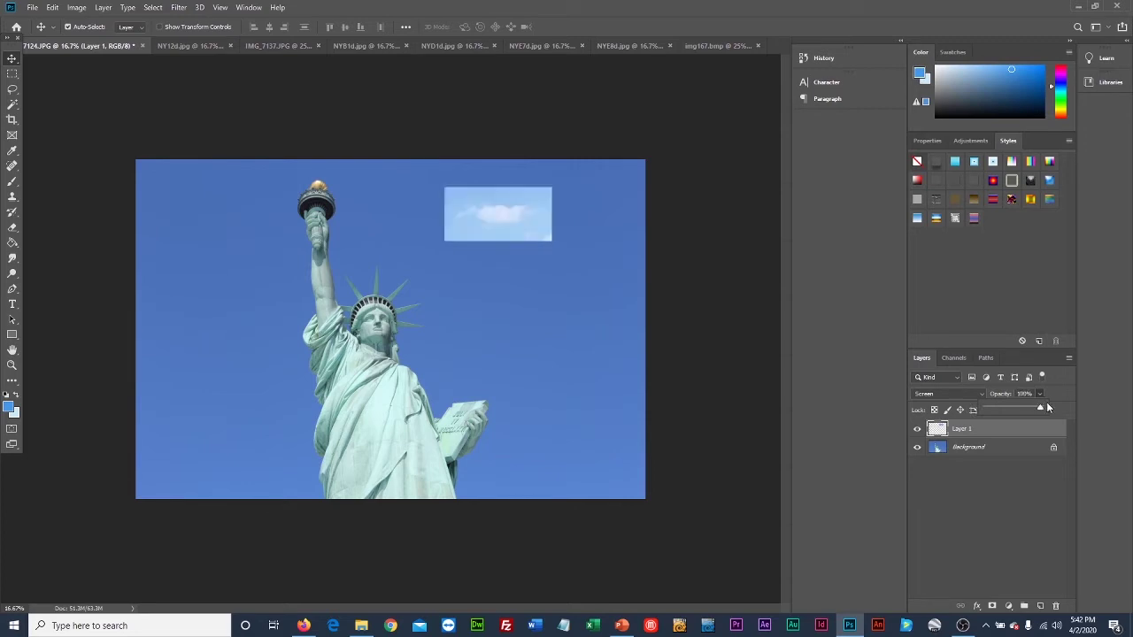
click(981, 396)
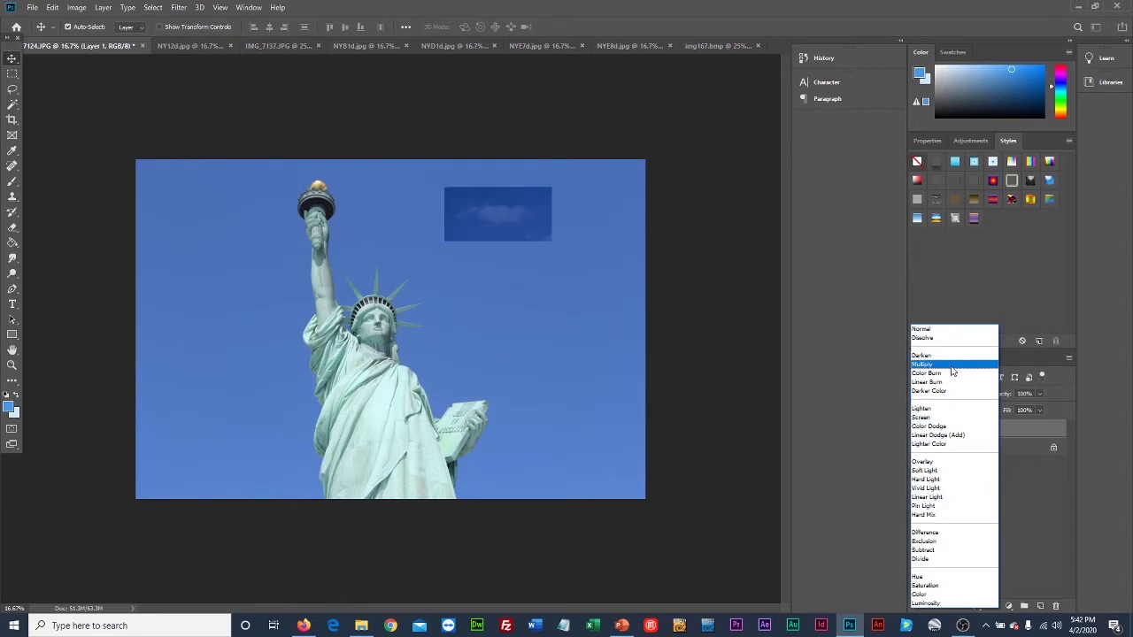
click(922, 417)
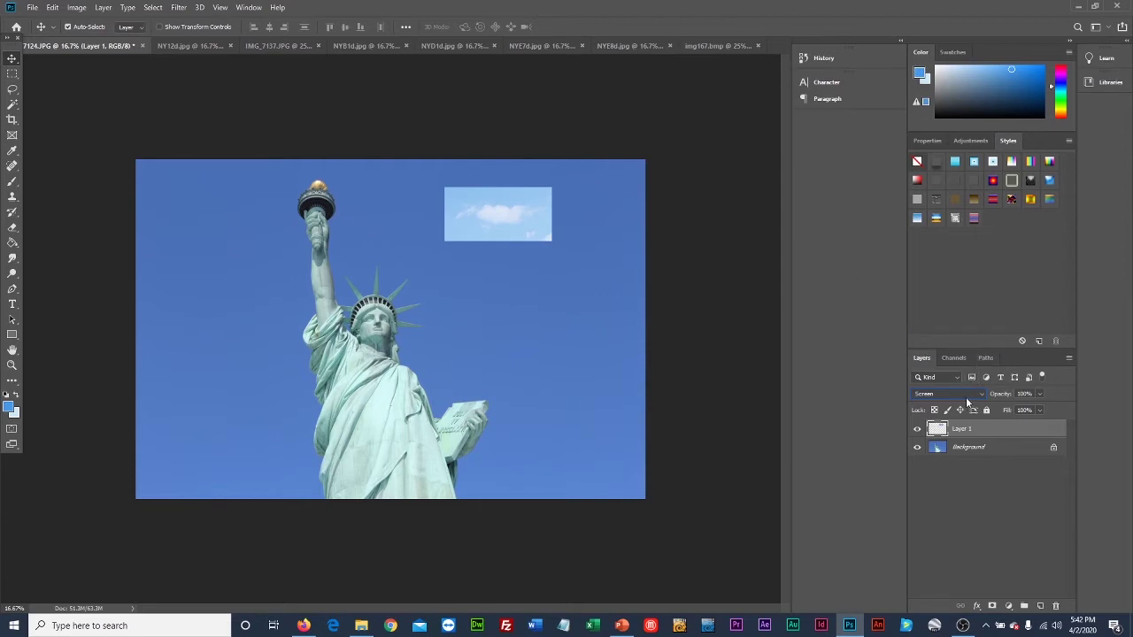
click(981, 392)
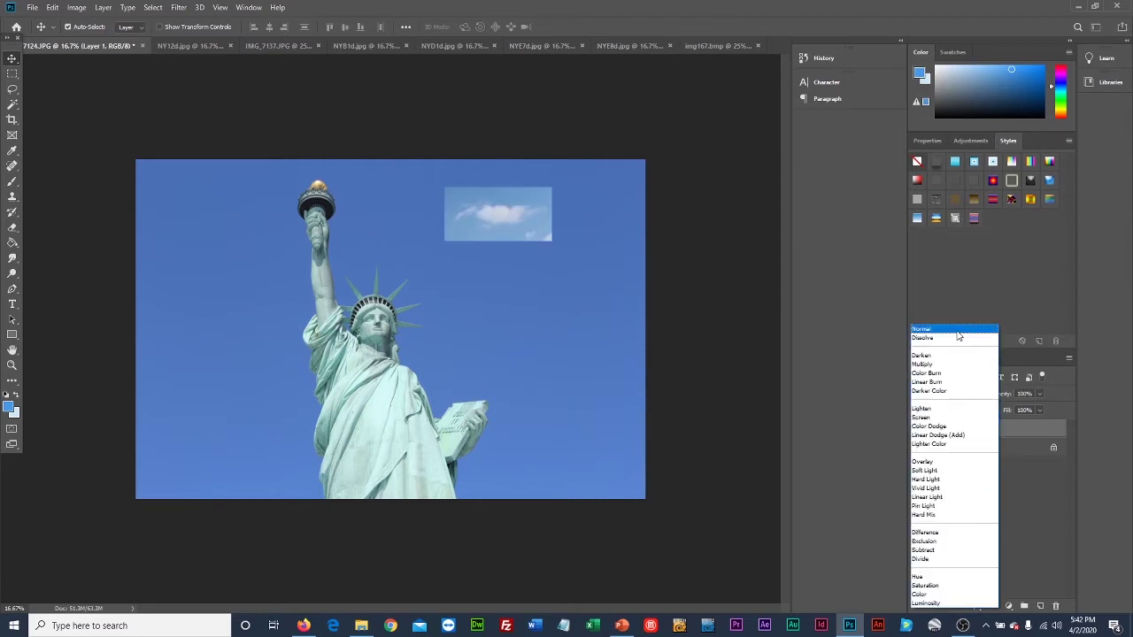
click(957, 331)
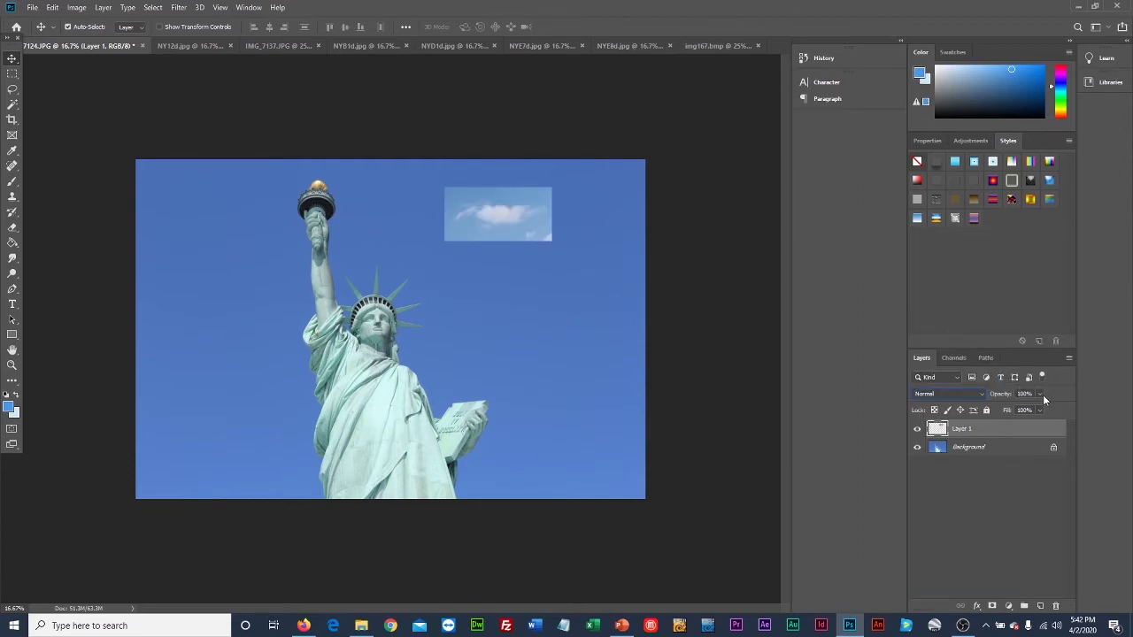
- Try out lower opacities on Layer 1 in Normal mode, finishing at 61%
click(1039, 394)
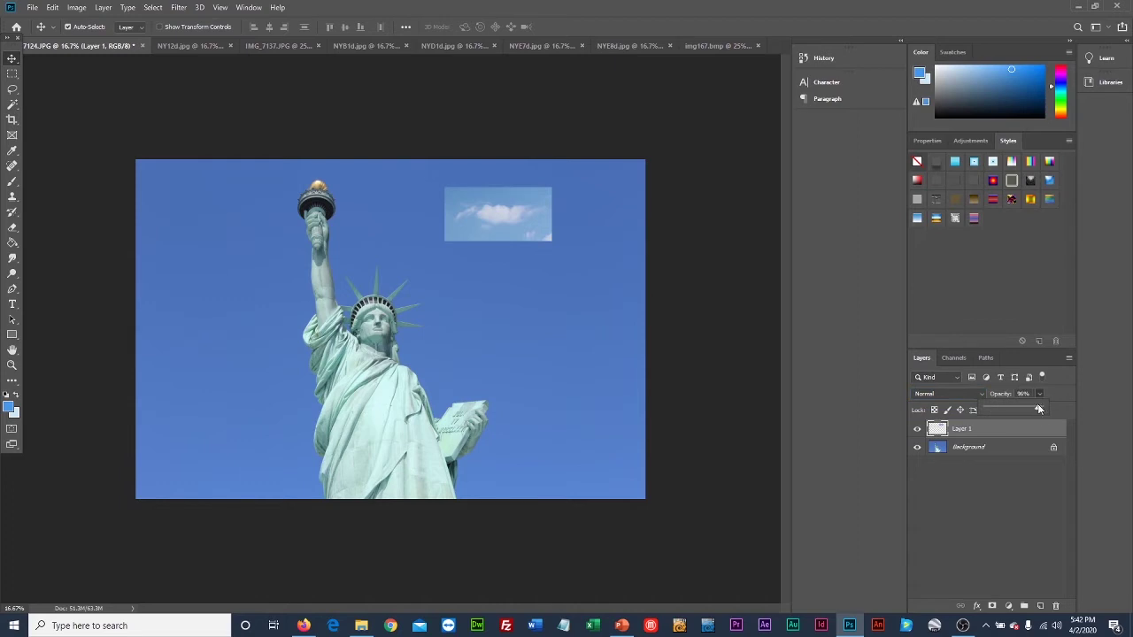
drag(1040, 409, 1020, 408)
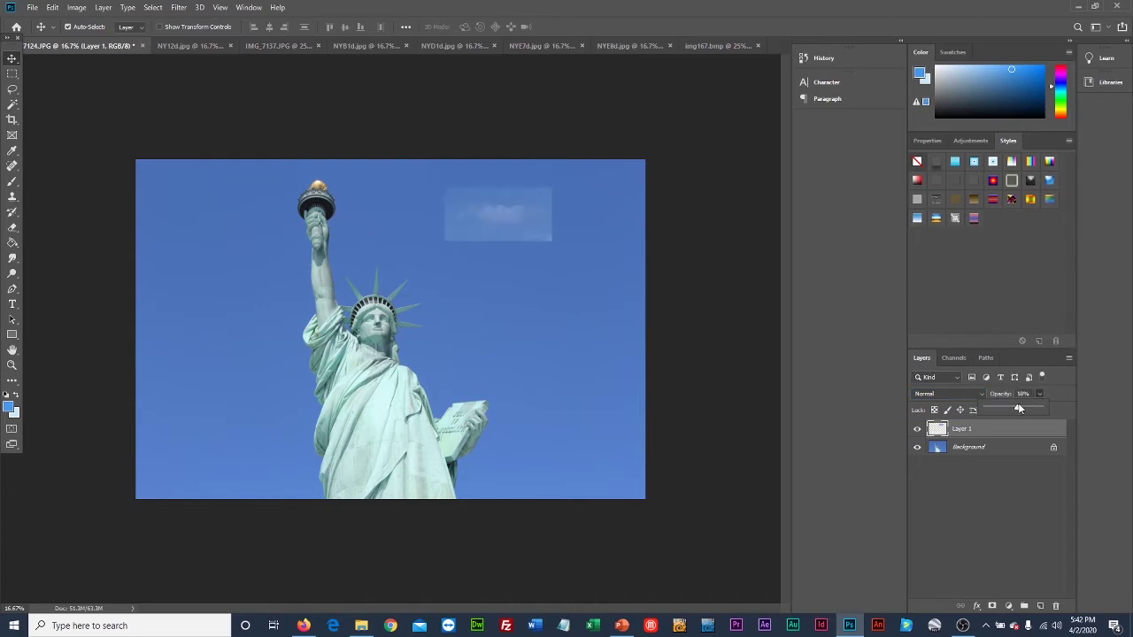
drag(1020, 408, 1047, 408)
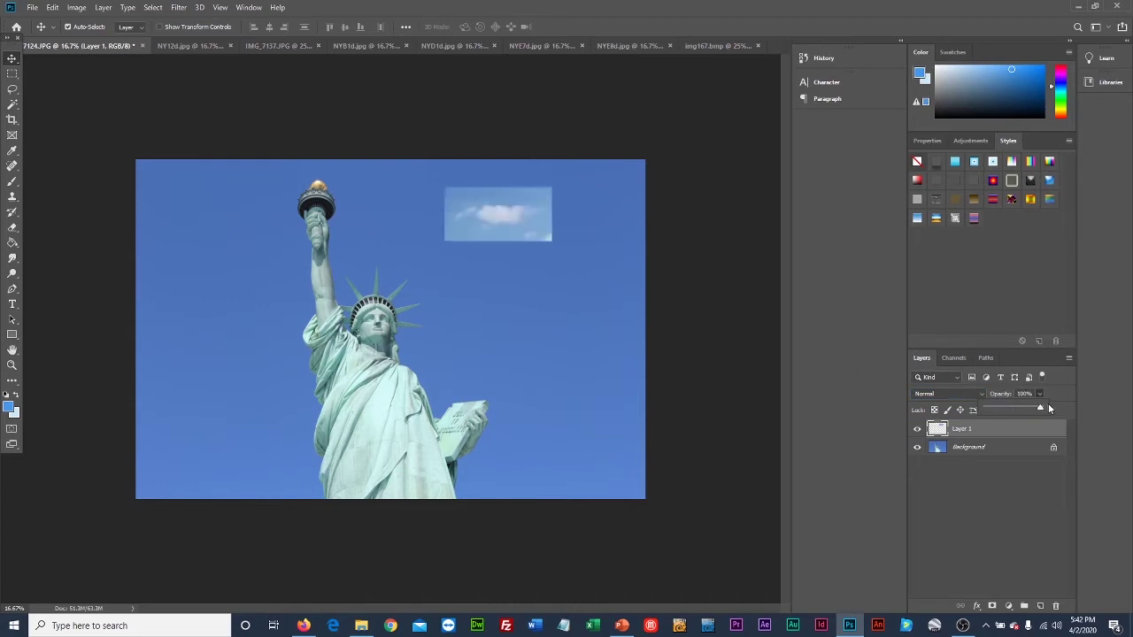
click(1064, 396)
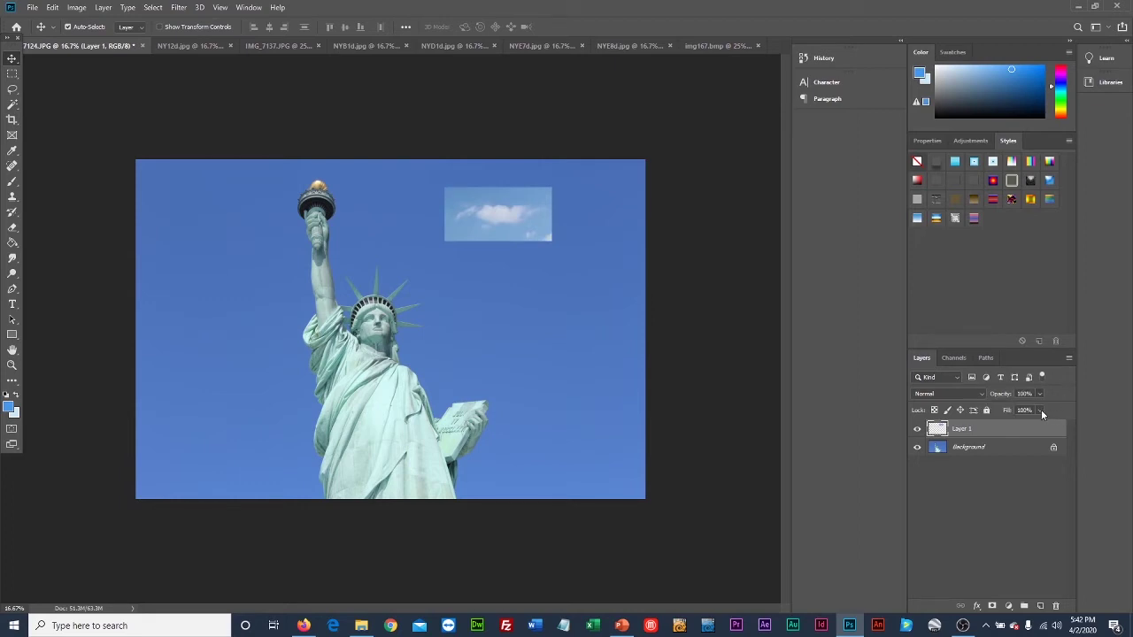
click(1040, 409)
mouse_move(1044, 424)
mouse_down()
mouse_move(998, 423)
mouse_move(1044, 422)
mouse_up()
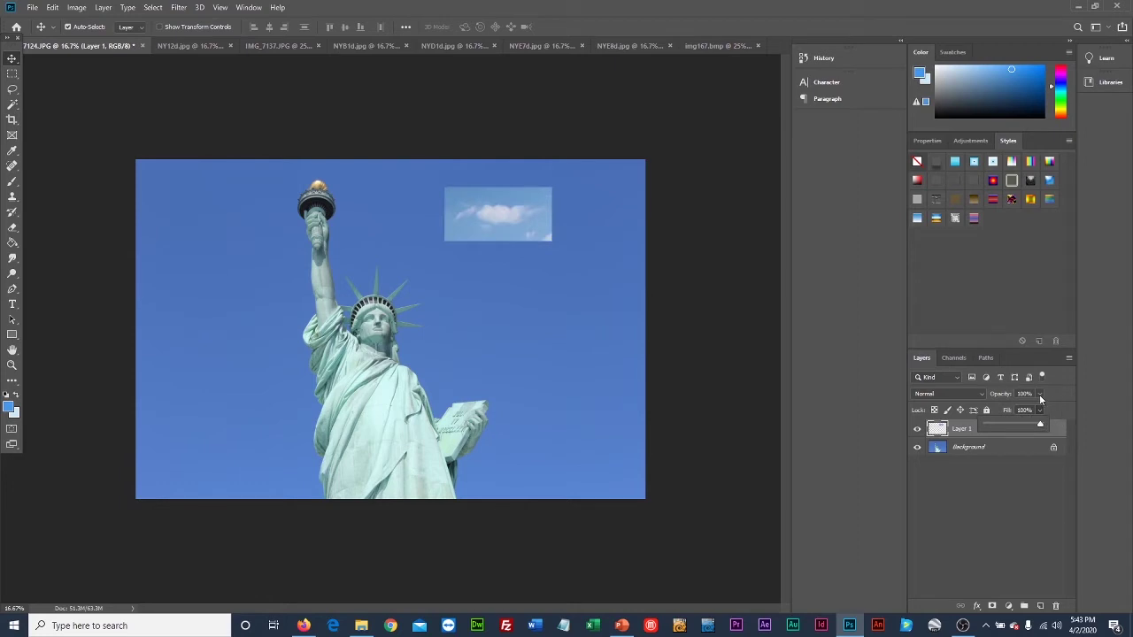
click(1041, 399)
drag(1041, 410, 1021, 409)
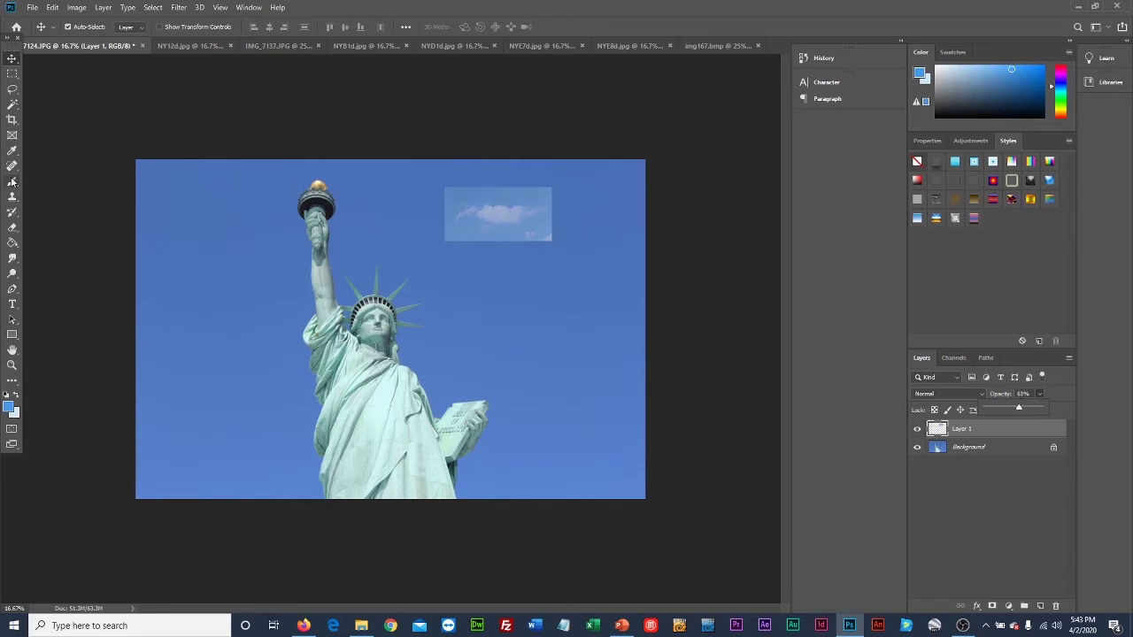
- Erase the upper and lower edges of the cloud patch on Layer 1, enlarging the Eraser brush to 243 px
click(8, 229)
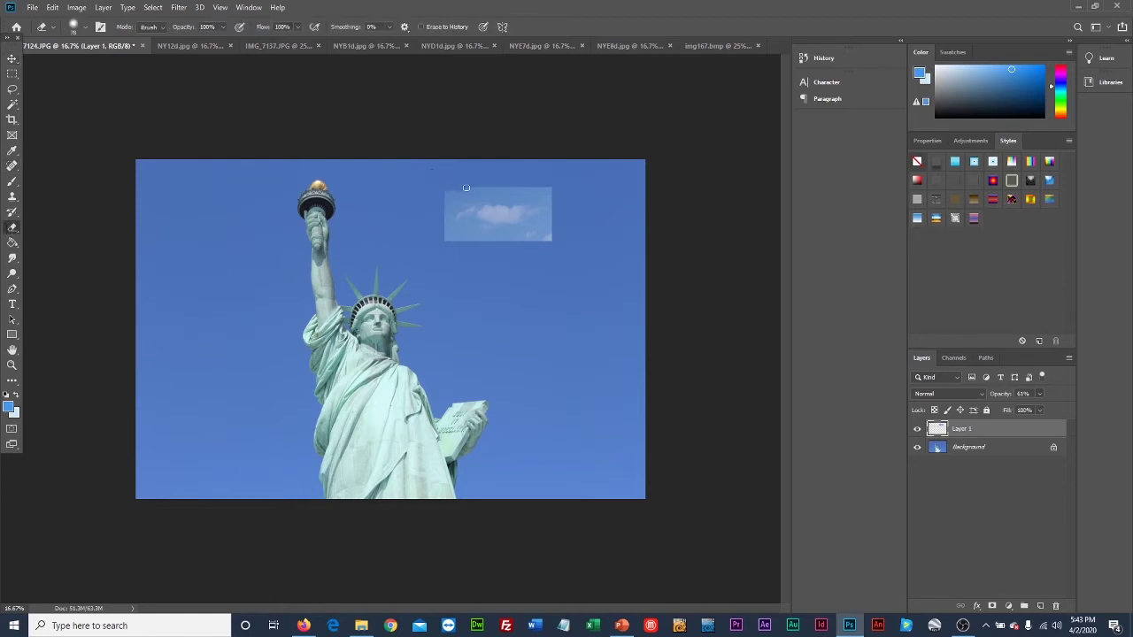
drag(442, 193, 540, 183)
click(85, 28)
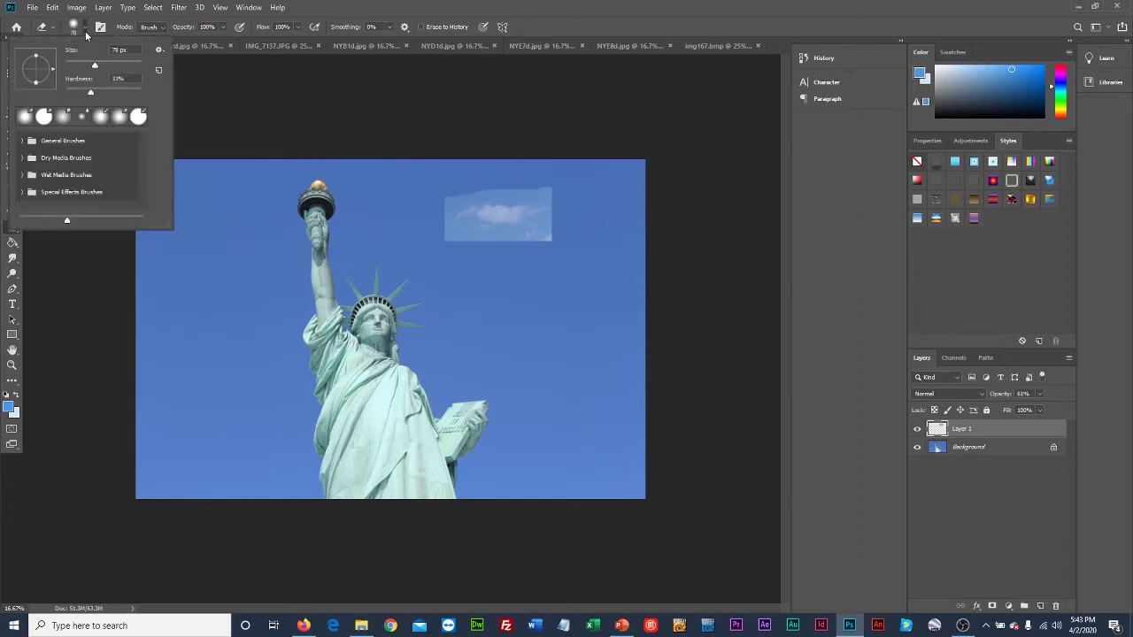
drag(95, 68, 122, 67)
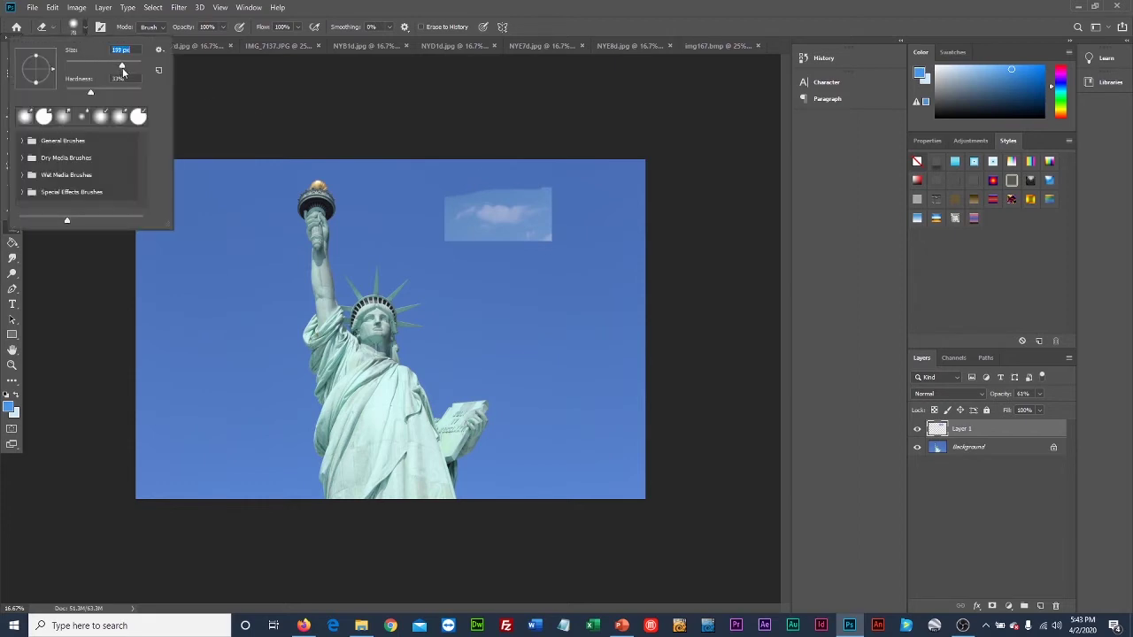
click(443, 195)
mouse_move(486, 188)
mouse_down()
mouse_move(542, 186)
mouse_move(569, 222)
mouse_move(551, 245)
mouse_move(478, 248)
mouse_move(449, 235)
mouse_move(508, 248)
mouse_up()
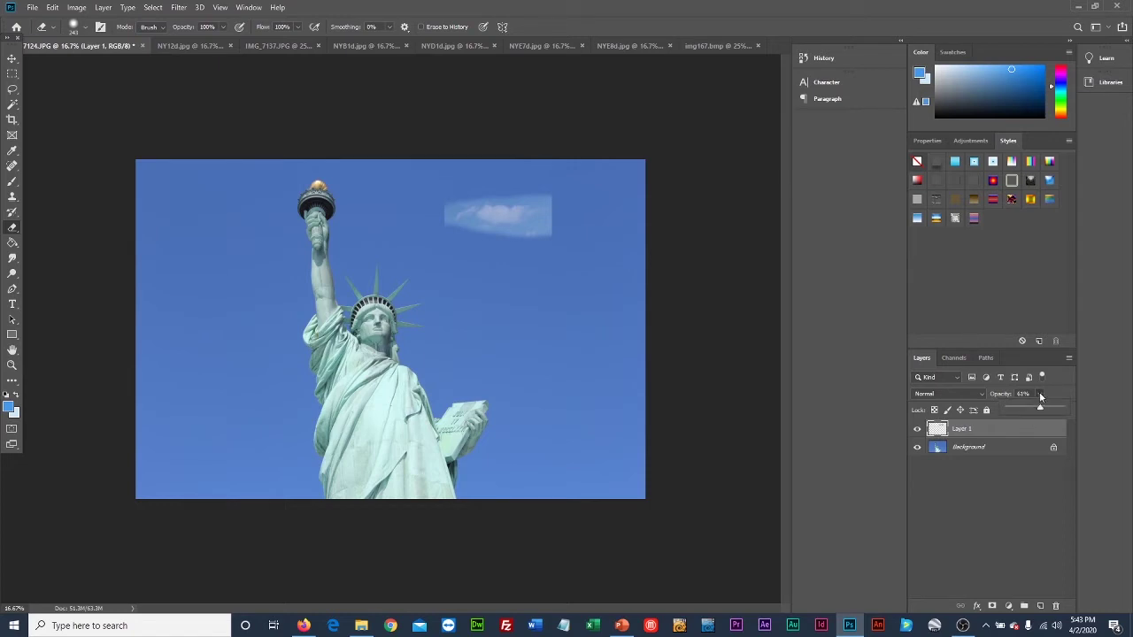
- Set Layer 1's opacity to 100% and erase the remaining lighter sky around the cloud
click(1040, 393)
drag(1038, 408, 1077, 413)
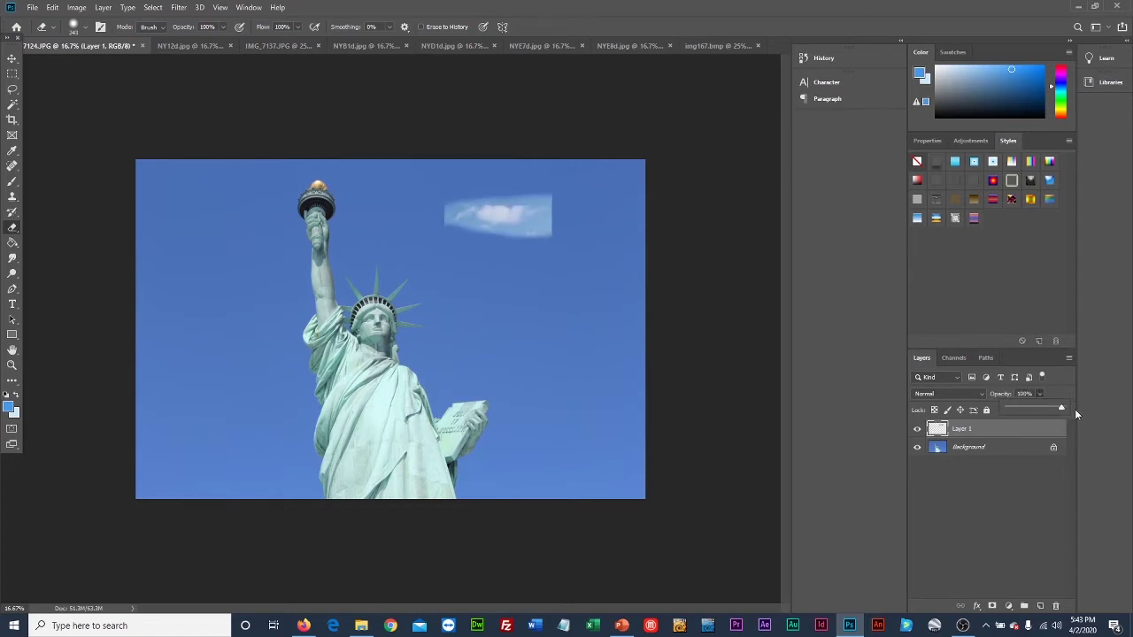
click(12, 365)
click(501, 210)
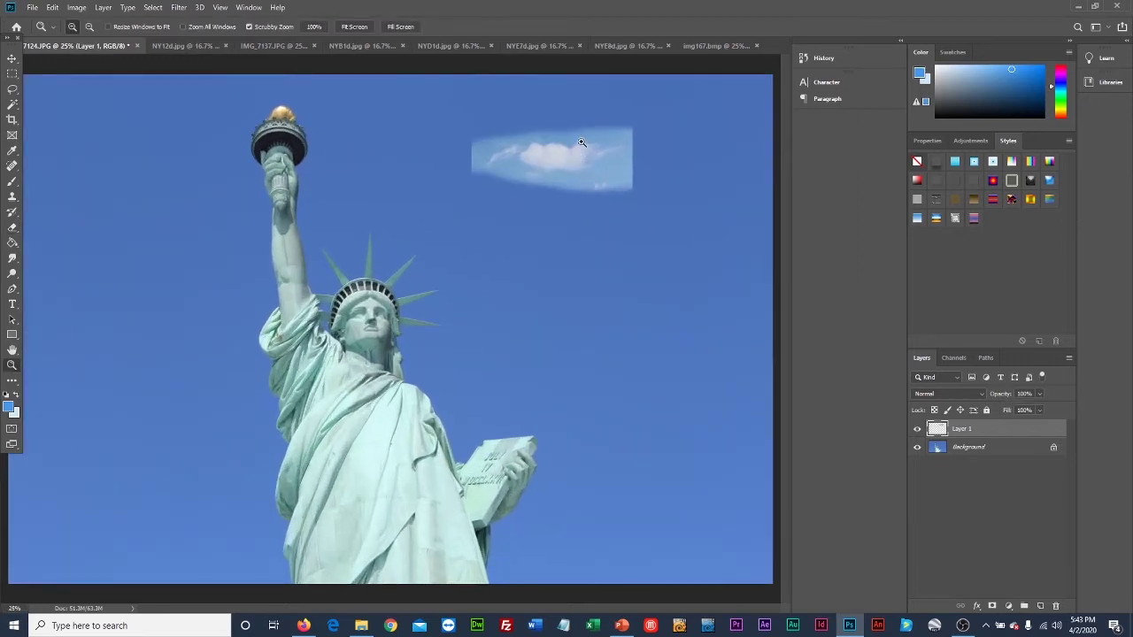
click(607, 115)
click(607, 117)
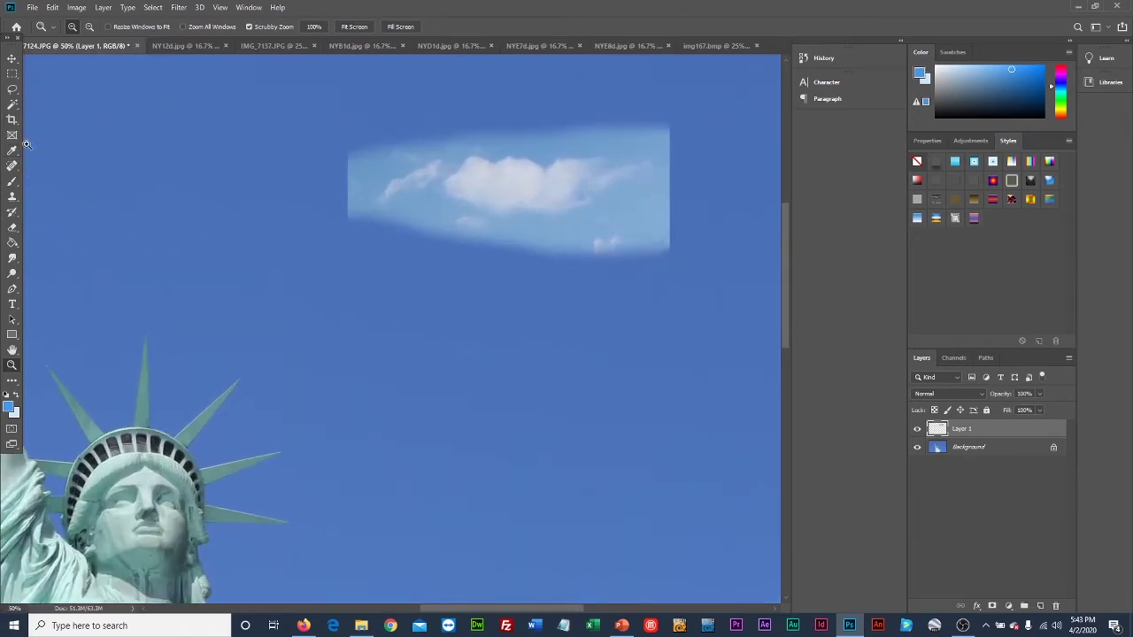
click(12, 227)
mouse_move(350, 175)
mouse_down()
mouse_move(373, 159)
mouse_move(361, 156)
mouse_move(354, 166)
mouse_move(472, 123)
mouse_move(546, 126)
mouse_move(553, 144)
mouse_move(589, 129)
mouse_up()
mouse_move(617, 138)
mouse_down()
mouse_move(647, 144)
mouse_move(632, 178)
mouse_move(648, 187)
mouse_move(657, 253)
mouse_move(597, 267)
mouse_move(630, 208)
mouse_move(589, 246)
mouse_move(547, 255)
mouse_move(460, 245)
mouse_move(510, 239)
mouse_move(532, 248)
mouse_move(477, 257)
mouse_move(349, 231)
mouse_move(347, 210)
mouse_move(453, 236)
mouse_move(388, 222)
mouse_move(440, 128)
mouse_move(403, 162)
mouse_move(400, 212)
mouse_up()
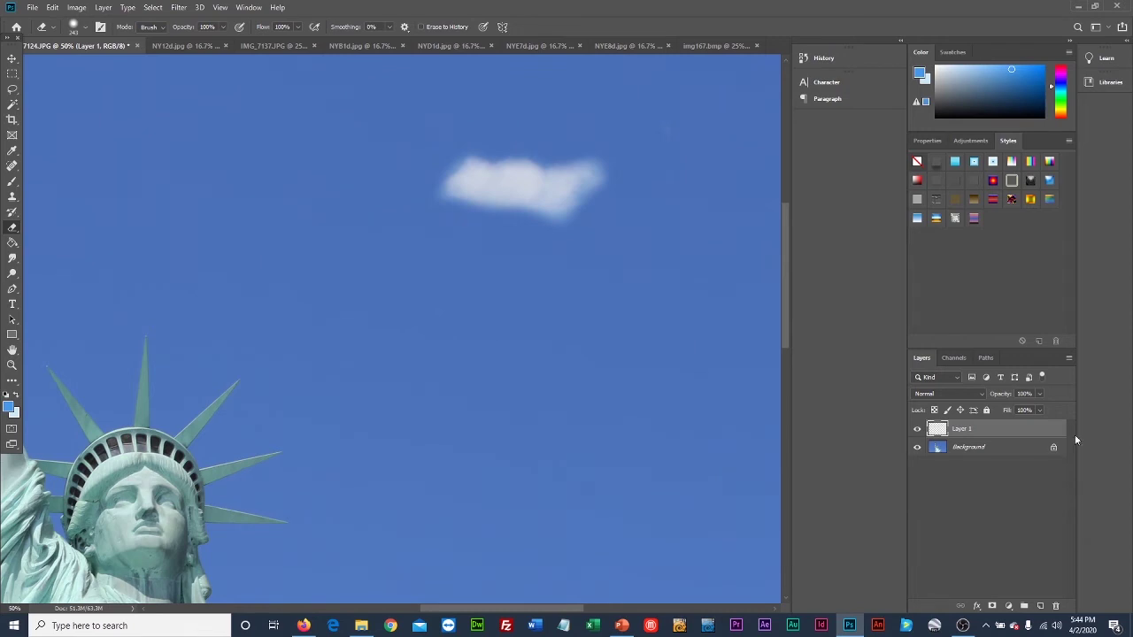
- Set Layer 1's opacity to 70% and check the cloud against the whole photo
click(1041, 394)
drag(1040, 409, 1016, 410)
click(13, 365)
alt+click(581, 307)
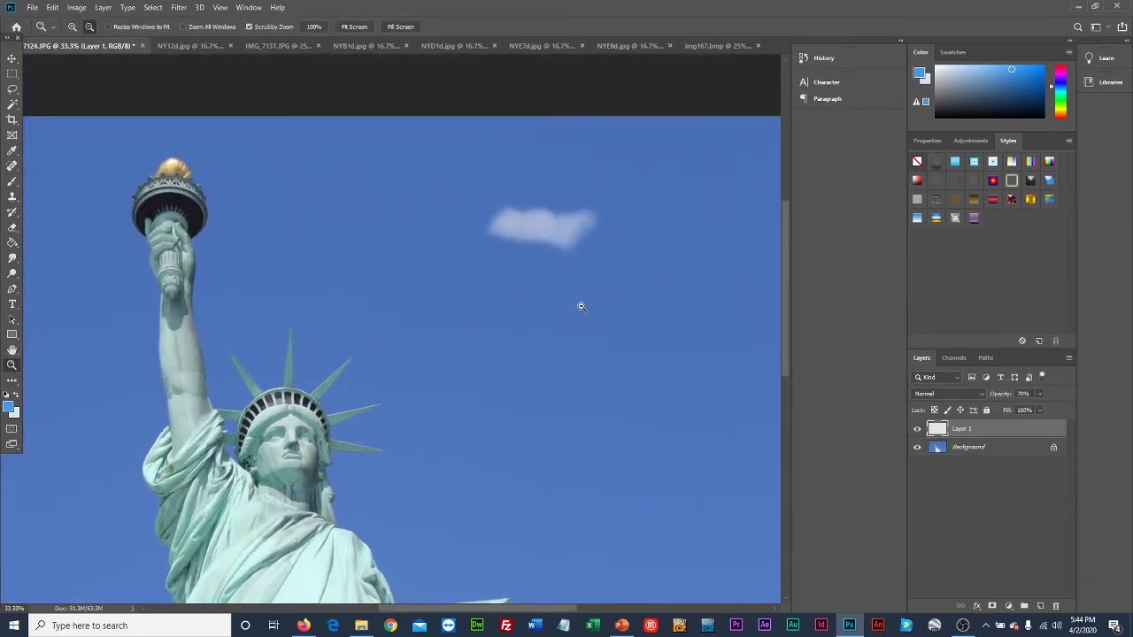
alt+click(379, 387)
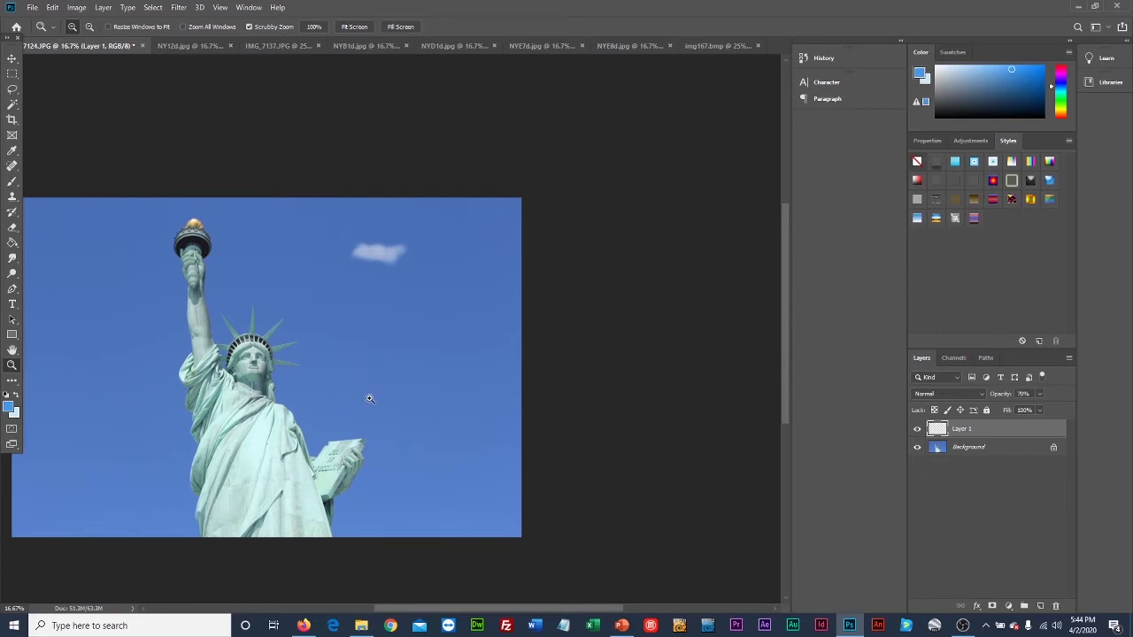
- Scale the cloud on Layer 1 non-proportionally to about 150% width and 213% height, extending it down and toward the statue
click(74, 7)
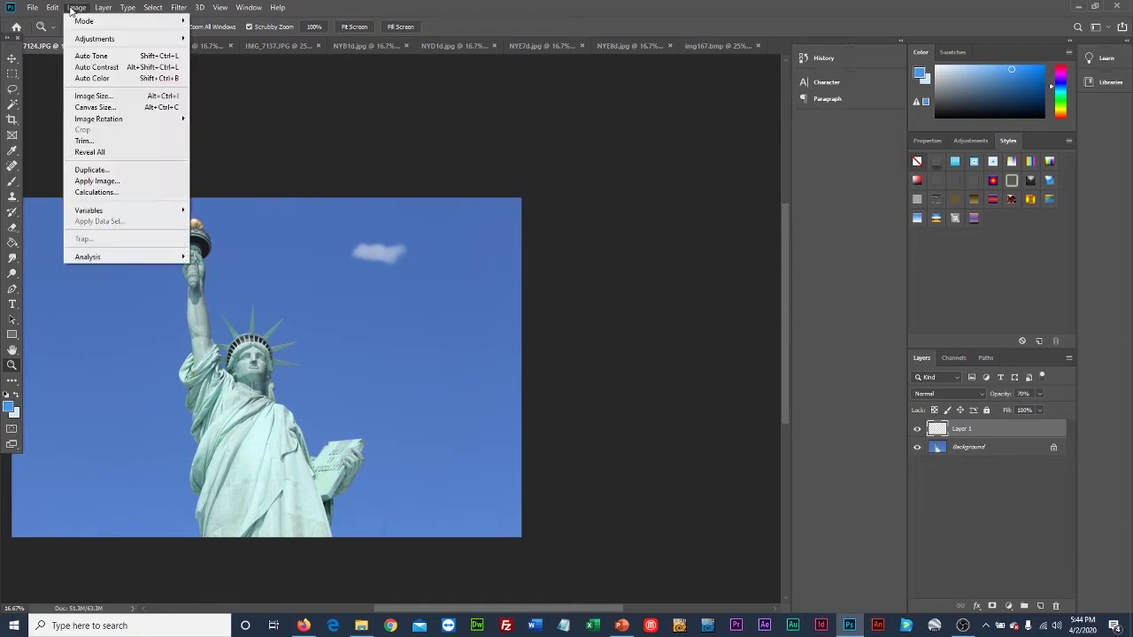
click(74, 8)
click(52, 8)
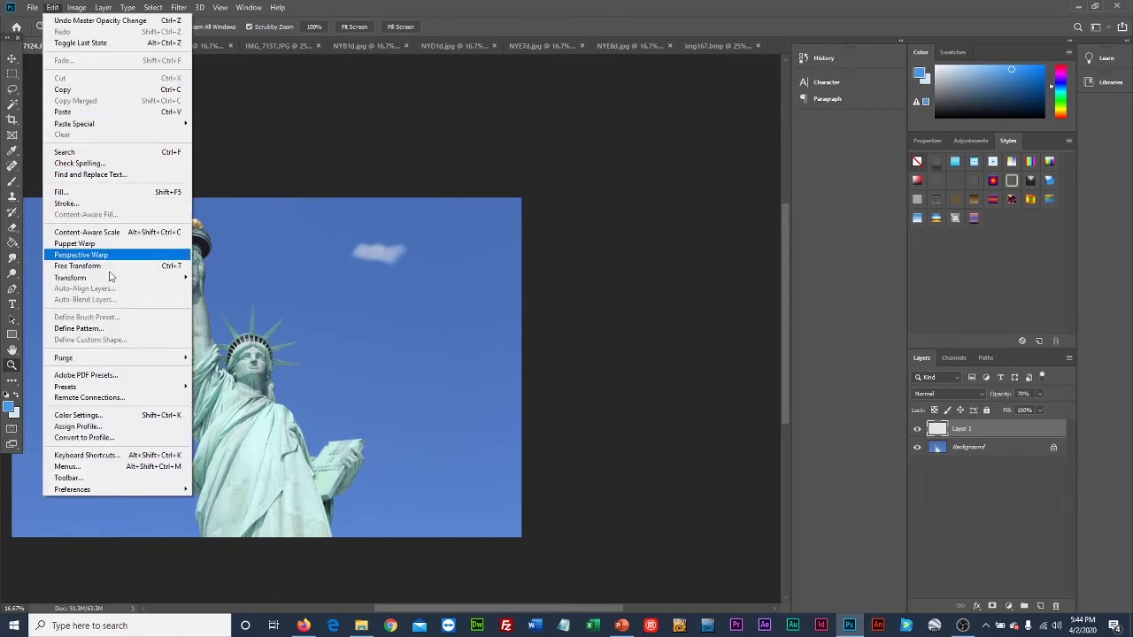
mouse_move(121, 281)
click(217, 294)
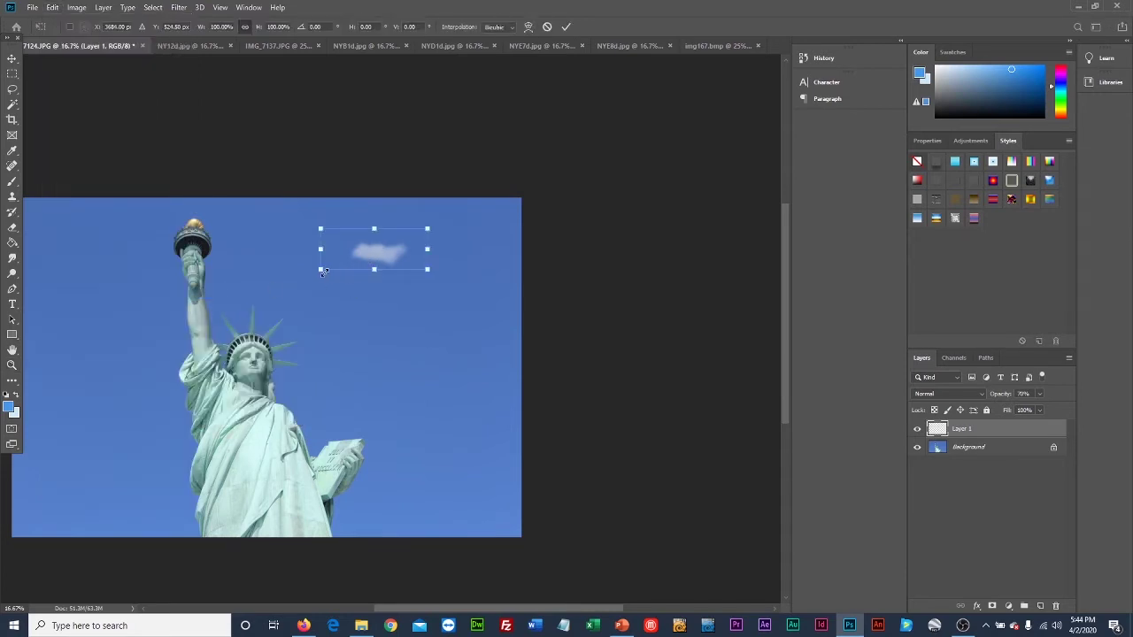
drag(319, 270, 264, 316)
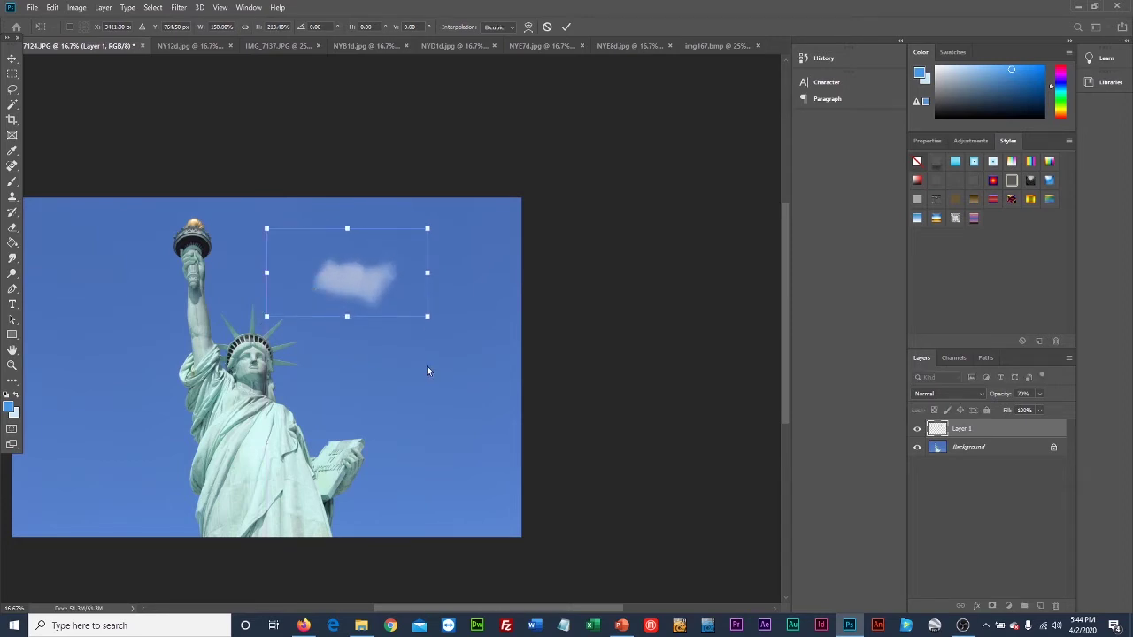
key(Return)
key(z)
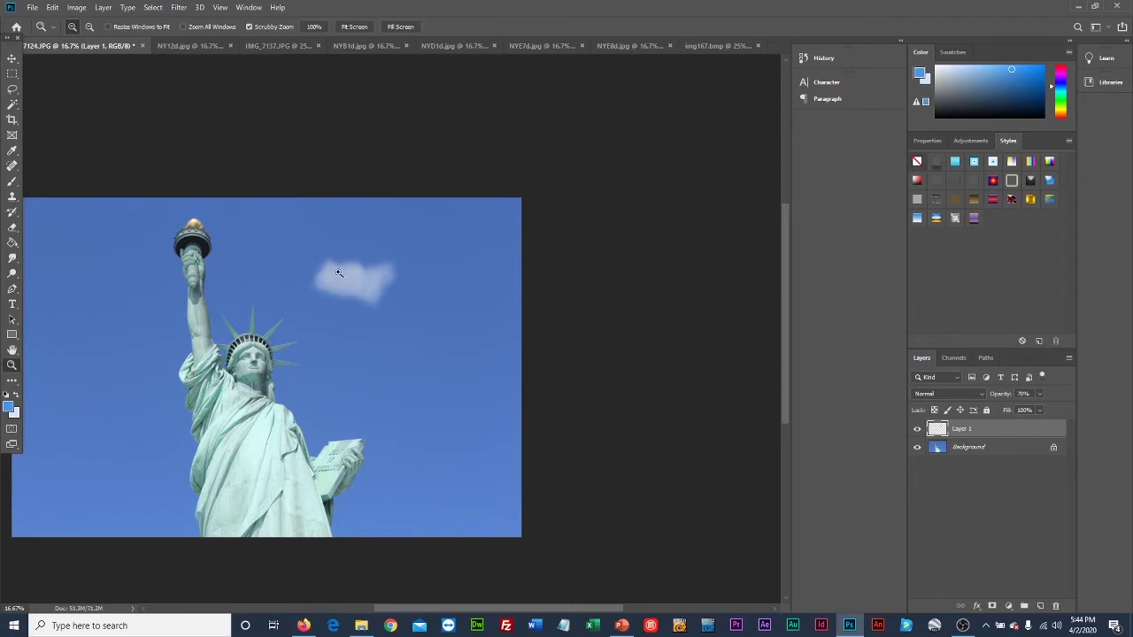
- Rotate the cloud on Layer 1 slightly and move it right, farther from the torch
click(52, 7)
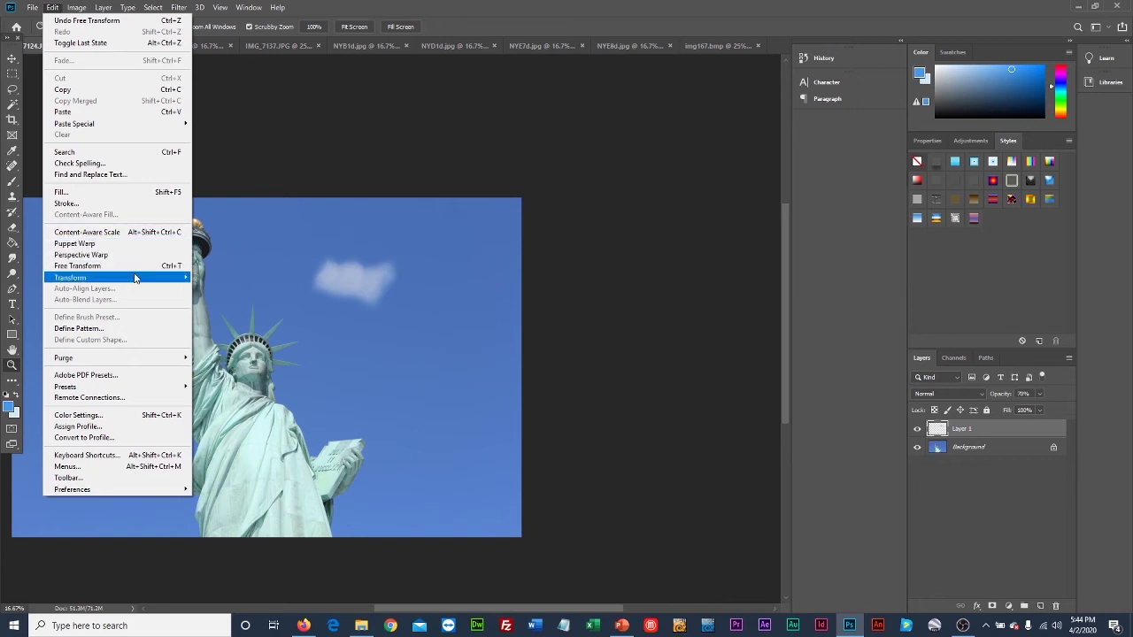
mouse_move(136, 279)
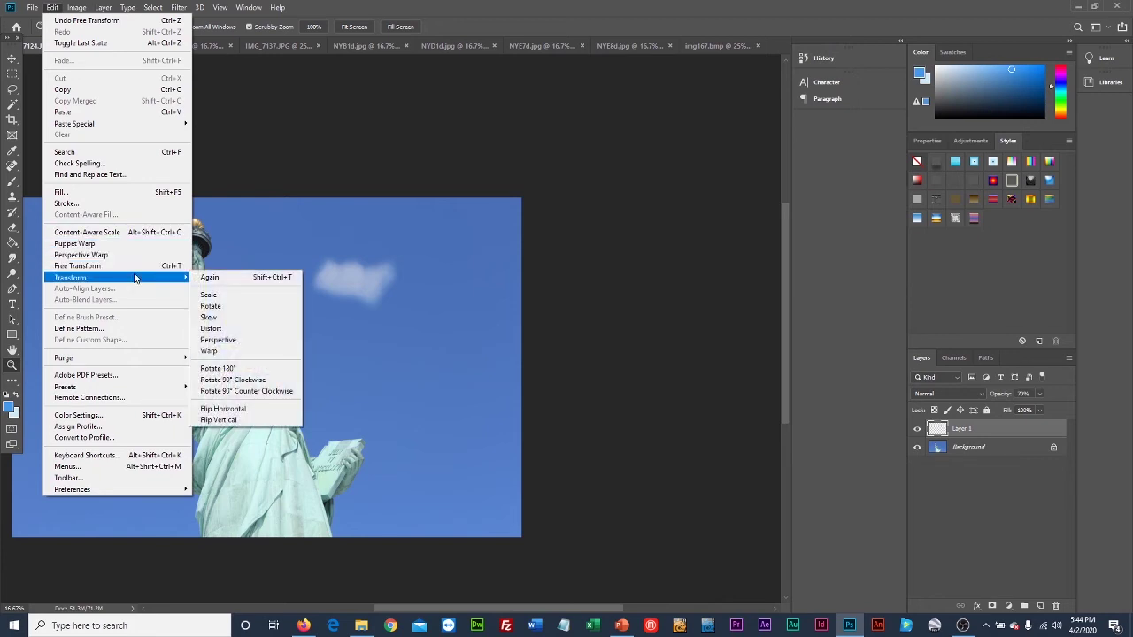
click(211, 306)
drag(263, 218, 284, 211)
drag(436, 243, 427, 218)
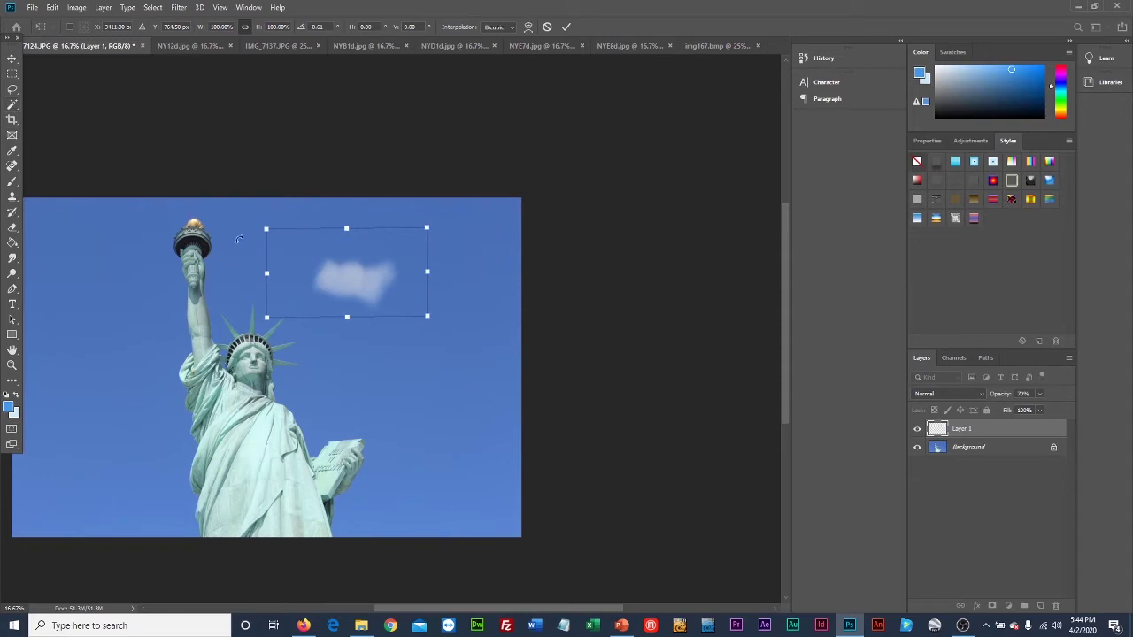
drag(316, 274, 396, 283)
key(Return)
key(z)
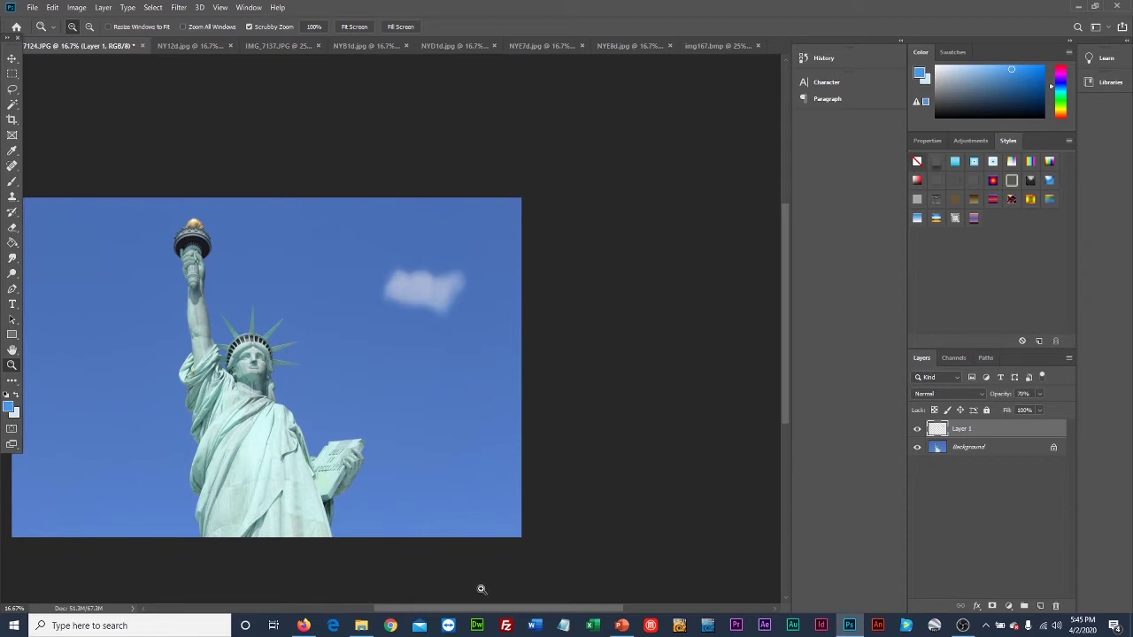
drag(479, 612, 463, 612)
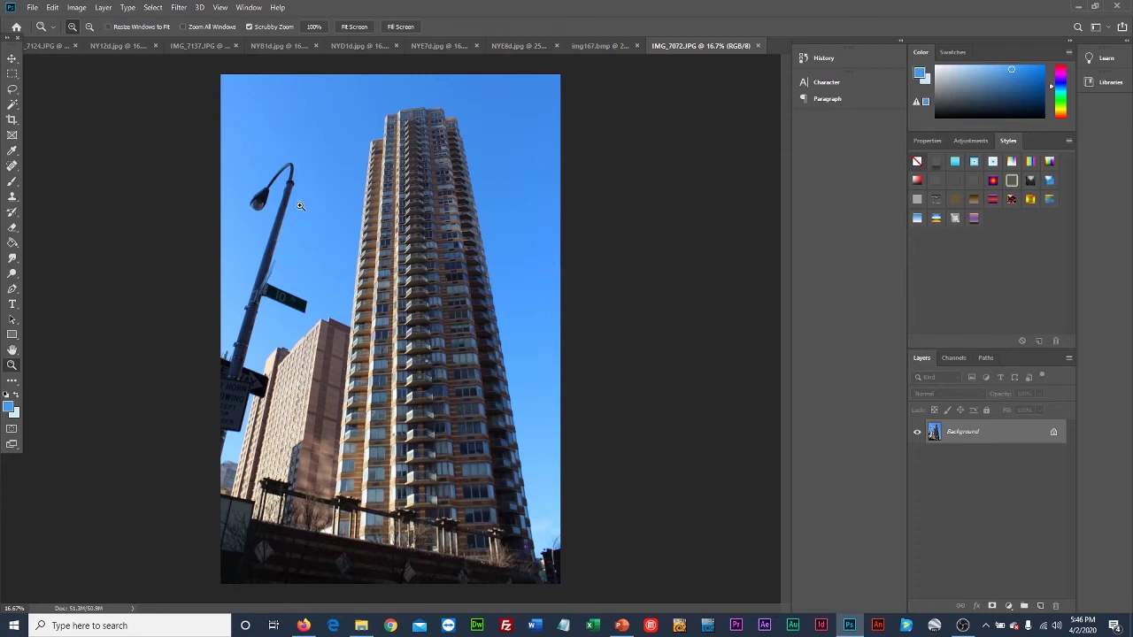
- Examine the color variation between individual sky pixels beside the street lamp in IMG_7072.JPG at up to 6400% magnification
drag(233, 199, 238, 195)
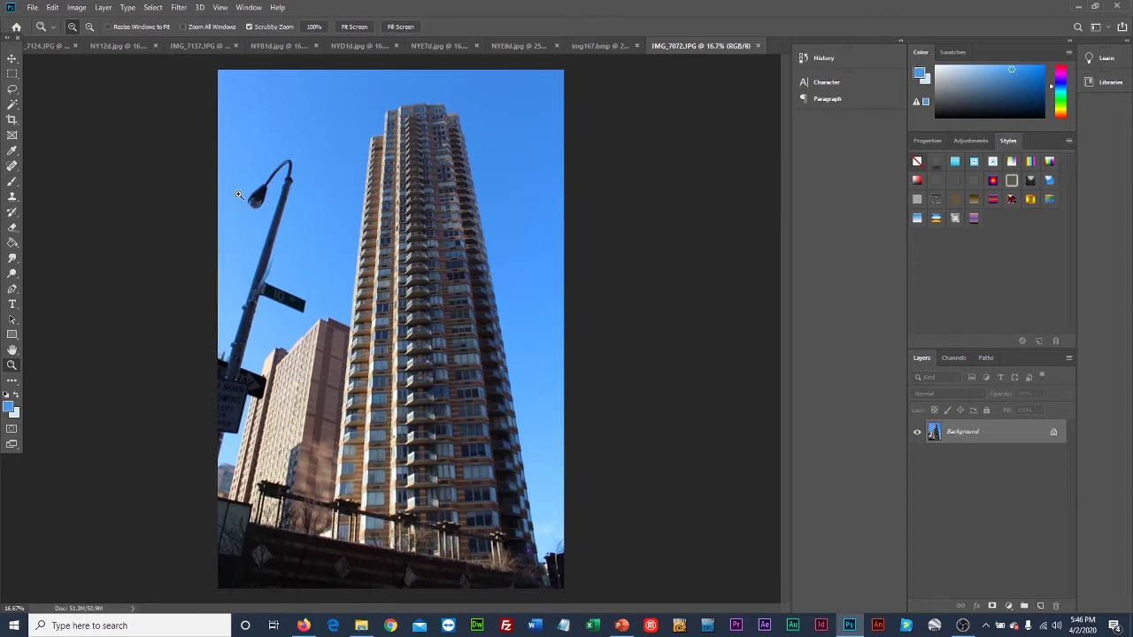
click(238, 195)
click(164, 206)
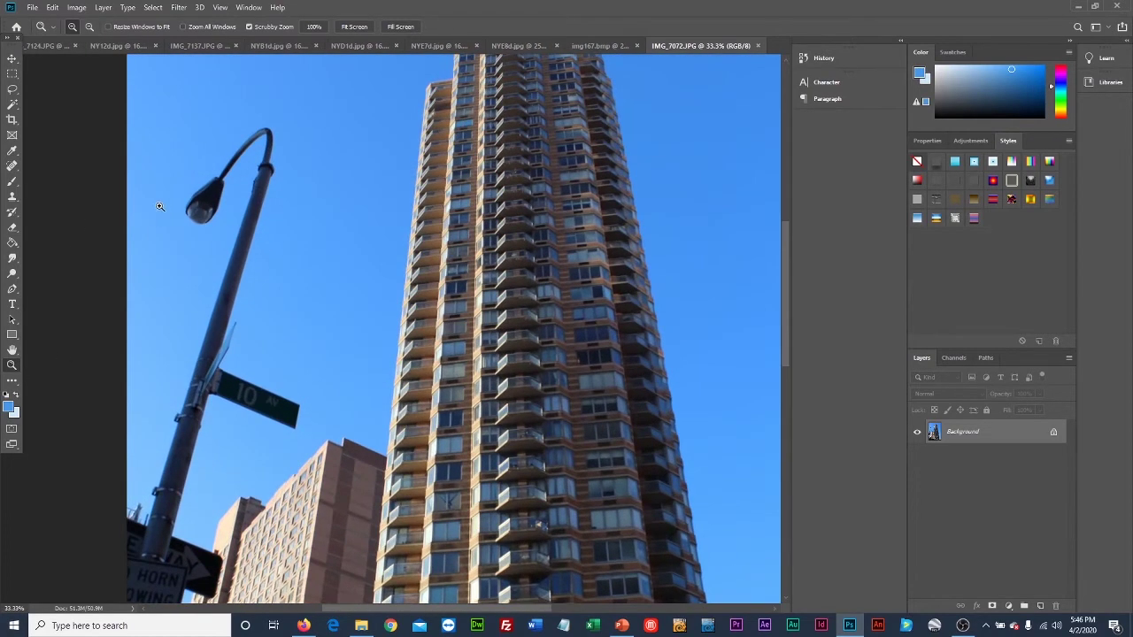
click(319, 183)
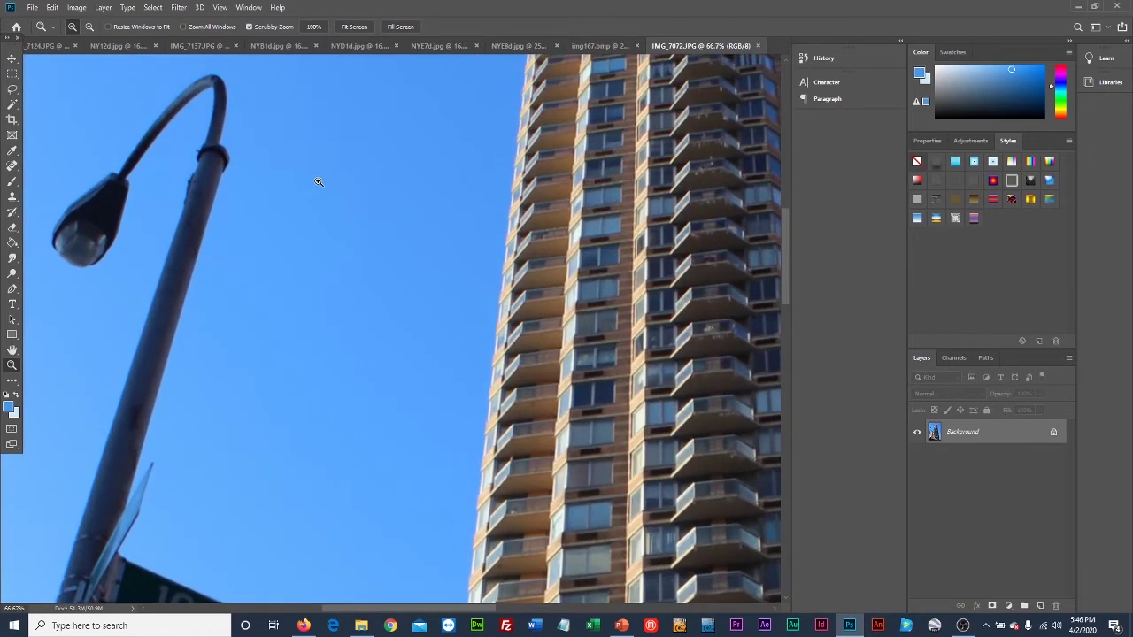
click(319, 182)
click(319, 181)
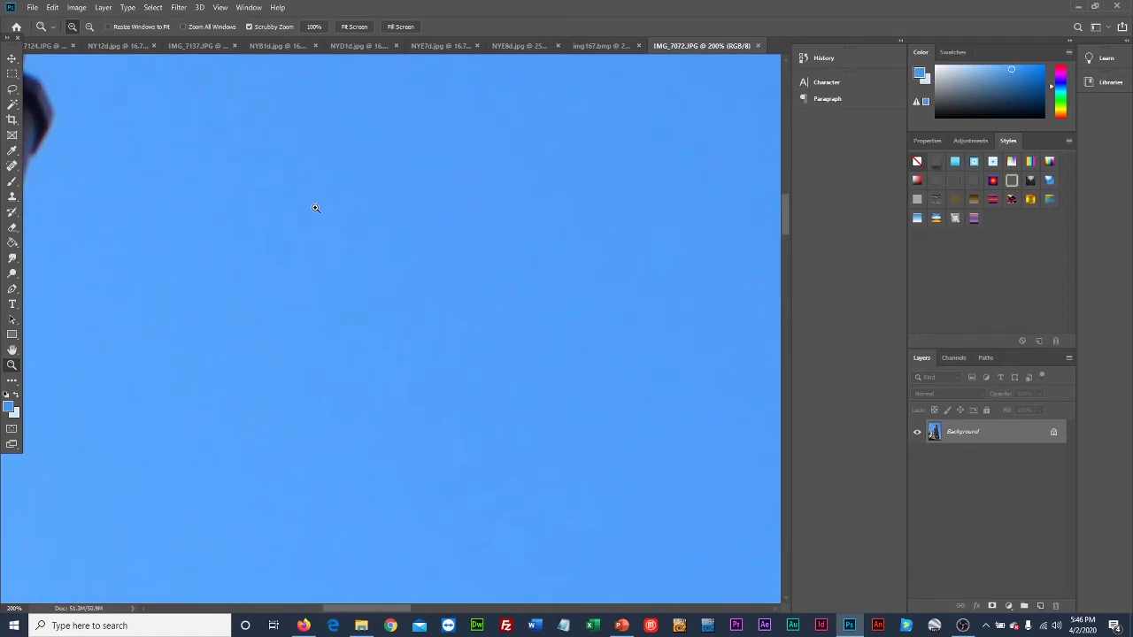
click(315, 208)
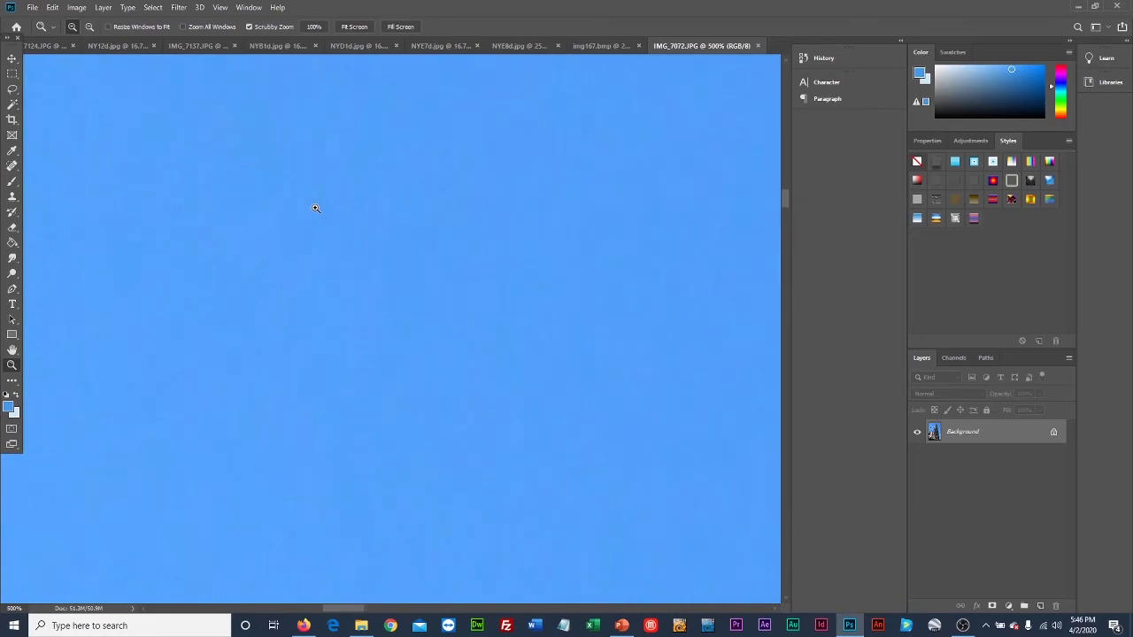
click(315, 208)
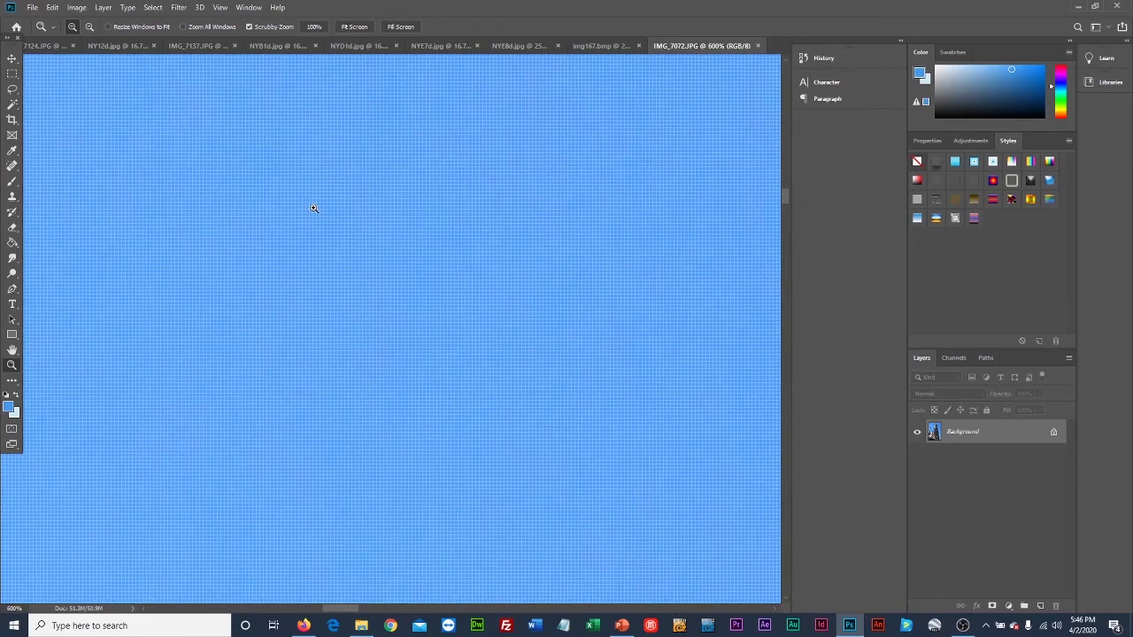
click(311, 260)
click(311, 258)
click(311, 257)
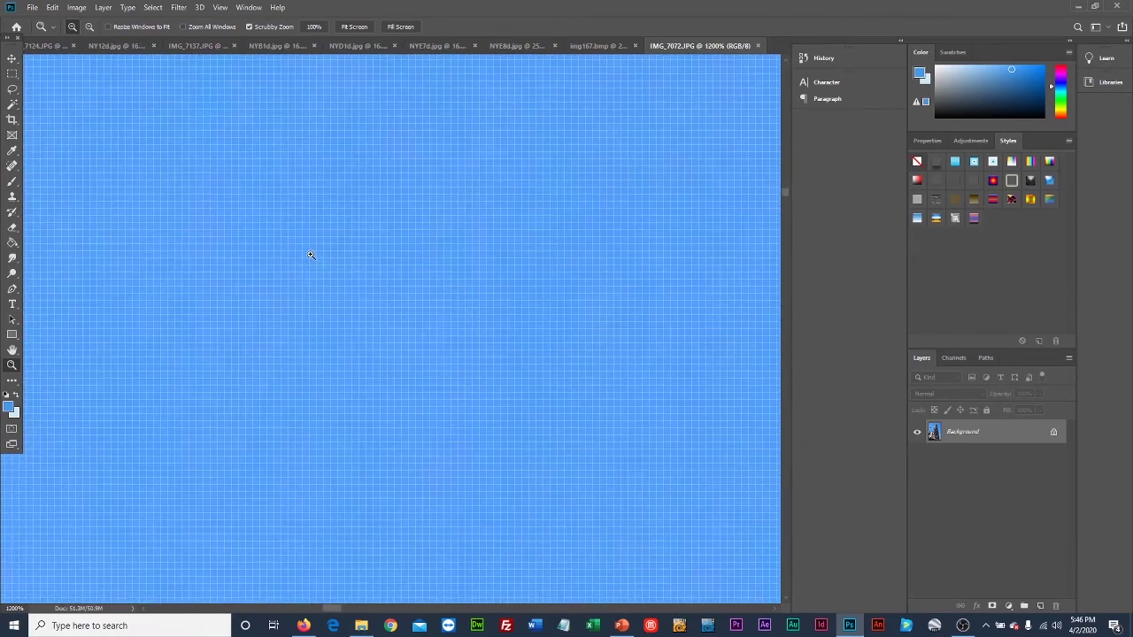
click(310, 256)
click(310, 255)
click(310, 255)
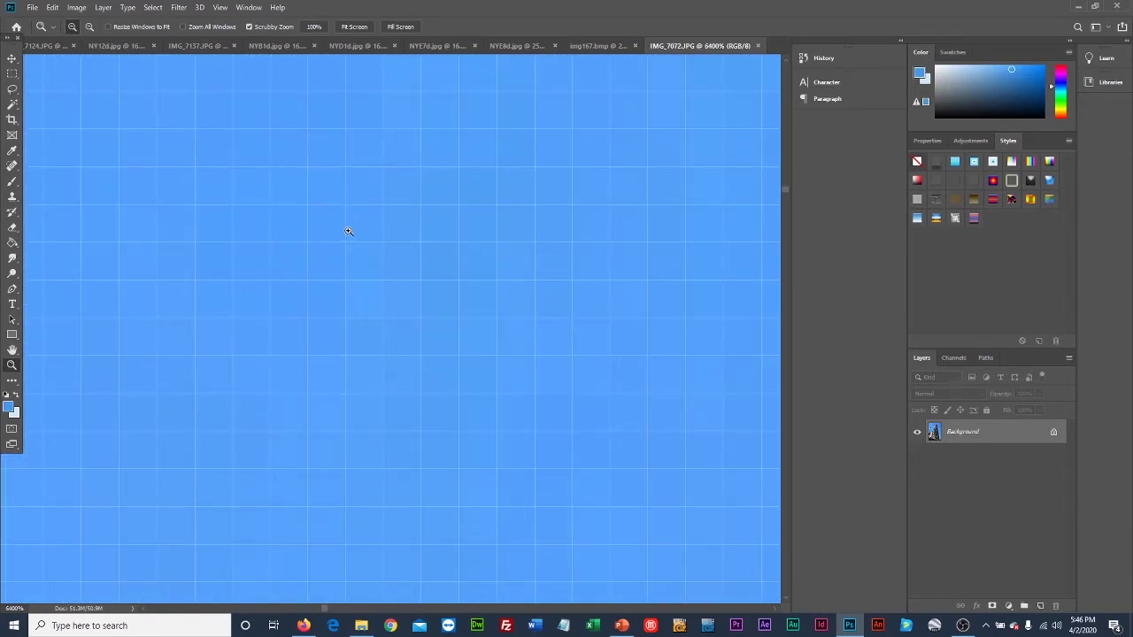
alt+click(306, 260)
alt+click(306, 260)
alt+click(307, 261)
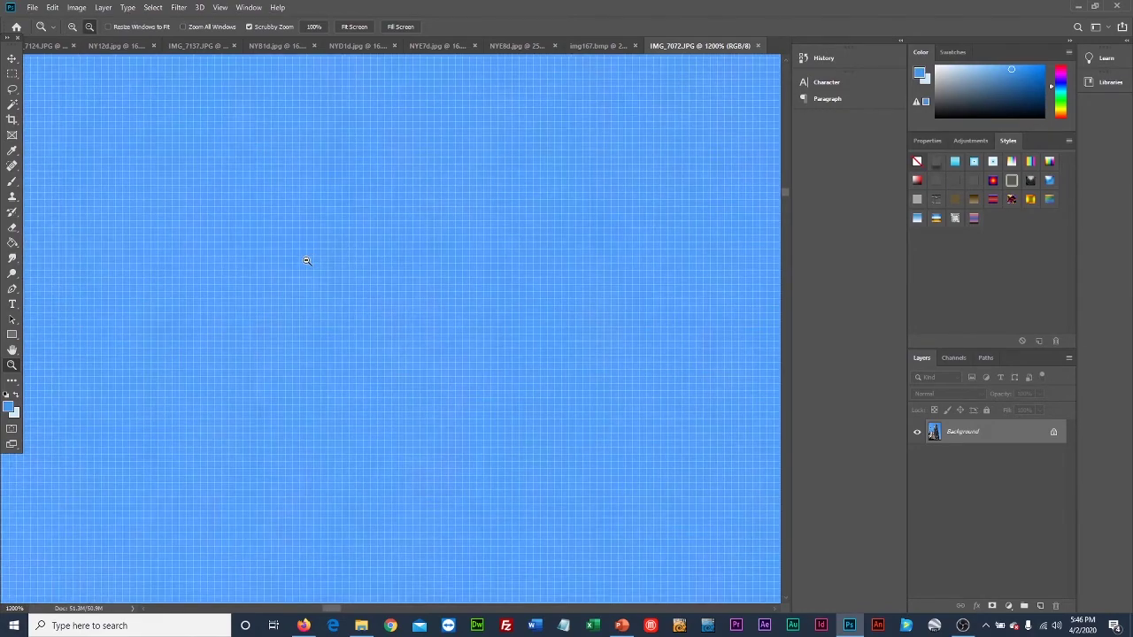
alt+click(306, 260)
alt+click(306, 261)
alt+click(306, 261)
alt+click(306, 261)
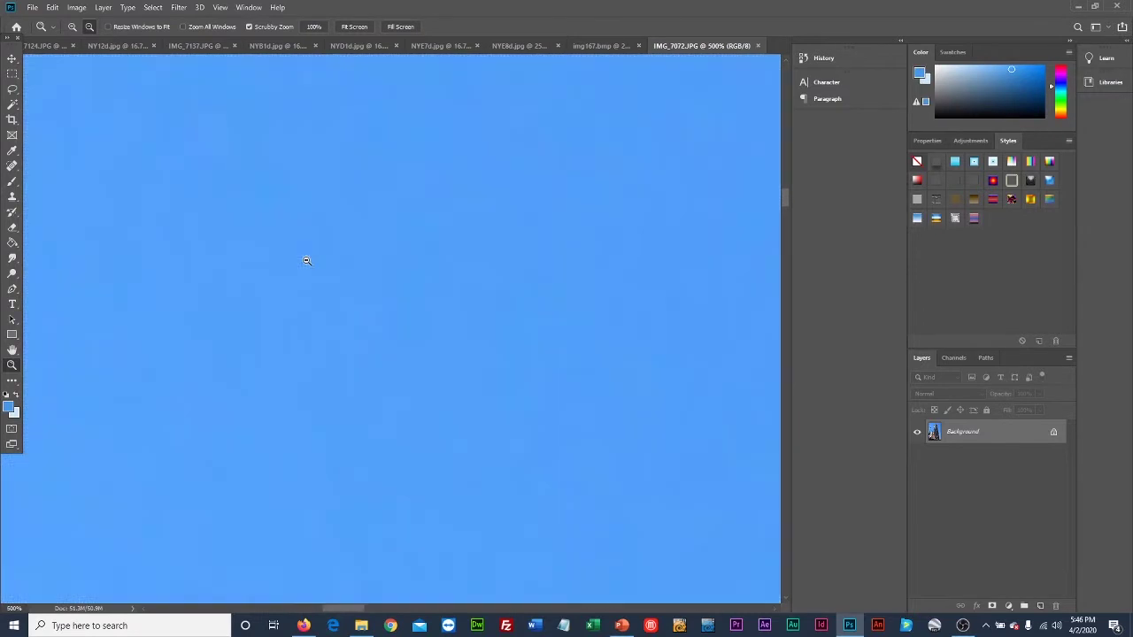
alt+click(306, 260)
alt+click(307, 261)
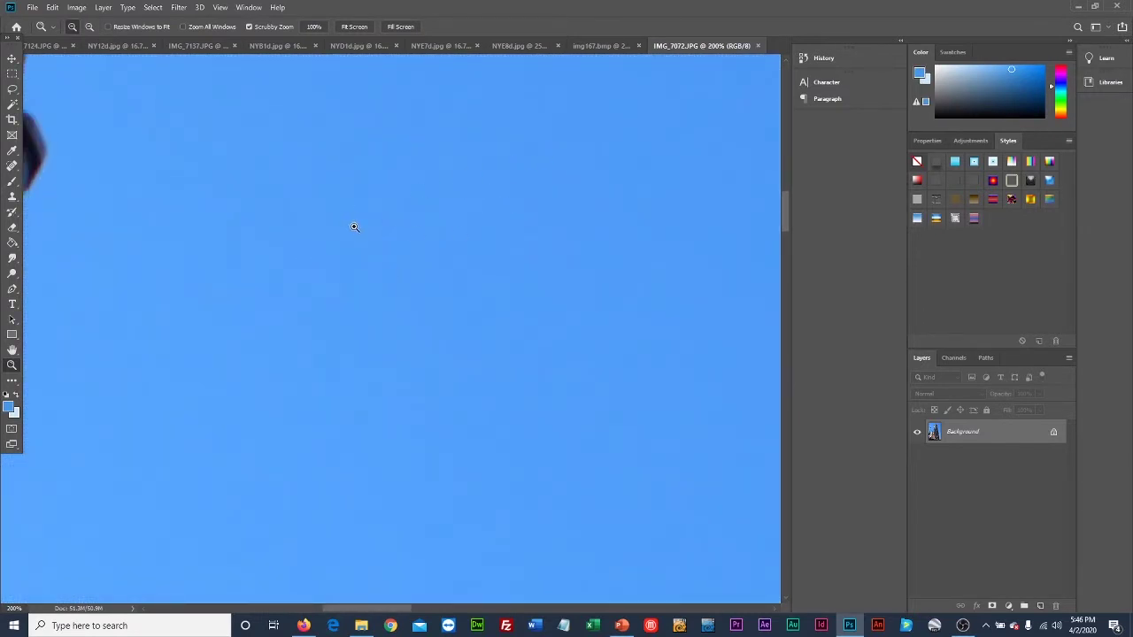
- Sample the sky blue near the street lamp as the foreground color and choose the Brush tool
key(alt)
alt+click(276, 283)
alt+click(273, 278)
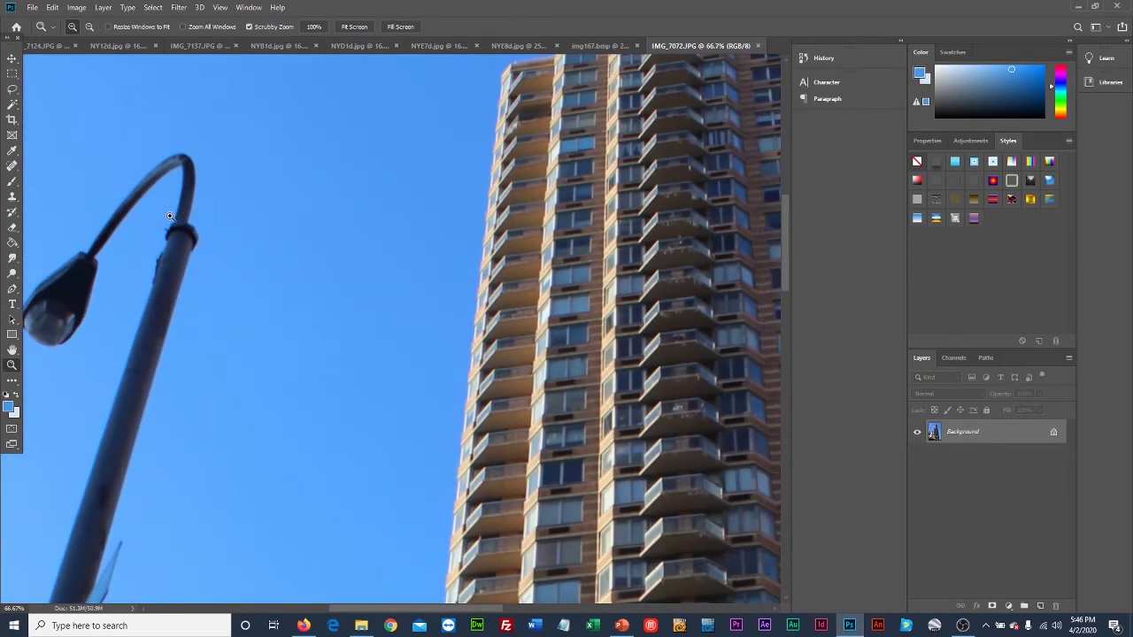
click(12, 151)
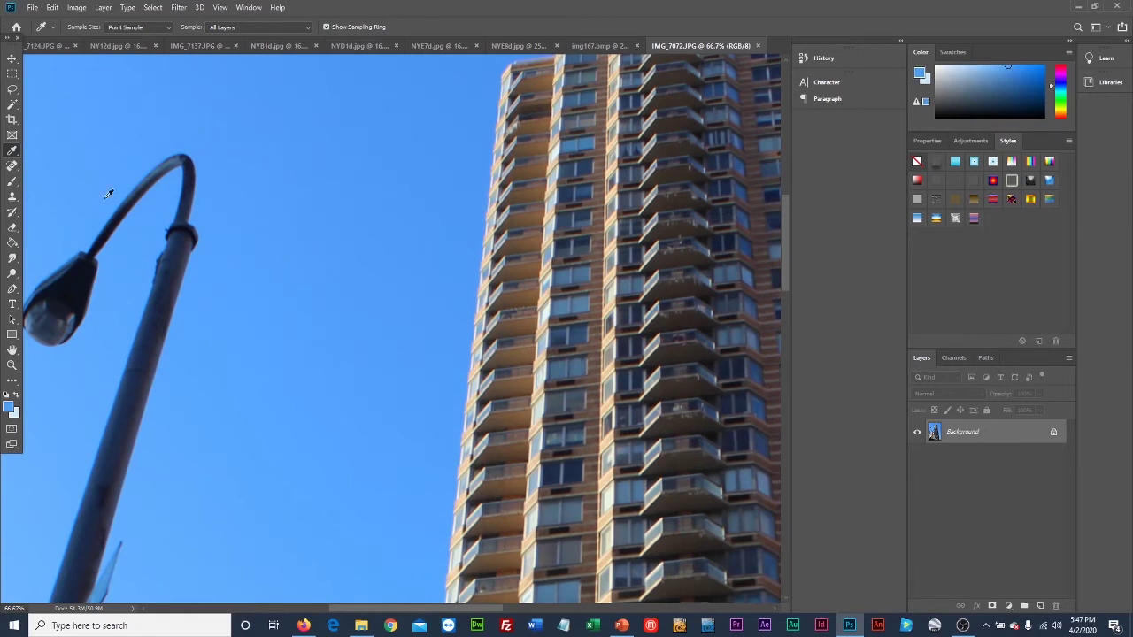
click(12, 180)
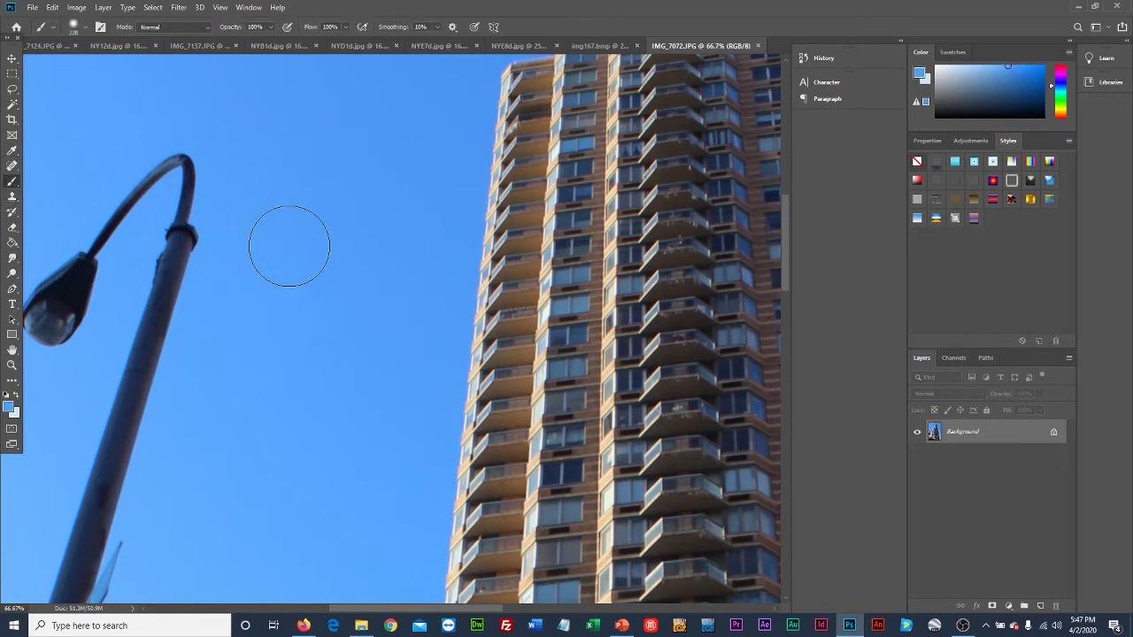
- Try covering the street lamp and upper pole with the single sampled blue using the 228 px brush, and undo the strokes
mouse_move(244, 241)
mouse_down()
mouse_move(171, 240)
mouse_move(180, 200)
mouse_move(171, 171)
mouse_move(130, 185)
mouse_move(64, 261)
mouse_move(48, 301)
mouse_move(59, 314)
mouse_move(107, 268)
mouse_move(73, 352)
mouse_move(51, 313)
mouse_move(163, 263)
mouse_move(150, 366)
mouse_move(159, 236)
mouse_up()
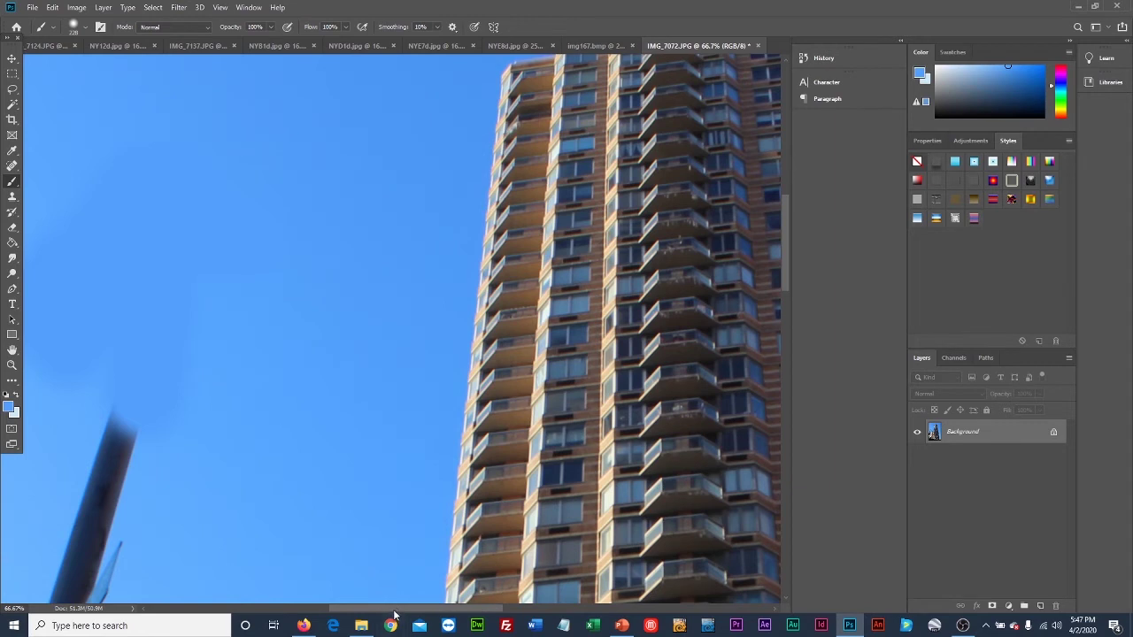
drag(389, 608, 344, 607)
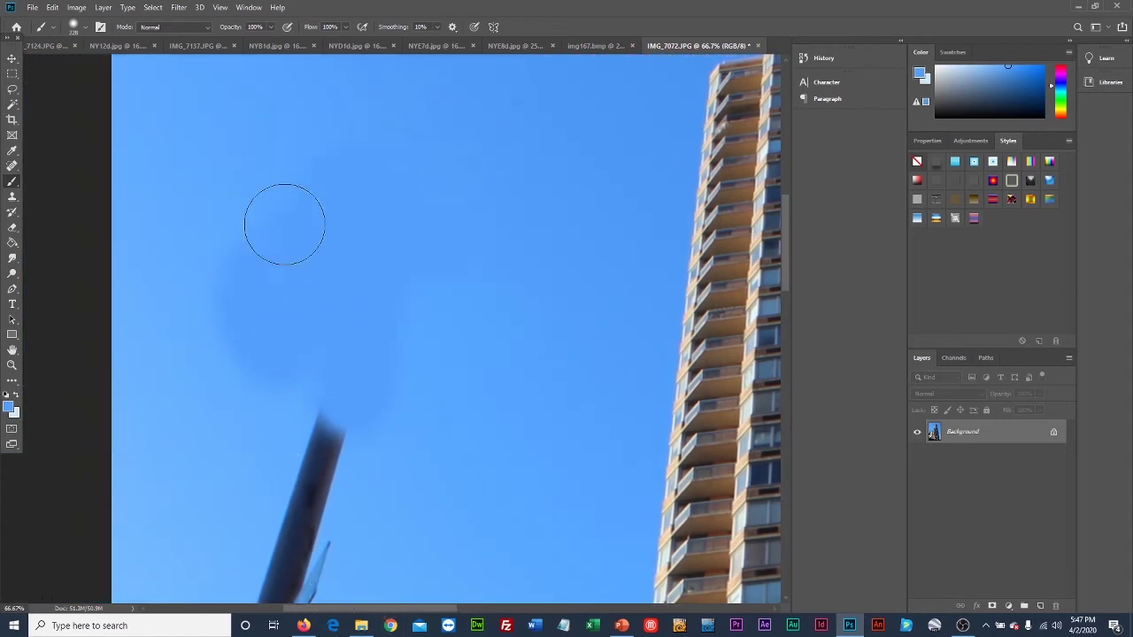
mouse_move(250, 199)
mouse_down()
mouse_move(278, 207)
mouse_move(233, 265)
mouse_move(303, 375)
mouse_move(307, 279)
mouse_up()
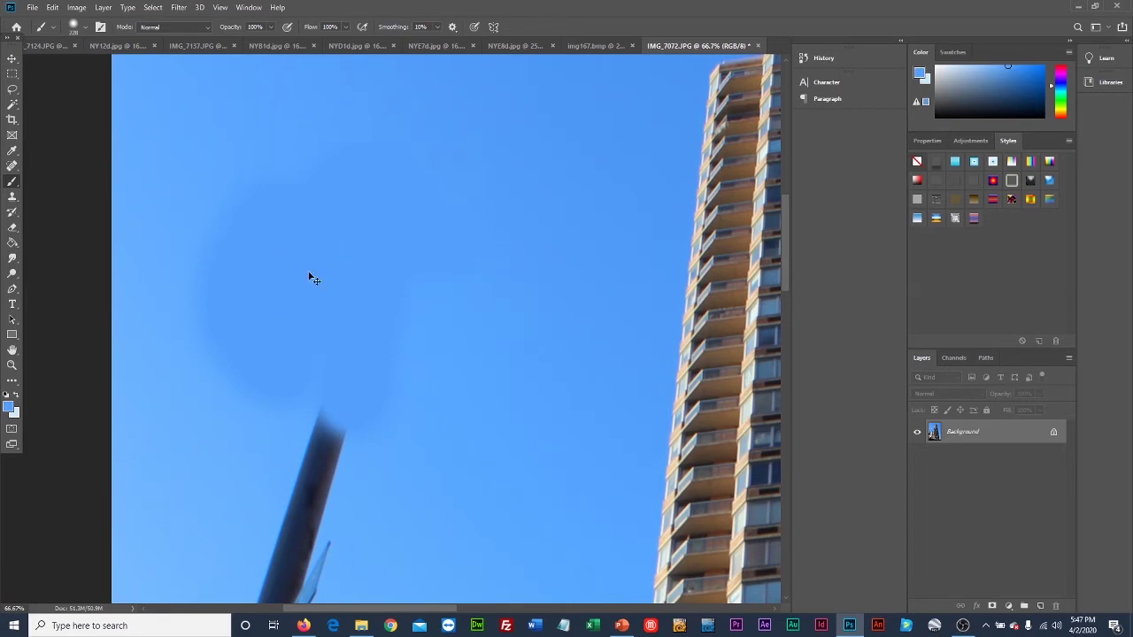
key(ctrl+z)
key(ctrl+z)
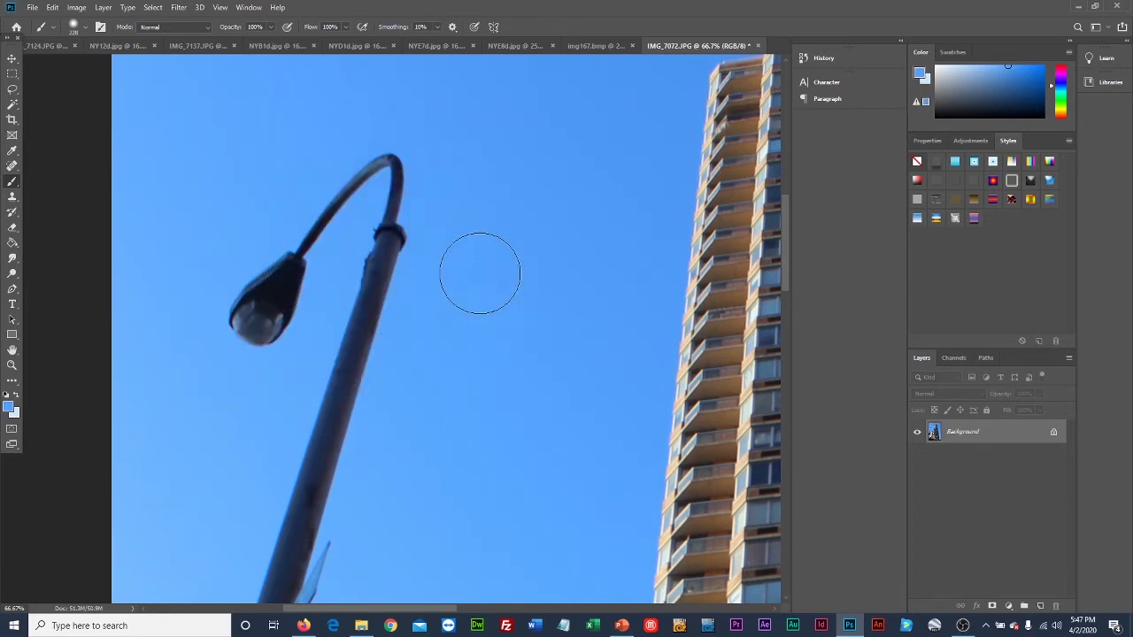
- Paint over the lamp's curved arm, head and upper pole with the 228 px brush, resampling the sky blue for the lower part
mouse_move(407, 213)
mouse_down()
mouse_move(366, 203)
mouse_move(422, 192)
mouse_move(405, 177)
mouse_up()
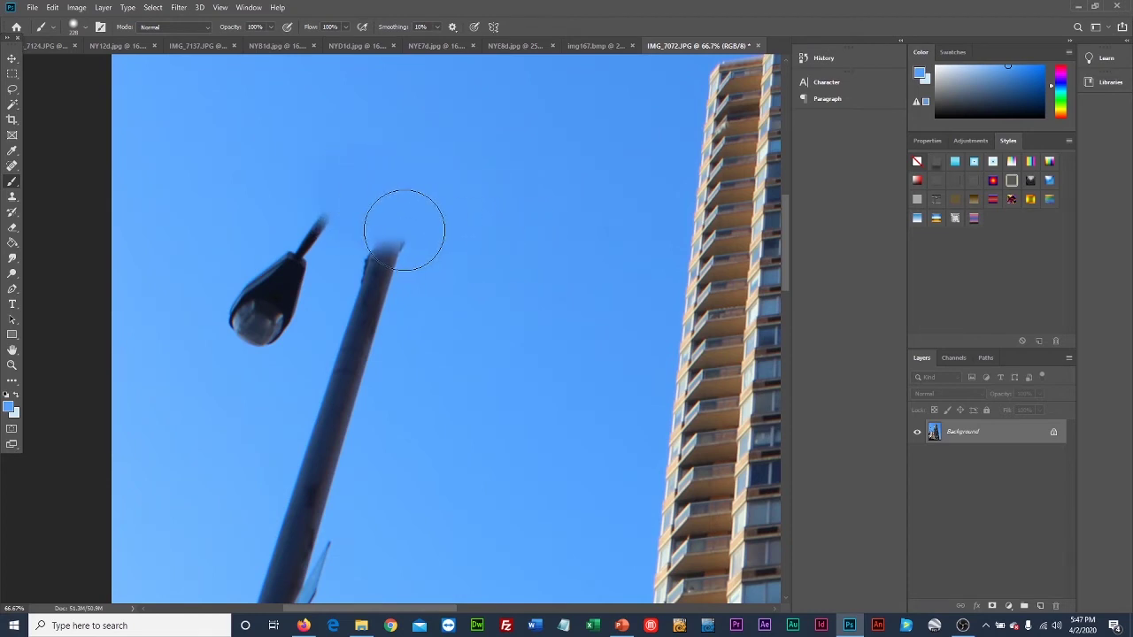
mouse_move(404, 228)
mouse_down()
mouse_move(311, 240)
mouse_move(397, 233)
mouse_move(342, 234)
mouse_move(474, 191)
mouse_up()
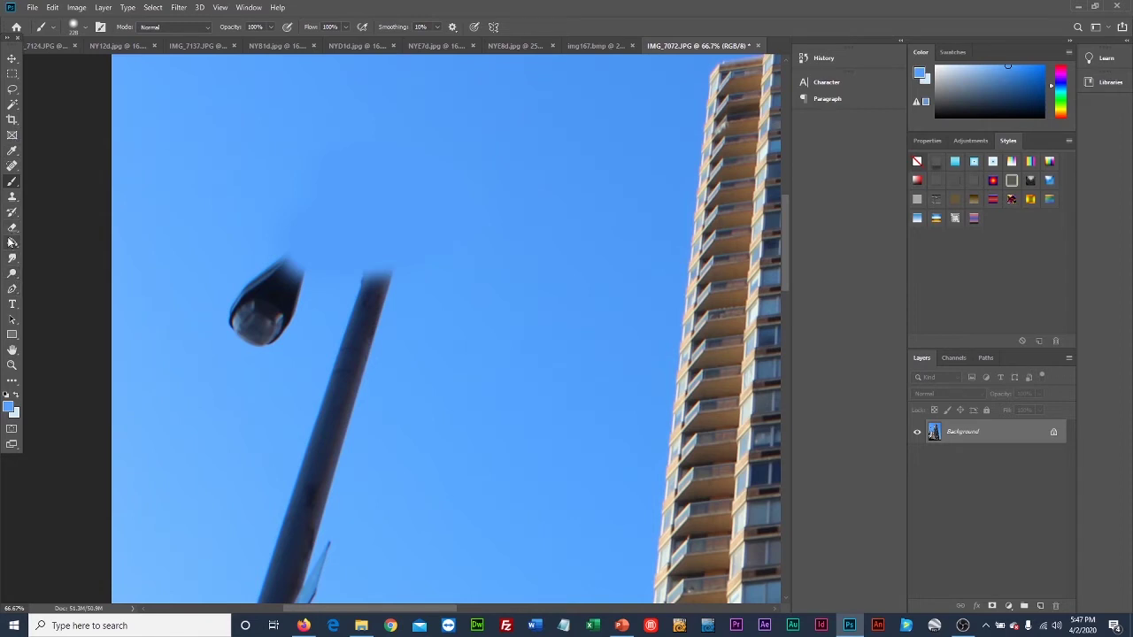
click(11, 151)
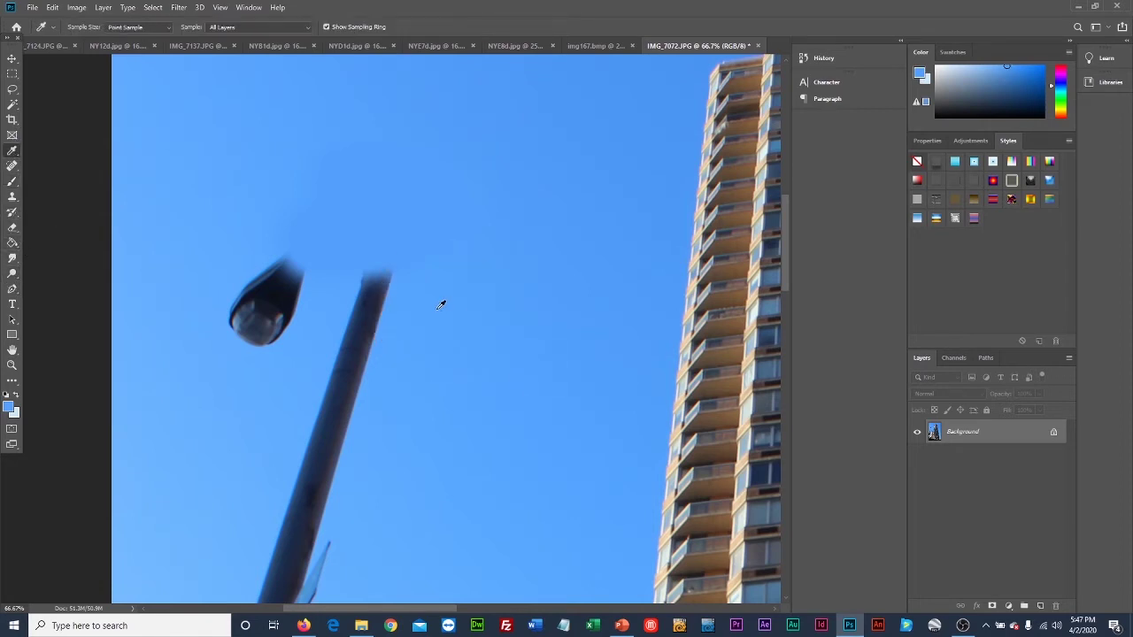
click(12, 183)
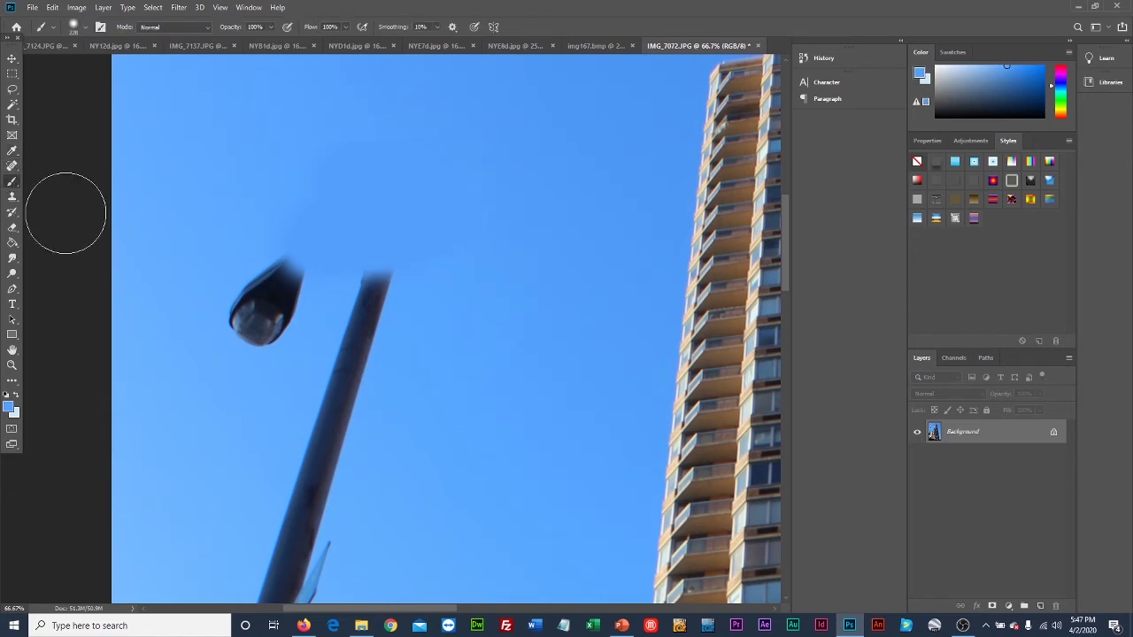
mouse_move(398, 301)
mouse_down()
mouse_move(267, 296)
mouse_move(283, 263)
mouse_move(278, 316)
mouse_move(399, 341)
mouse_move(443, 301)
mouse_move(253, 331)
mouse_move(440, 318)
mouse_up()
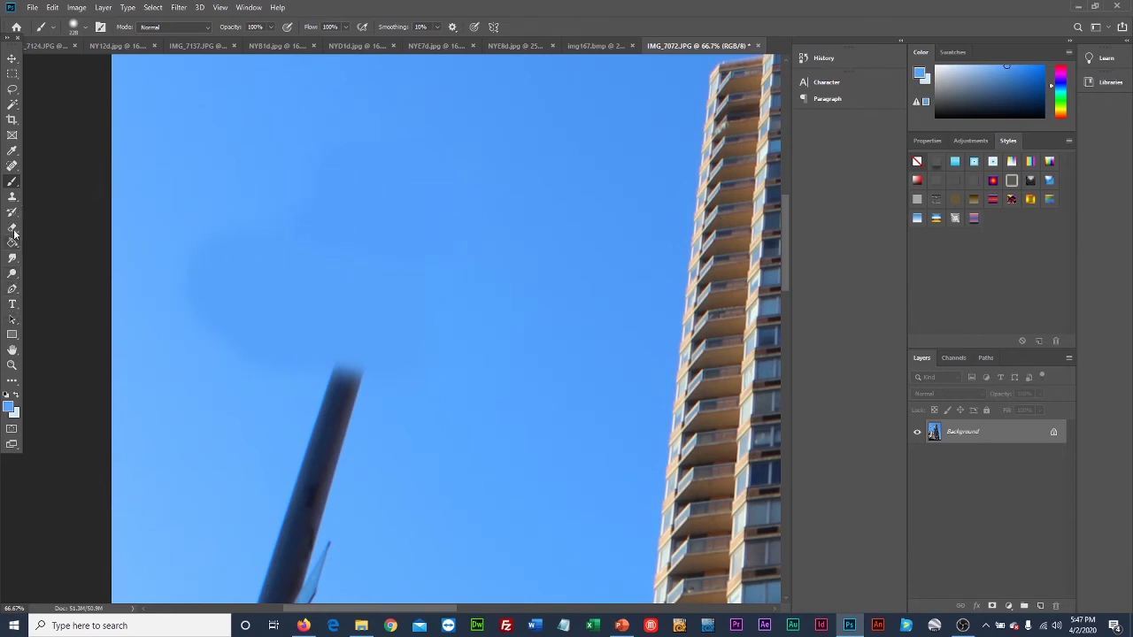
- Sample the lighter sky blue beside the dark smudge above the pole and paint over the smudge with the 228 px brush
click(12, 151)
click(163, 260)
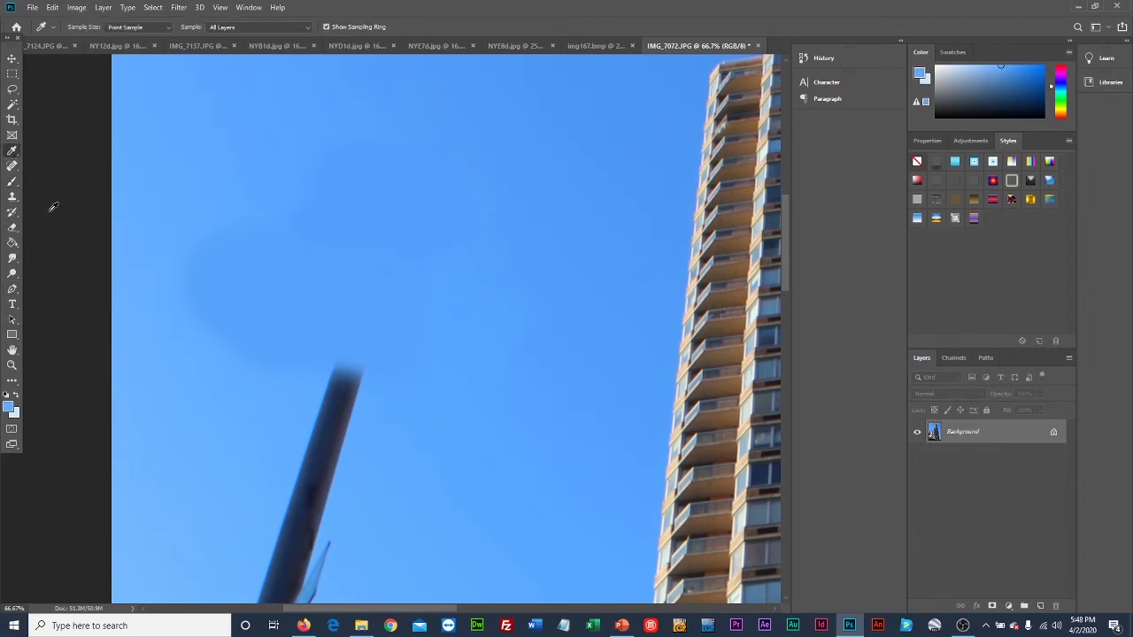
click(12, 182)
drag(203, 254, 369, 245)
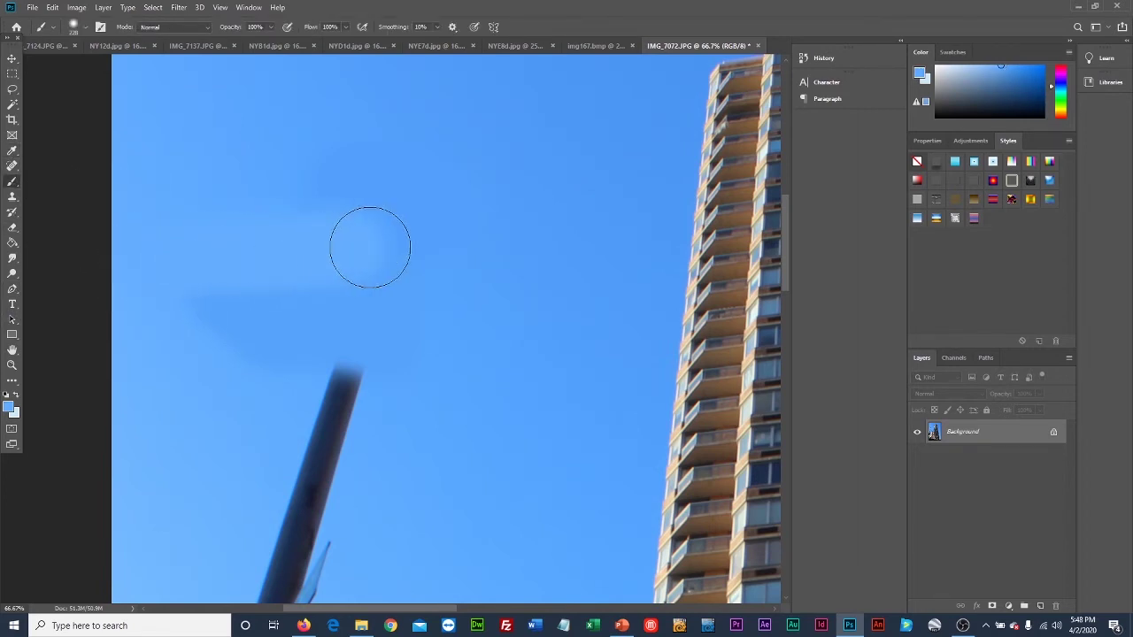
mouse_move(194, 320)
mouse_down()
mouse_move(314, 324)
mouse_move(340, 199)
mouse_move(247, 259)
mouse_move(305, 245)
mouse_move(324, 334)
mouse_up()
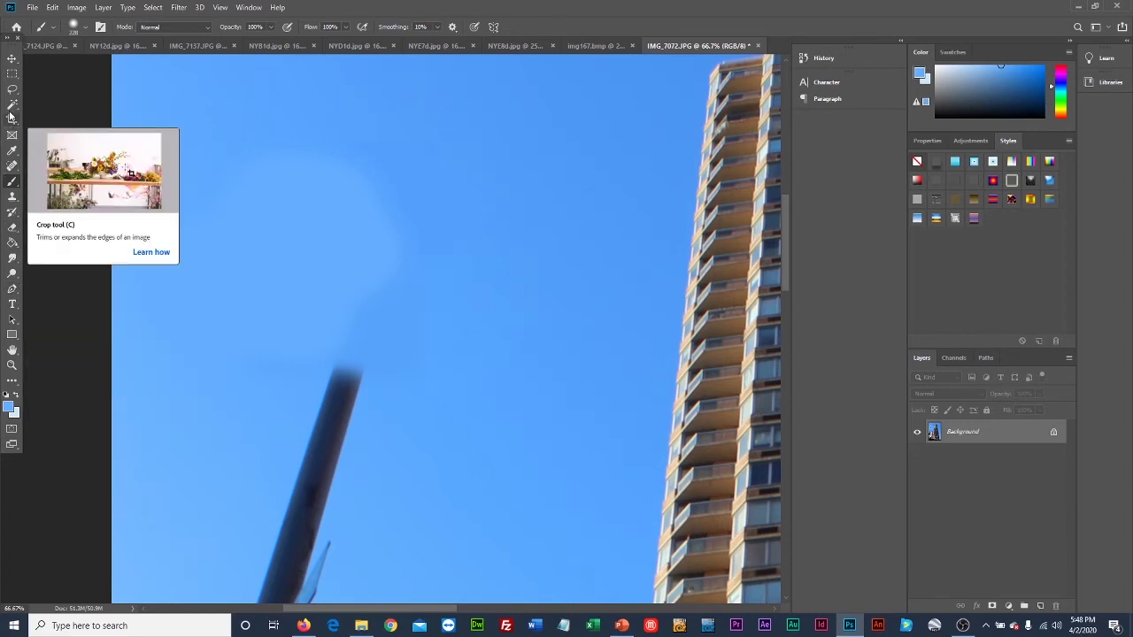
- Resample a slightly deeper sky blue and paint over the outer edge of the pale patch on the tower side
click(12, 150)
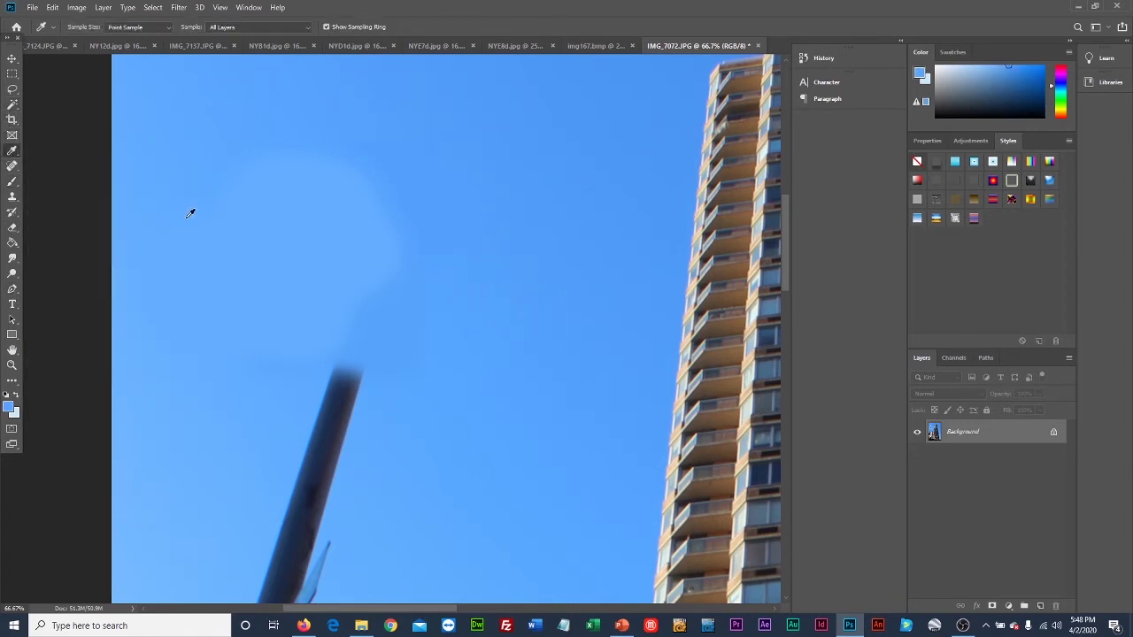
click(11, 182)
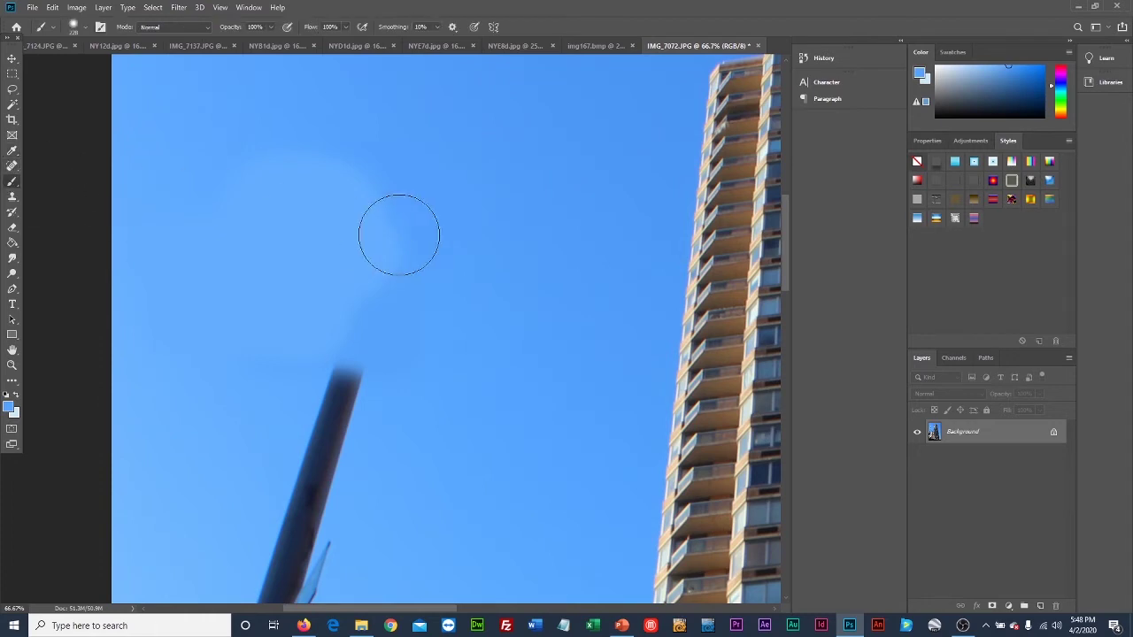
mouse_move(370, 289)
mouse_down()
mouse_move(398, 196)
mouse_move(341, 159)
mouse_move(376, 183)
mouse_move(356, 219)
mouse_move(346, 303)
mouse_move(304, 336)
mouse_up()
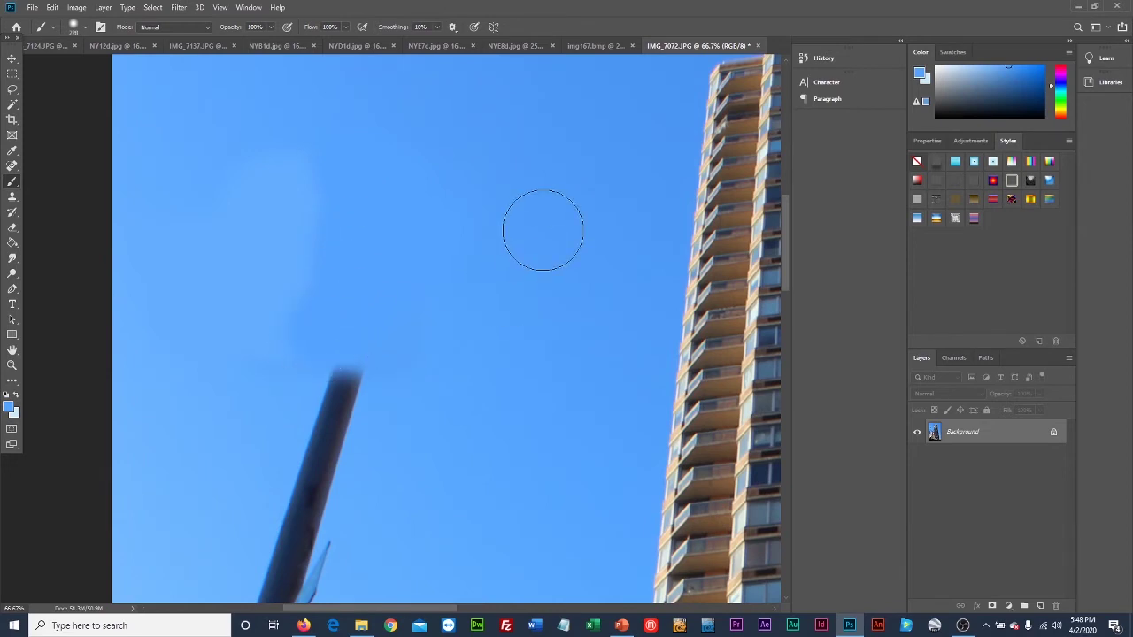
- Copy a roughly square area of clear sky between the pale patch and the tower and paste it as a new layer
click(11, 366)
drag(472, 309, 454, 344)
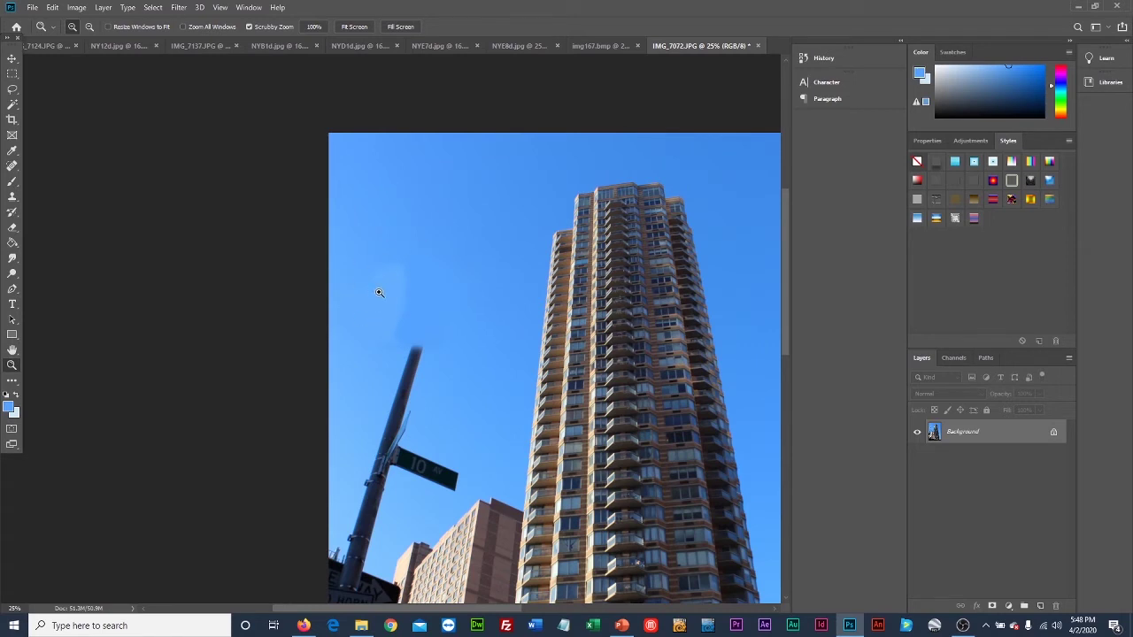
click(12, 75)
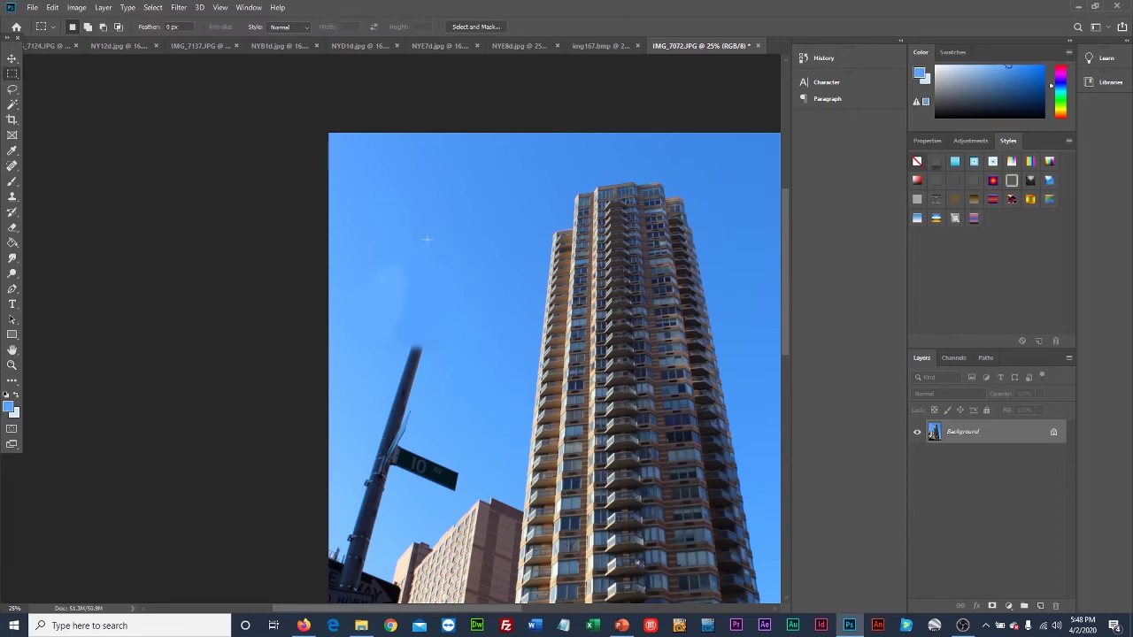
drag(416, 250, 503, 334)
click(77, 7)
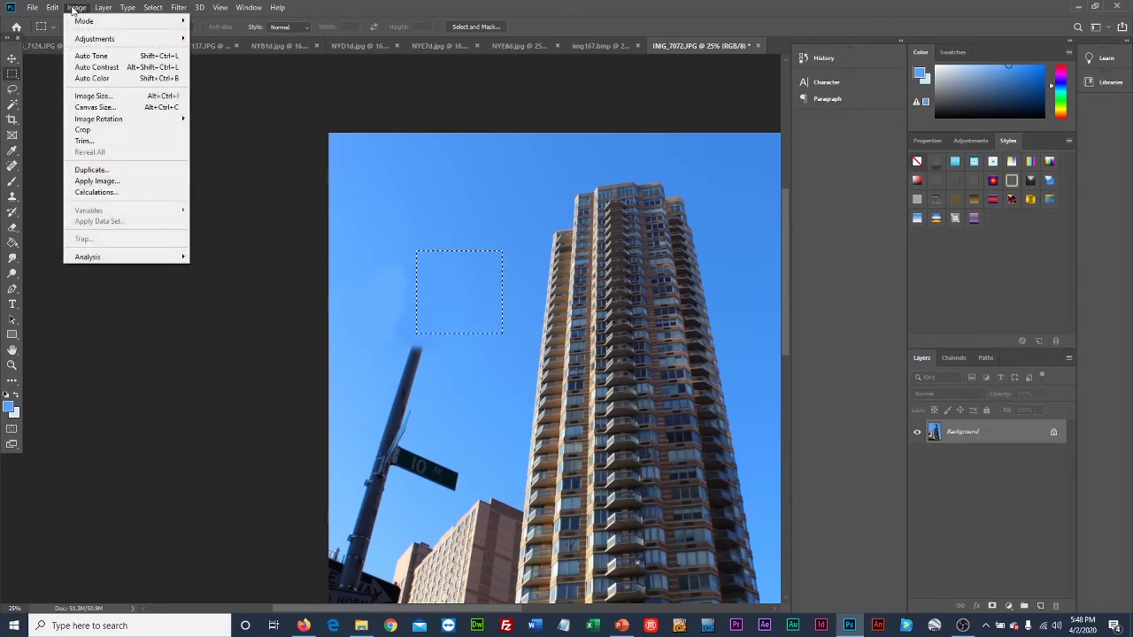
mouse_move(55, 9)
click(62, 90)
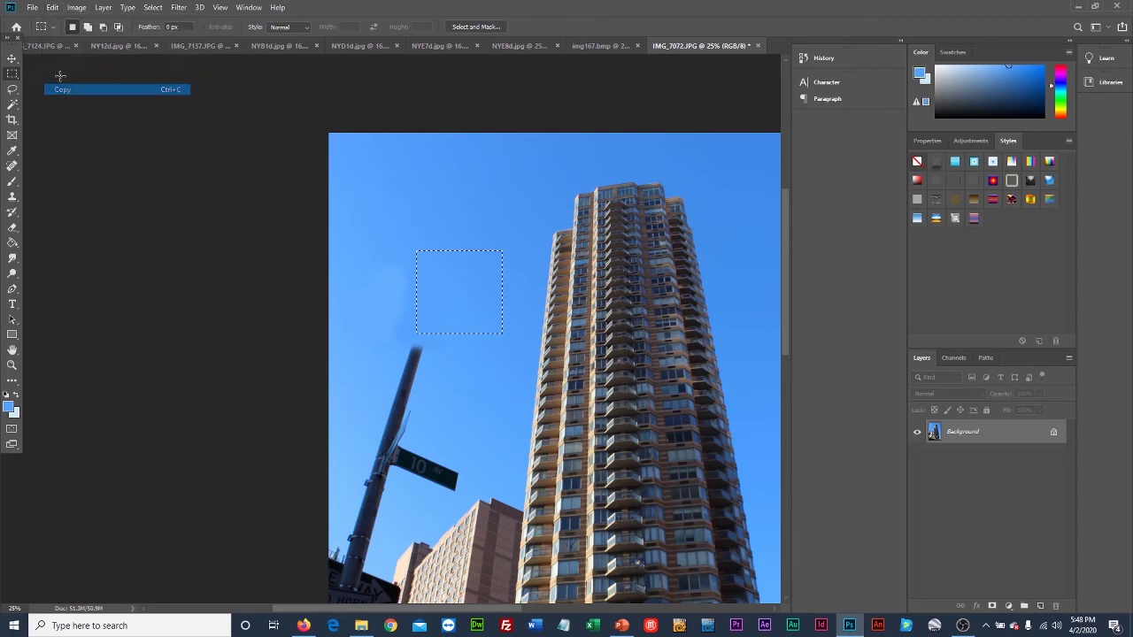
click(52, 7)
click(73, 111)
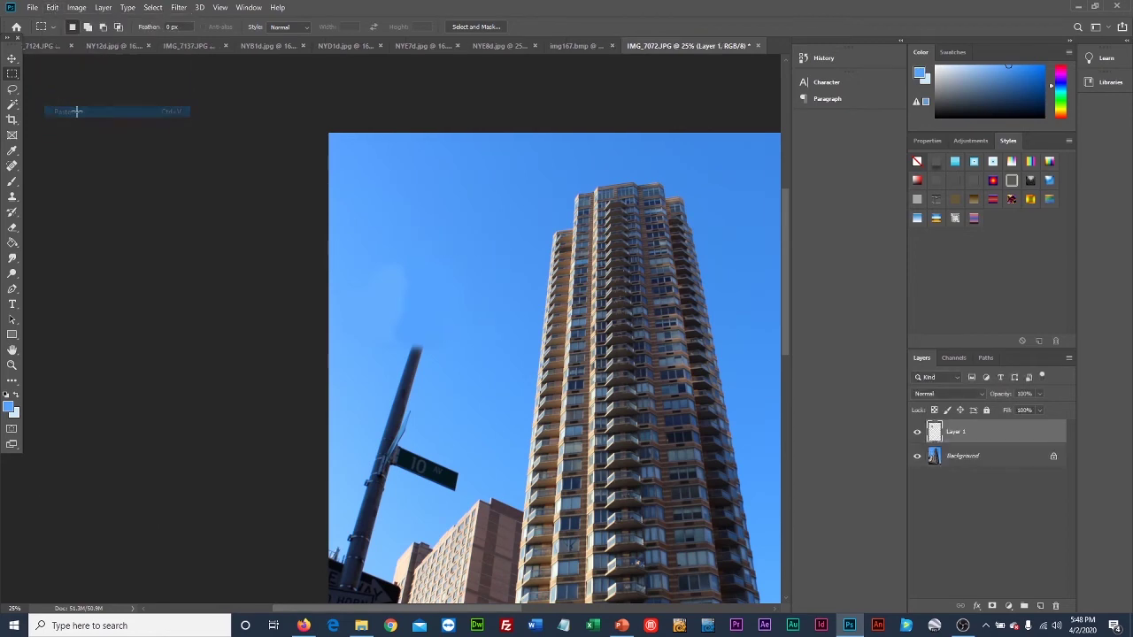
- Try covering the pale patch above the pole with the pasted sky square, softening its edges with the 243 px Eraser
click(14, 59)
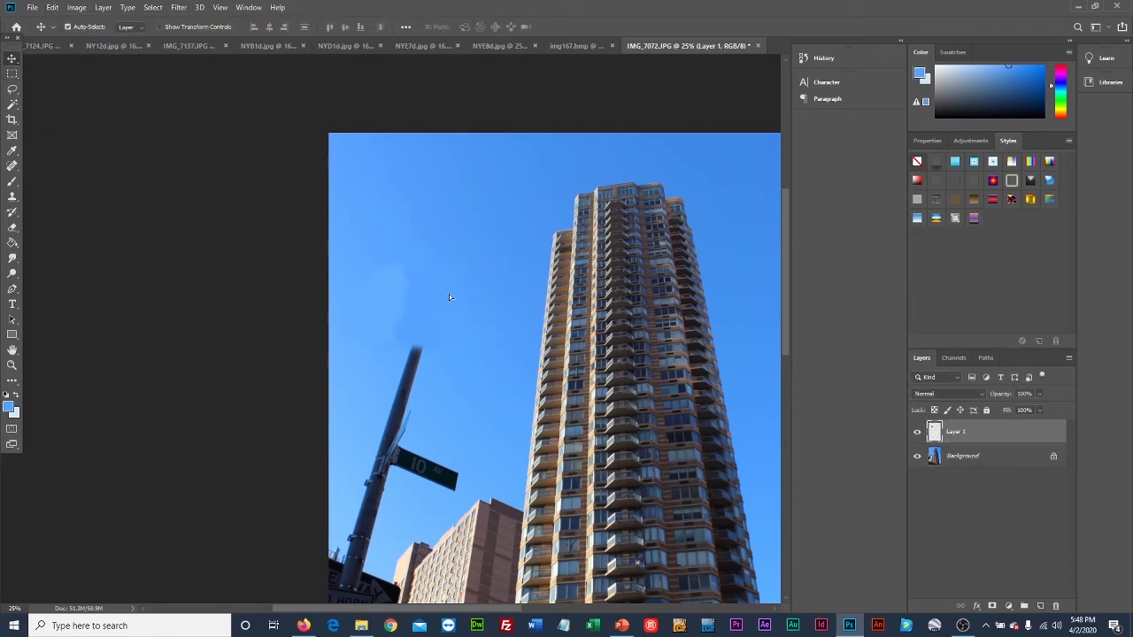
drag(449, 294, 408, 303)
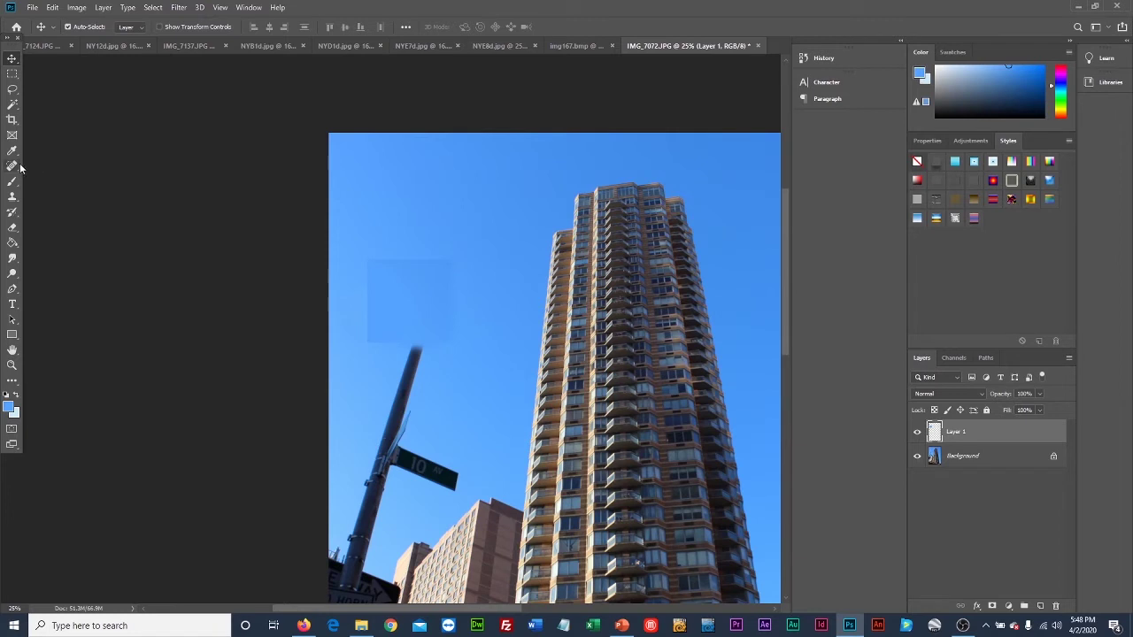
click(14, 228)
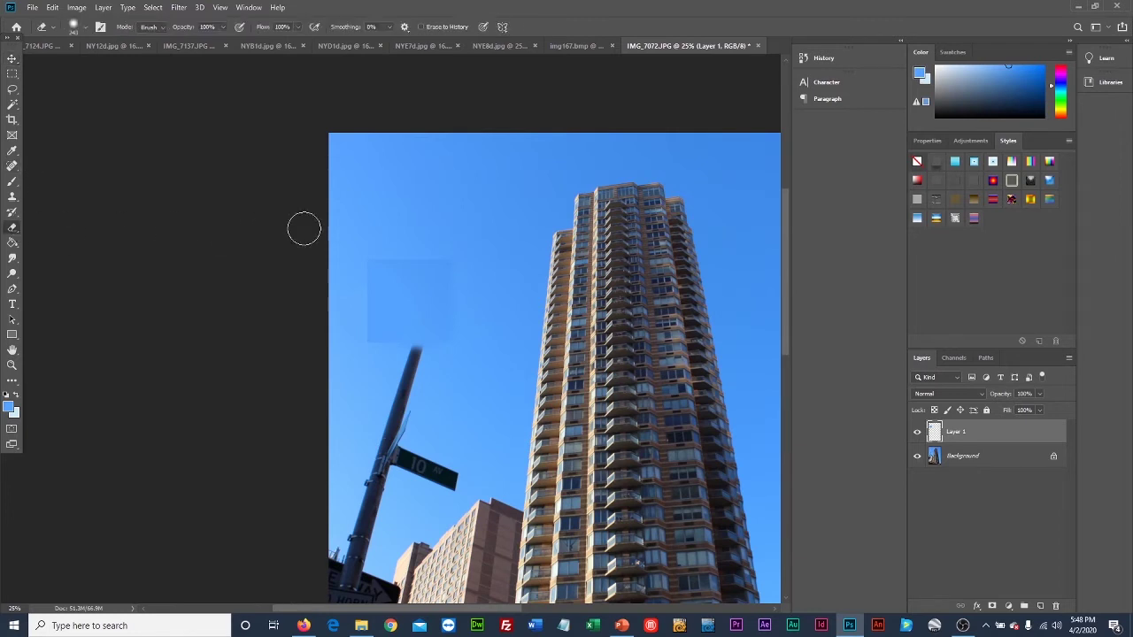
mouse_move(359, 314)
mouse_down()
mouse_move(379, 287)
mouse_move(400, 259)
mouse_move(450, 248)
mouse_move(387, 281)
mouse_move(379, 323)
mouse_move(397, 365)
mouse_move(456, 356)
mouse_move(465, 270)
mouse_move(456, 287)
mouse_move(404, 265)
mouse_move(401, 250)
mouse_move(390, 266)
mouse_move(404, 292)
mouse_move(391, 293)
mouse_move(457, 300)
mouse_move(410, 319)
mouse_move(449, 334)
mouse_move(497, 397)
mouse_up()
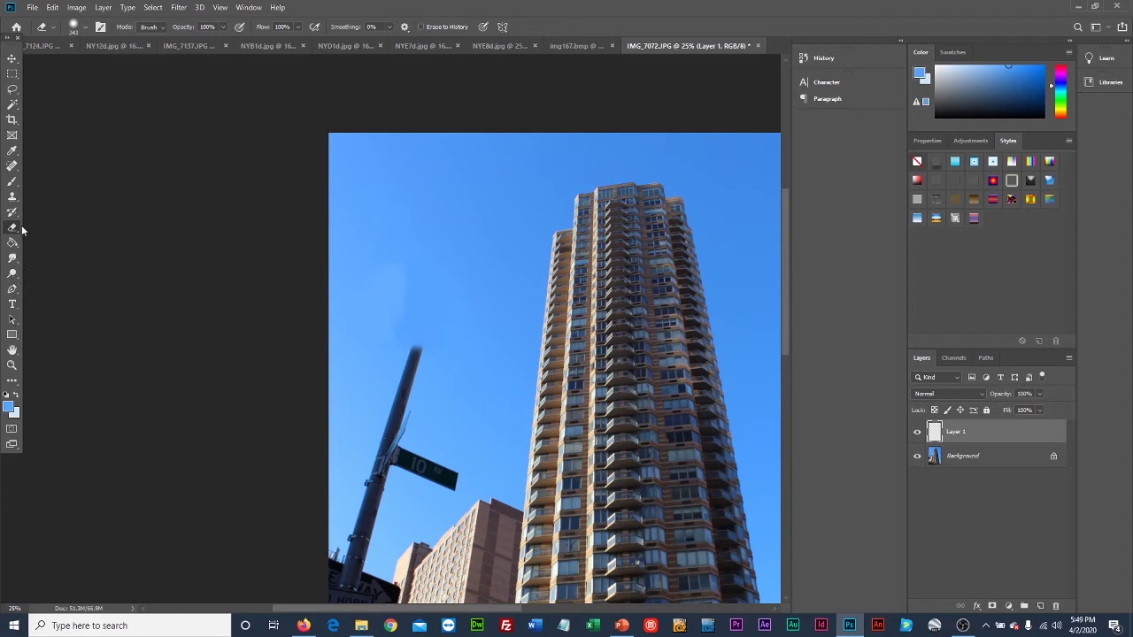
- Sample the sky blue above the pale patch and paint over the patch on Layer 1 with the 228 px brush
click(11, 152)
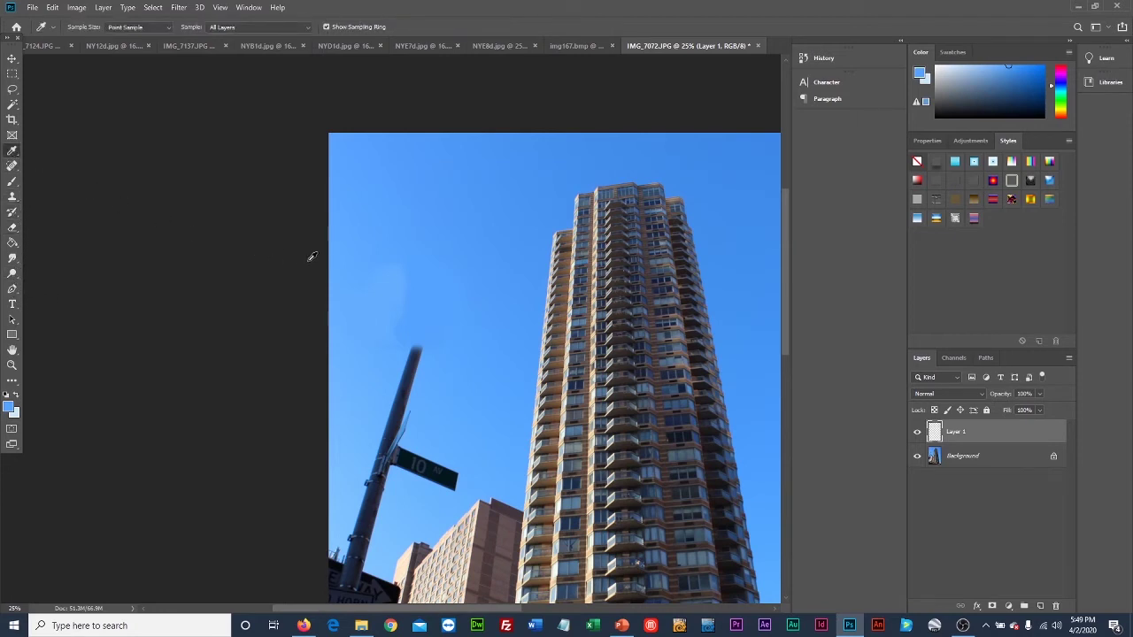
click(399, 241)
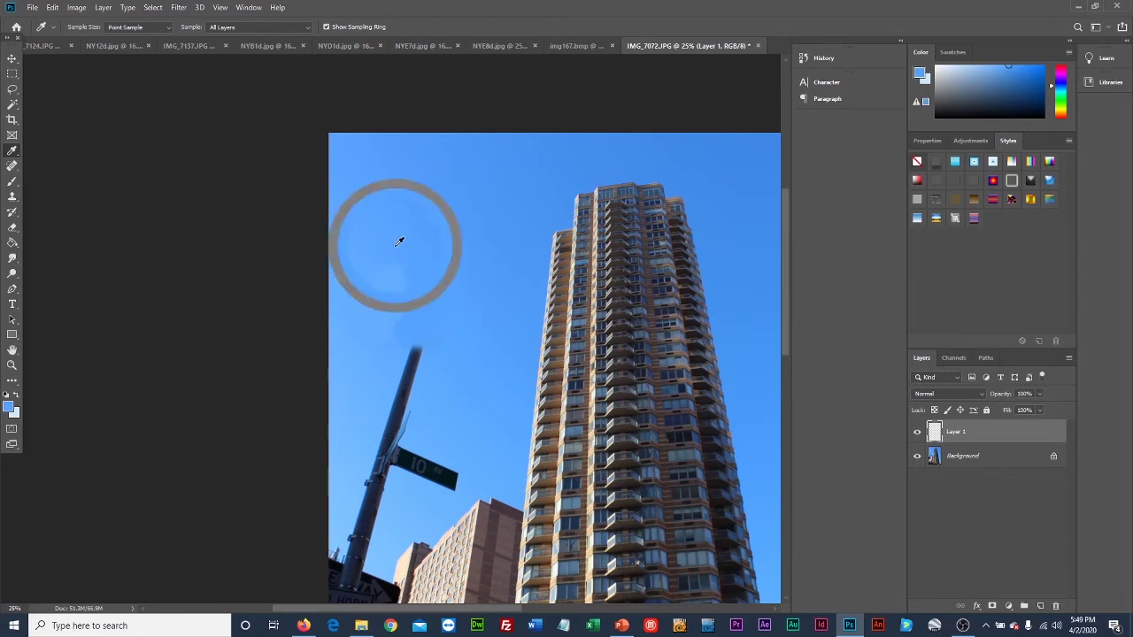
click(12, 182)
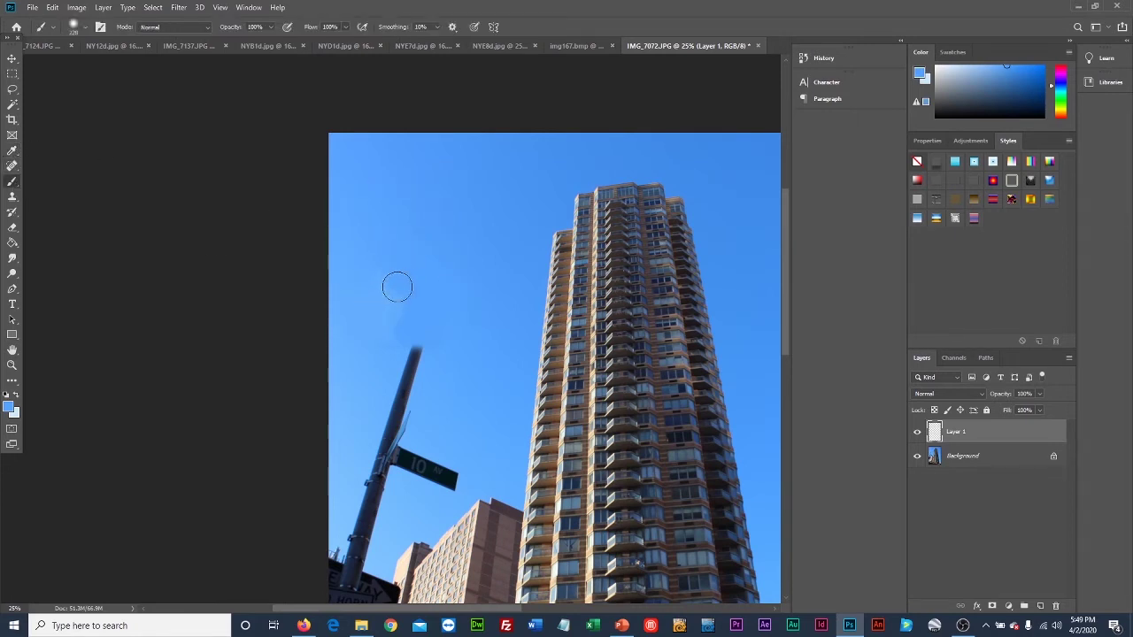
mouse_move(396, 286)
mouse_down()
mouse_move(398, 333)
mouse_move(389, 268)
mouse_move(387, 349)
mouse_move(380, 289)
mouse_up()
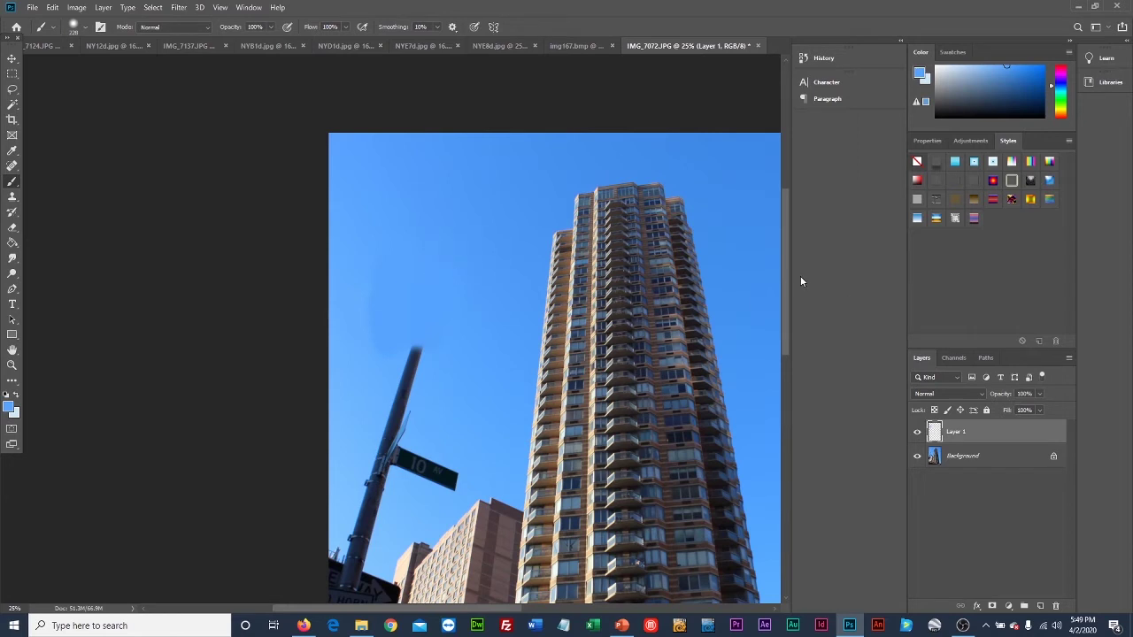
- Copy a tall rectangle of Background sky between the pole and the tower, paste it as a new layer, and move it over the upper pole
drag(788, 281, 788, 331)
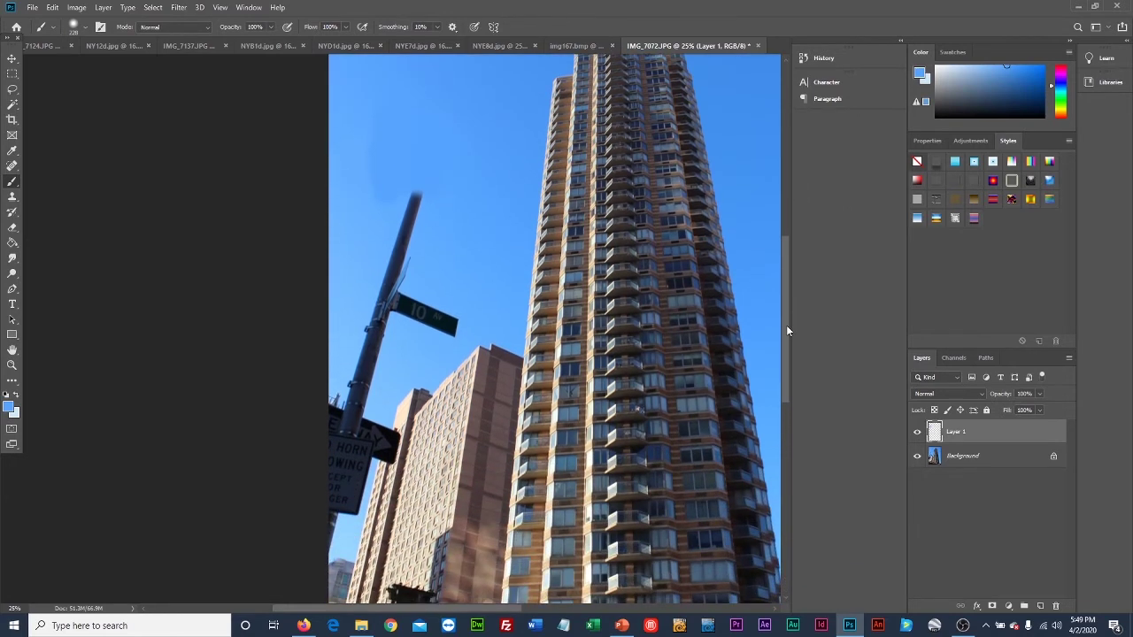
click(12, 75)
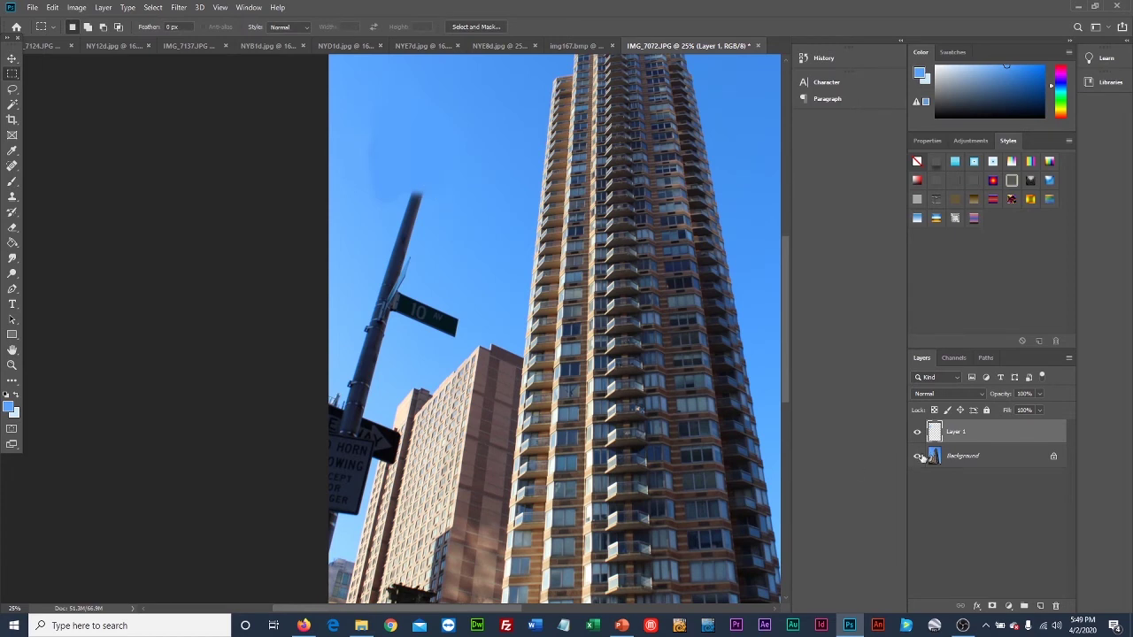
click(991, 461)
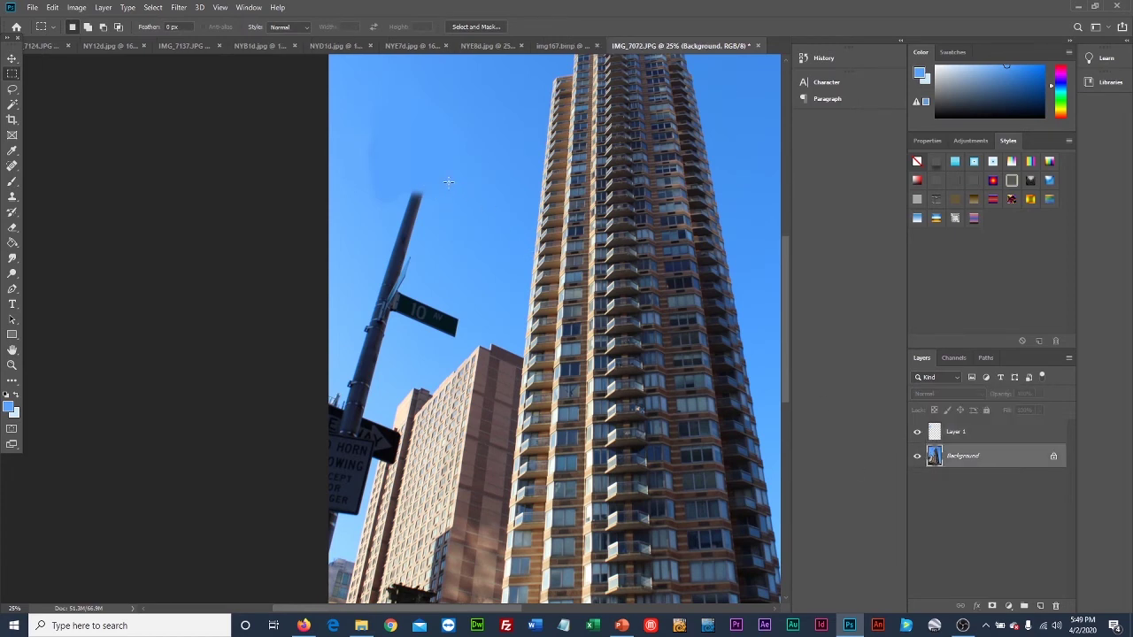
drag(447, 183, 519, 310)
click(53, 7)
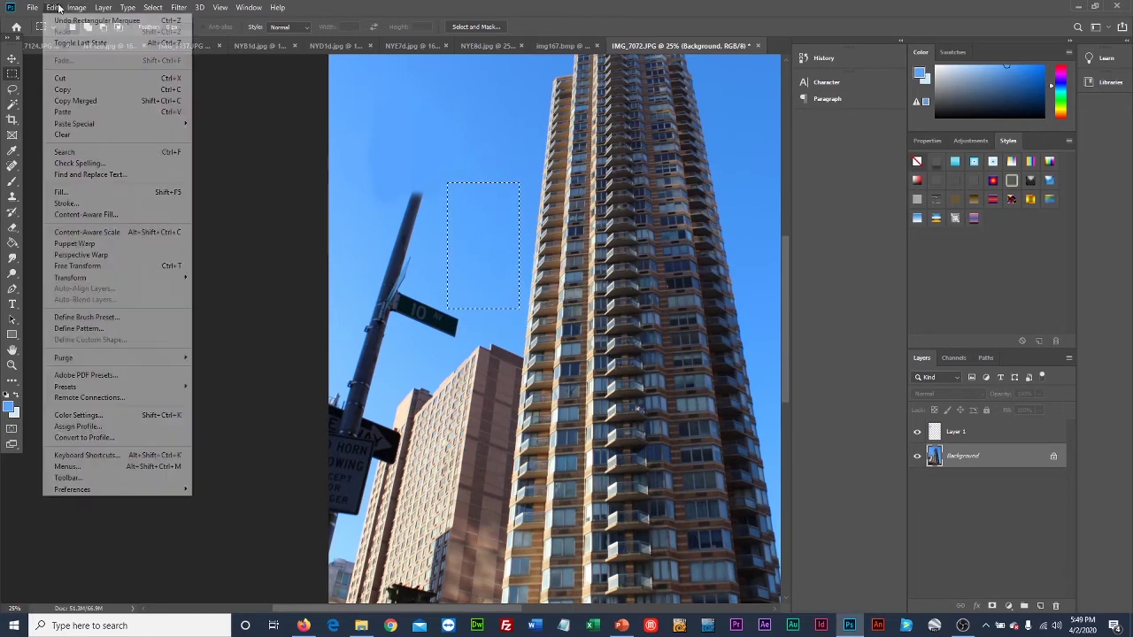
click(79, 89)
click(53, 7)
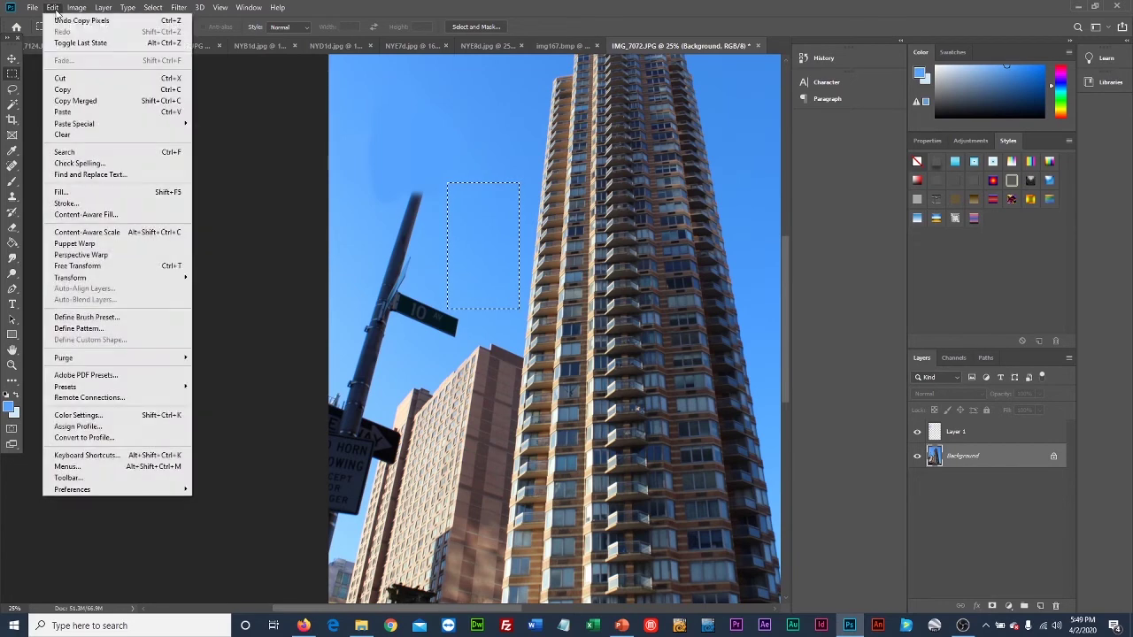
click(87, 113)
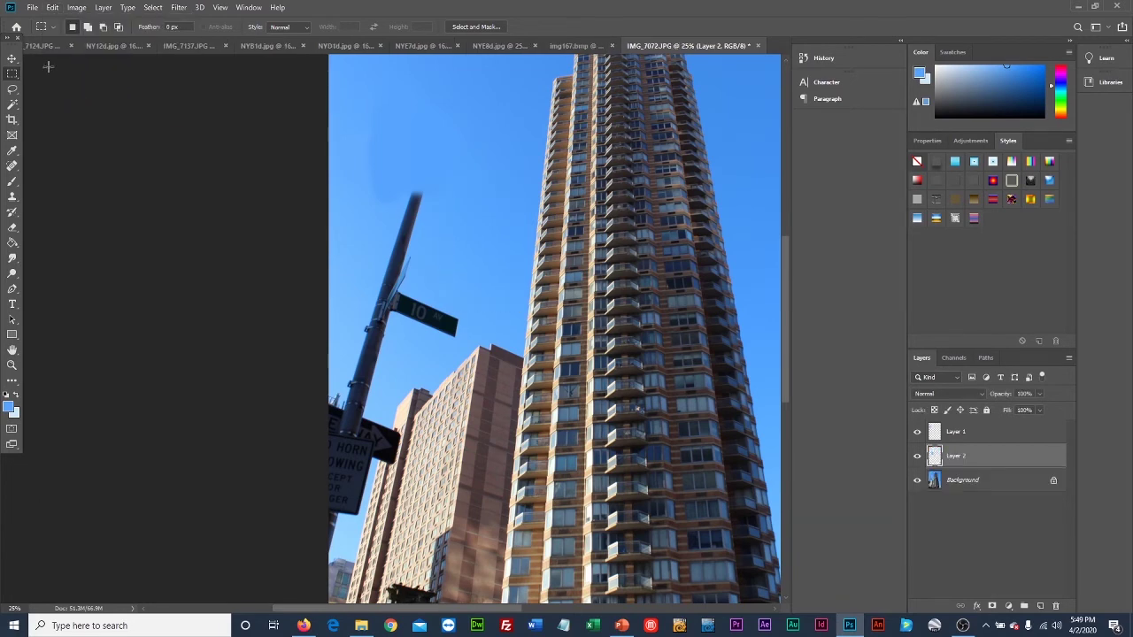
click(12, 59)
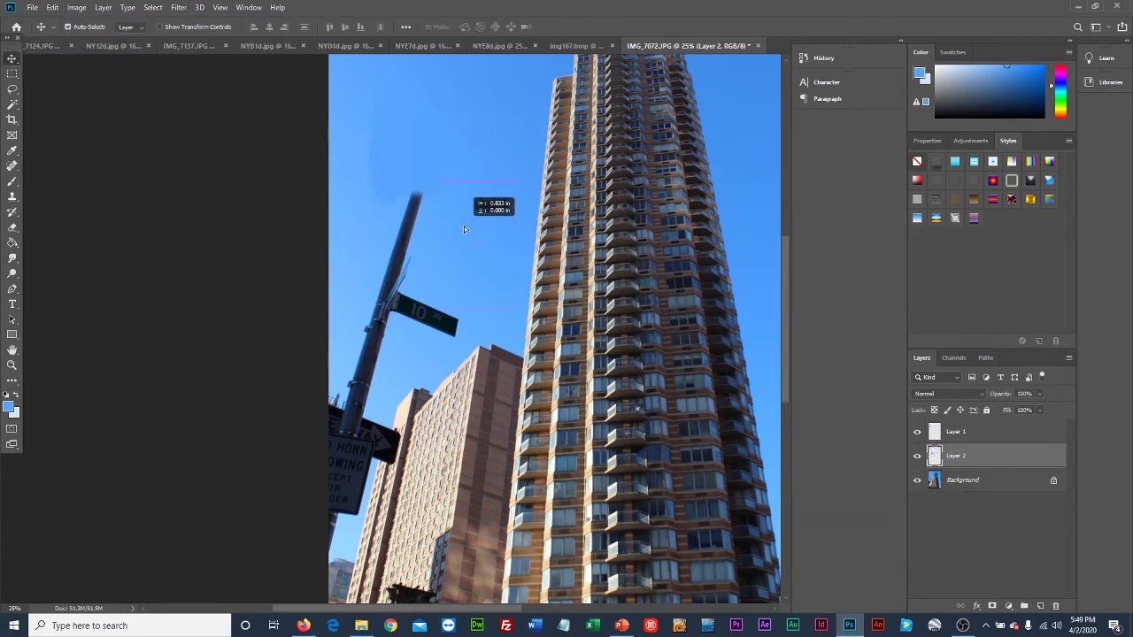
drag(464, 230, 411, 231)
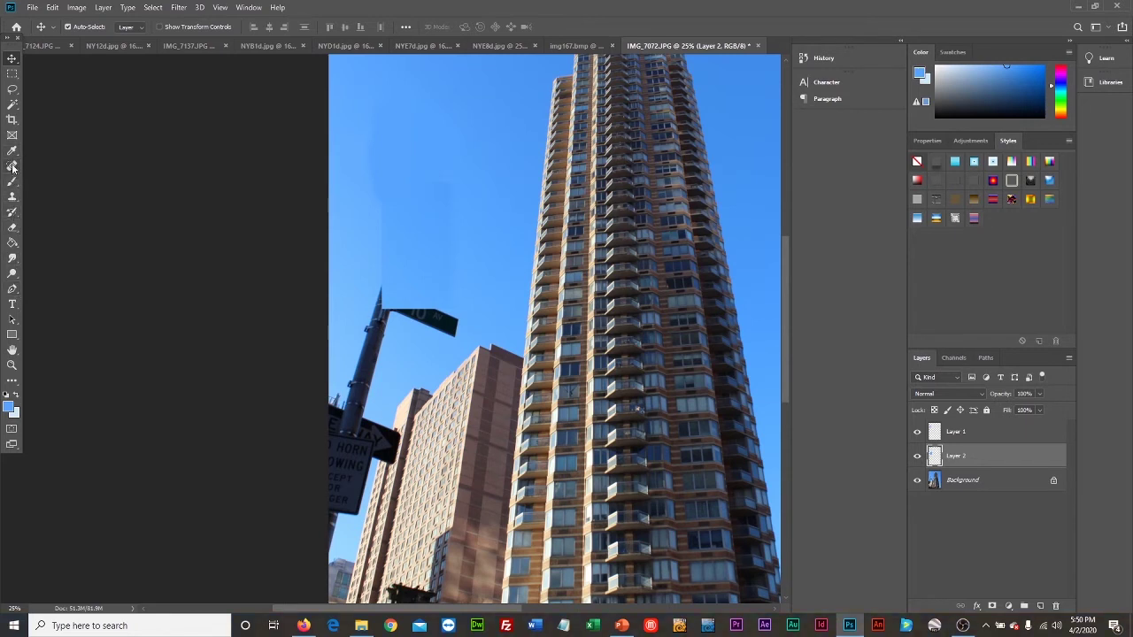
- Try softening the edge of the pasted sky rectangle along the pole with the 243 px Eraser, and undo the stroke
click(13, 229)
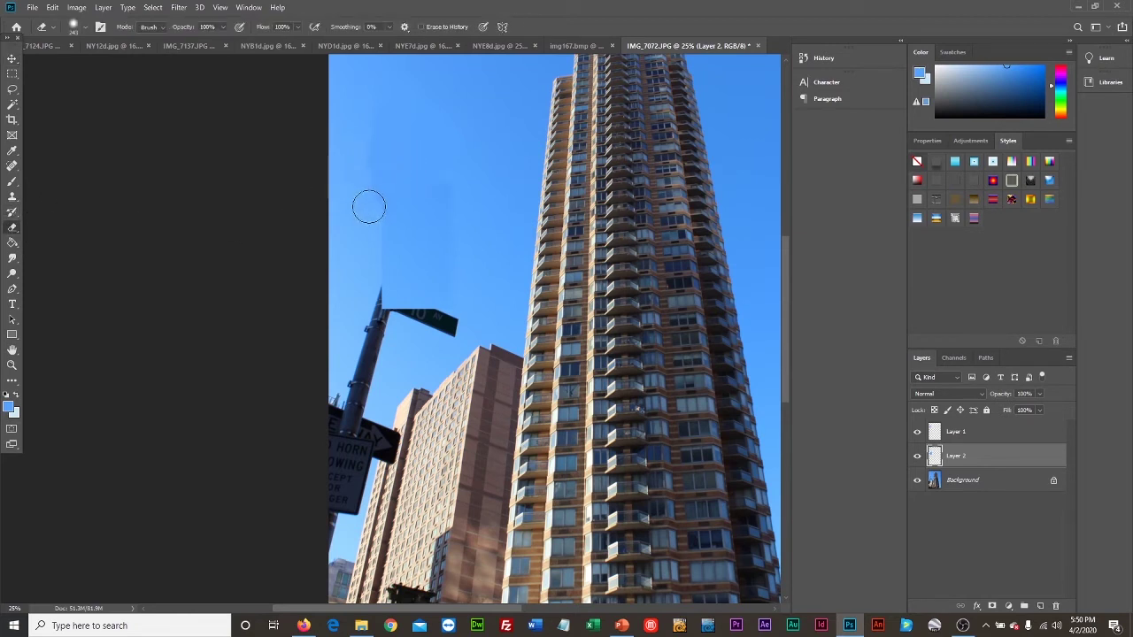
mouse_move(377, 248)
mouse_down()
mouse_move(387, 284)
mouse_move(382, 216)
mouse_up()
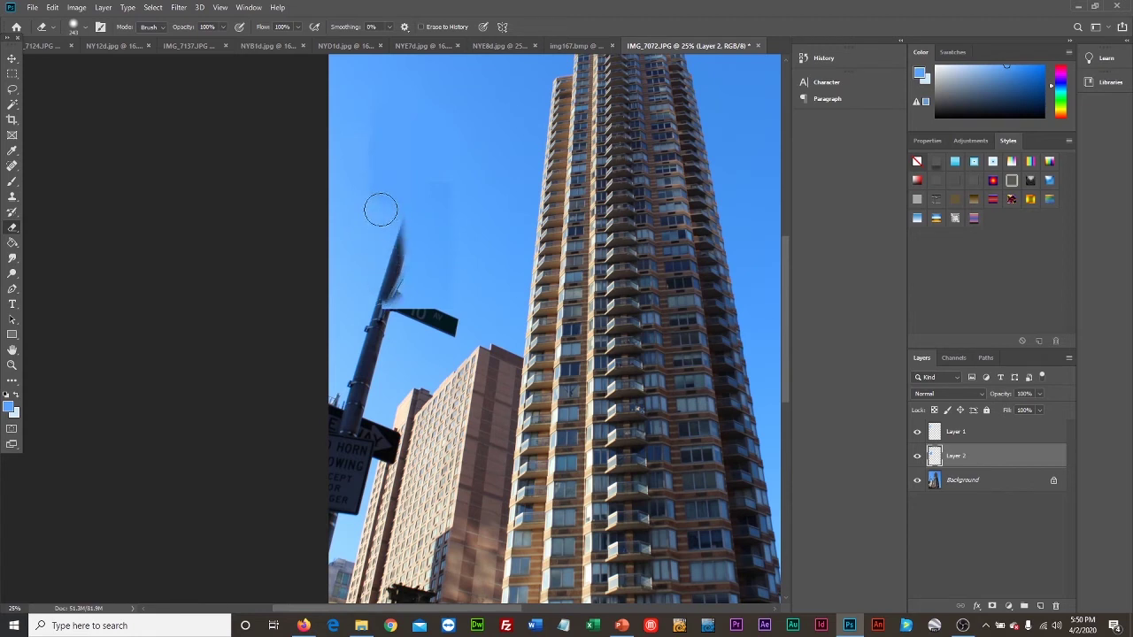
key(ctrl+z)
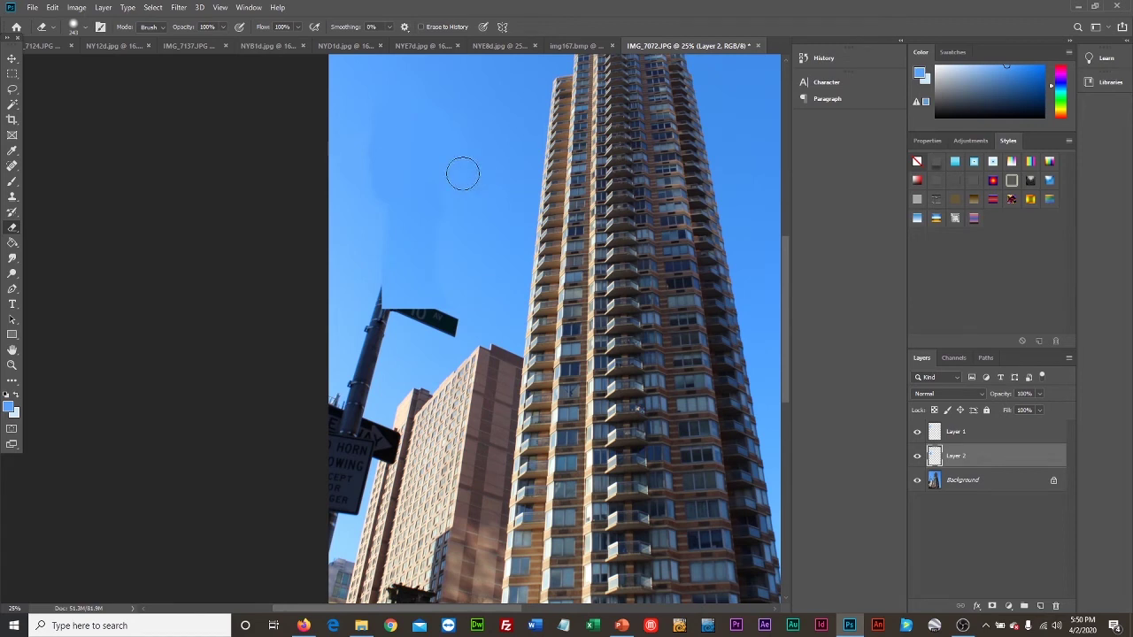
- Paint out the green 10 Av street sign and the pole above the lower signs with the 228 px brush, resampling a paler blue
mouse_move(413, 330)
mouse_down()
mouse_move(461, 329)
mouse_move(406, 321)
mouse_move(433, 320)
mouse_up()
click(11, 182)
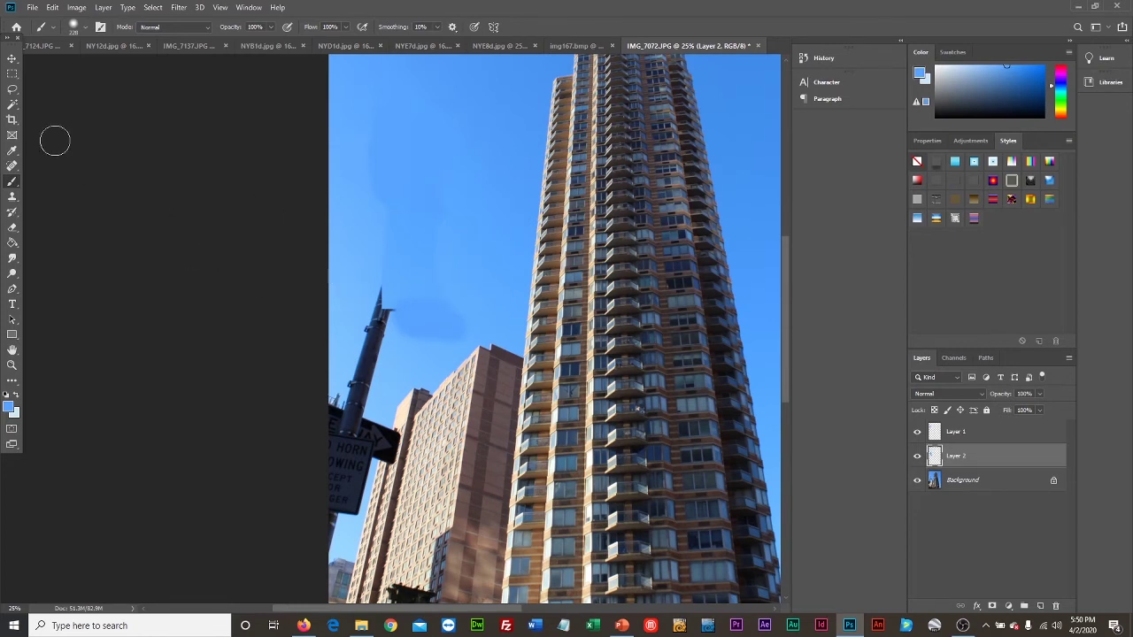
click(12, 152)
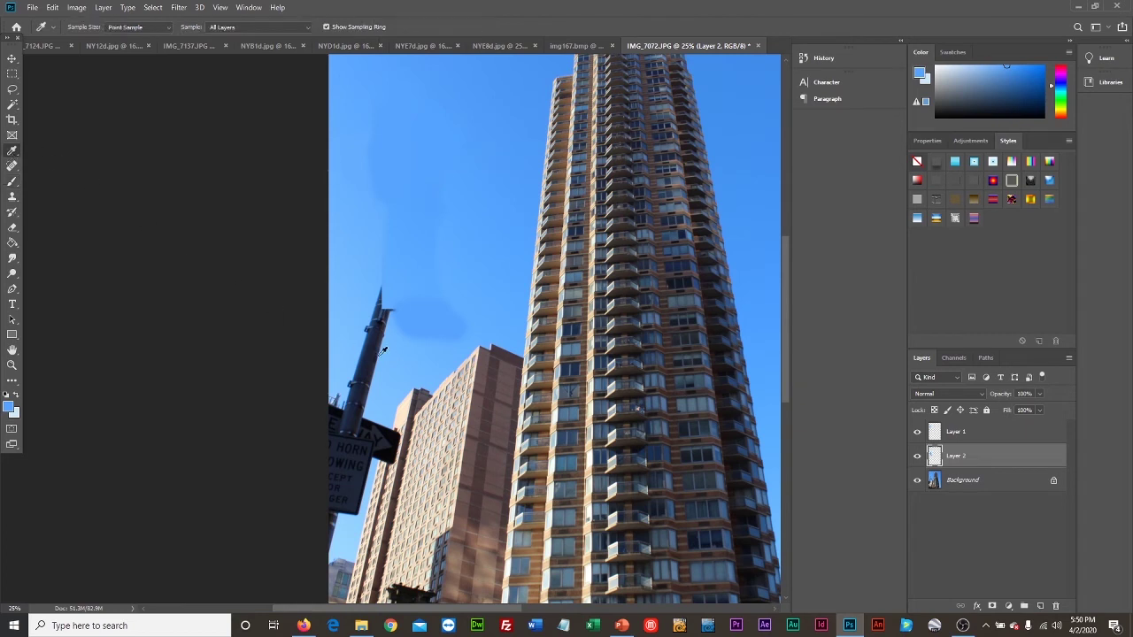
click(12, 180)
mouse_move(400, 317)
mouse_down()
mouse_move(387, 346)
mouse_move(383, 291)
mouse_move(367, 321)
mouse_move(363, 377)
mouse_move(370, 359)
mouse_move(386, 351)
mouse_move(377, 375)
mouse_move(402, 359)
mouse_move(399, 346)
mouse_move(465, 325)
mouse_move(392, 292)
mouse_up()
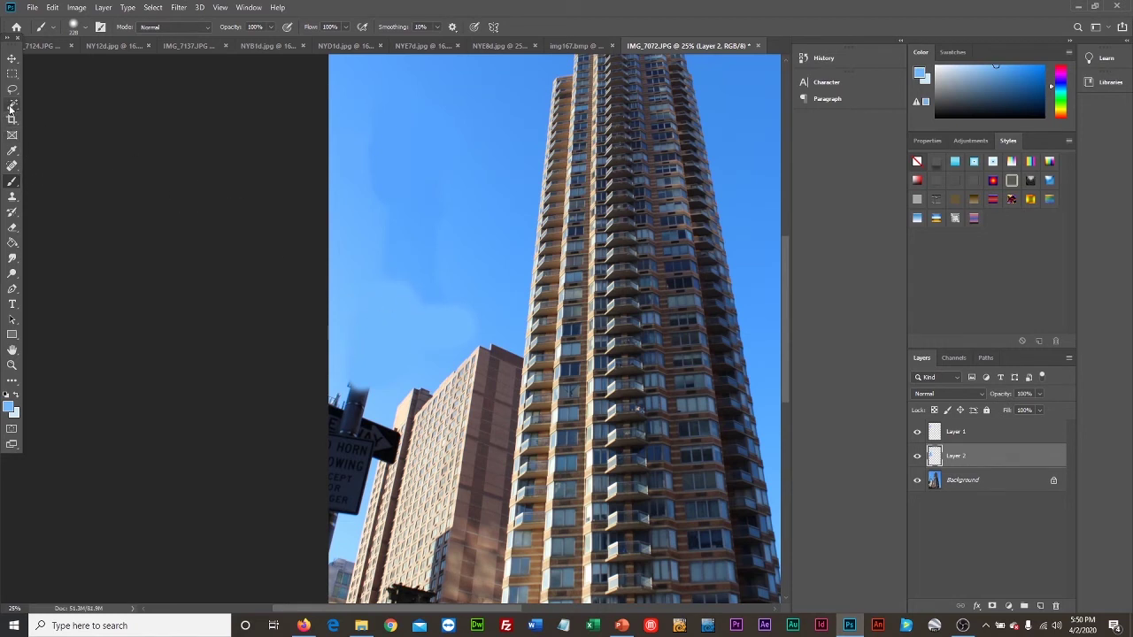
- Sample a deeper sky blue and paint over the pale patch above the brown building on Layer 2 with the 228 px brush
click(13, 152)
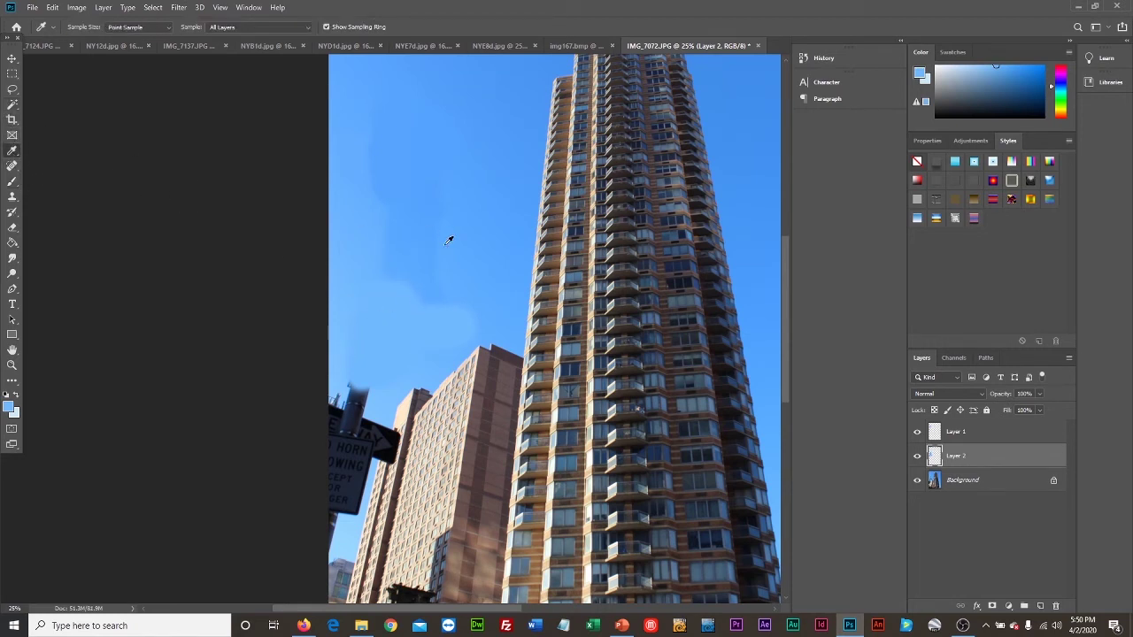
click(12, 181)
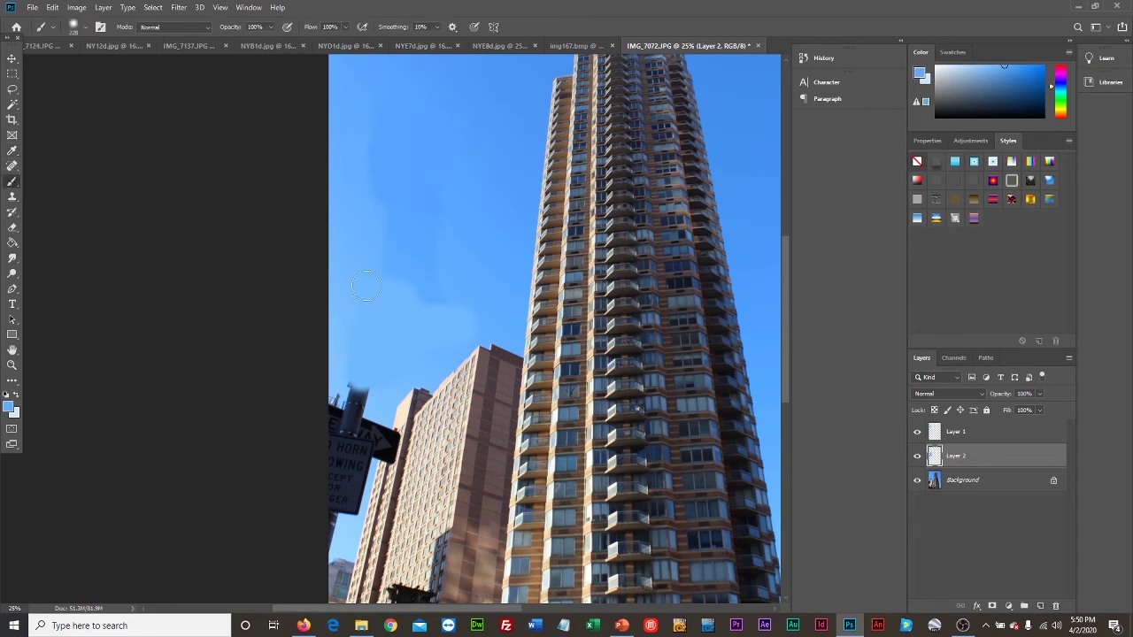
mouse_move(378, 271)
mouse_down()
mouse_move(466, 308)
mouse_move(464, 318)
mouse_move(401, 323)
mouse_move(375, 307)
mouse_move(376, 288)
mouse_move(456, 334)
mouse_move(413, 340)
mouse_move(456, 271)
mouse_move(448, 314)
mouse_up()
- Sample the pale sky blue beside the building's lower edge and paint out the pole and the lower signs along the photo's edge
drag(786, 300, 782, 350)
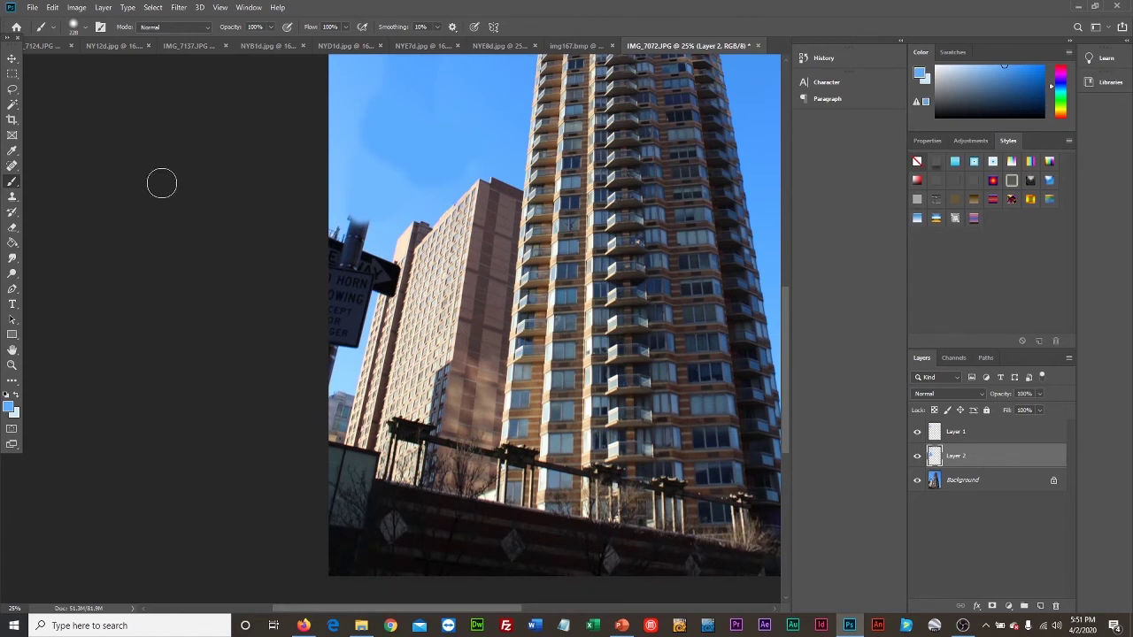
click(13, 151)
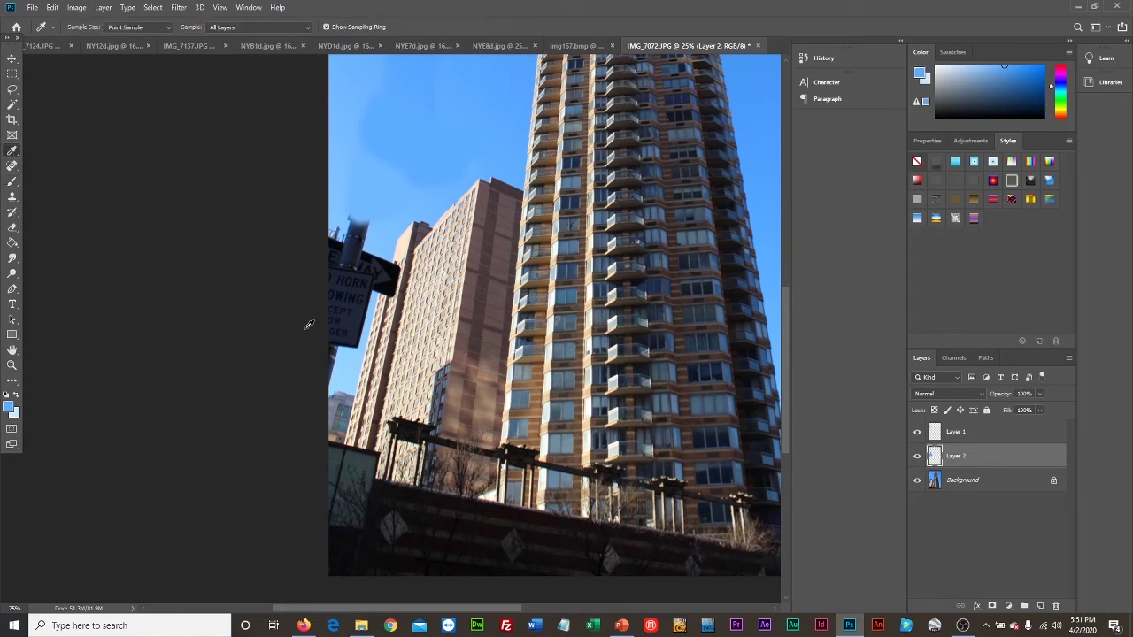
click(360, 362)
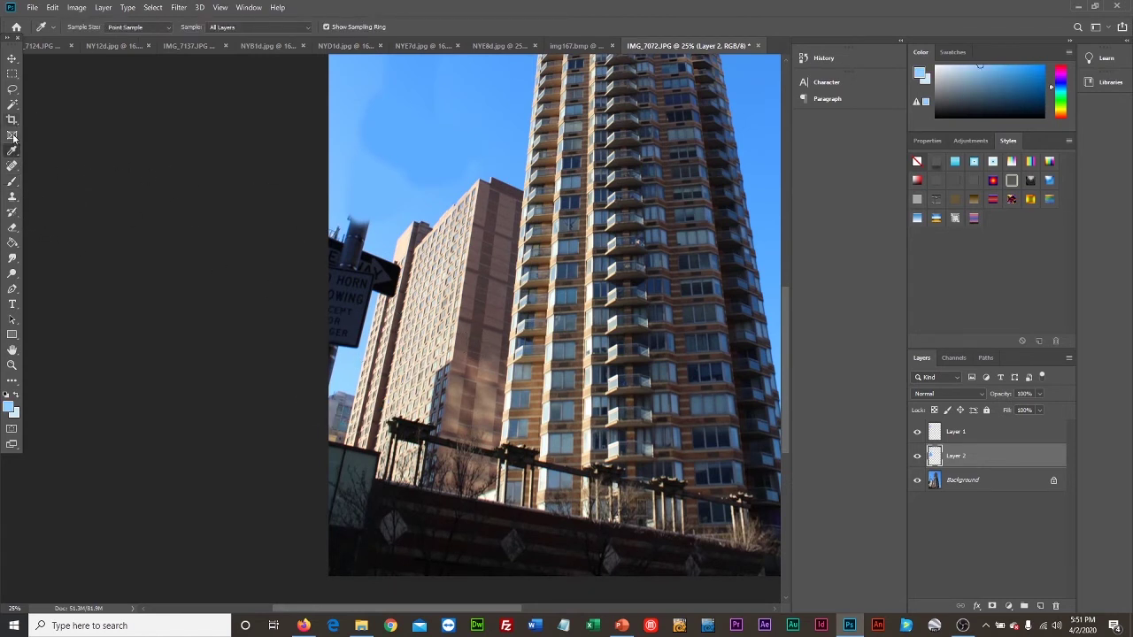
click(13, 180)
mouse_move(348, 226)
mouse_down()
mouse_move(353, 320)
mouse_move(364, 291)
mouse_move(349, 351)
mouse_move(338, 215)
mouse_move(337, 250)
mouse_move(372, 222)
mouse_move(342, 292)
mouse_move(336, 362)
mouse_up()
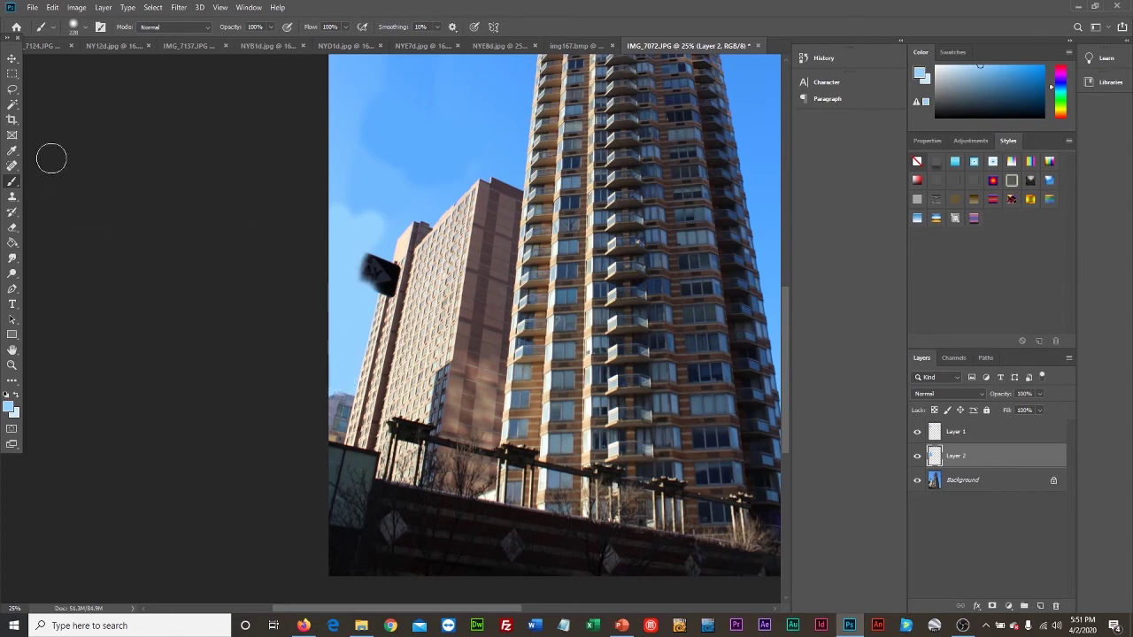
- Sample the sky blue beside the brown building's roof and paint over the remaining one-way sign up to the building's edge
click(12, 150)
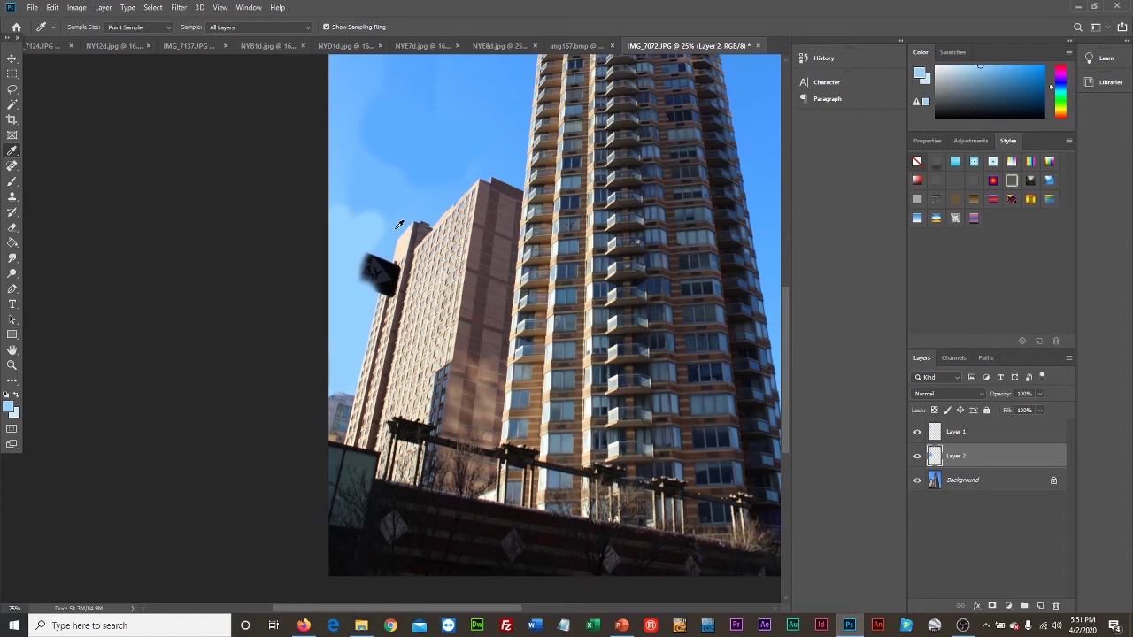
click(398, 225)
click(12, 181)
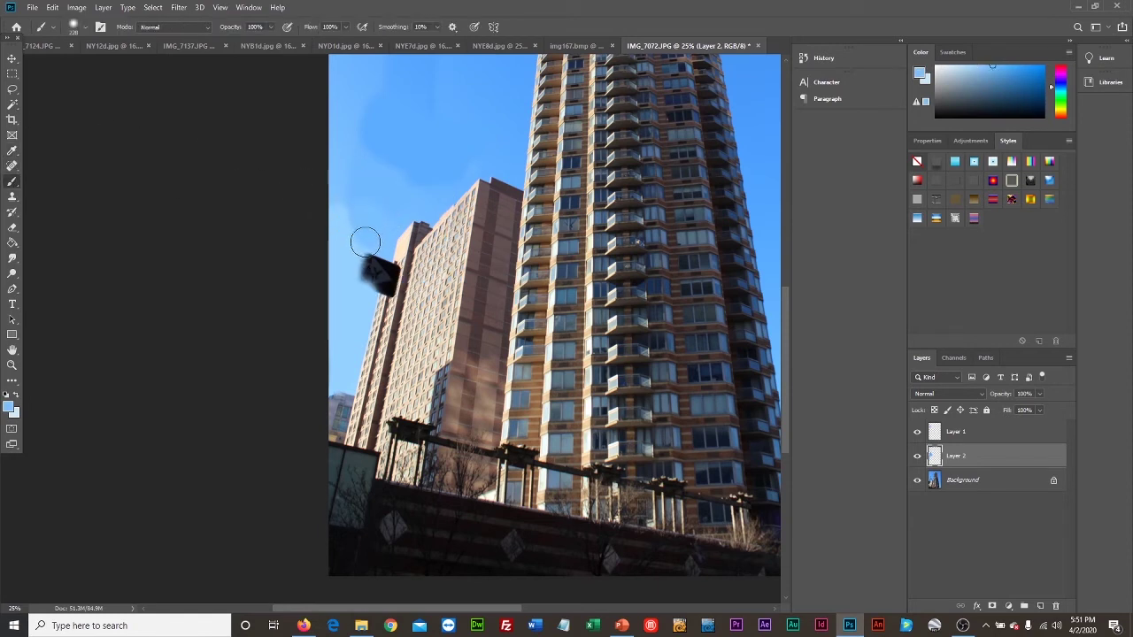
mouse_move(365, 242)
mouse_down()
mouse_move(346, 263)
mouse_move(345, 221)
mouse_move(357, 277)
mouse_move(374, 240)
mouse_move(378, 284)
mouse_move(363, 295)
mouse_up()
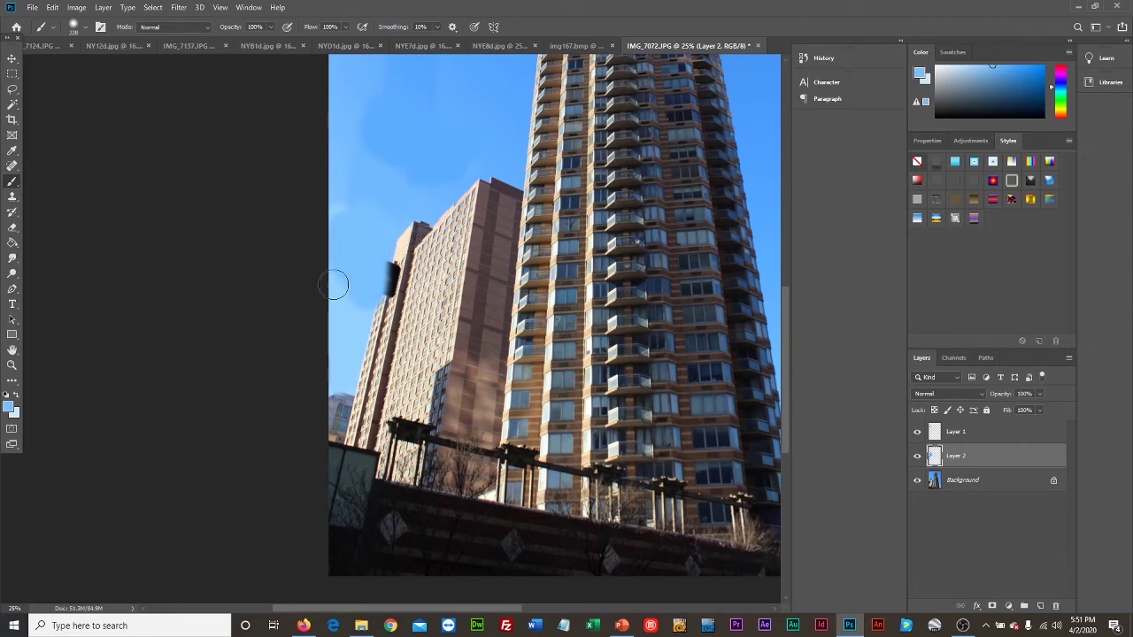
- Copy a tall rectangle of the Background facade just below the leftover black sign piece and paste it as a new layer
click(11, 366)
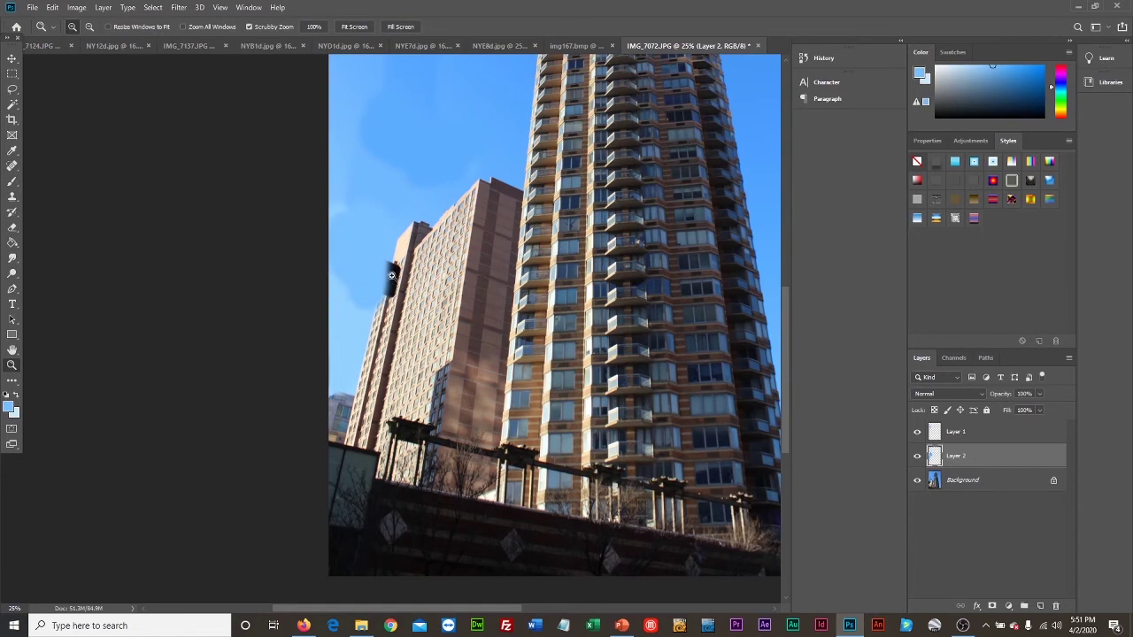
drag(391, 275, 381, 270)
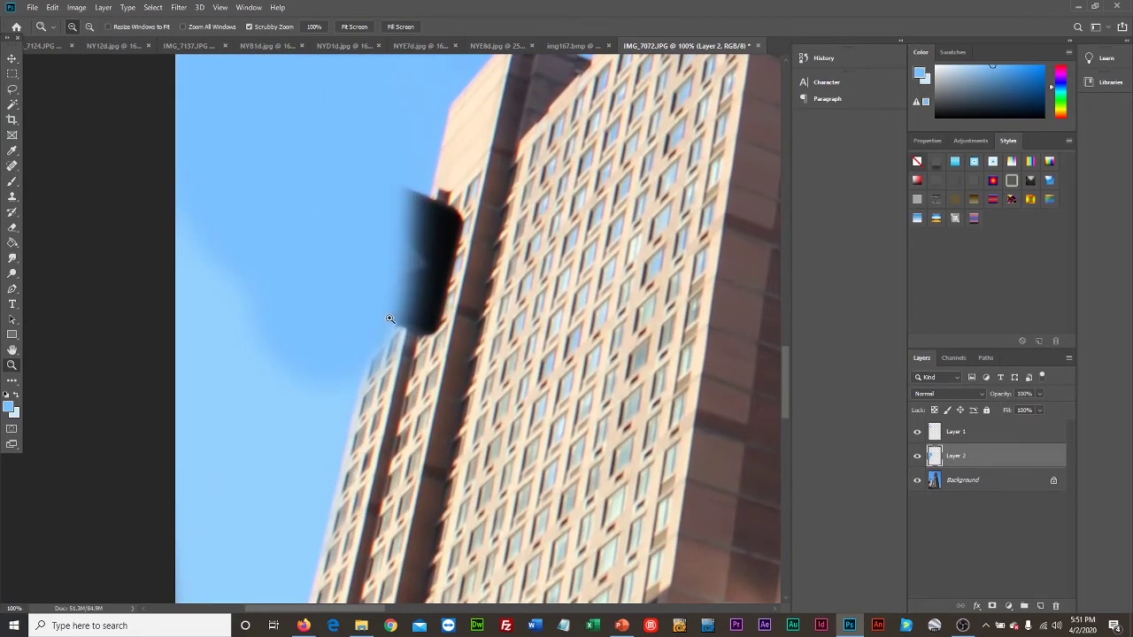
click(13, 73)
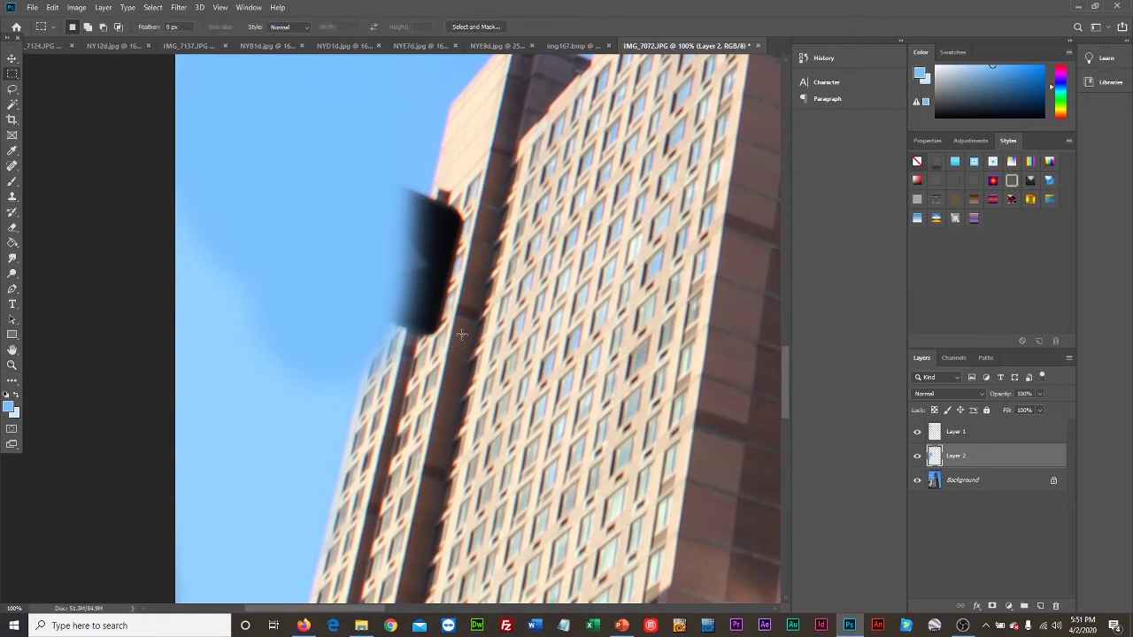
drag(461, 335, 379, 520)
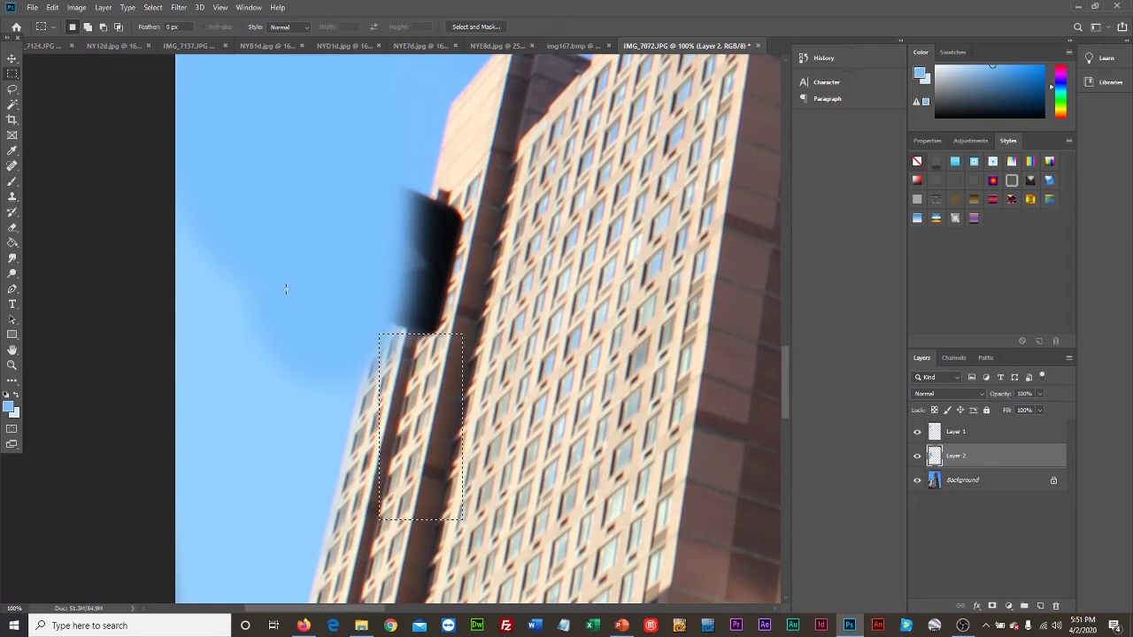
click(972, 481)
click(52, 7)
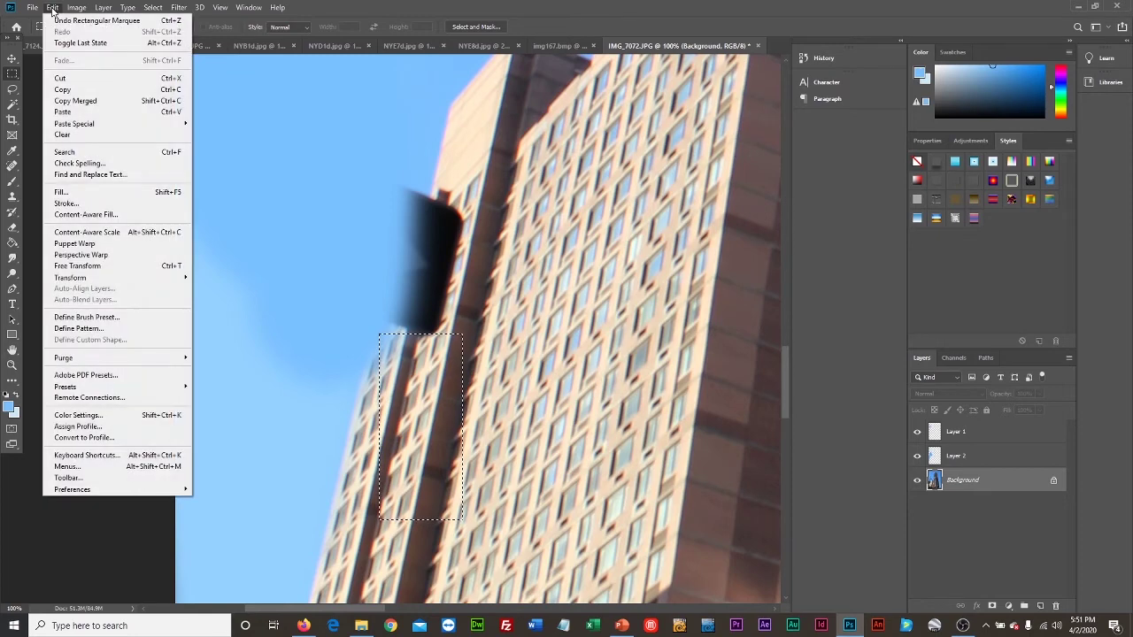
click(74, 90)
click(52, 7)
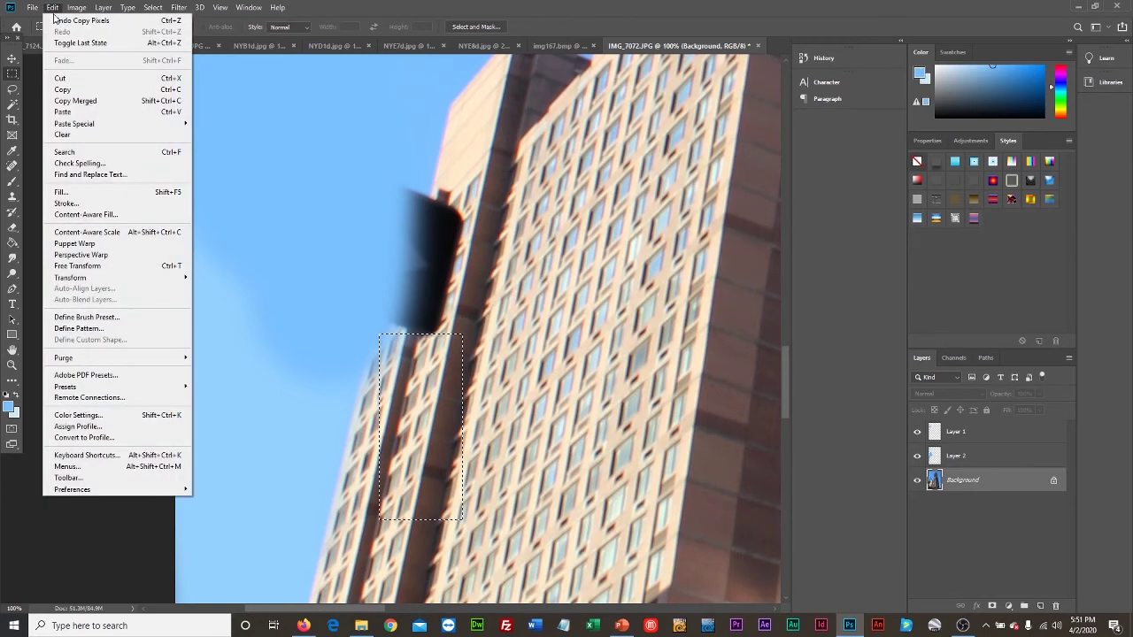
click(74, 112)
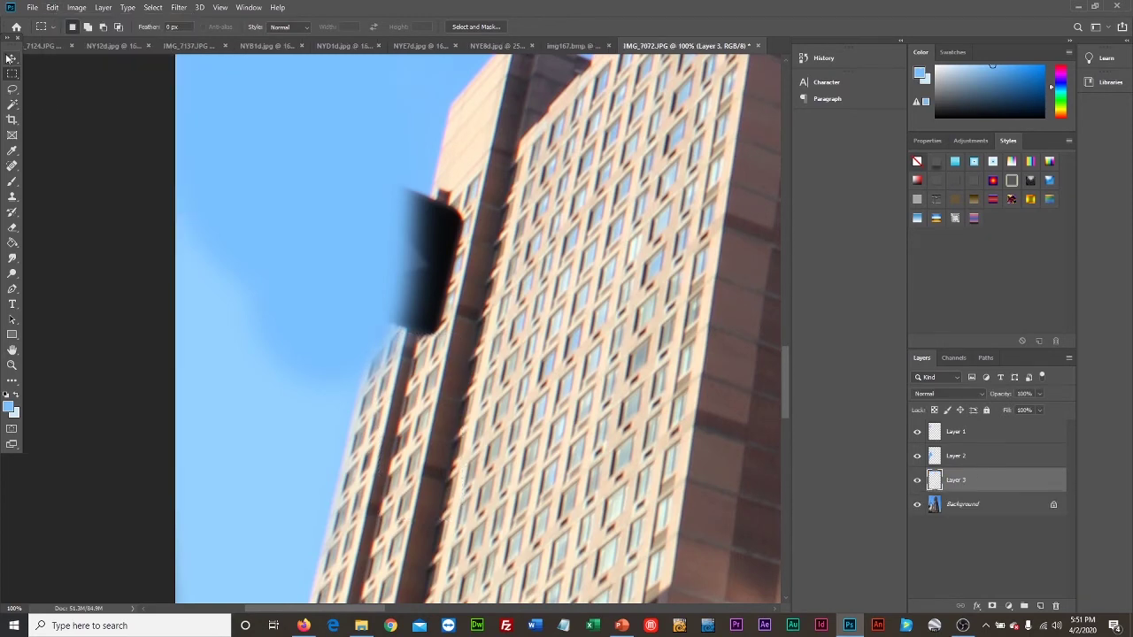
- Move the pasted facade piece on Layer 3 up over the leftover black sign piece
click(12, 57)
mouse_move(400, 372)
mouse_down()
mouse_move(397, 324)
mouse_move(425, 295)
mouse_move(384, 360)
mouse_move(402, 363)
mouse_up()
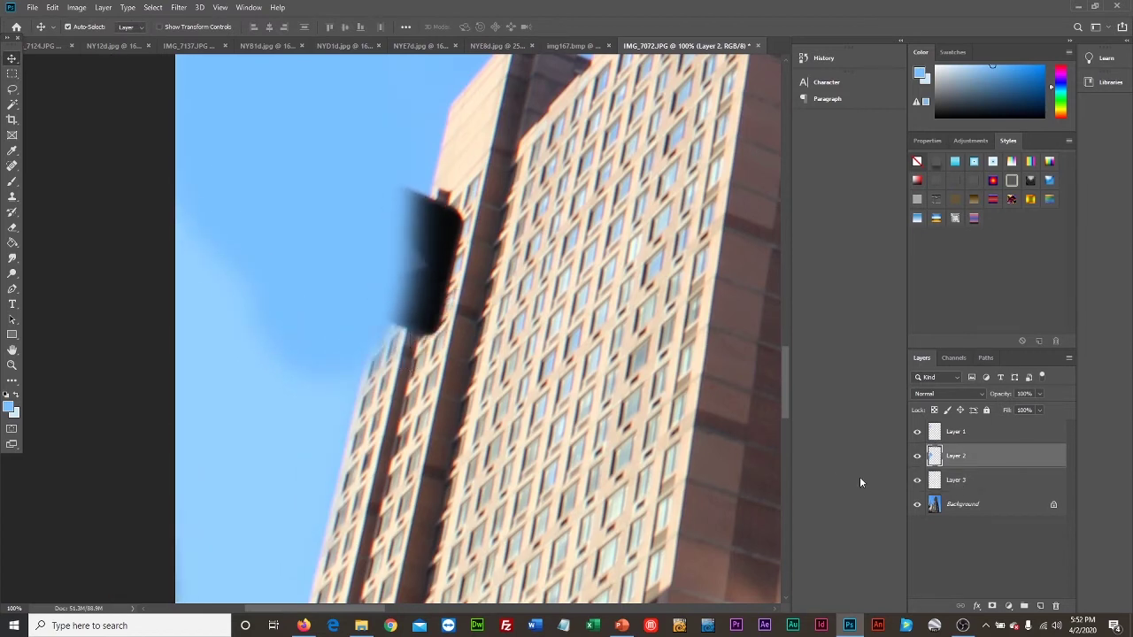
click(981, 486)
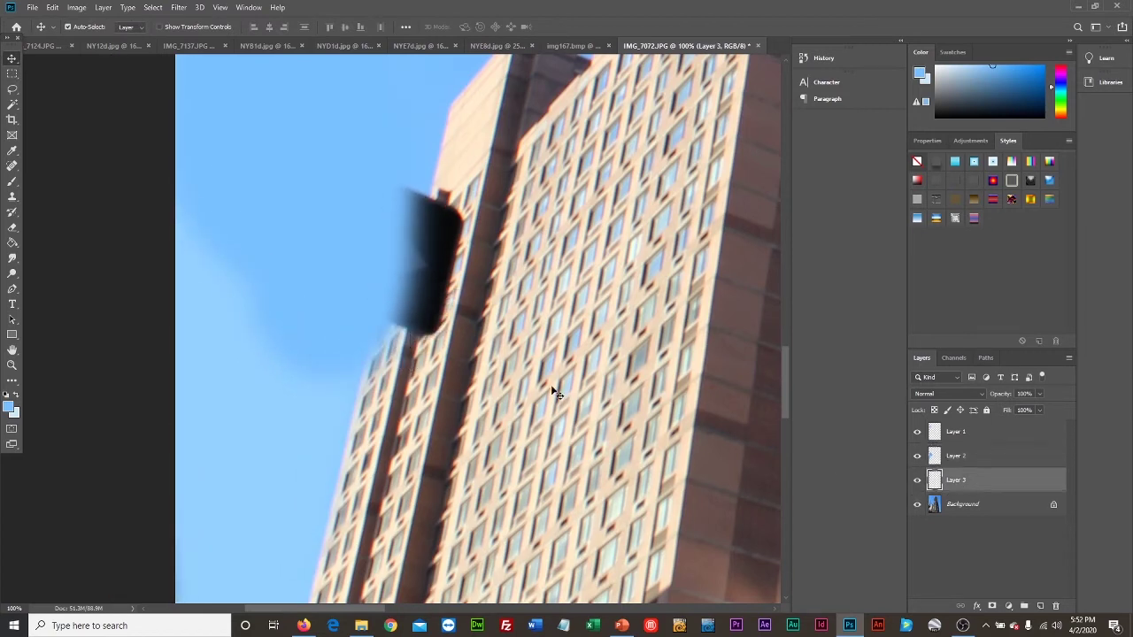
drag(424, 370, 456, 214)
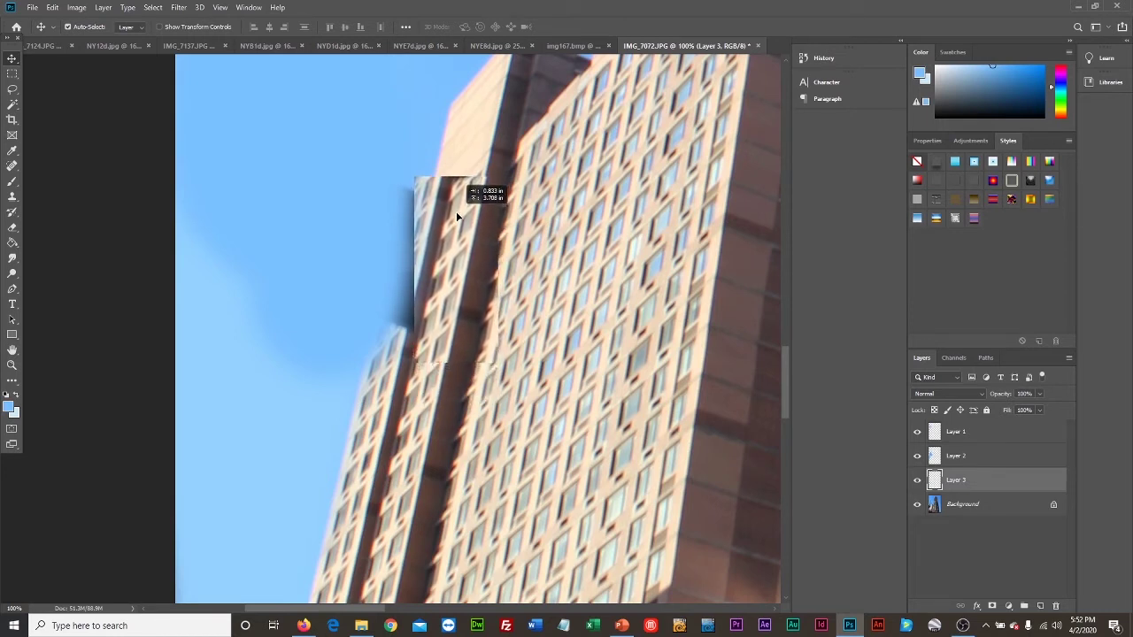
drag(456, 215, 461, 219)
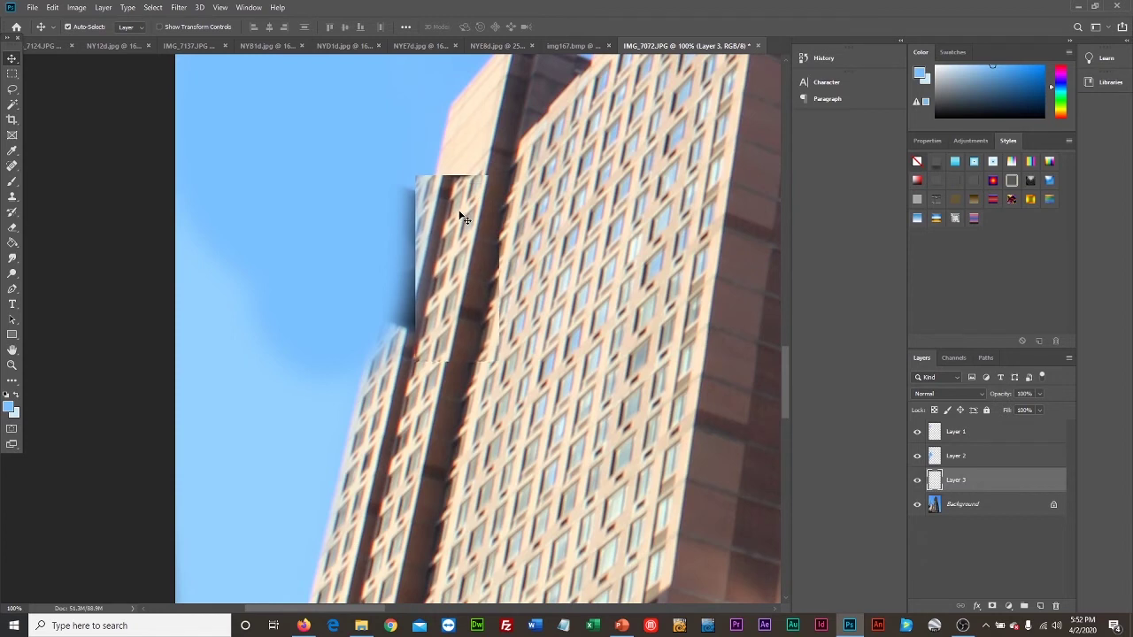
- Nudge the pasted facade piece slightly left and down to align its windows and dark column with the building
key(Left)
key(Left)
key(Left)
key(Left)
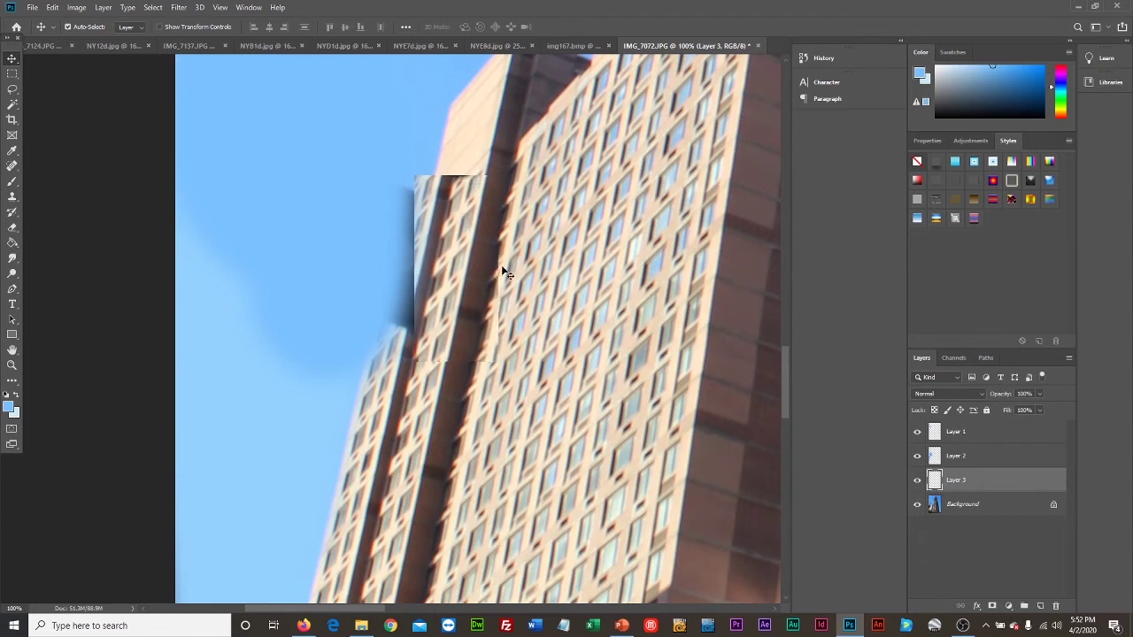
key(Left)
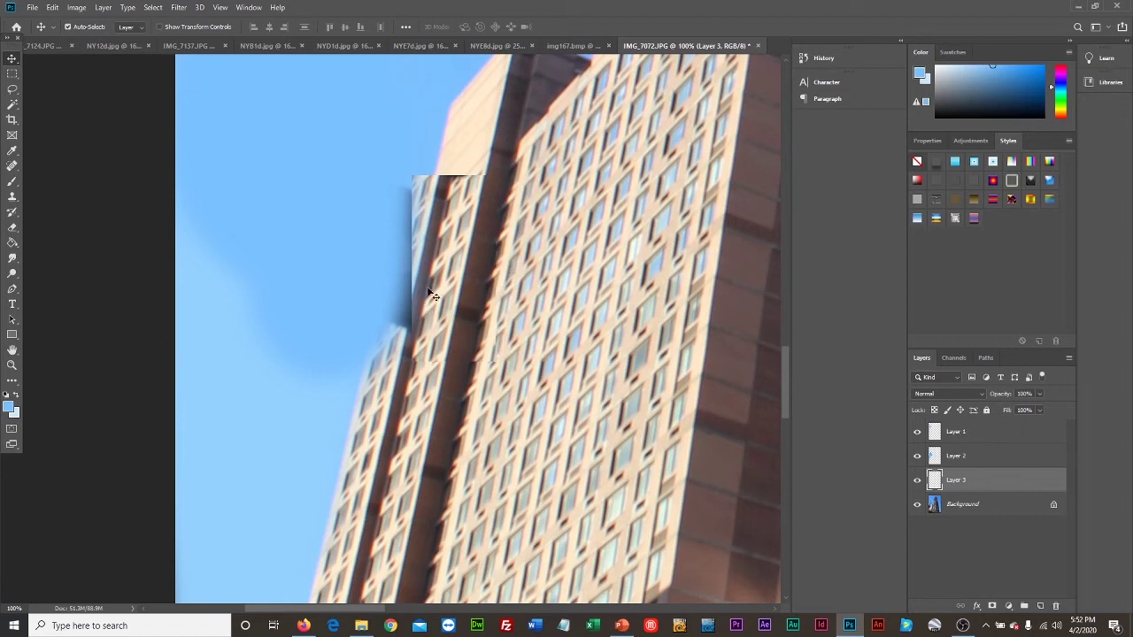
key(Down)
key(Down)
key(Down)
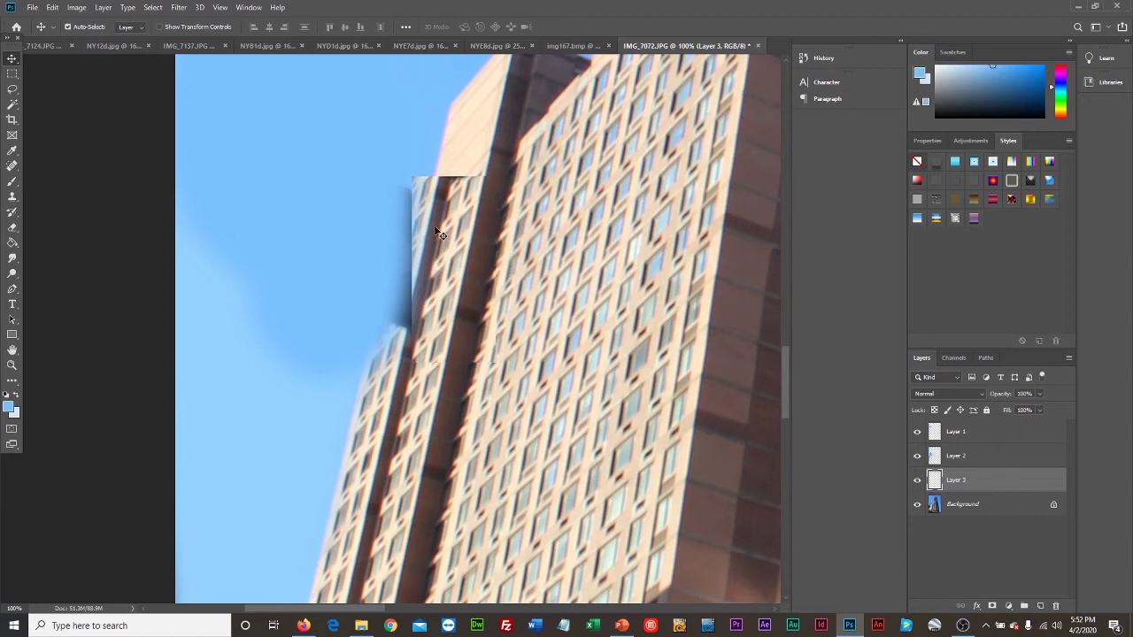
key(Down)
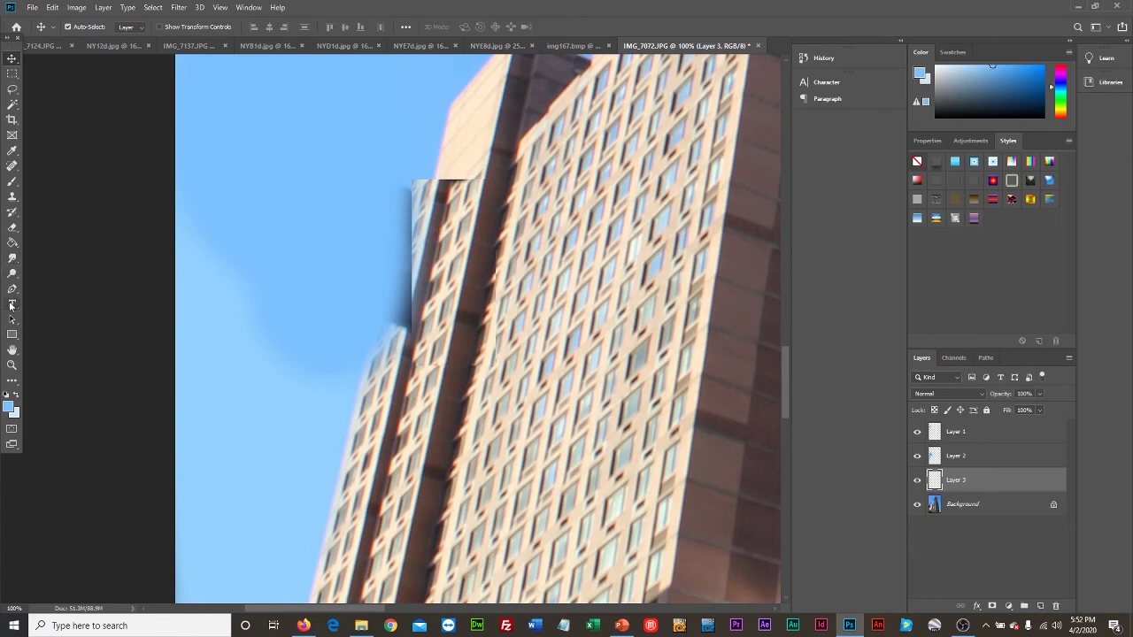
- Erase the sky-side upper corner of the pasted facade piece on Layer 3 with the 243 px Eraser
click(12, 227)
drag(383, 147, 392, 147)
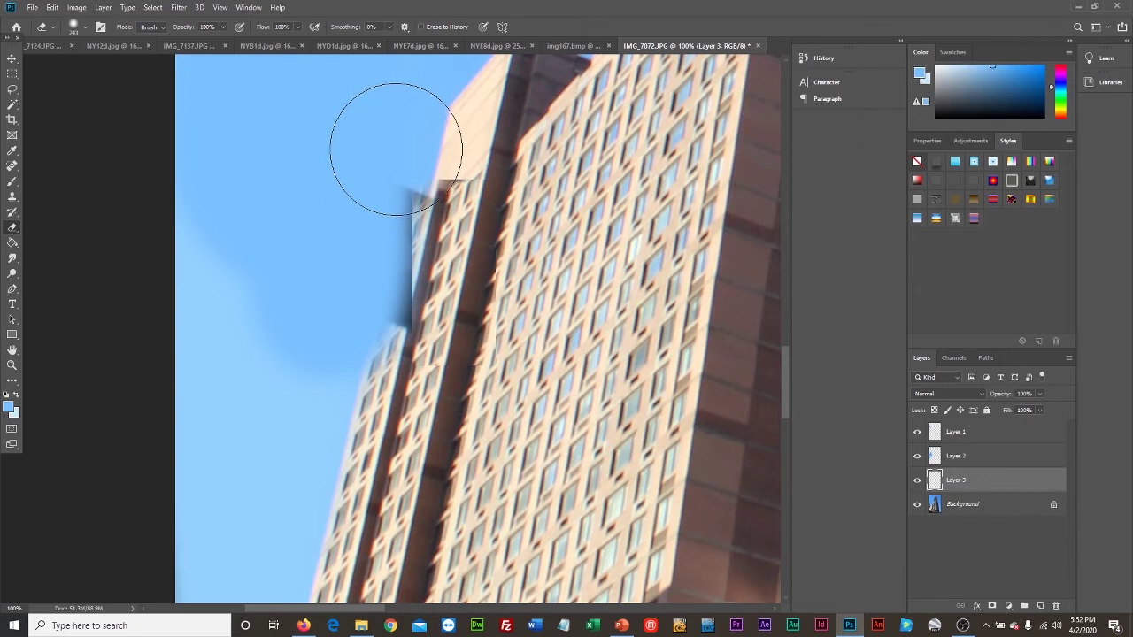
mouse_move(360, 198)
mouse_down()
mouse_move(343, 235)
mouse_move(238, 333)
mouse_move(337, 272)
mouse_move(366, 233)
mouse_move(341, 165)
mouse_up()
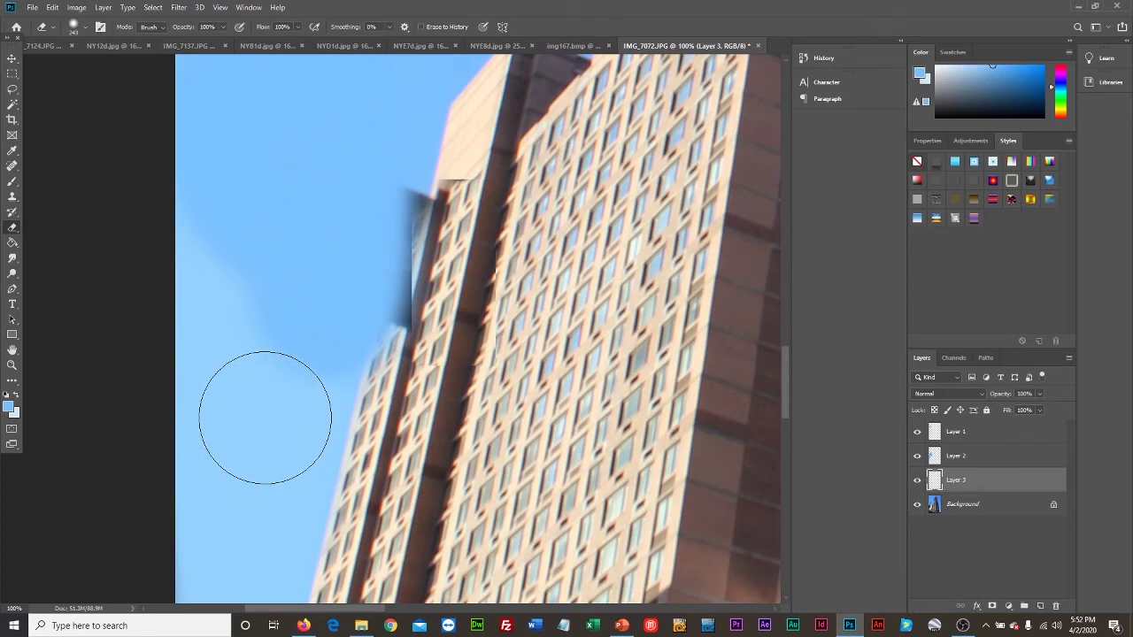
- Review the whole retouched IMG_7072.JPG photo, and switch to the NYB1d.jpg document
click(12, 364)
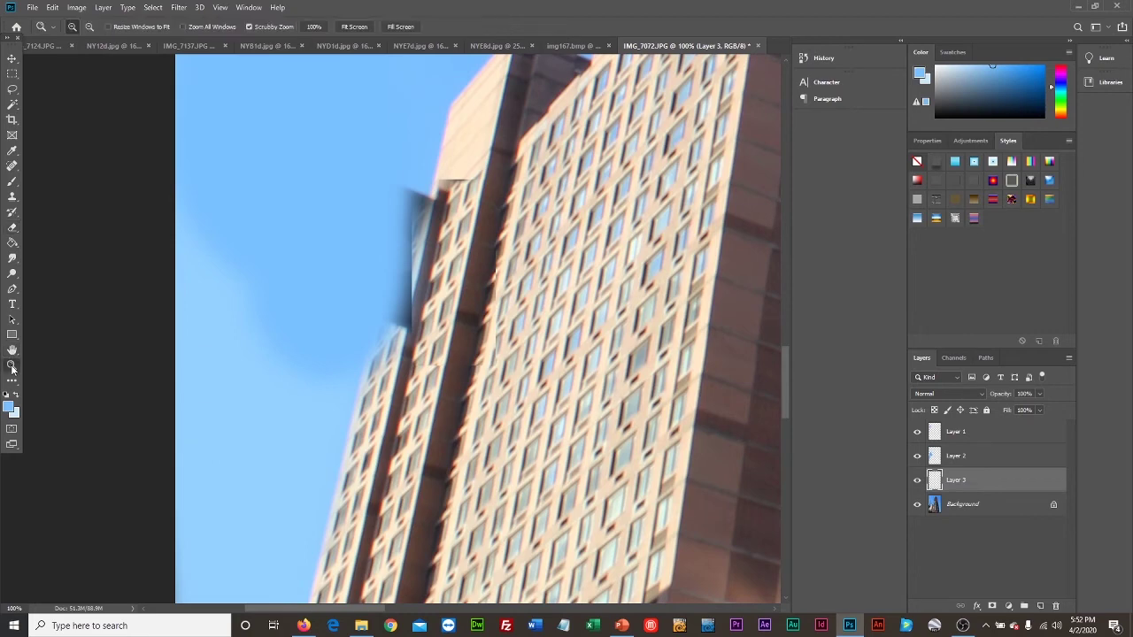
alt+click(486, 396)
alt+click(487, 391)
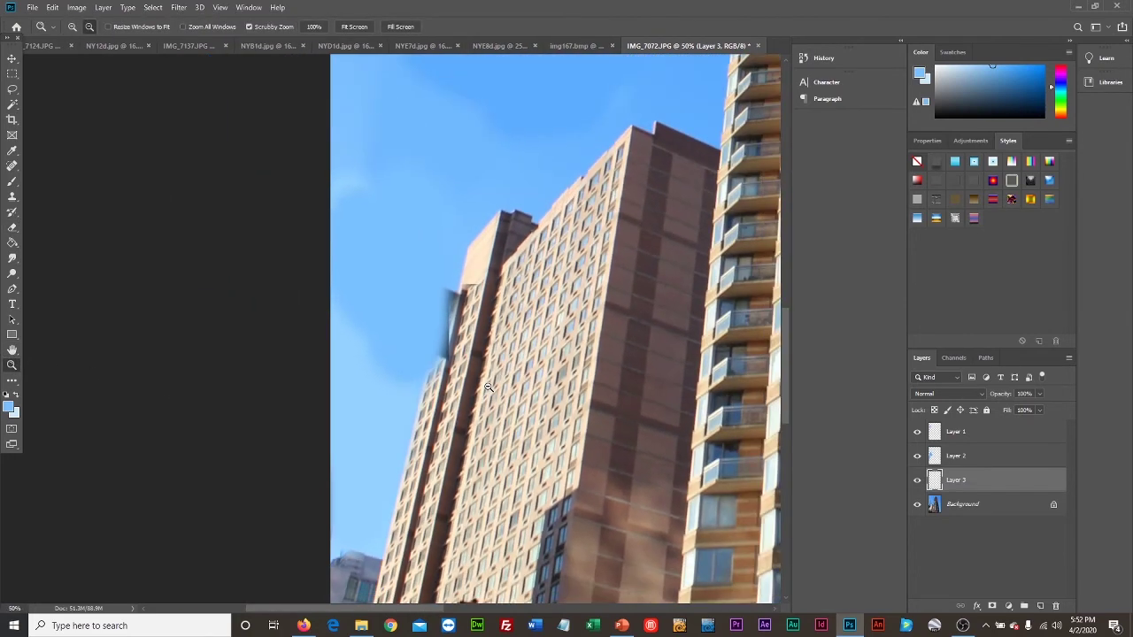
alt+click(488, 387)
alt+click(574, 385)
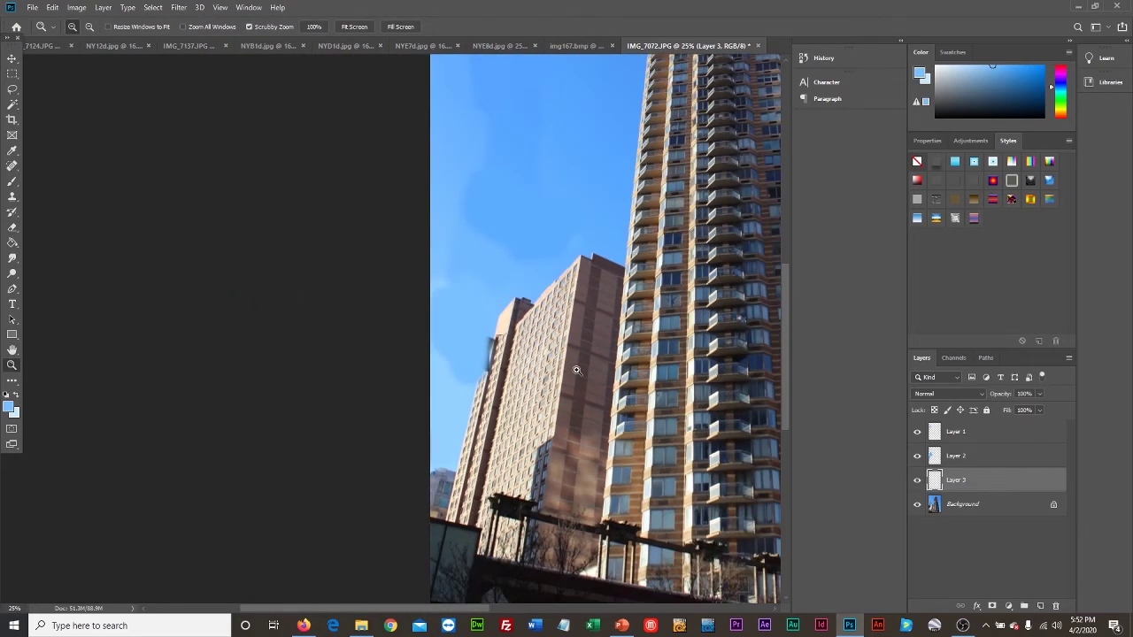
alt+click(611, 315)
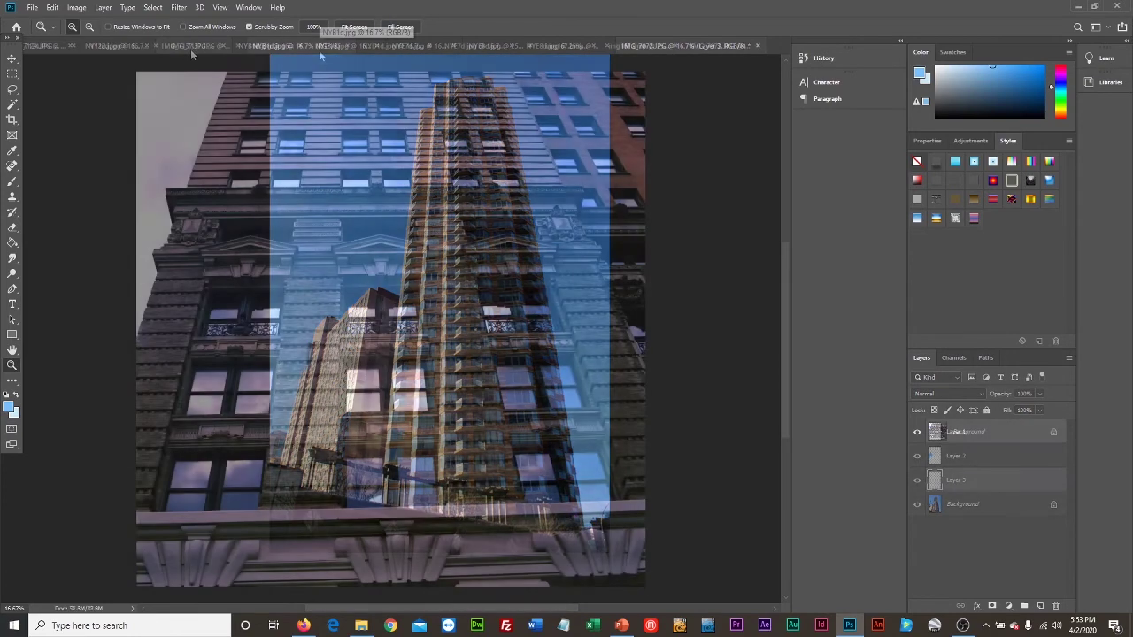
click(266, 45)
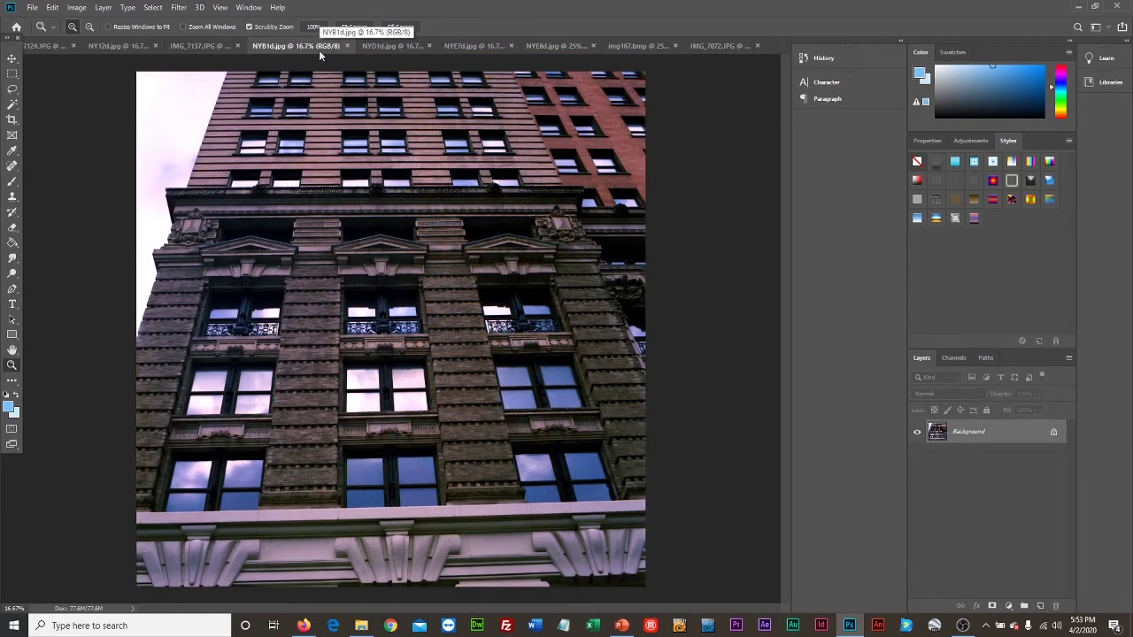
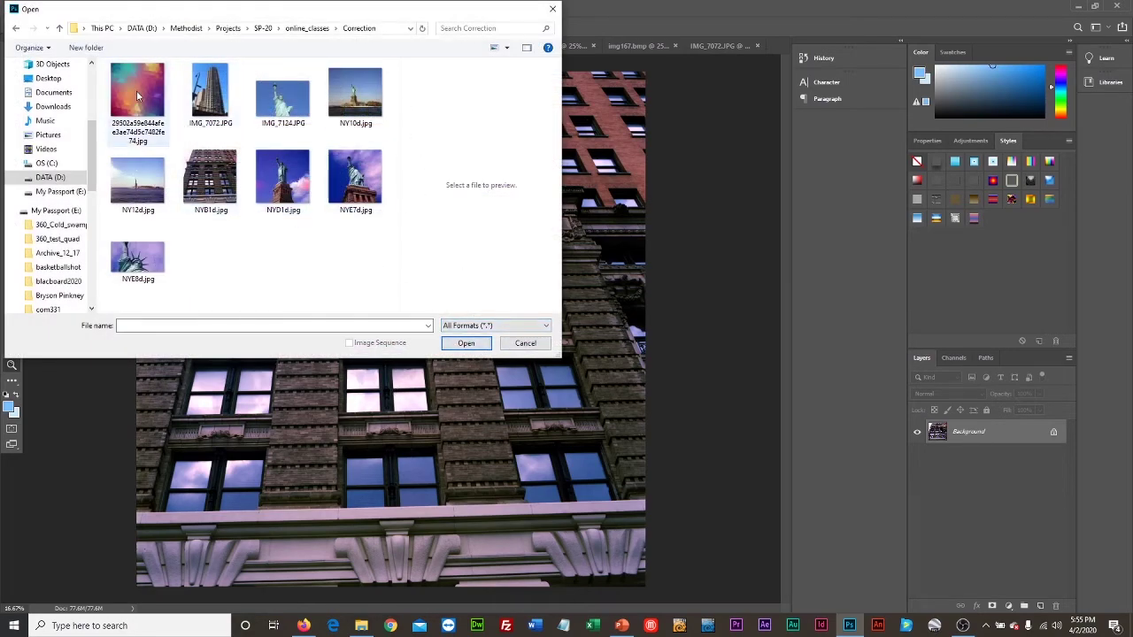
- Open the triangle pattern 29502a59e844afee3ae74d5c7482fe74.jpg and resize the image to 1920 x 1920 pixels
click(136, 90)
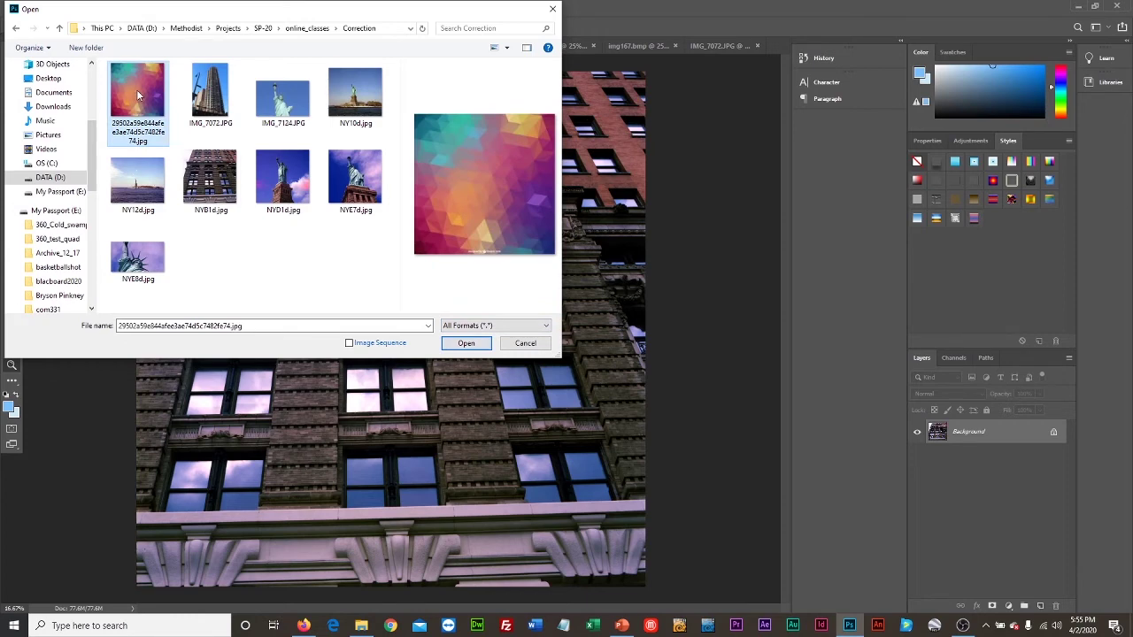
click(467, 343)
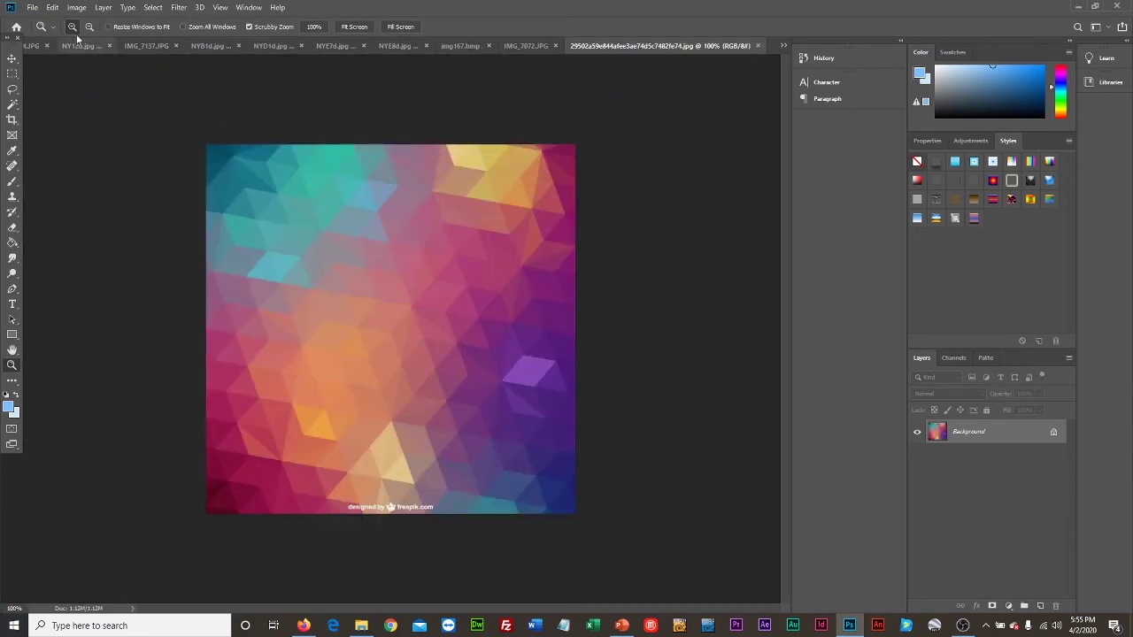
click(77, 7)
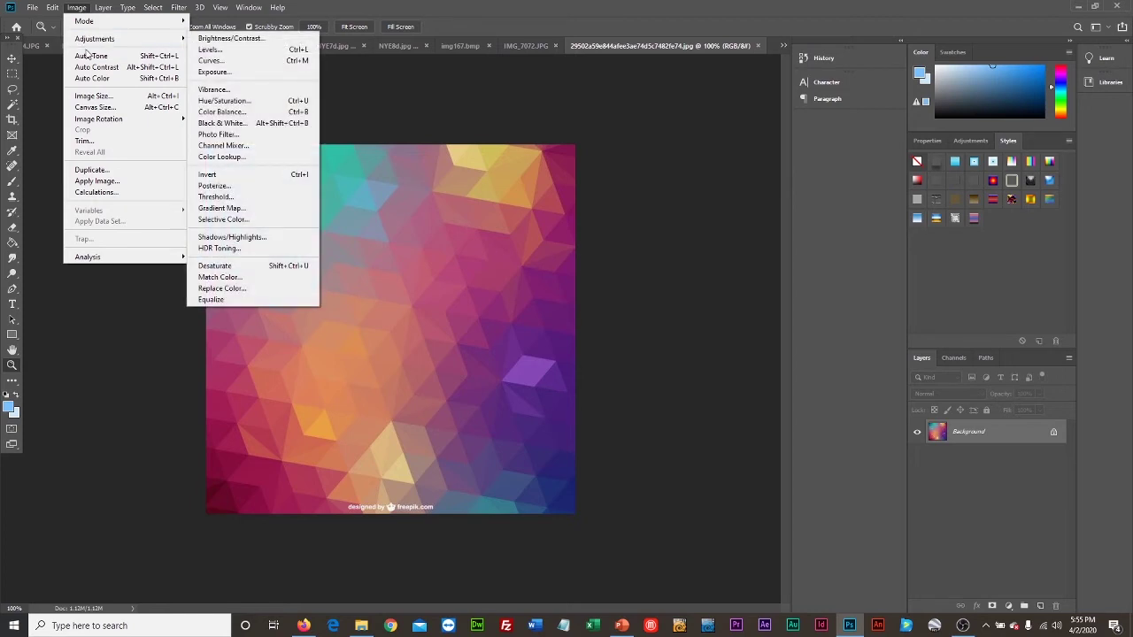
click(92, 96)
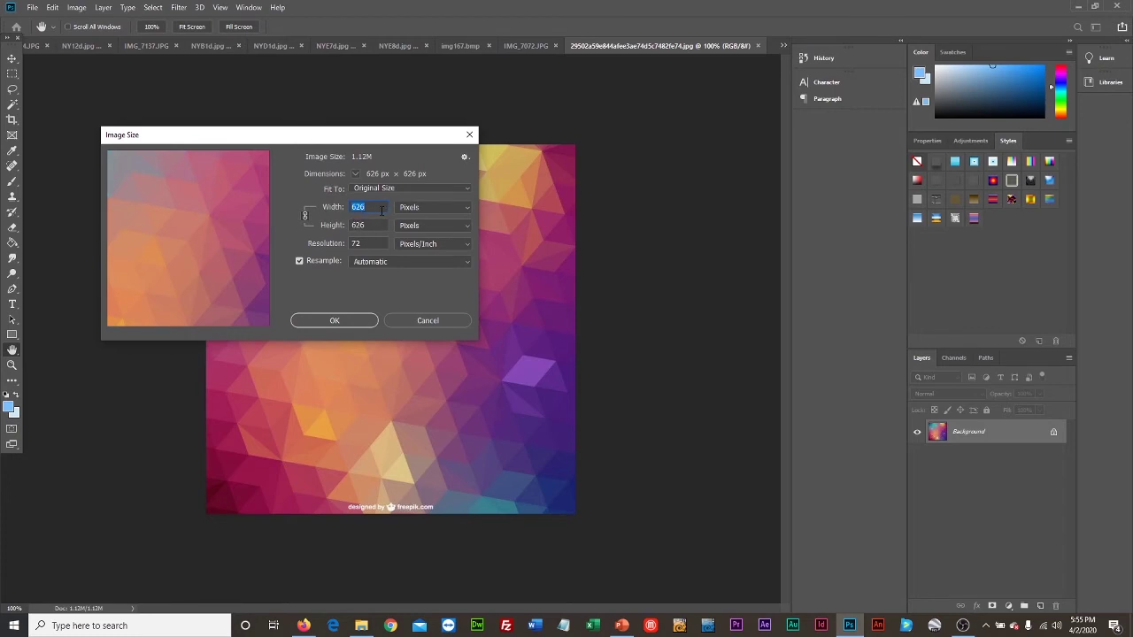
text(19)
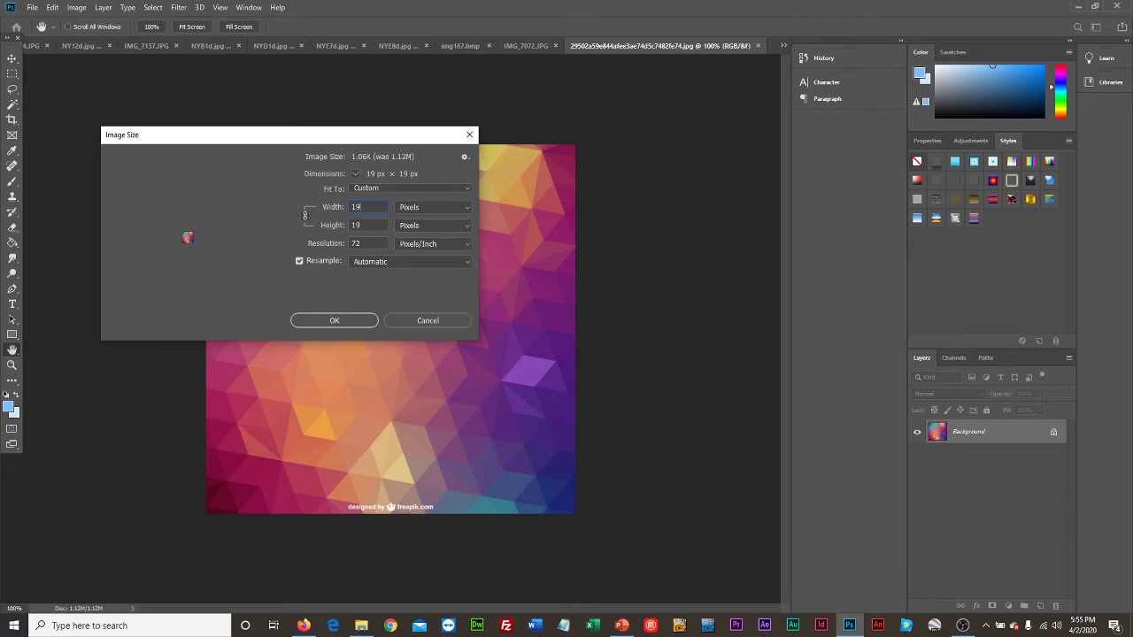
text(20)
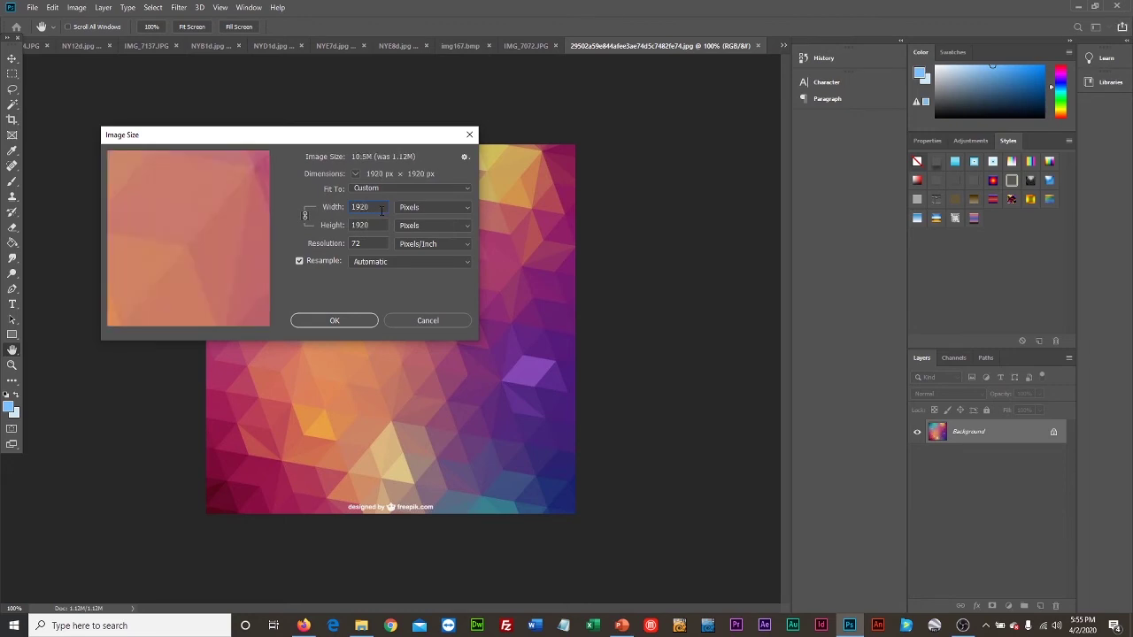
click(352, 321)
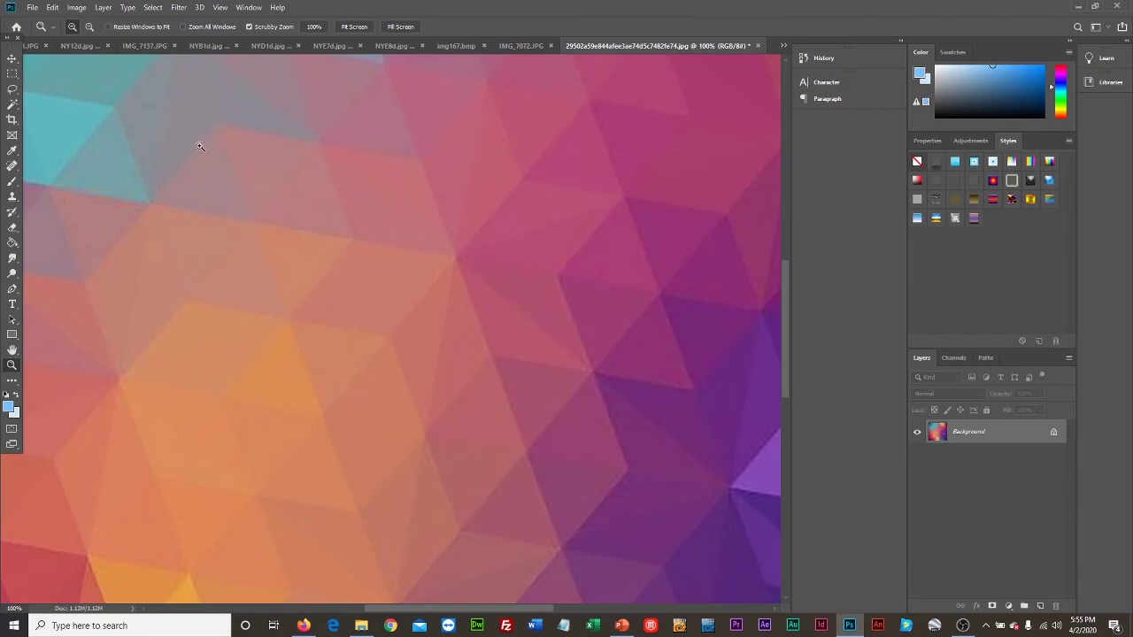
- Copy the entire triangle pattern and paste it into NYB1d.jpg as a new layer above the building photo
click(153, 8)
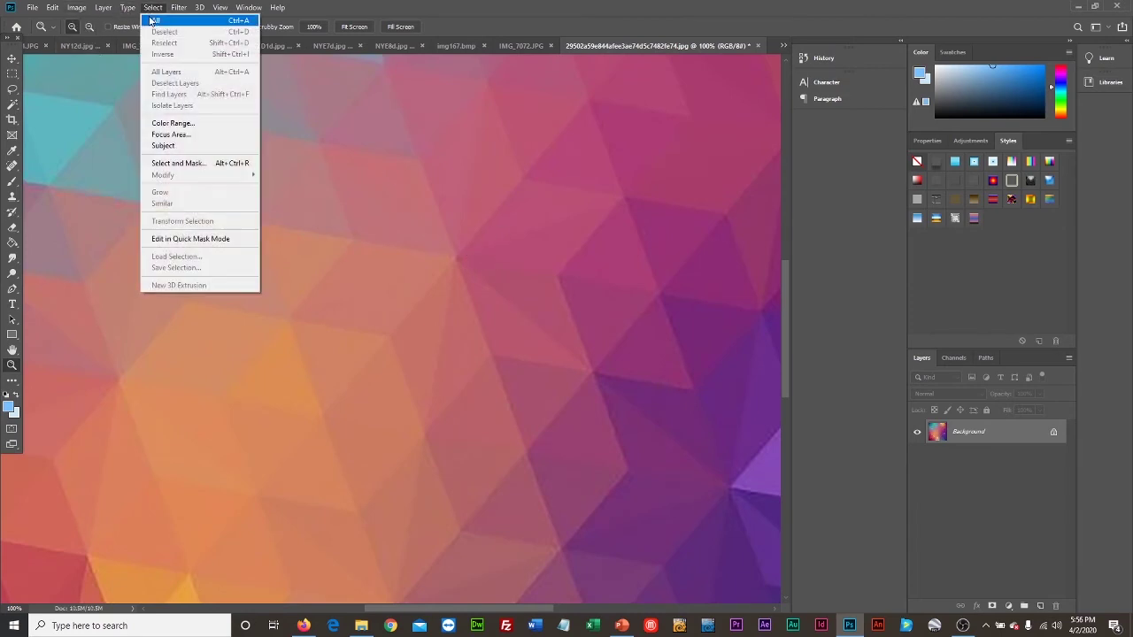
click(156, 20)
click(78, 8)
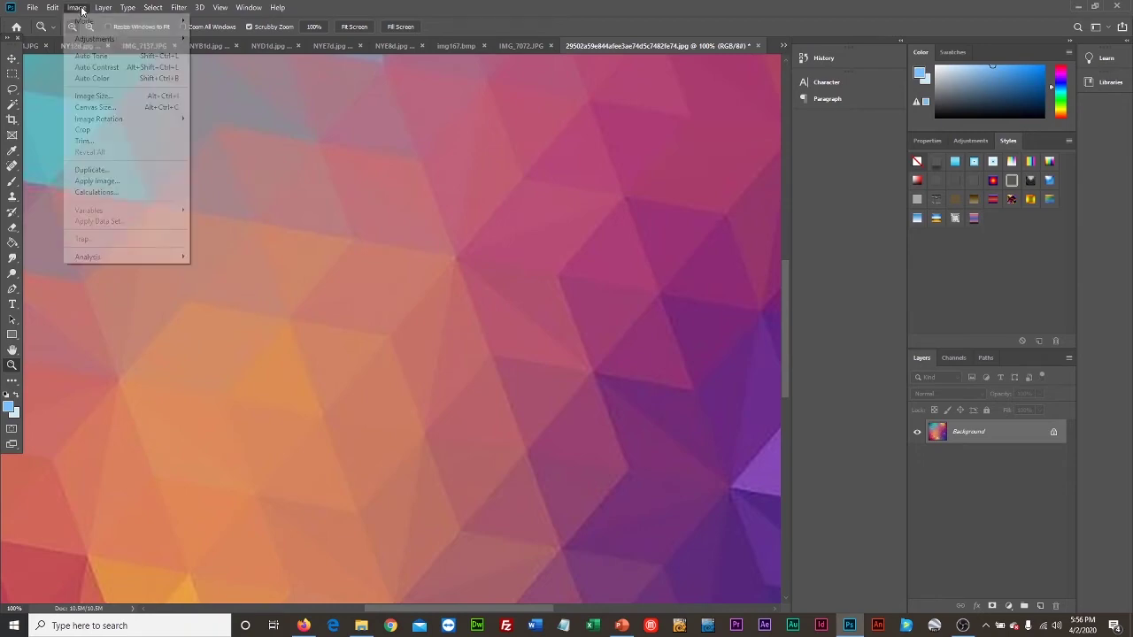
mouse_move(52, 8)
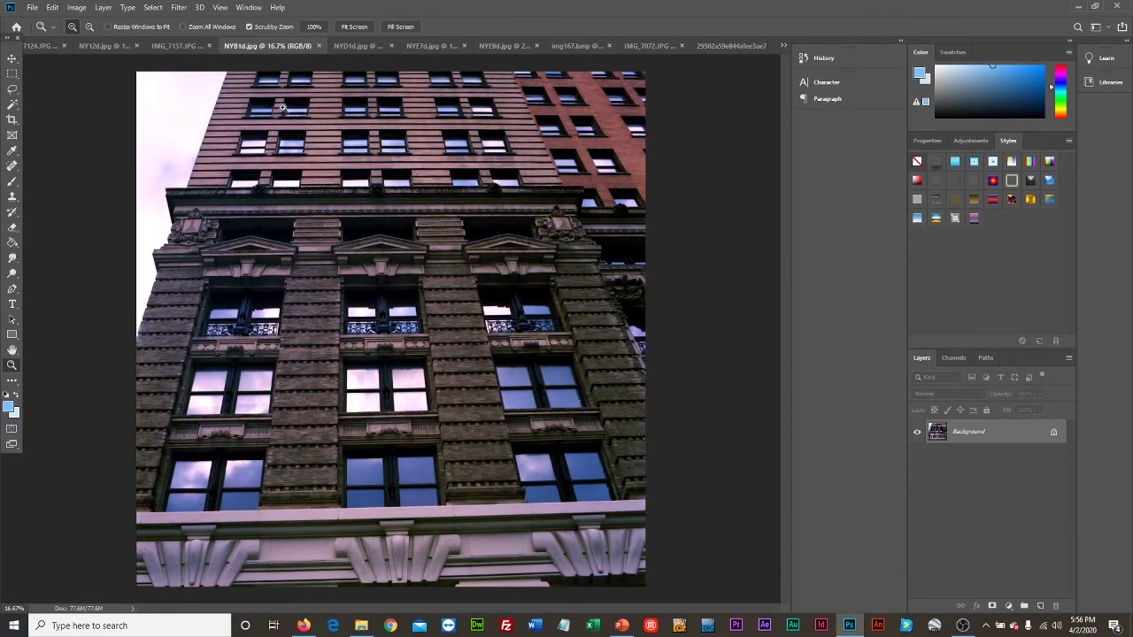
click(52, 8)
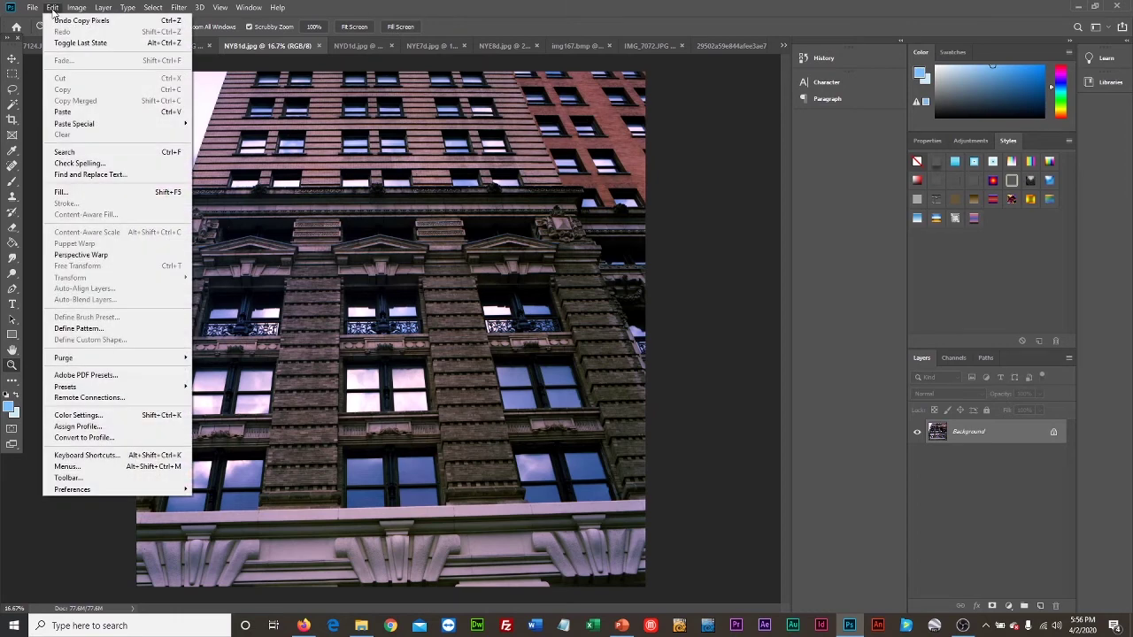
click(76, 110)
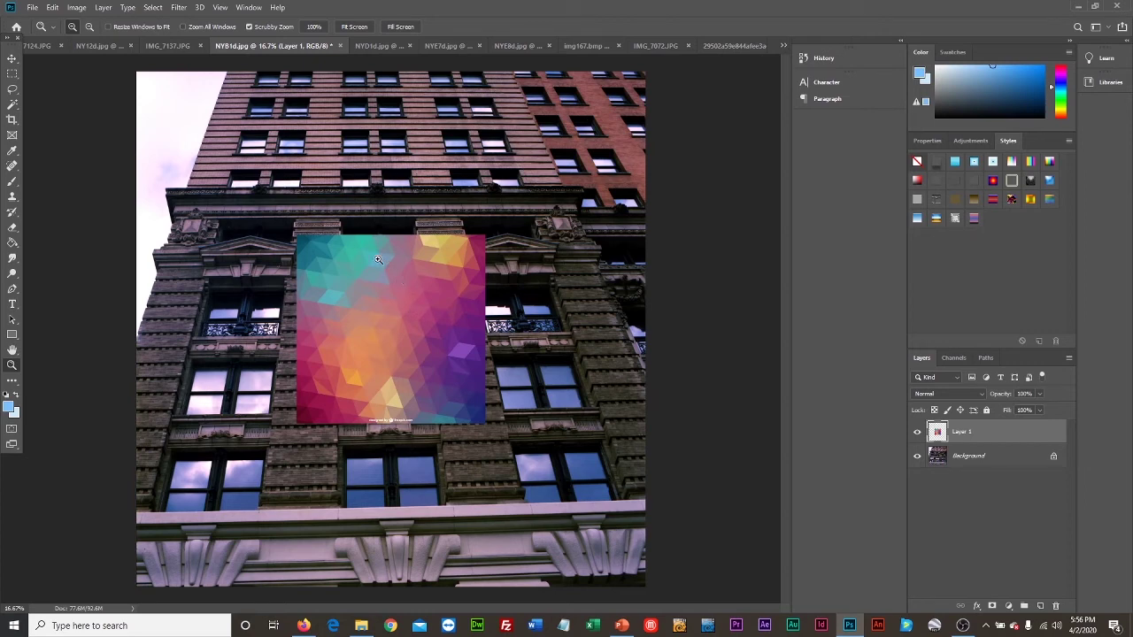
- Scale the pasted pattern on Layer 1 to about 271% and align it with the photo's upper edge to cover the building
click(52, 8)
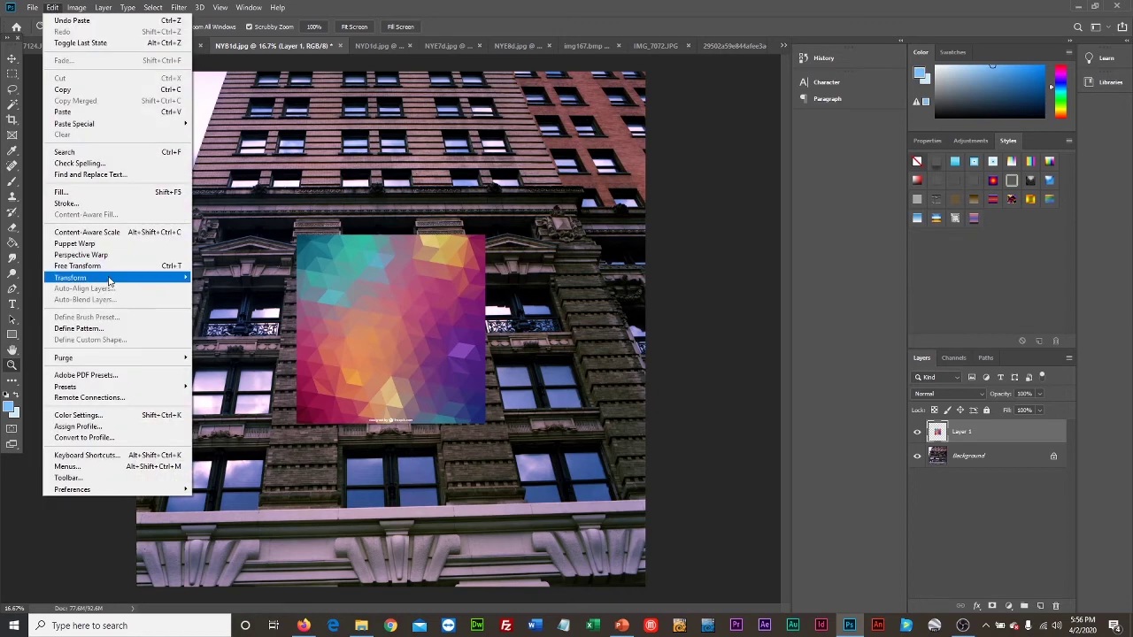
mouse_move(115, 278)
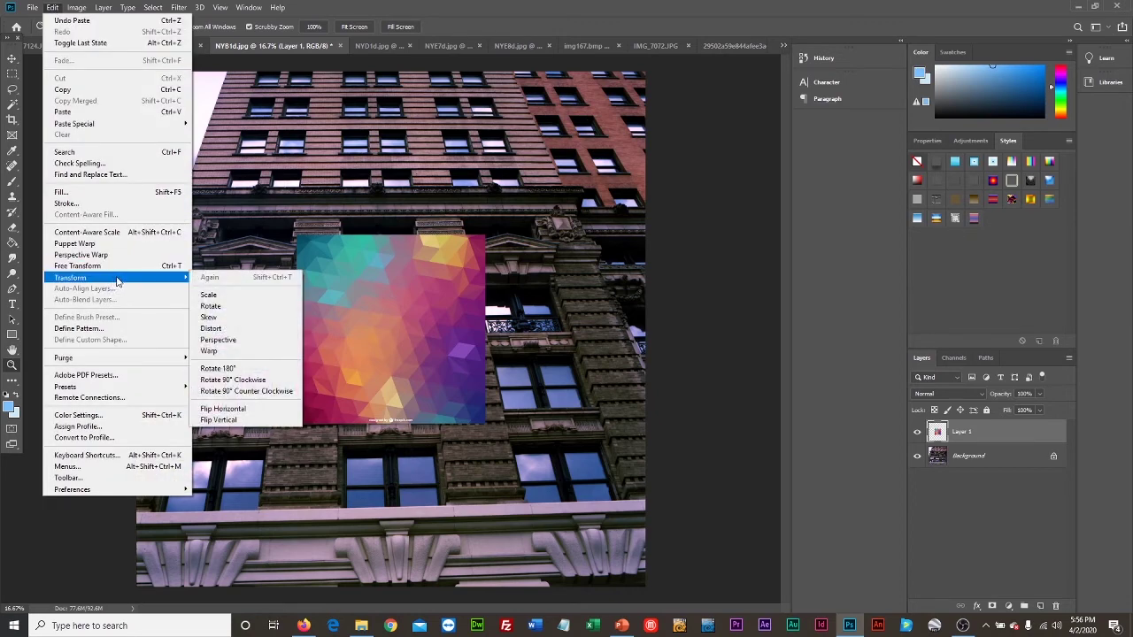
click(226, 294)
drag(293, 233, 136, 72)
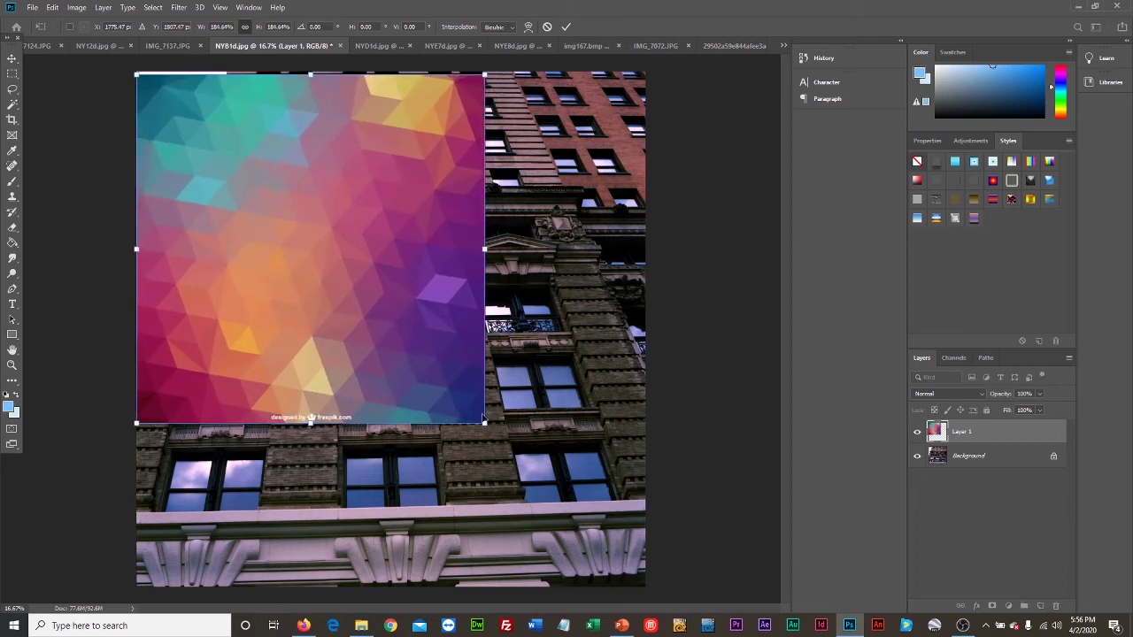
drag(483, 423, 674, 565)
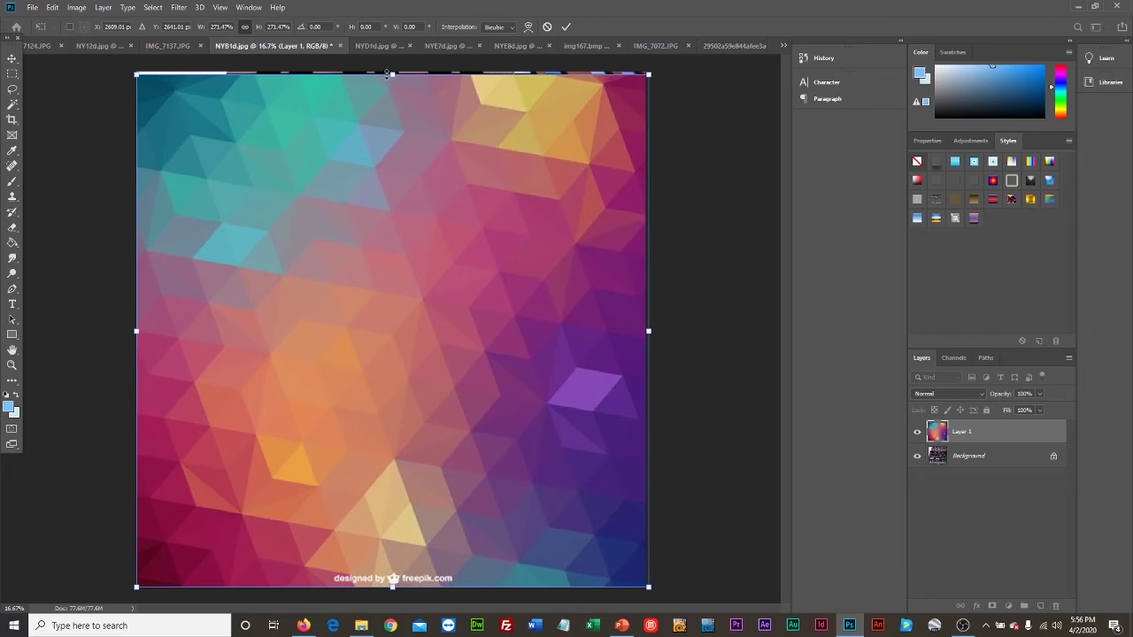
drag(384, 110, 396, 122)
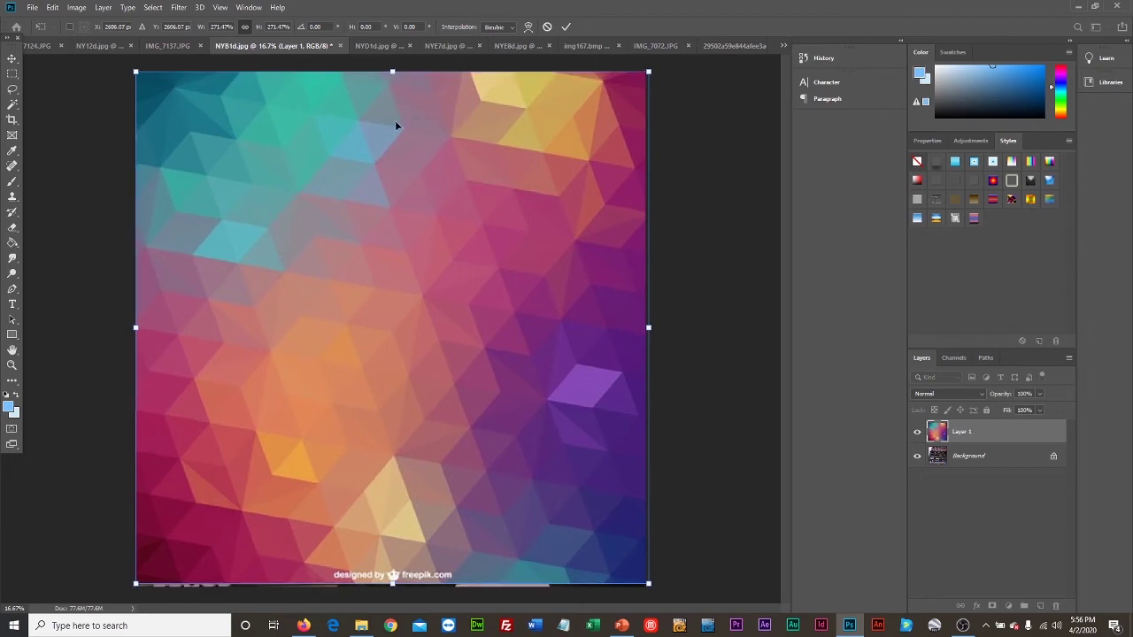
key(Return)
- Unlock the Background layer of the building photo and place the pattern's Layer 1 beneath it
key(z)
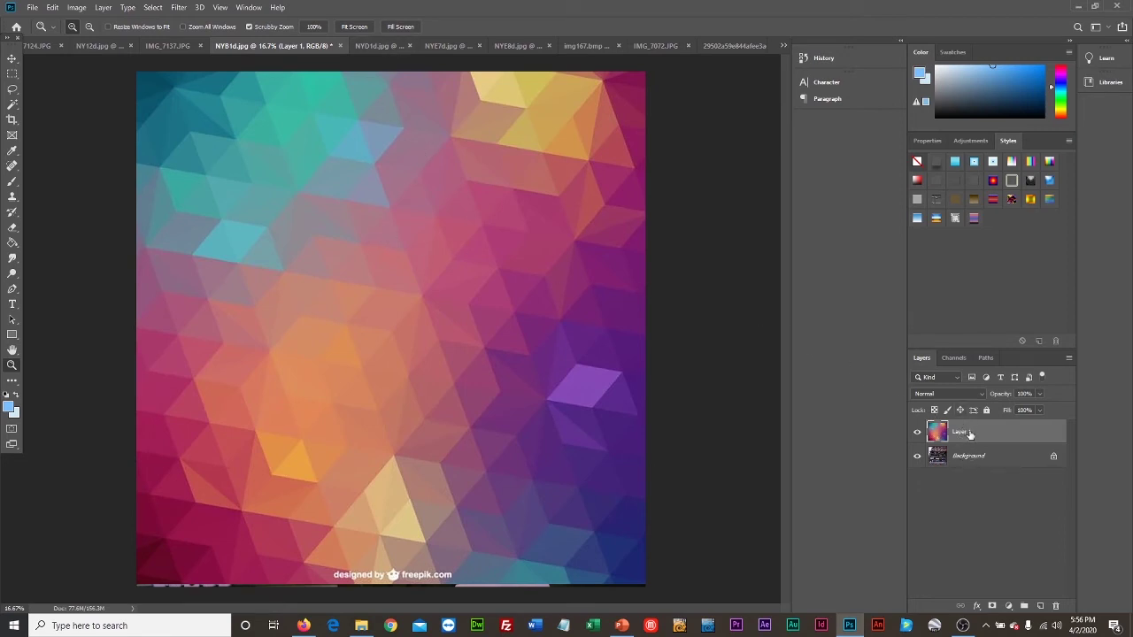
click(1054, 457)
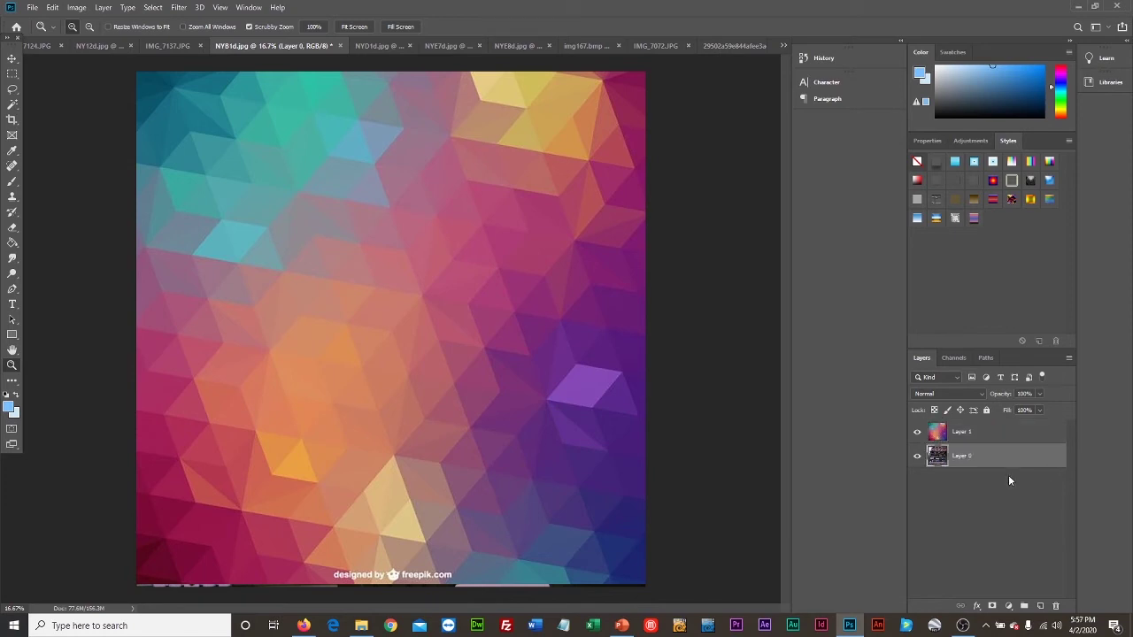
drag(993, 435, 993, 480)
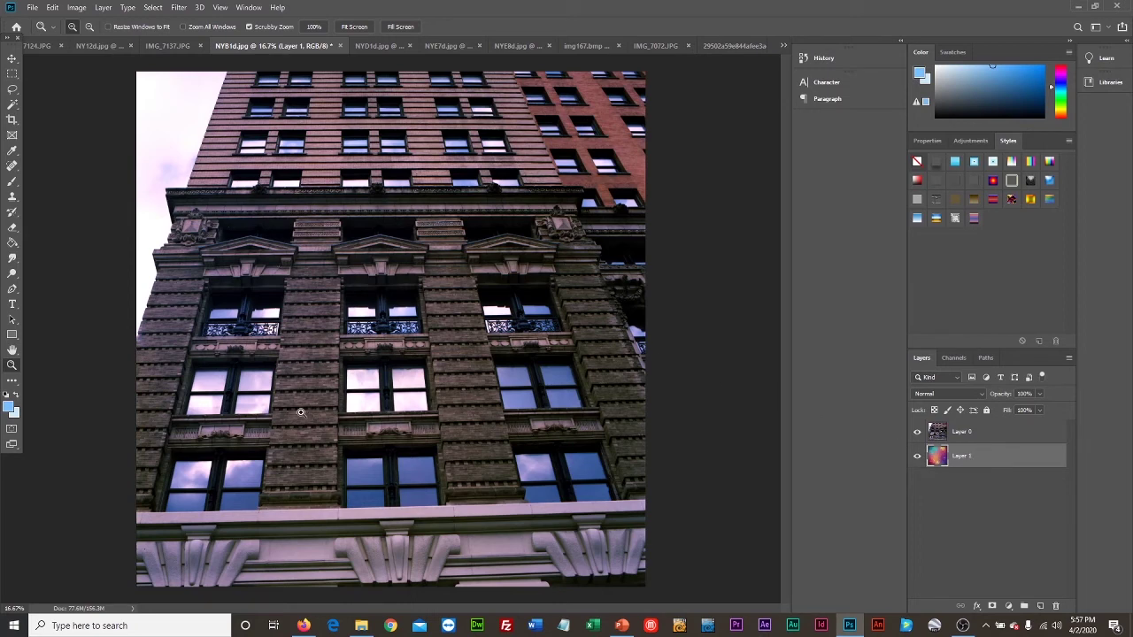
- Zoom in to 66.7% on the building's windows below the balconies and activate the Rectangular Marquee tool
click(216, 407)
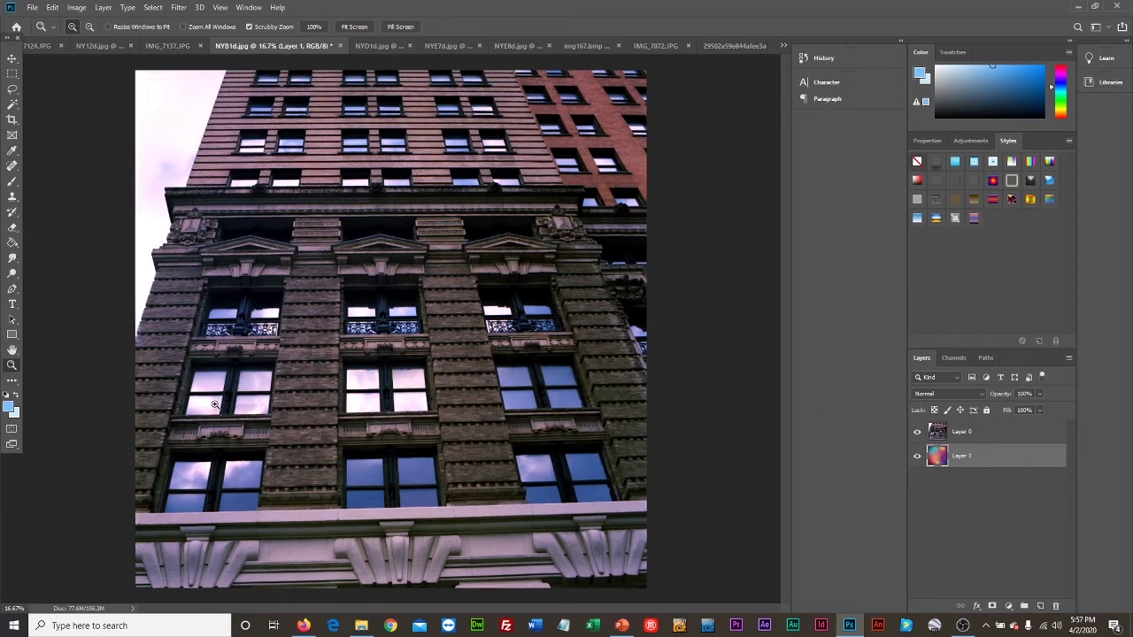
click(169, 400)
click(158, 400)
click(136, 400)
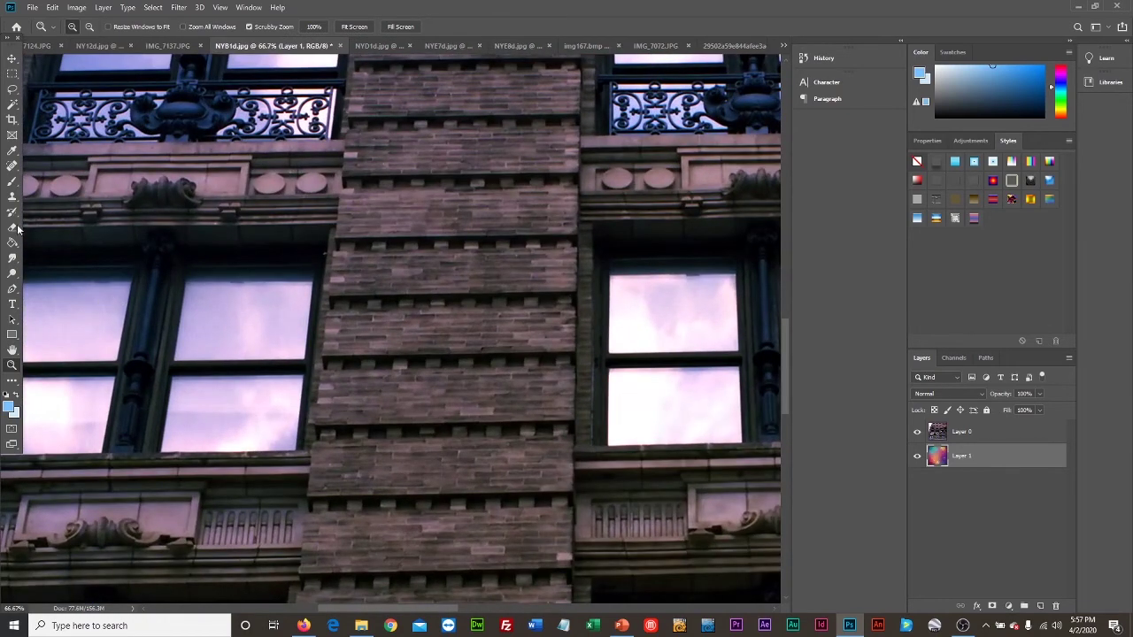
click(13, 73)
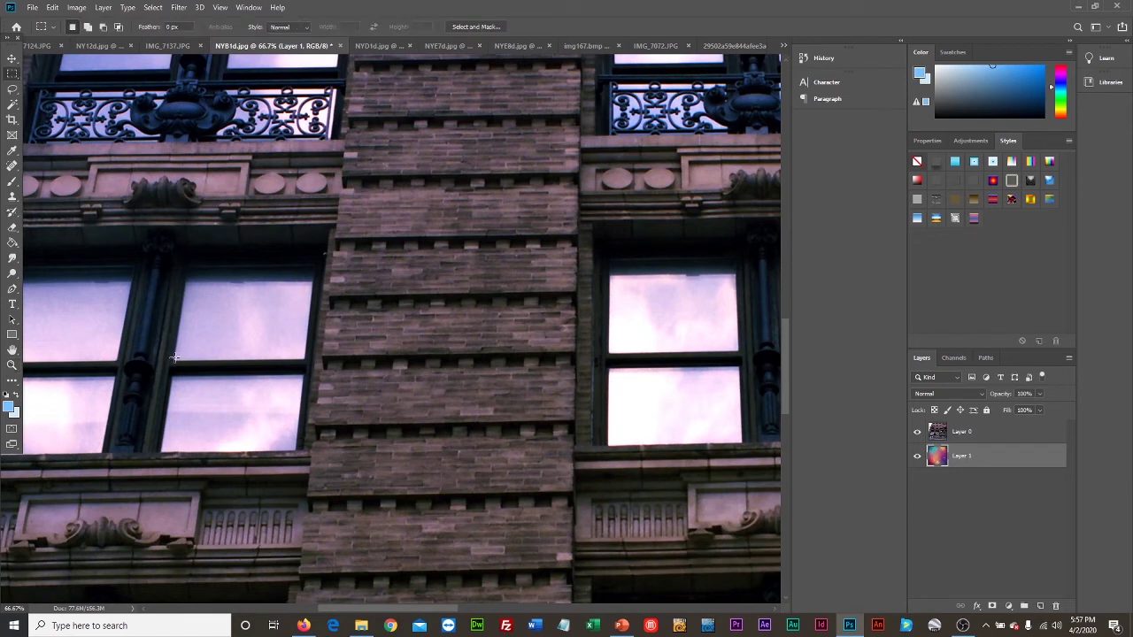
drag(174, 358, 305, 283)
drag(253, 317, 258, 310)
key(Right)
key(Right)
key(Right)
key(Right)
key(Right)
key(Right)
key(ctrl+d)
- Select a rectangle inside the left window's upper-right pane, delete it from Layer 0, and clear the selection
drag(188, 281, 309, 360)
click(983, 432)
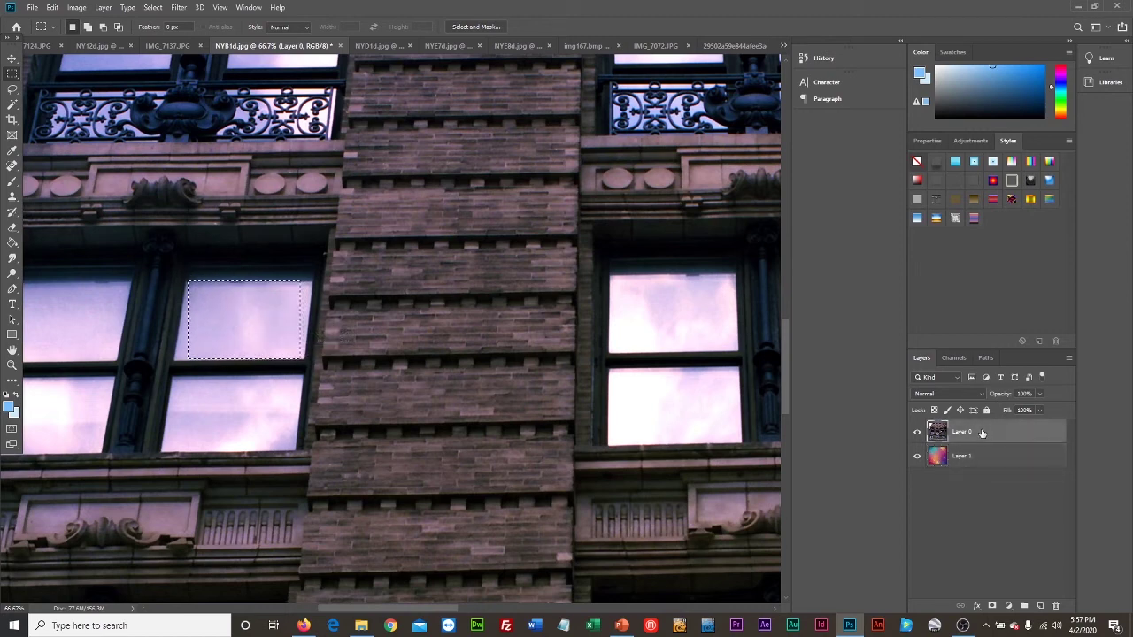
key(Delete)
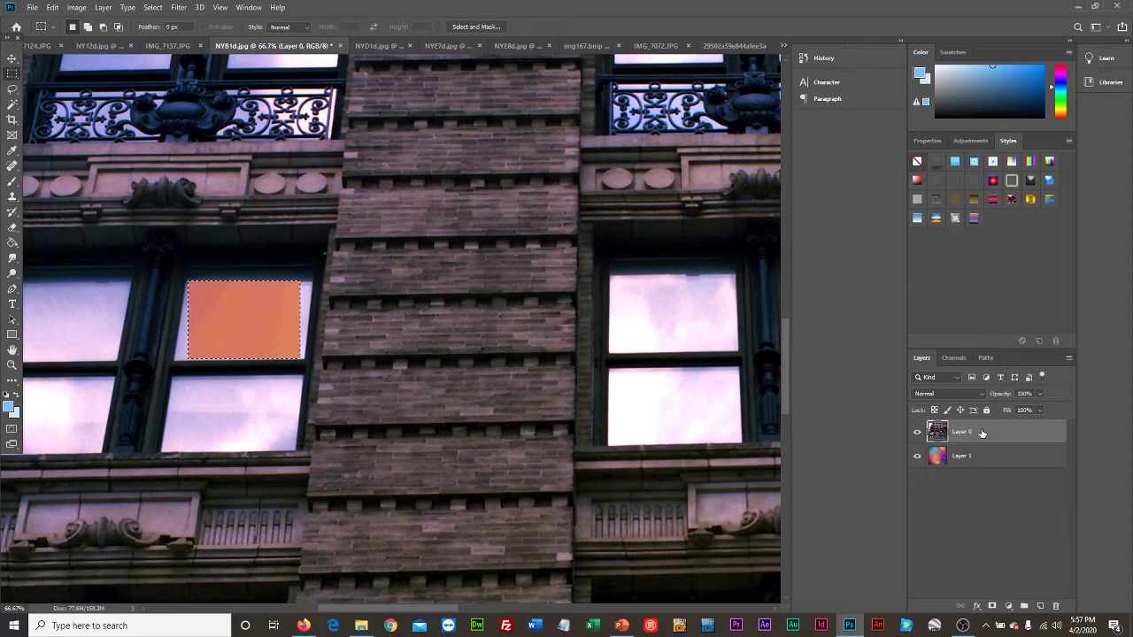
click(274, 322)
- Erase the leftover reflection around the opening in the upper-right pane with a 77 px Eraser
click(11, 232)
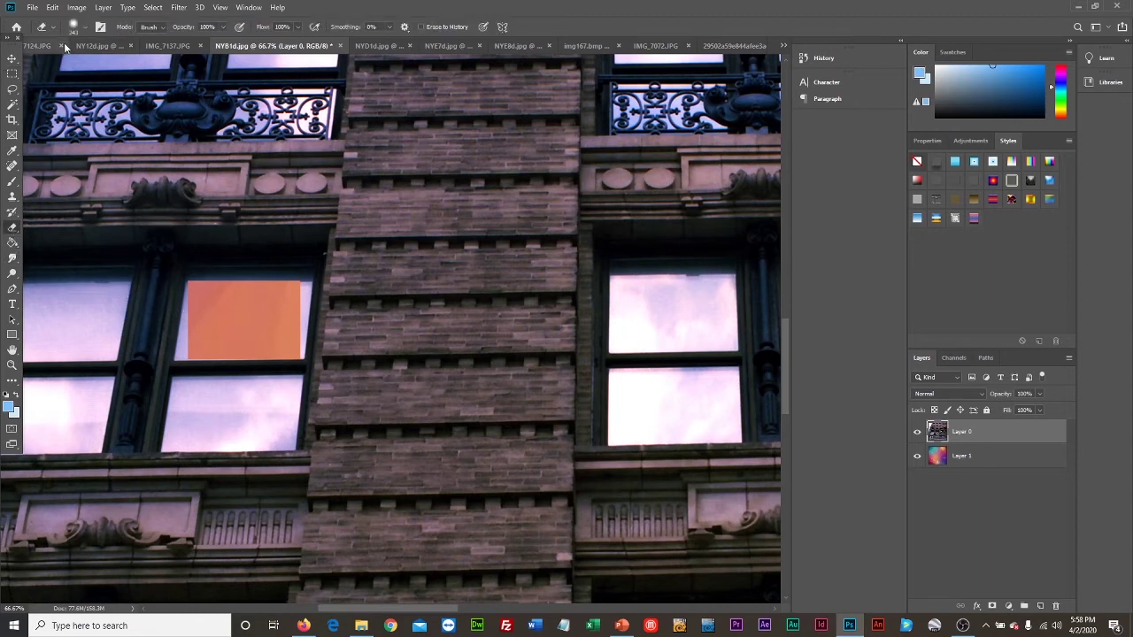
click(87, 27)
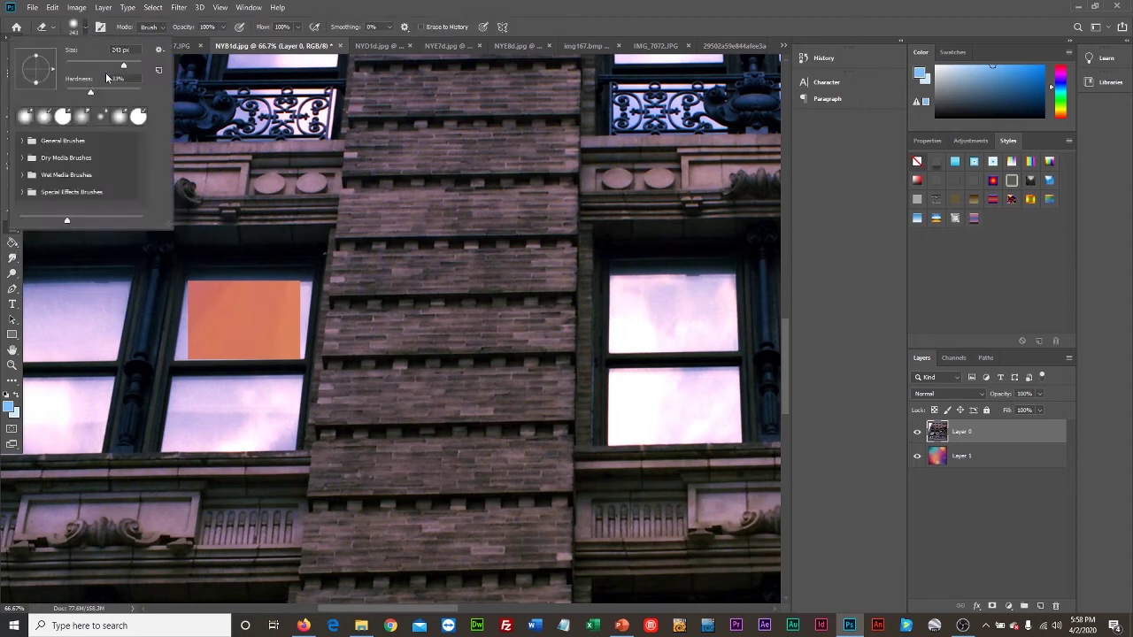
click(285, 326)
mouse_move(292, 304)
mouse_down()
mouse_move(297, 285)
mouse_move(294, 347)
mouse_move(275, 347)
mouse_move(204, 332)
mouse_move(195, 341)
mouse_move(196, 298)
mouse_move(188, 347)
mouse_move(288, 298)
mouse_up()
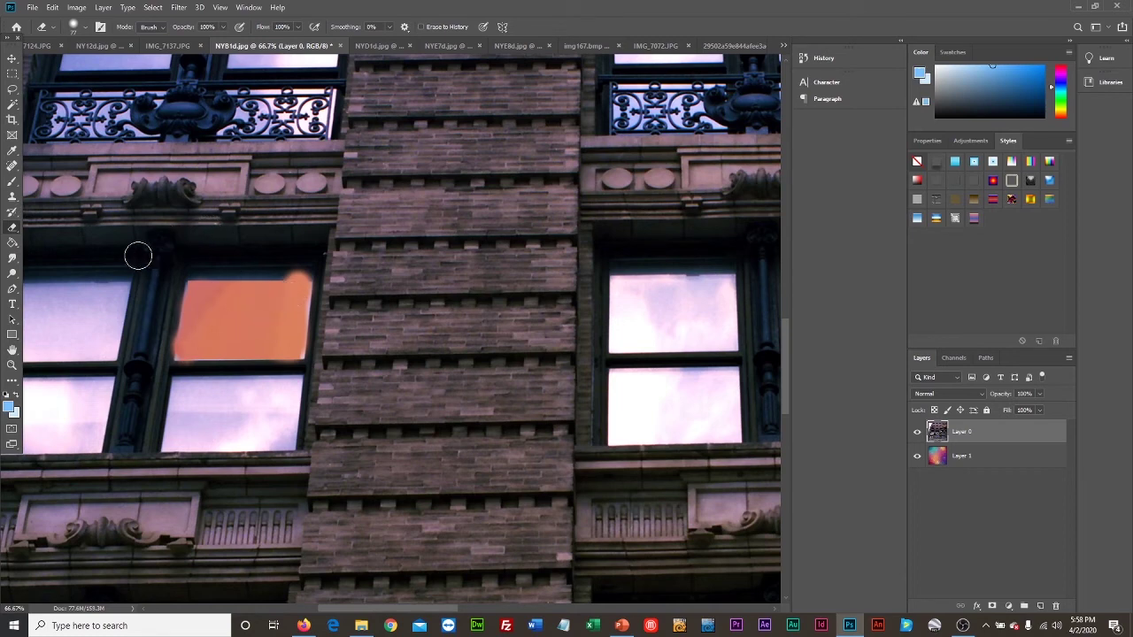
- Delete the reflections in the same window's upper-left and lower-left panes from Layer 0 using the Magic Wand at tolerance 50
click(10, 365)
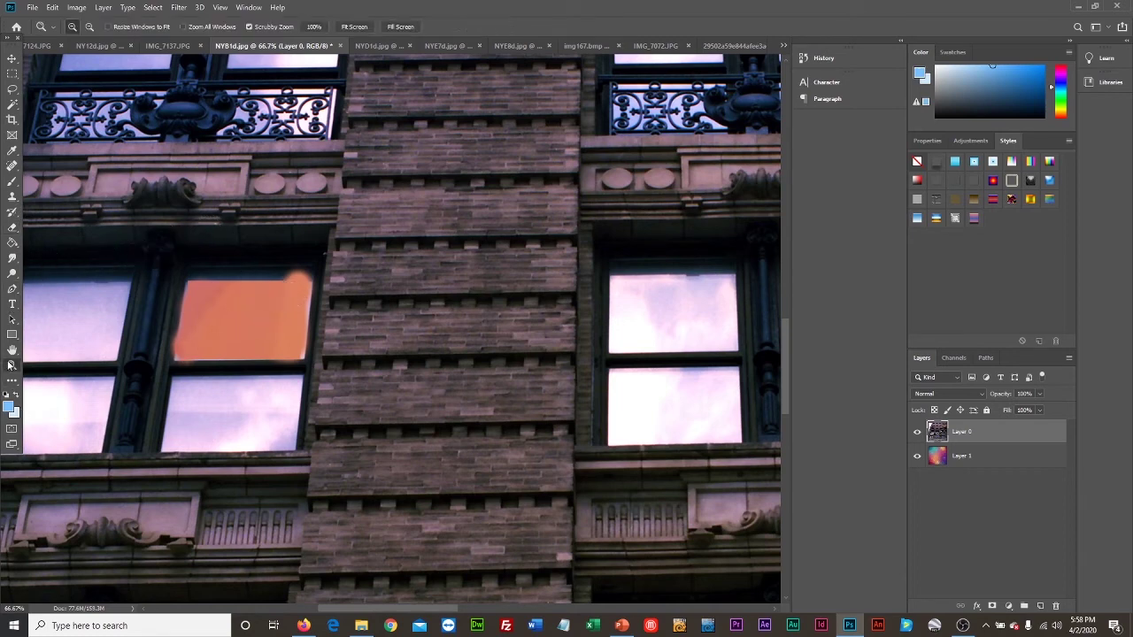
alt+click(381, 325)
alt+click(381, 326)
alt+click(381, 326)
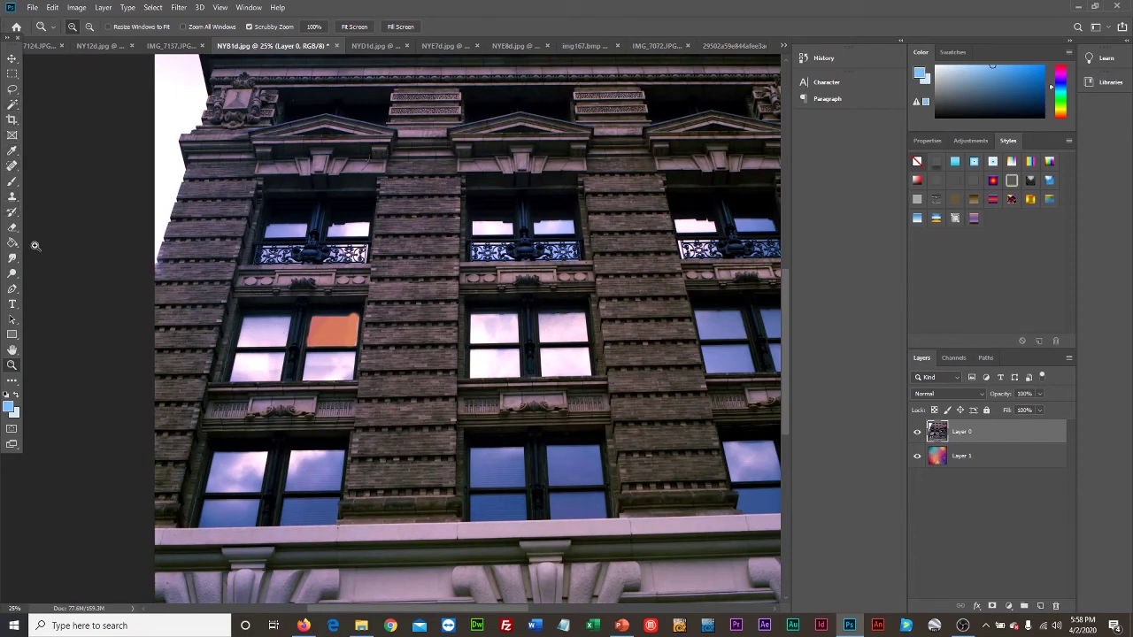
click(13, 106)
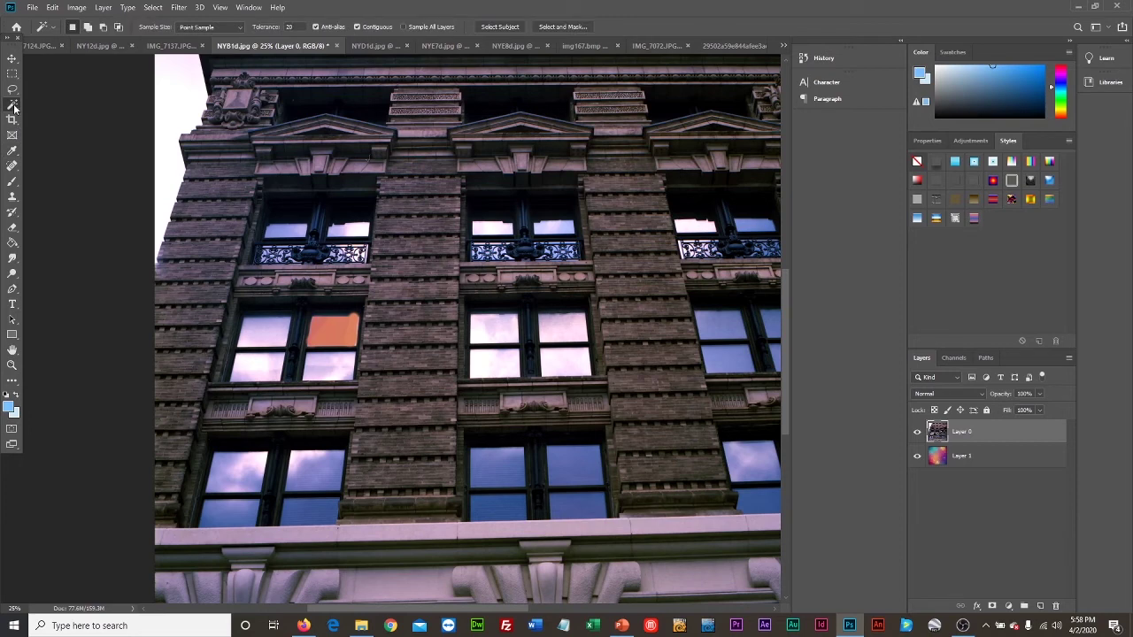
click(270, 334)
click(280, 343)
key(ctrl+BackSpace)
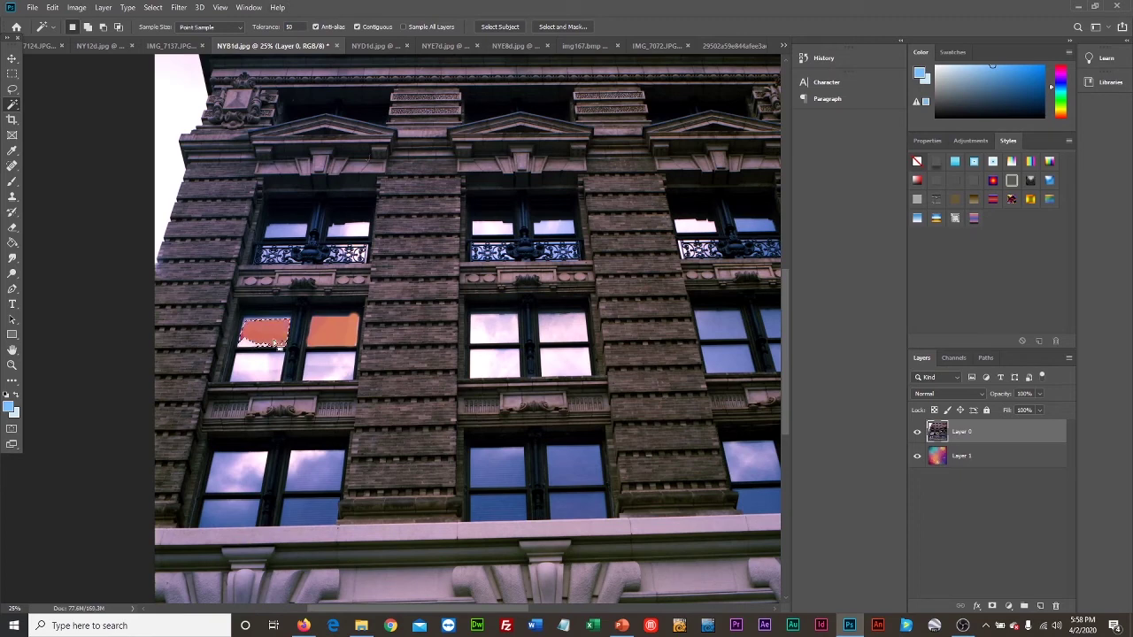
click(253, 370)
key(ctrl+BackSpace)
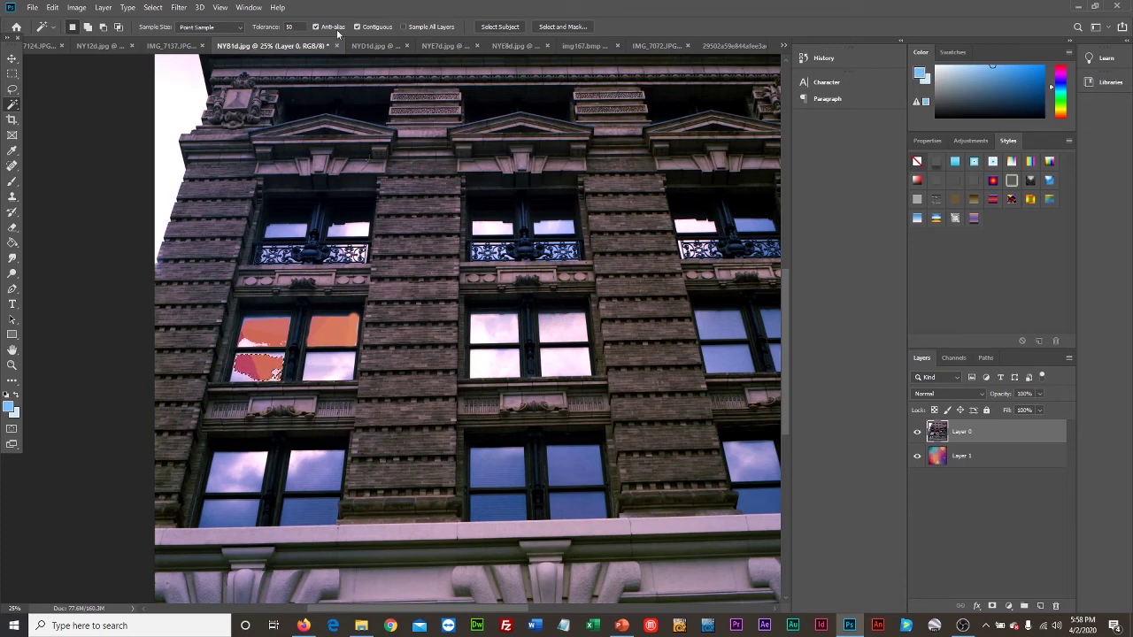
- Set the Magic Wand tolerance to 75 and delete the reflections in the middle window's two upper panes from Layer 0
text(75)
click(491, 341)
key(Delete)
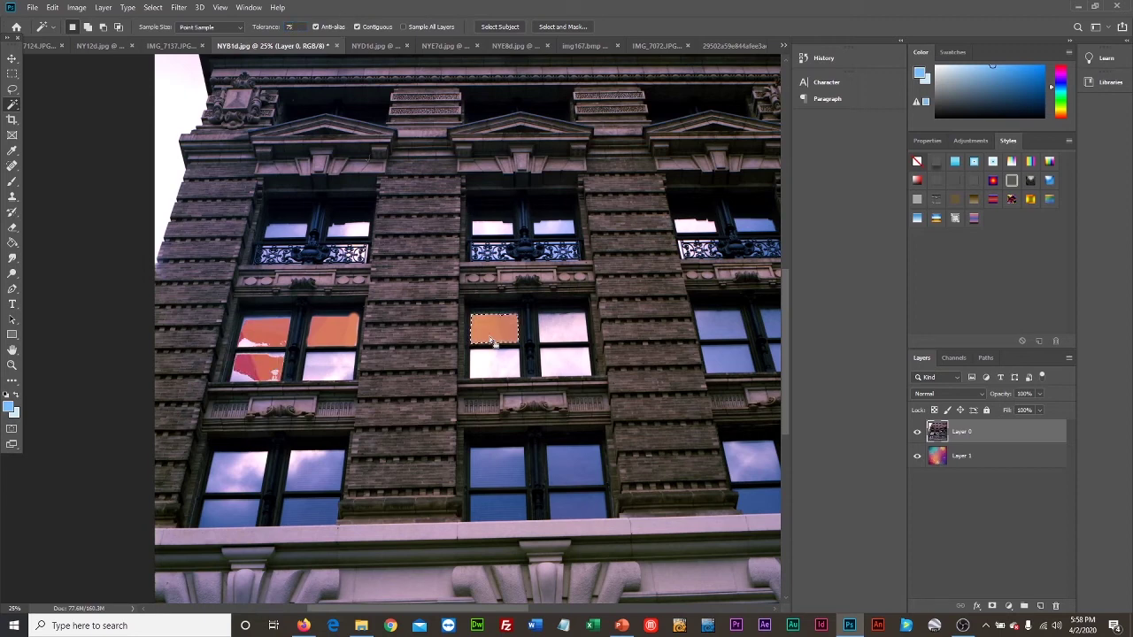
click(558, 334)
key(Delete)
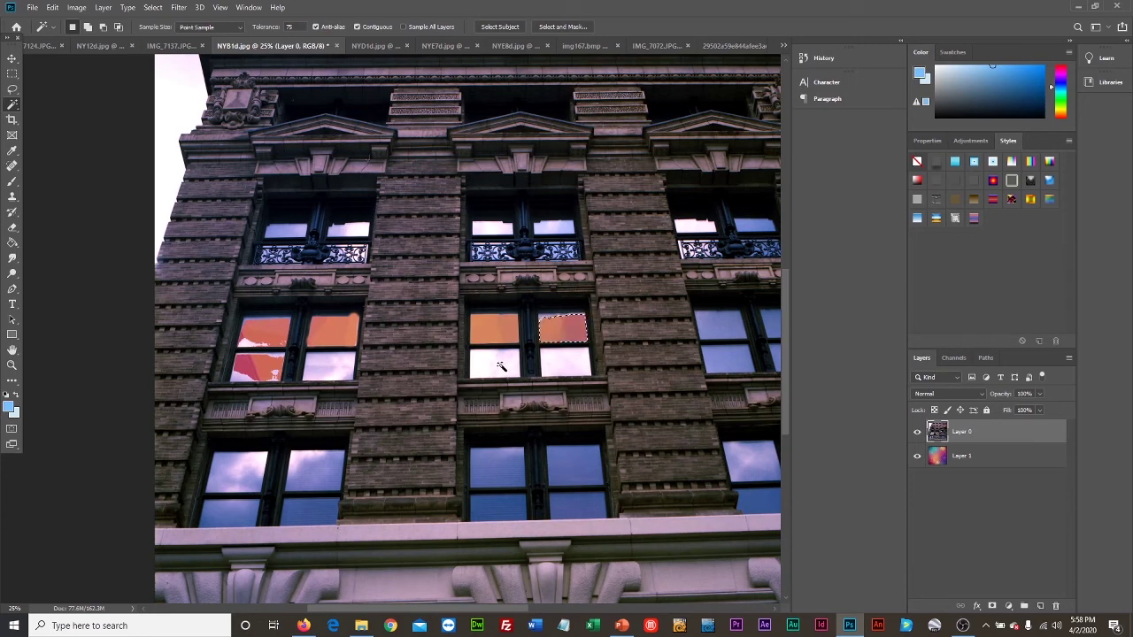
- Delete the reflections in the middle window's two lower panes and the two upper panes of the window beneath it from Layer 0
click(501, 370)
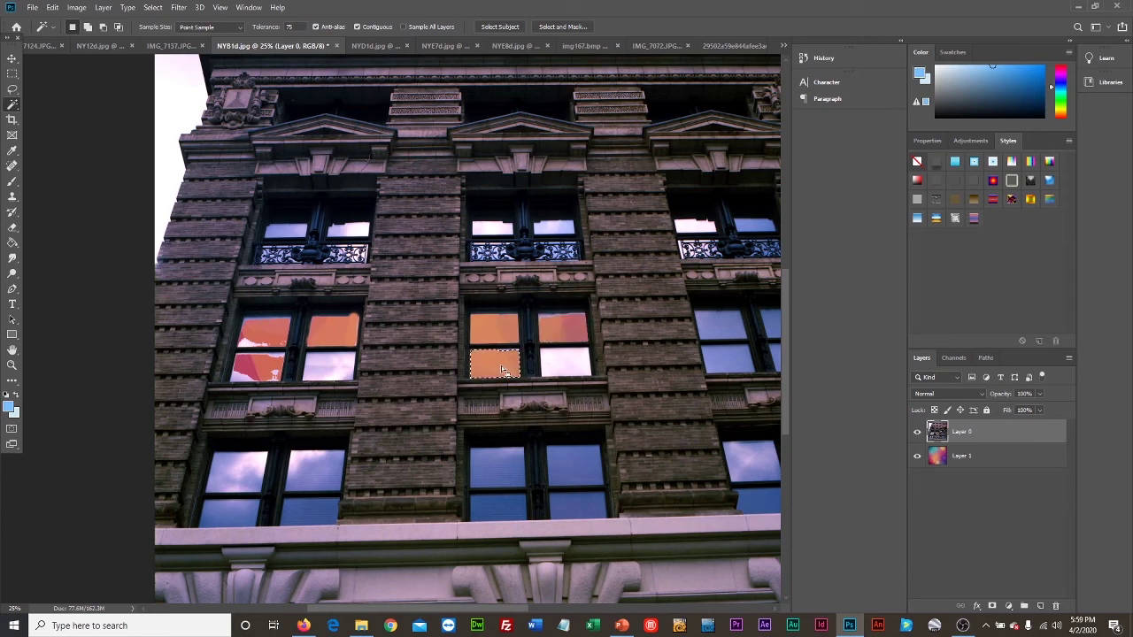
click(571, 363)
key(Delete)
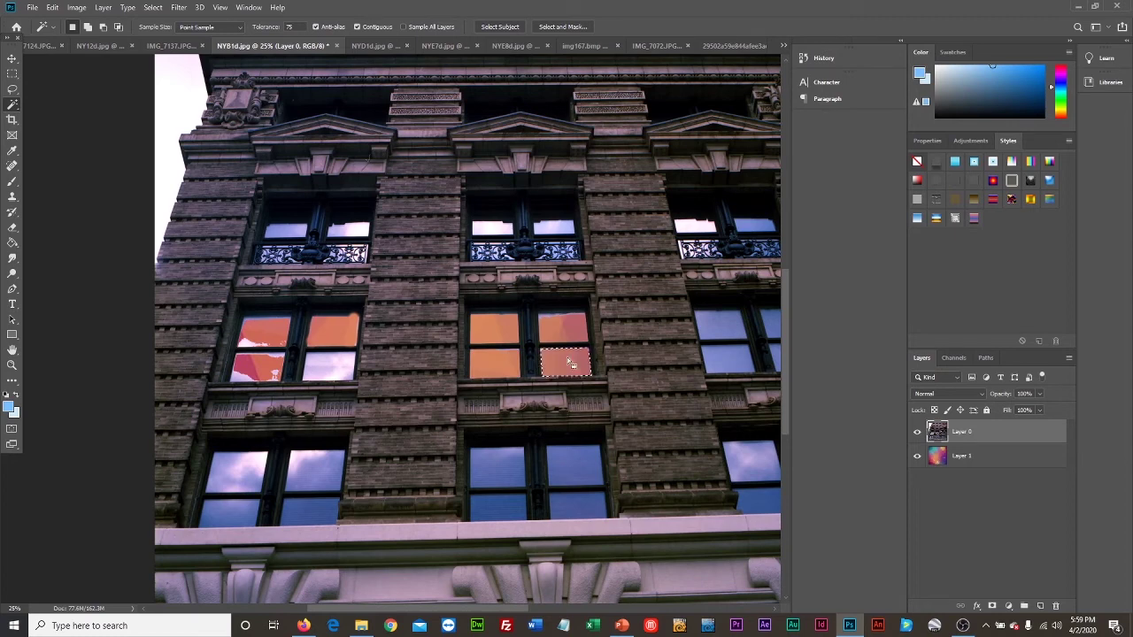
click(575, 476)
key(Delete)
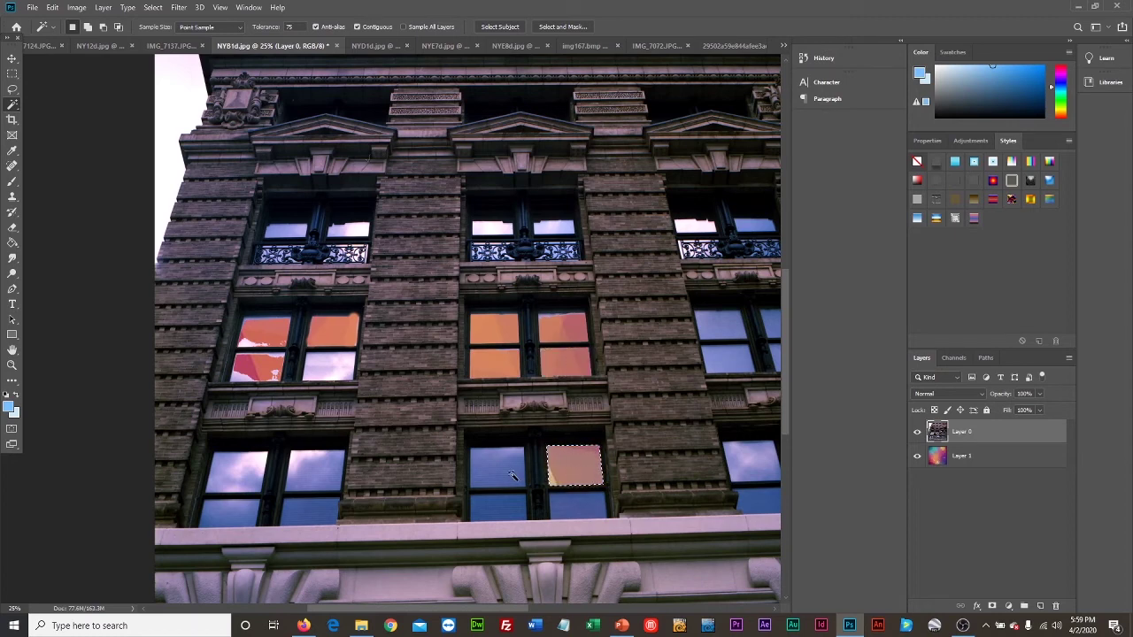
click(512, 474)
key(Delete)
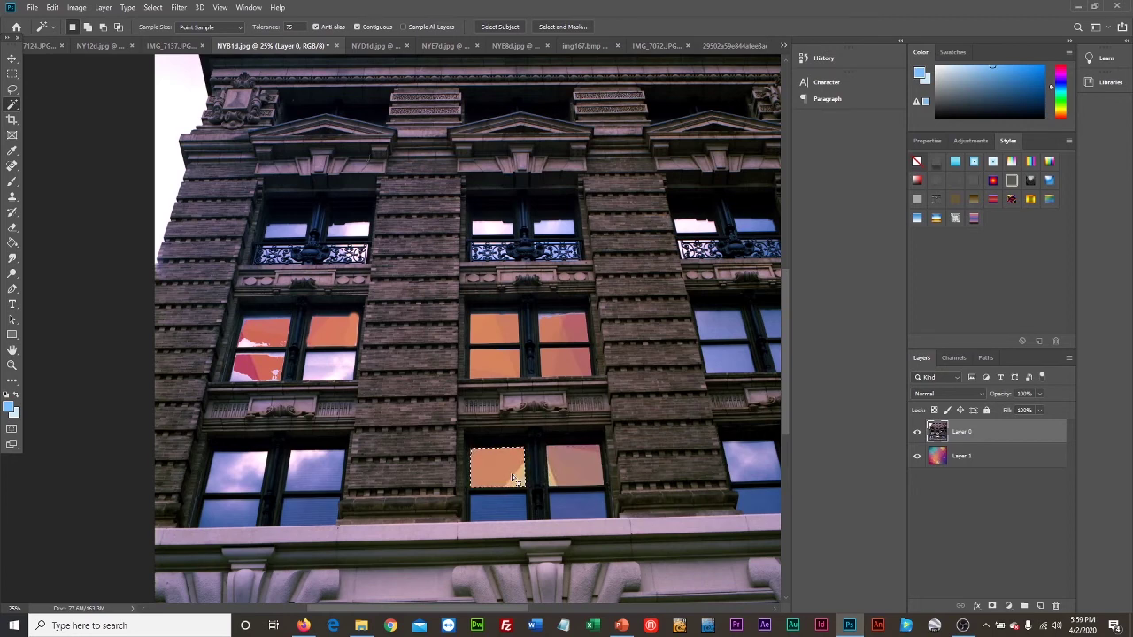
- Delete the reflections in the two left panes of the right window in the middle row from Layer 0
click(735, 329)
key(Delete)
click(727, 359)
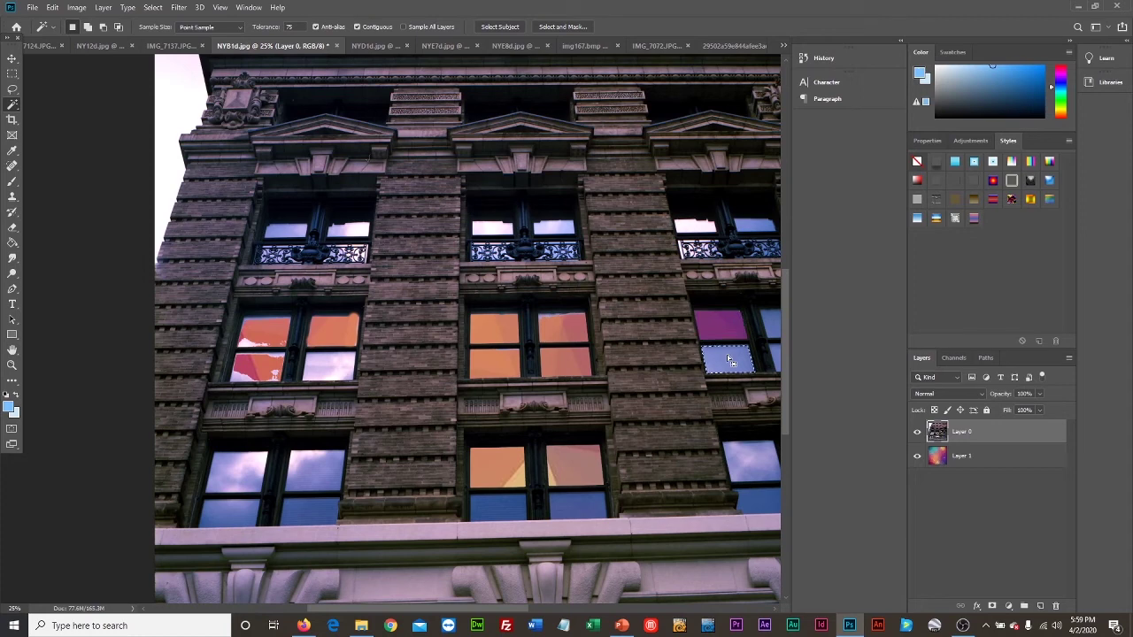
key(Delete)
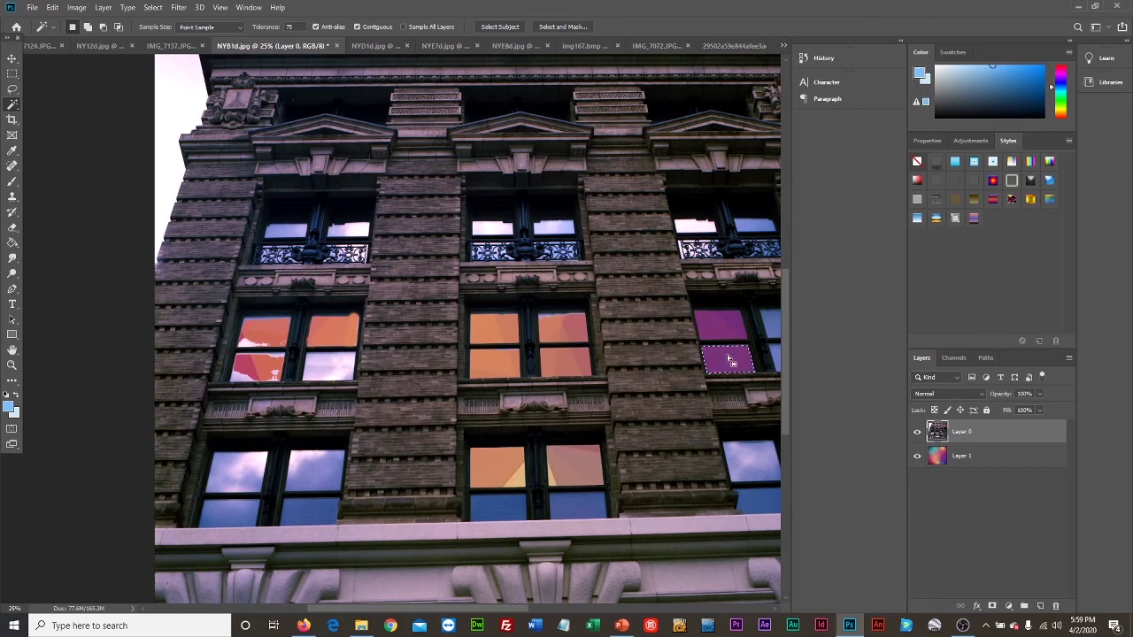
- Delete the reflections in the left window's lower-right pane and the two upper panes of the window below it
click(341, 366)
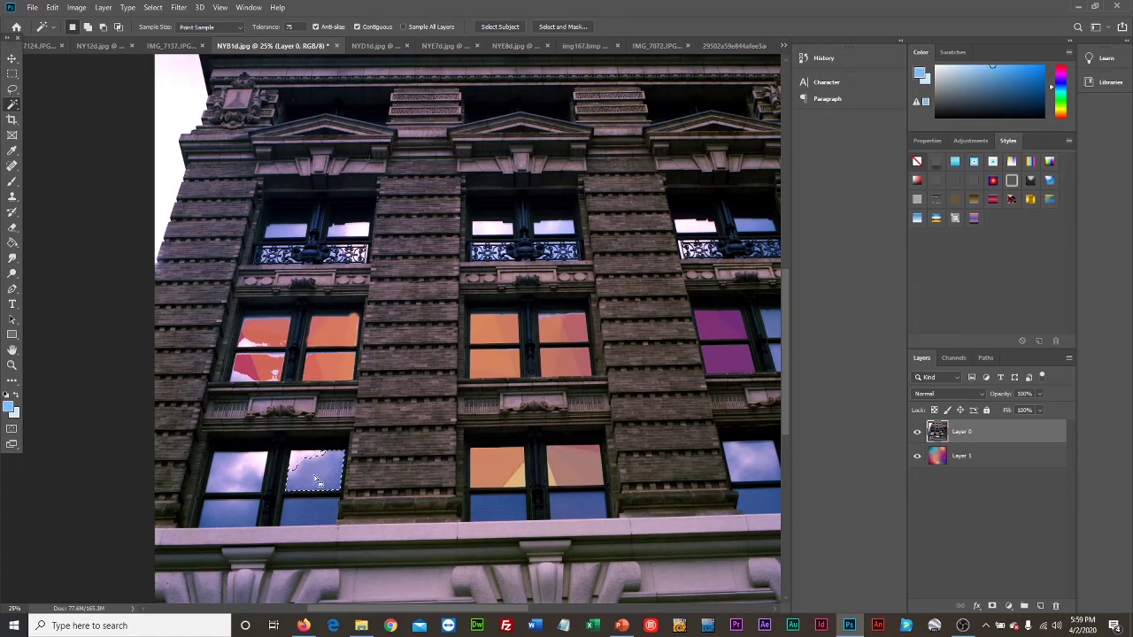
key(Delete)
click(237, 471)
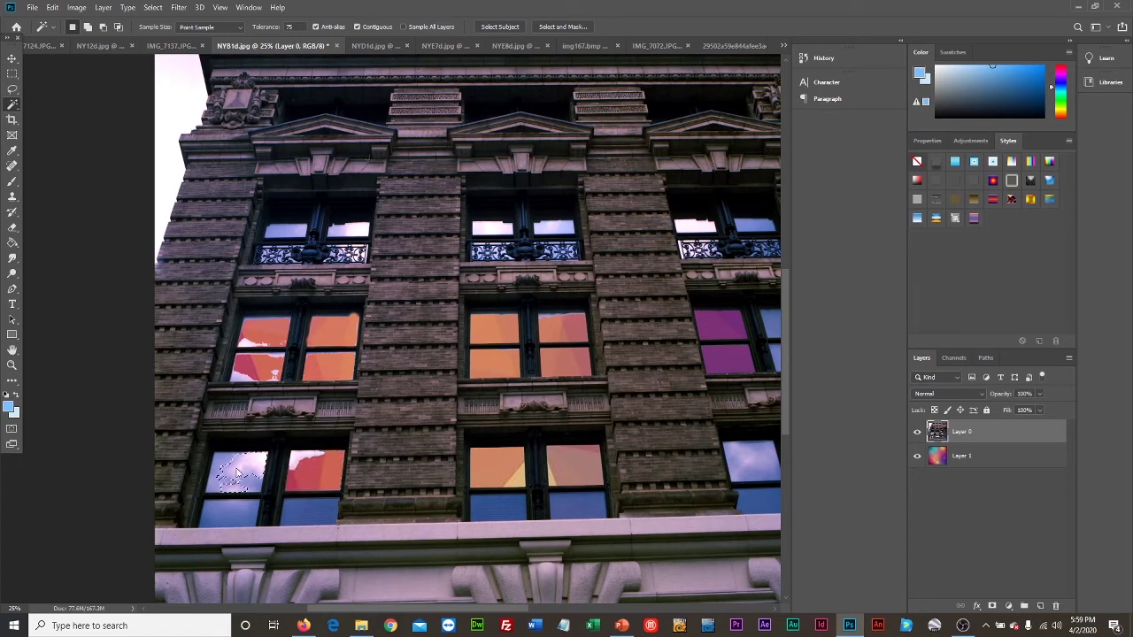
key(Delete)
click(231, 467)
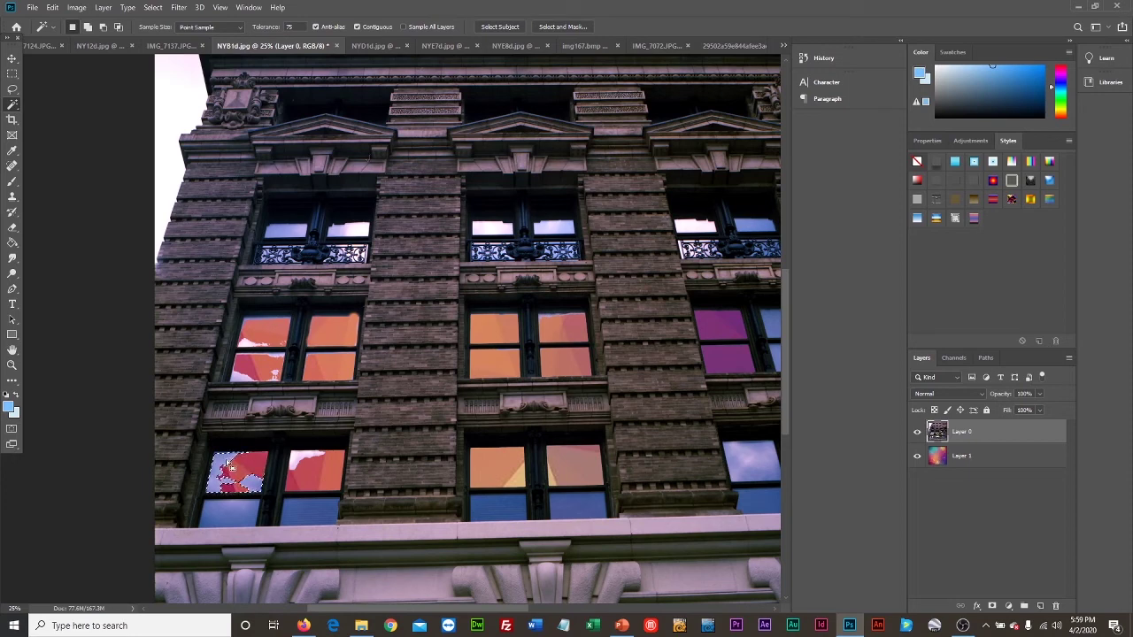
key(Delete)
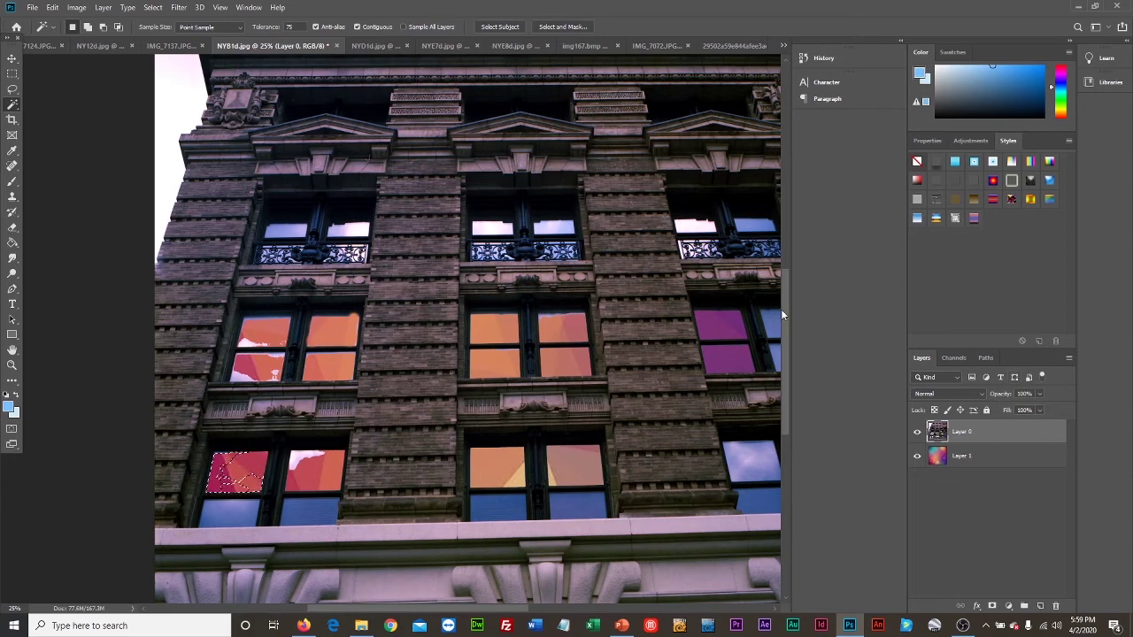
- Delete the reflections in the lower panes of the bottom row's middle and left windows from Layer 0
drag(781, 309, 780, 387)
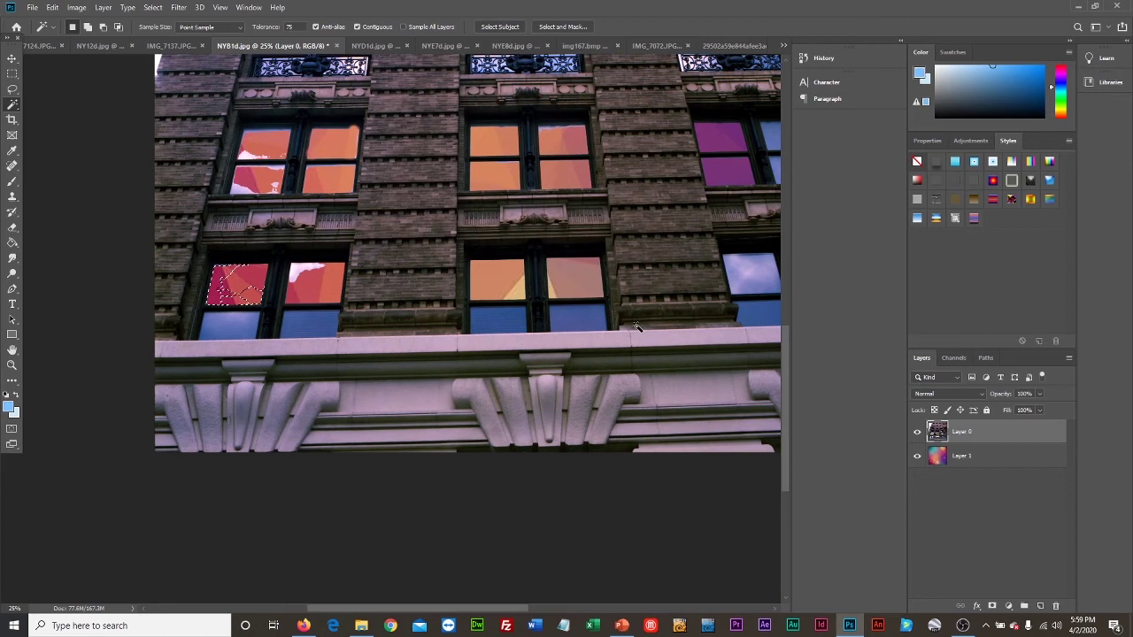
click(582, 325)
key(Delete)
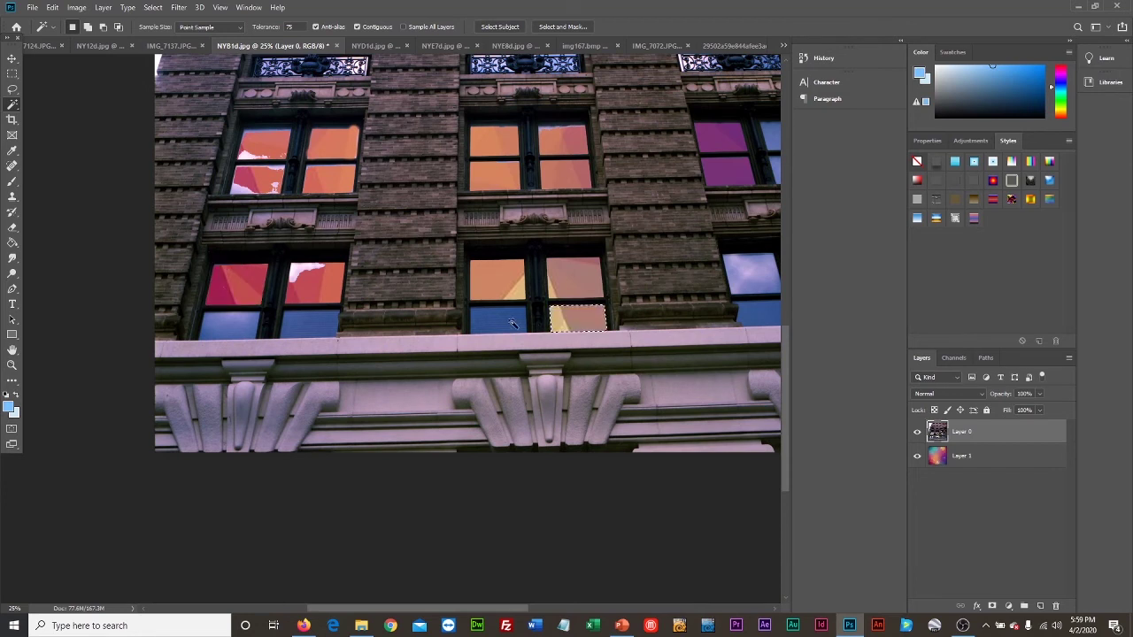
click(511, 324)
key(Delete)
click(329, 326)
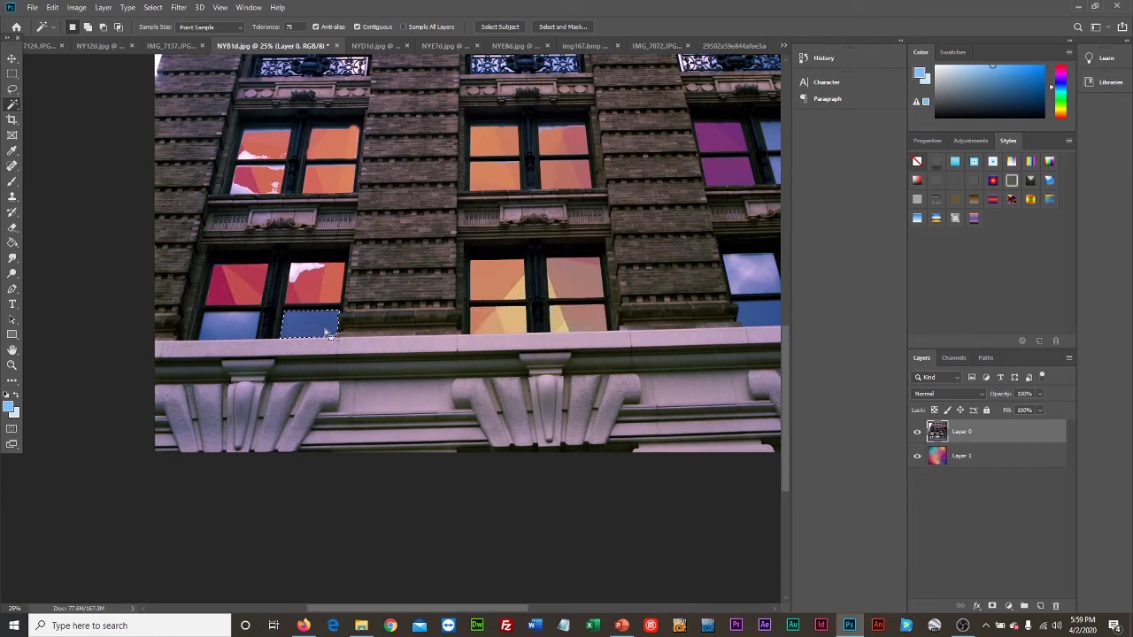
key(Delete)
click(229, 335)
key(Delete)
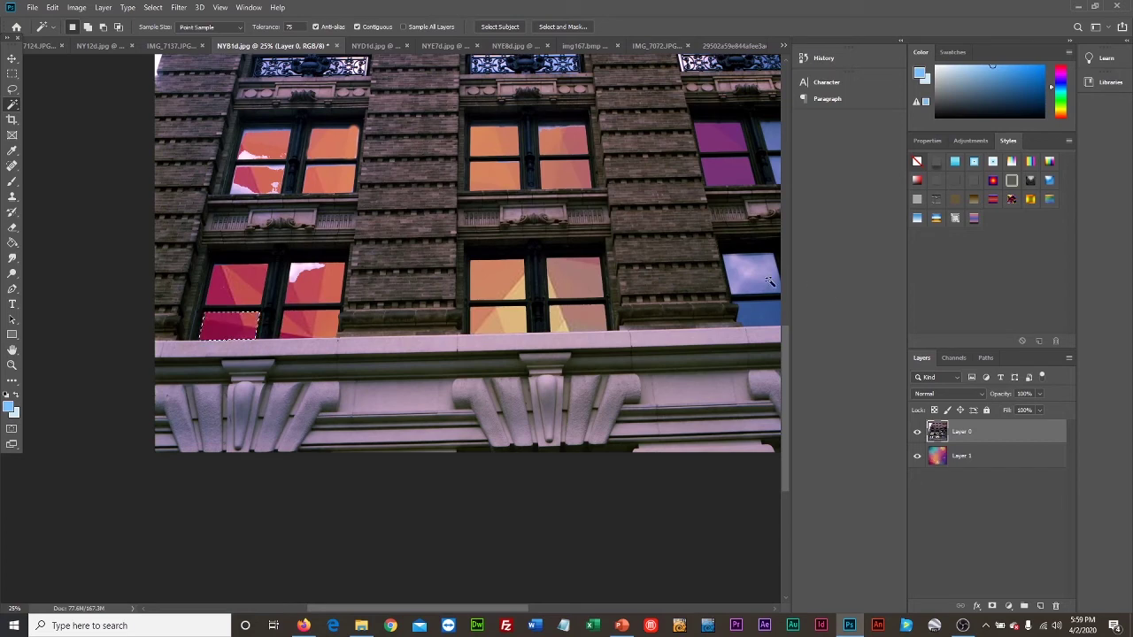
- Delete the reflections in the two left panes of the bottom row's right window from Layer 0
key(Delete)
click(752, 314)
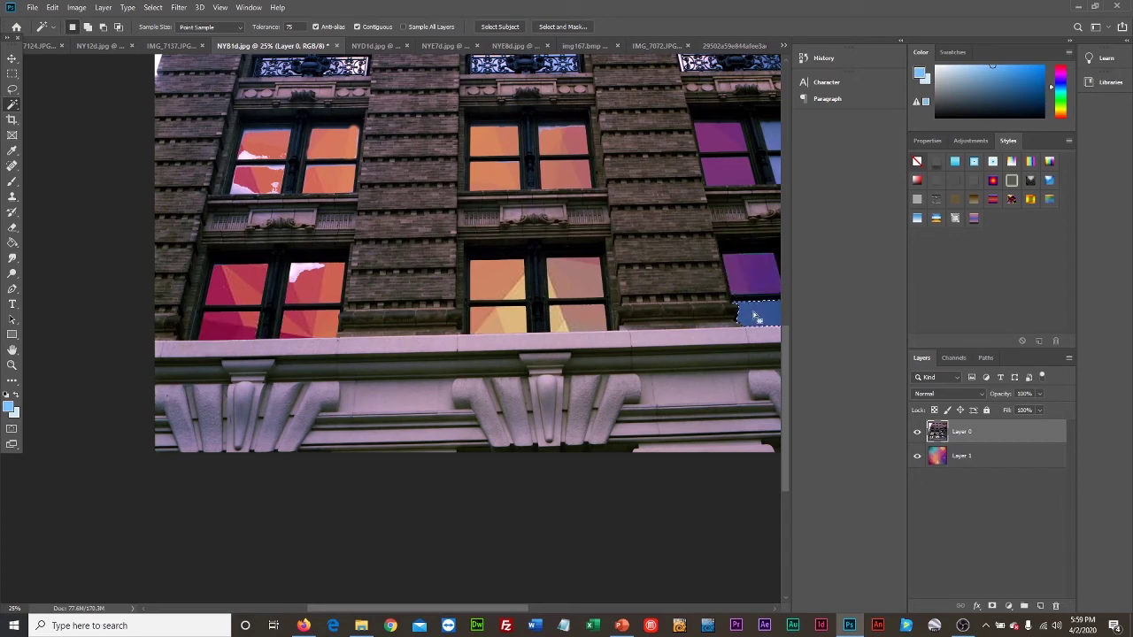
key(Delete)
- Delete the reflections above the railings in the middle and right balcony windows from Layer 0
drag(787, 358, 798, 271)
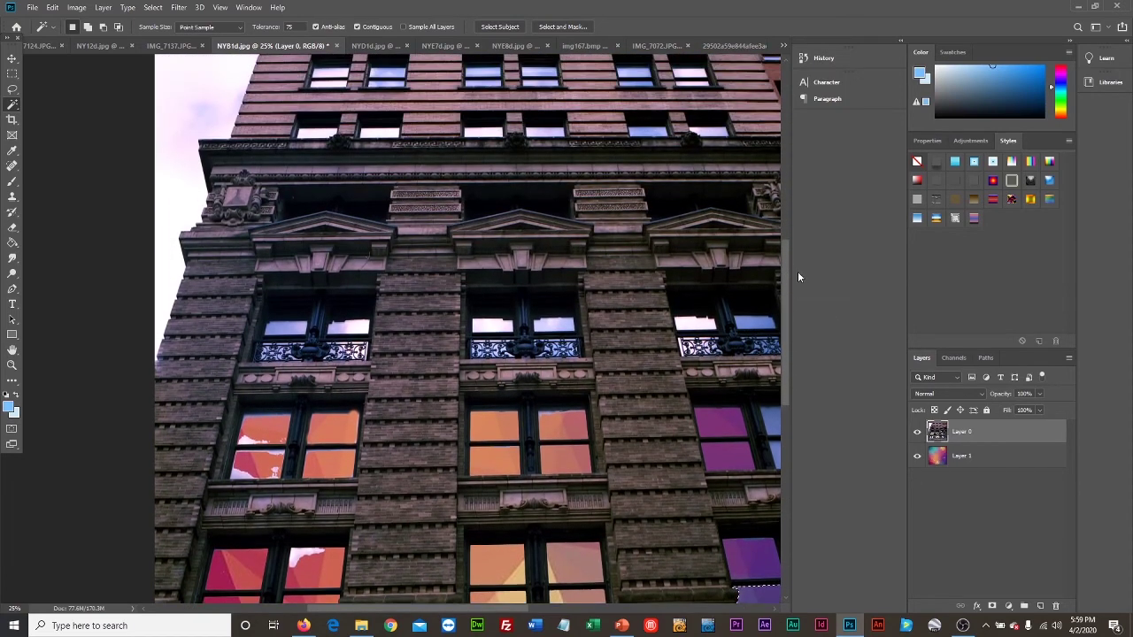
click(558, 330)
key(Delete)
click(487, 330)
key(Delete)
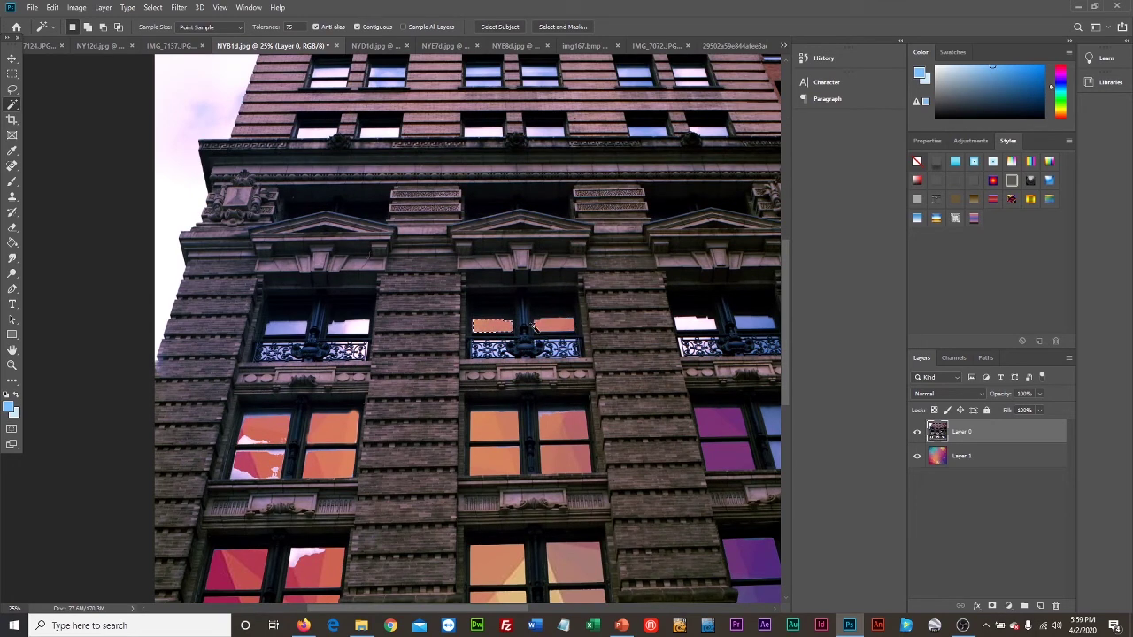
click(686, 325)
key(Delete)
click(753, 323)
key(Delete)
- Delete the reflections in the left and middle pairs of small windows just above the cornice from Layer 0
click(381, 132)
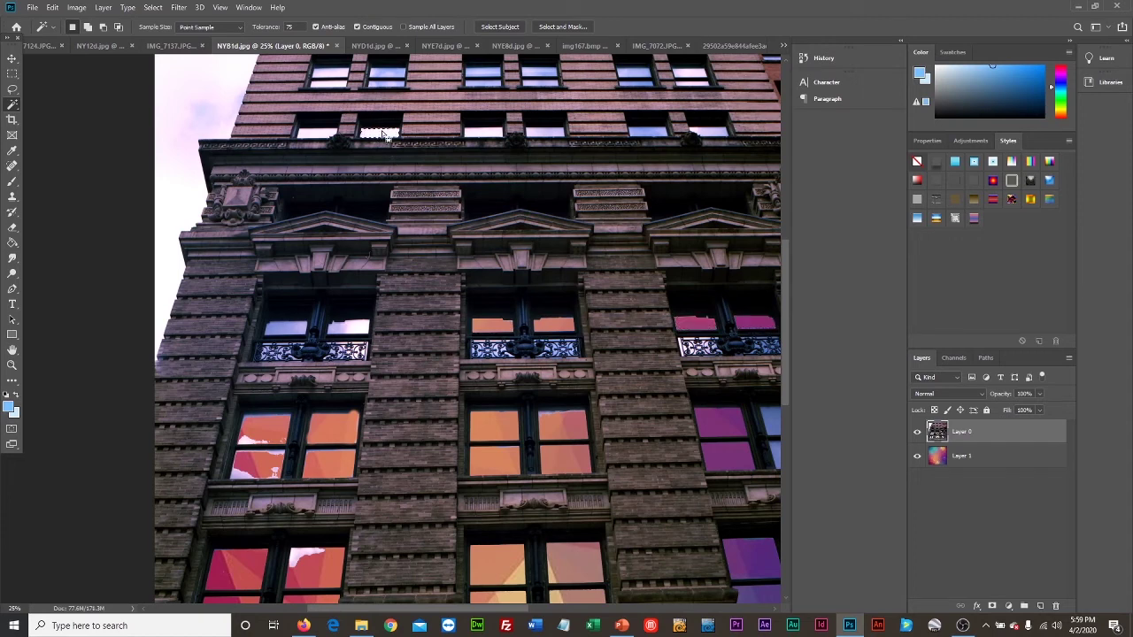
key(Delete)
click(322, 133)
key(Delete)
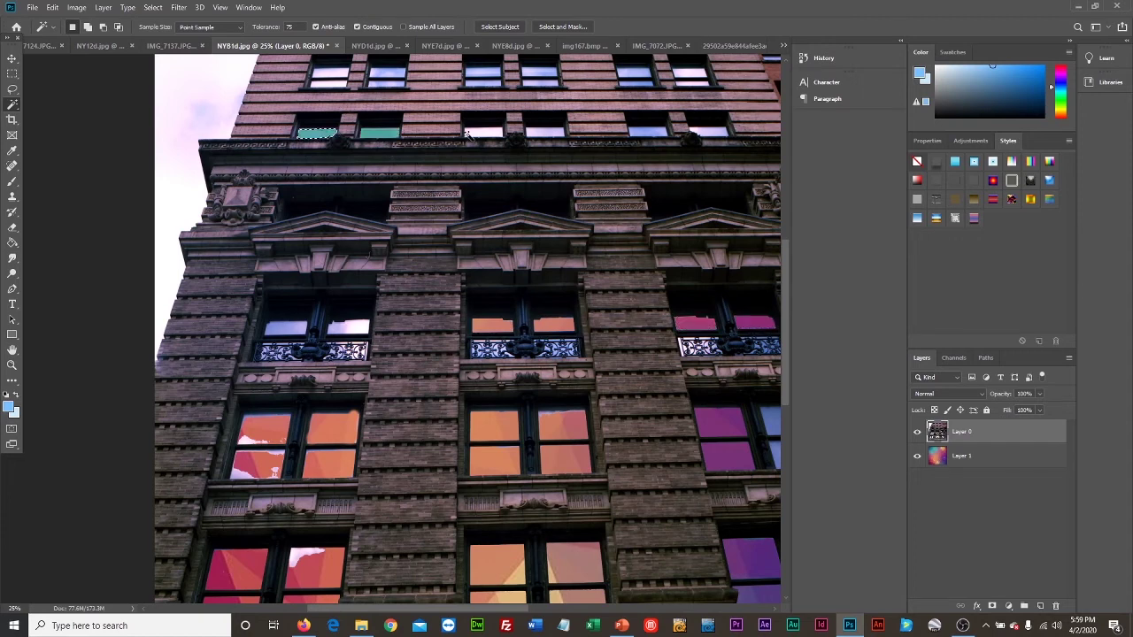
click(491, 134)
key(Delete)
click(544, 133)
- Clear the mistaken facade selection and delete the reflections in the right pair of small windows above the cornice
click(660, 129)
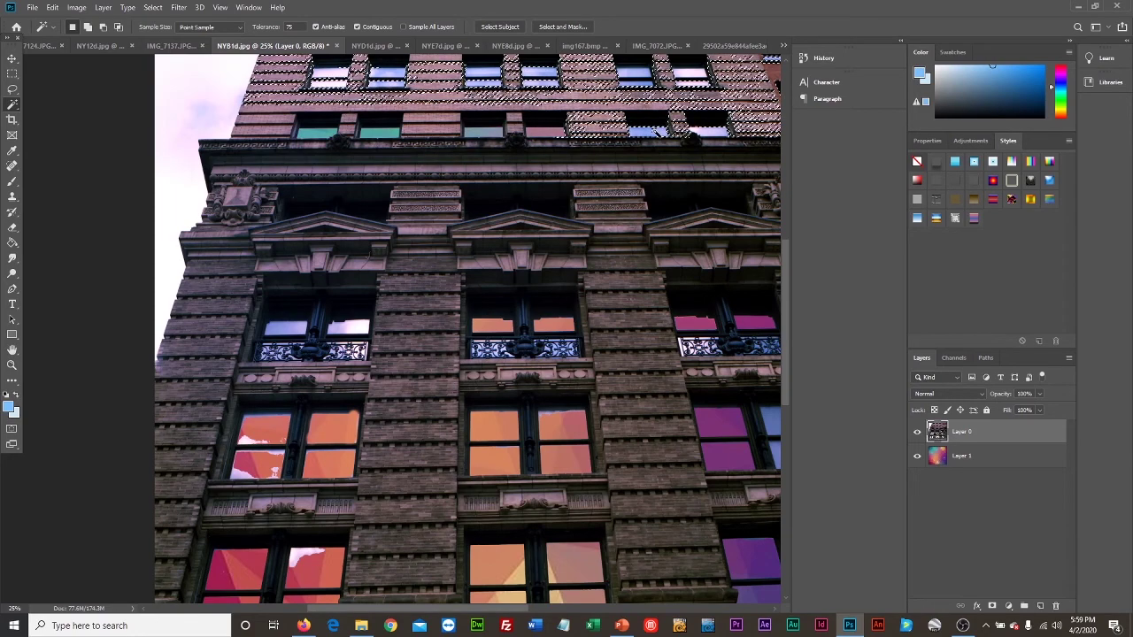
key(ctrl+d)
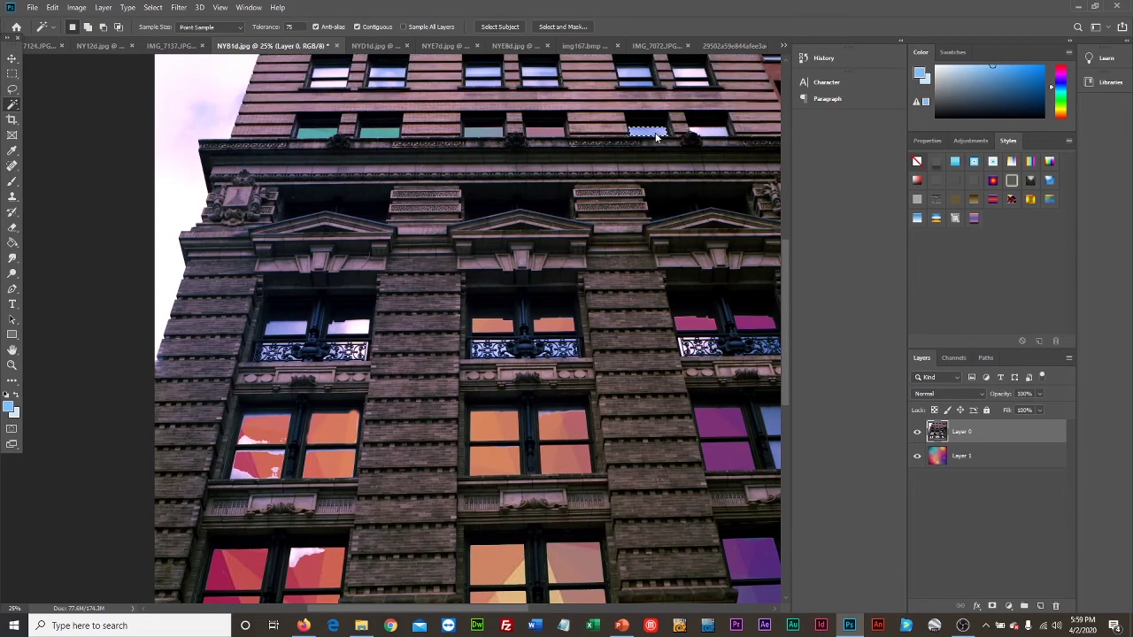
click(655, 133)
key(Delete)
click(710, 133)
key(Delete)
- Delete the reflections in the right pair of windows one row higher, handling the rightmost window's upper and lower parts separately
click(699, 75)
key(Delete)
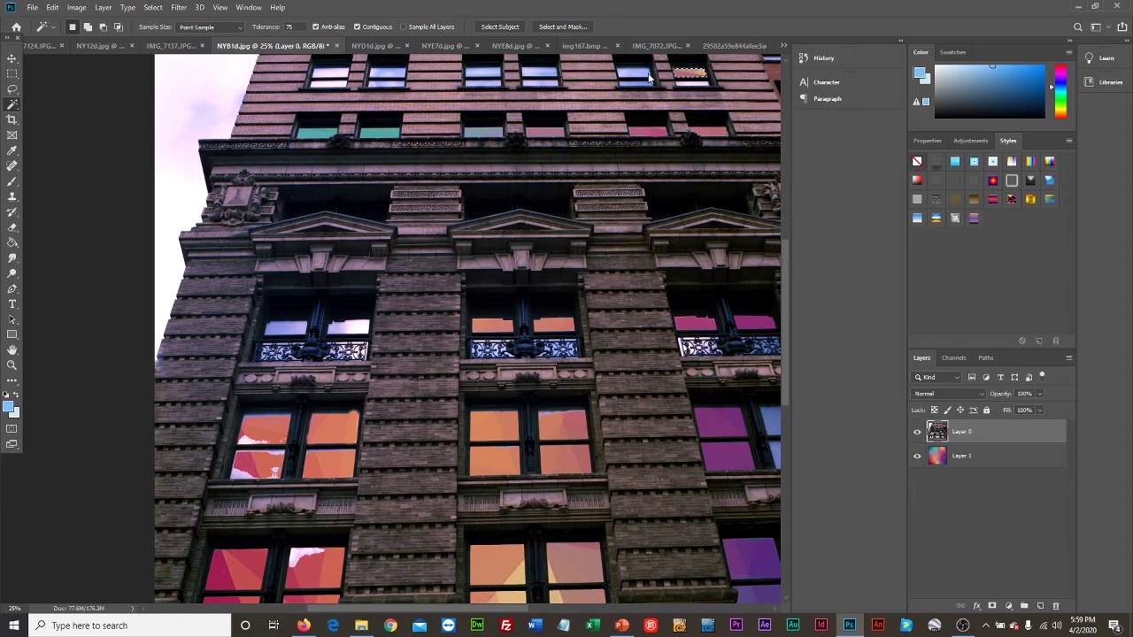
click(649, 78)
key(Delete)
click(690, 84)
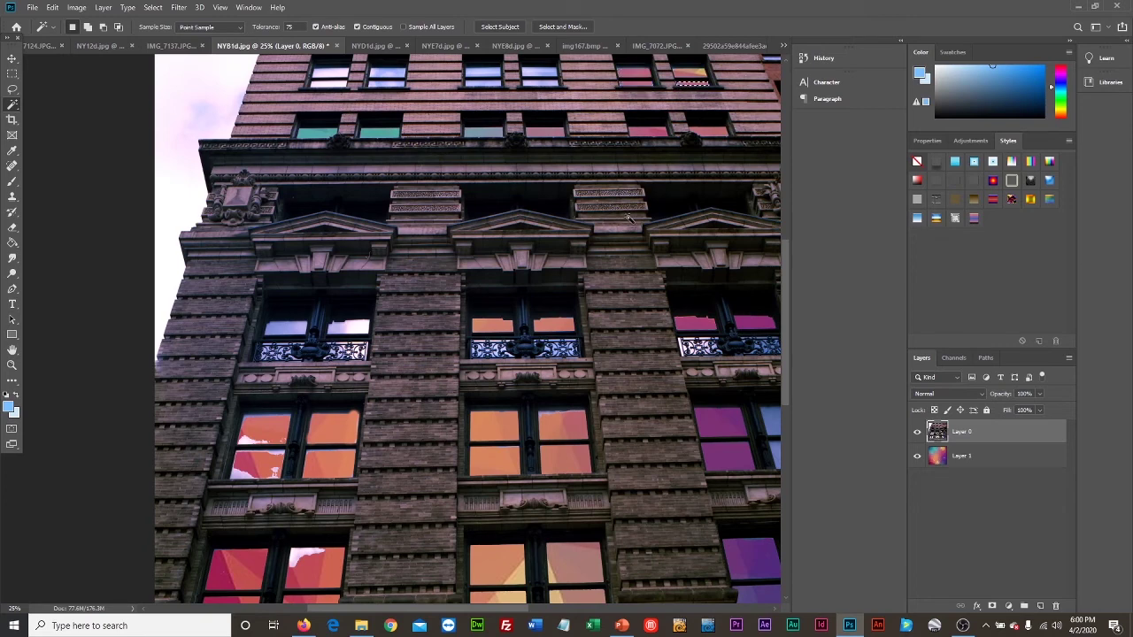
- Review the whole building at 12.5% to check the pattern showing through the window openings
click(11, 365)
alt+click(381, 394)
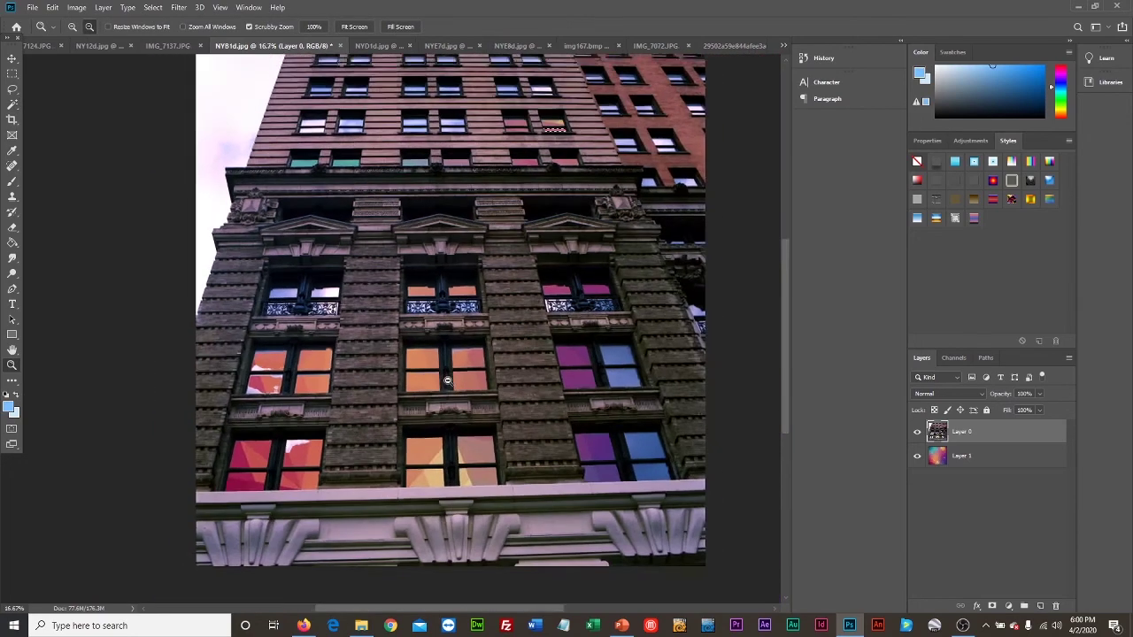
alt+click(447, 381)
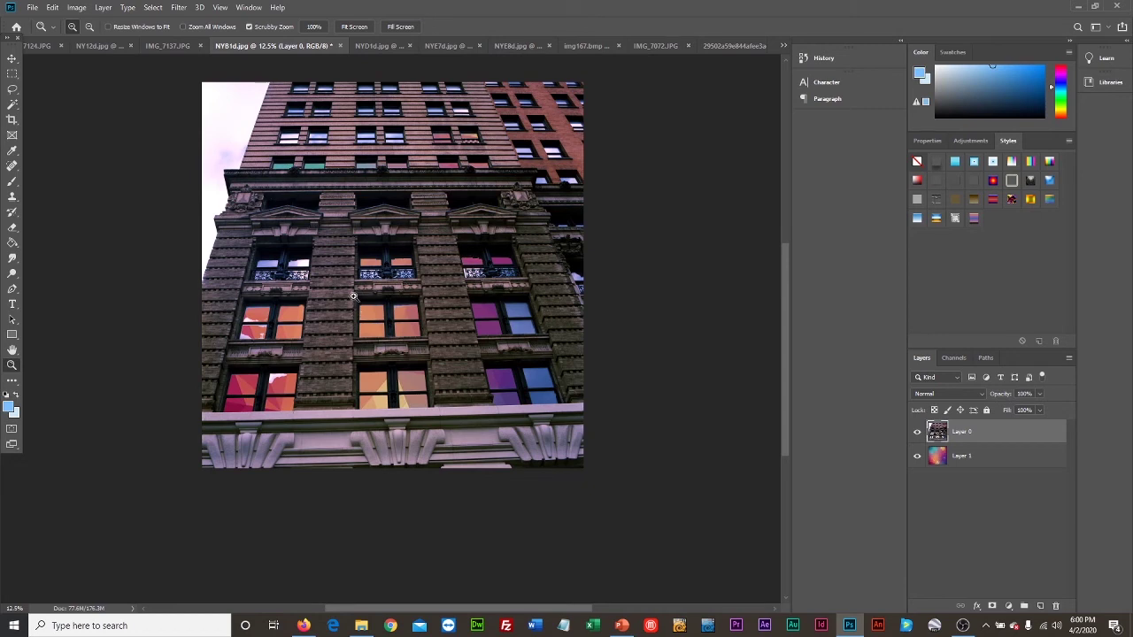
click(13, 104)
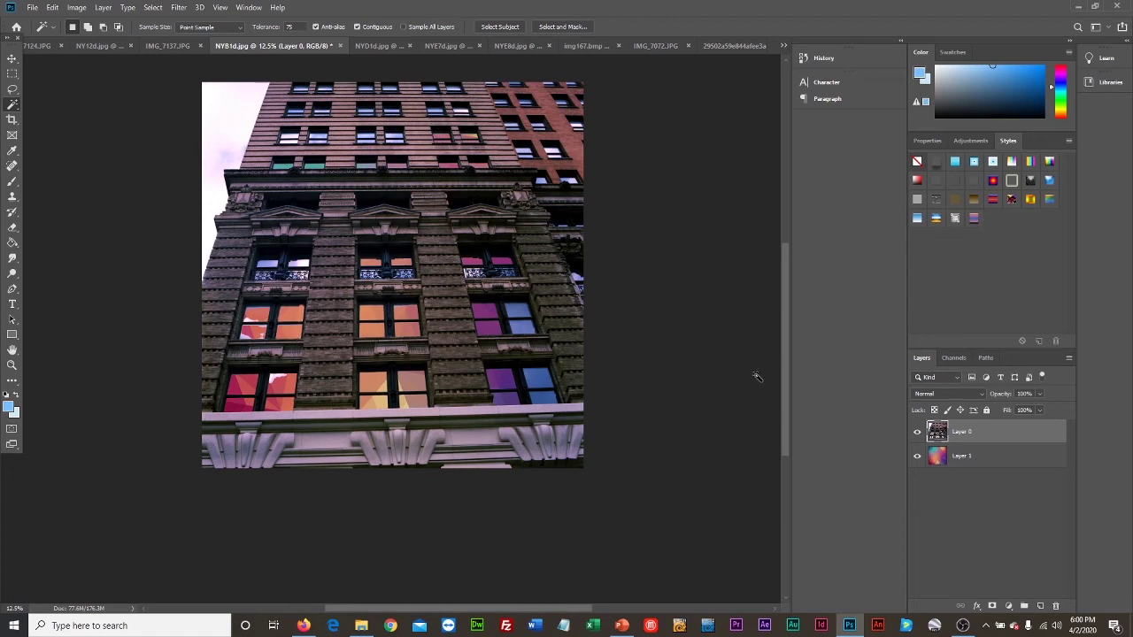
drag(786, 381, 783, 344)
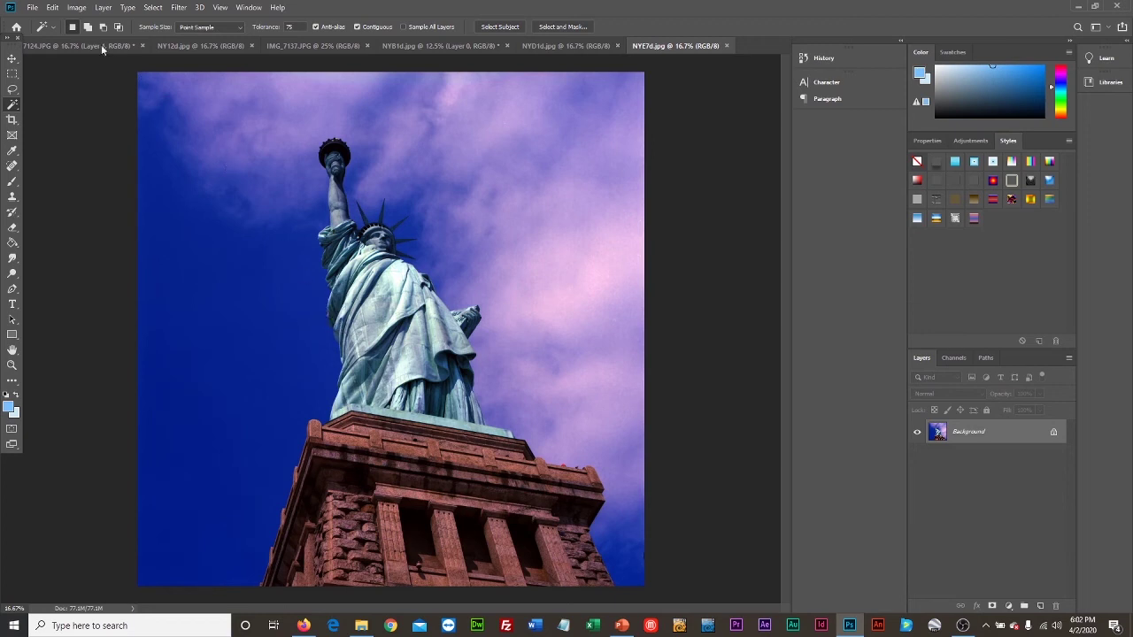
- Open a Brightness/Contrast adjustment for NYE7d.jpg and try brightness 70 with contrast -50
click(78, 9)
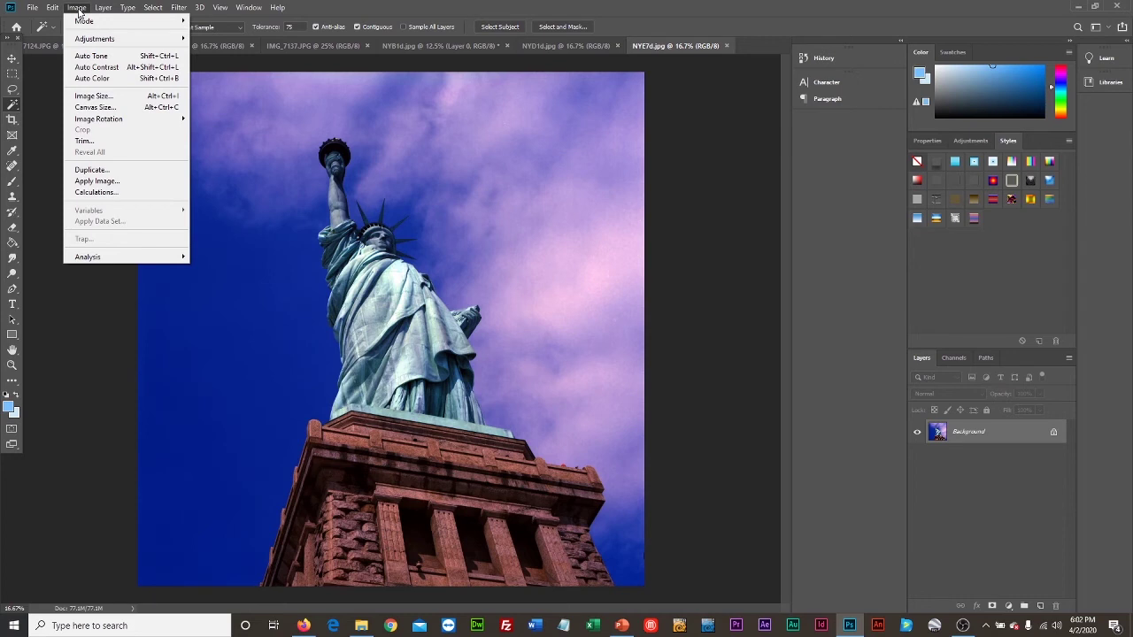
mouse_move(86, 40)
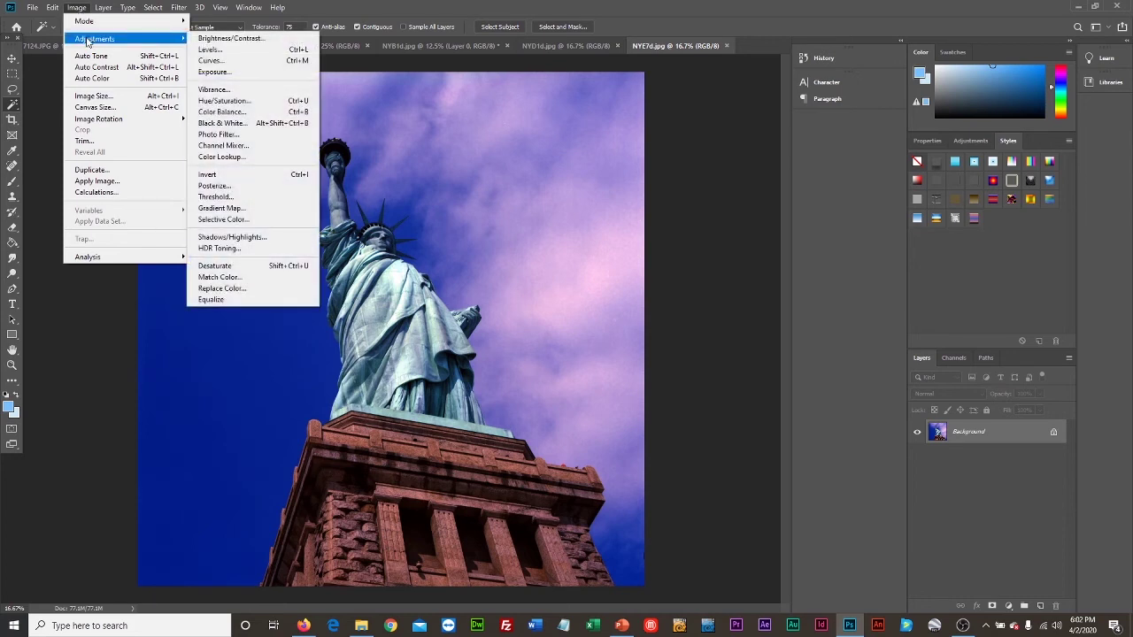
click(219, 39)
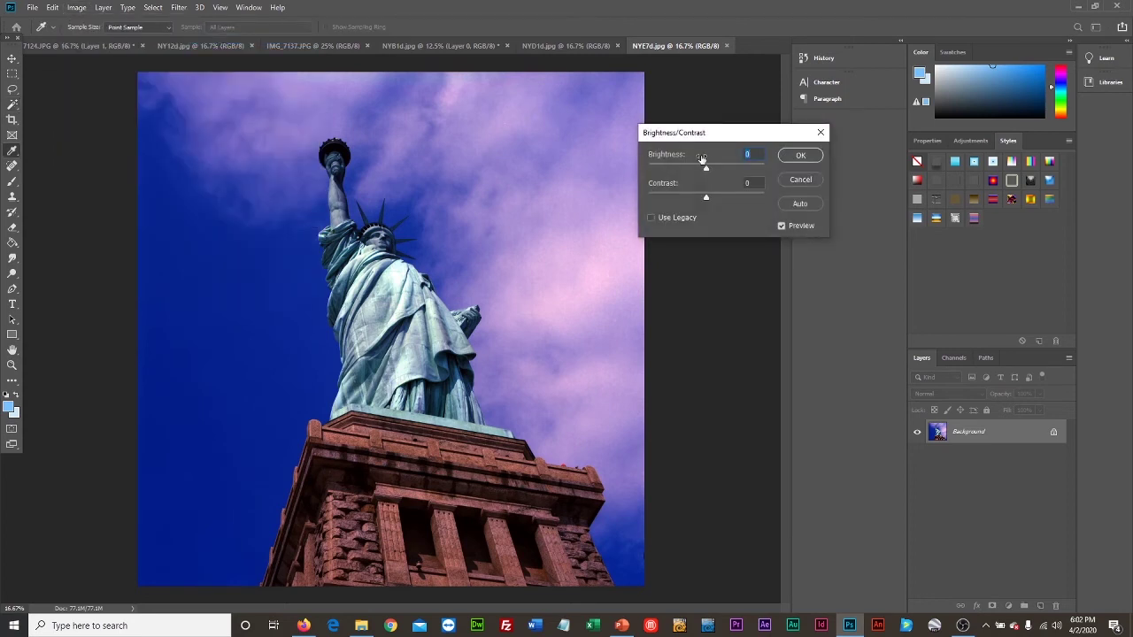
drag(708, 140, 497, 109)
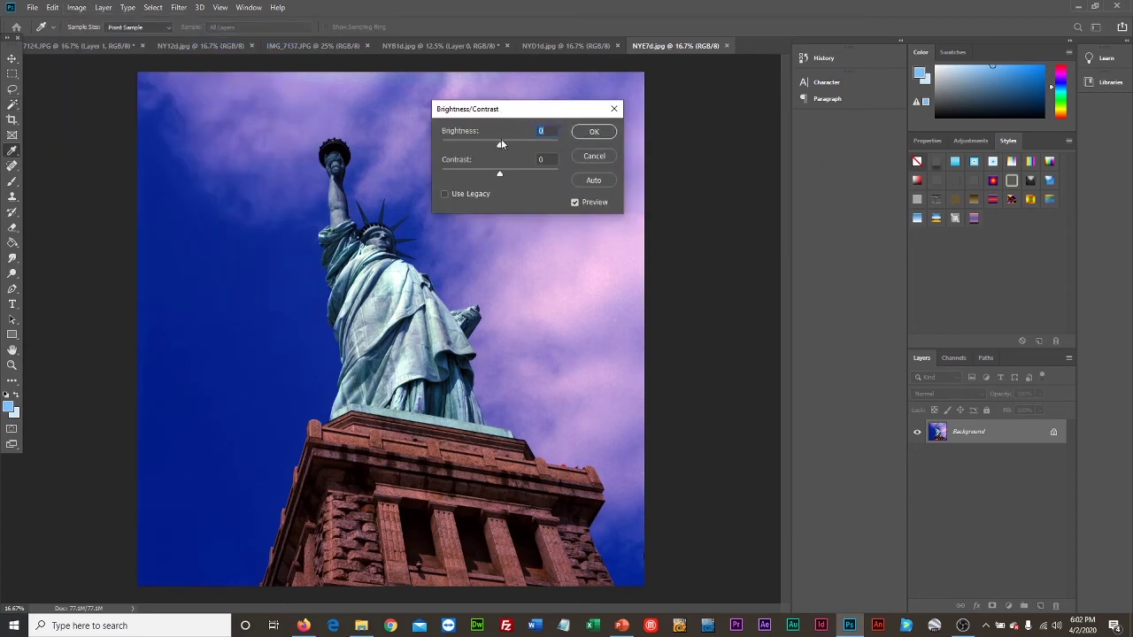
drag(501, 148, 528, 158)
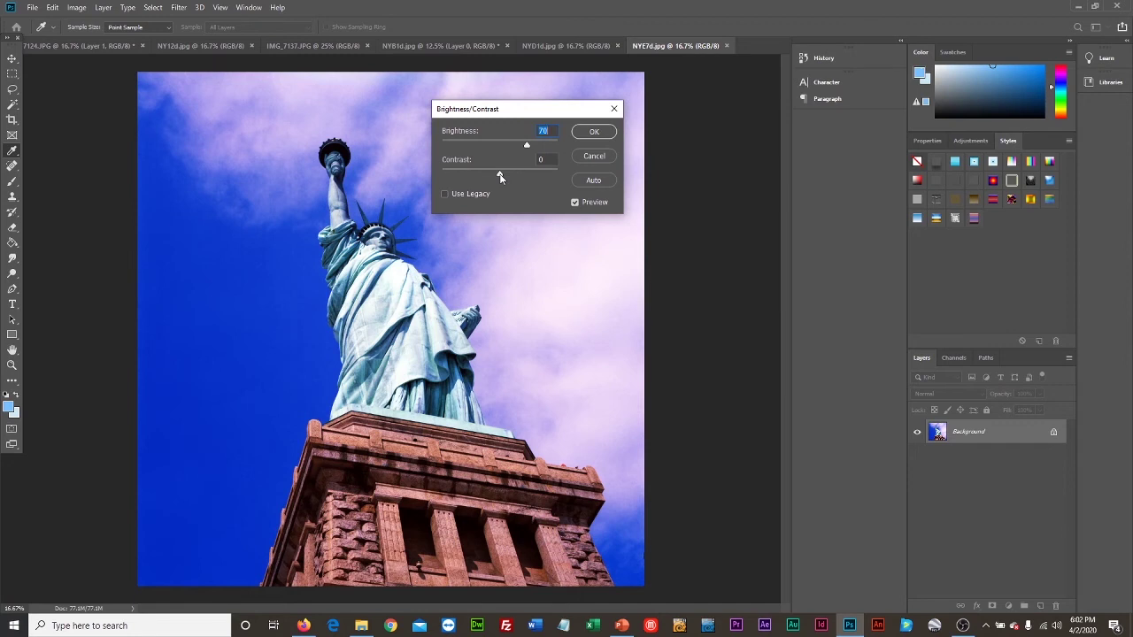
drag(500, 177, 430, 178)
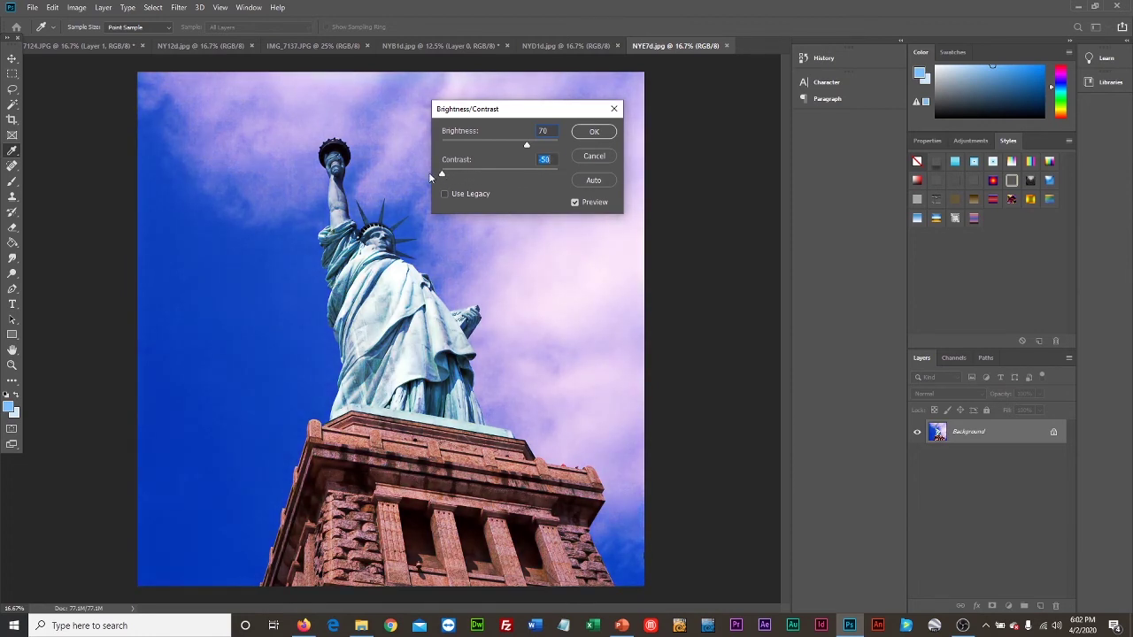
- Try brightness -15 with contrast -27 and brightness 21 with contrast -49, compare with the original, and discard the Brightness/Contrast adjustment
drag(431, 177, 477, 178)
drag(526, 146, 471, 175)
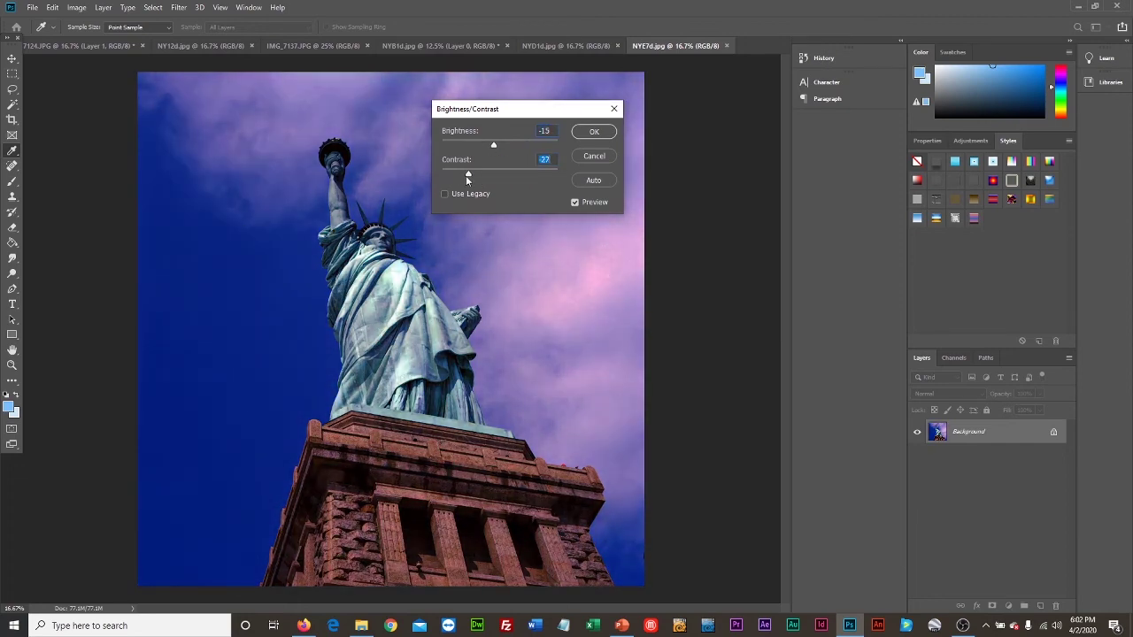
drag(494, 145, 508, 146)
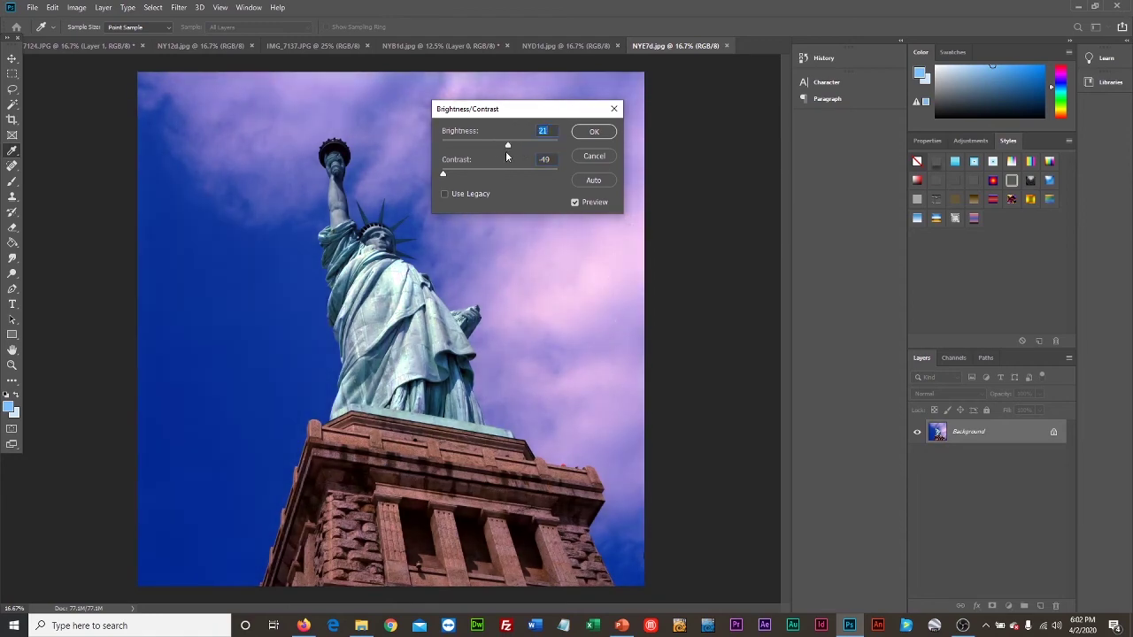
click(575, 201)
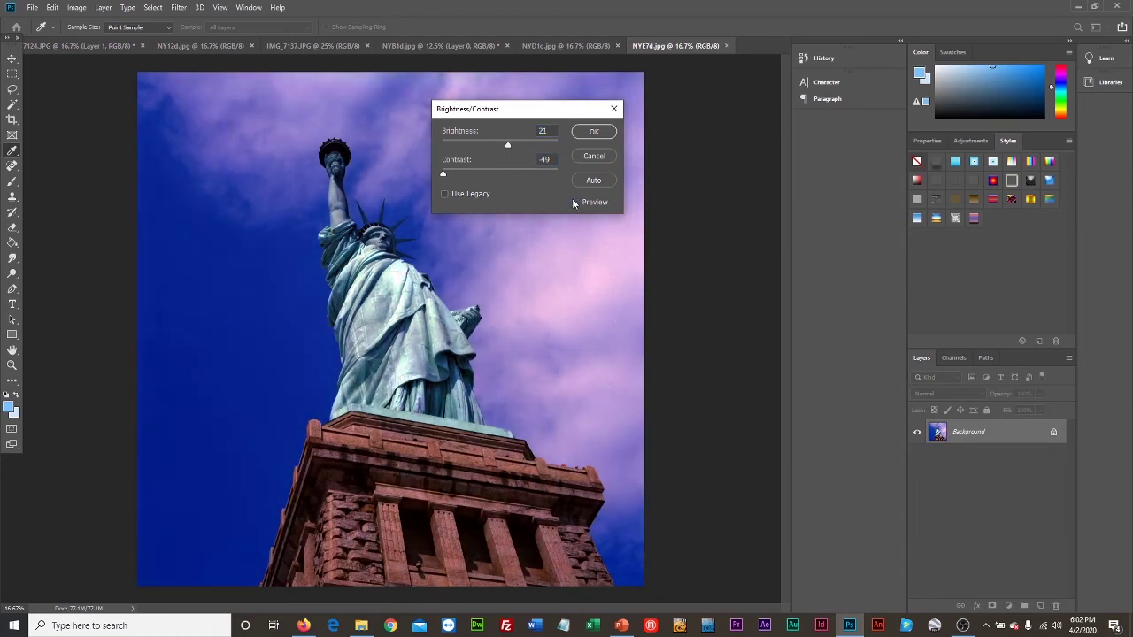
click(575, 202)
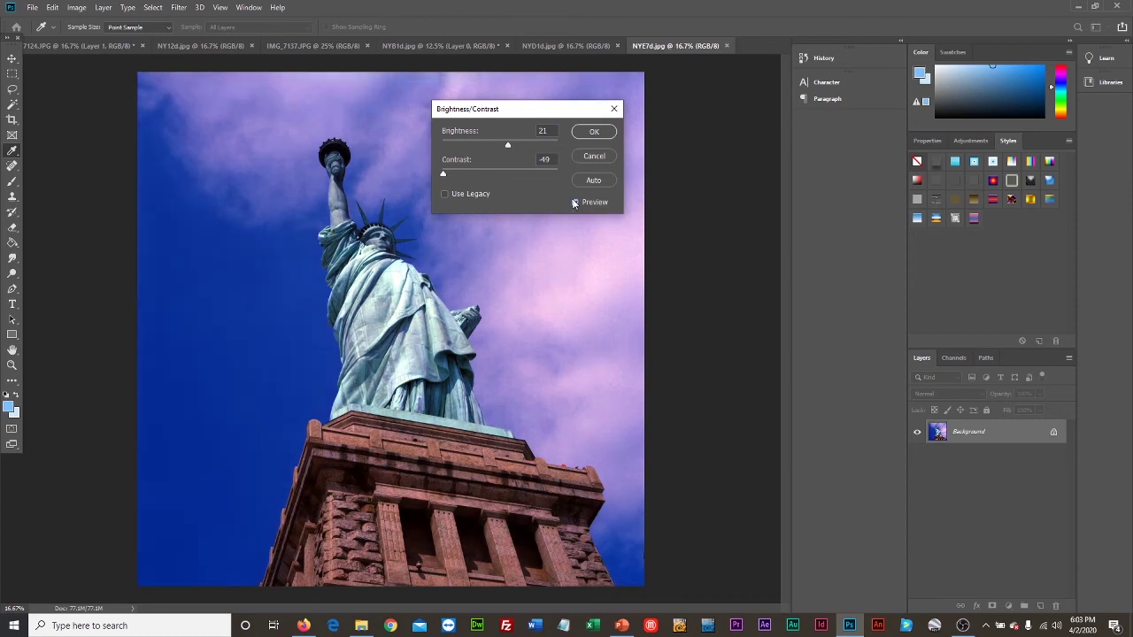
drag(446, 175, 483, 174)
click(593, 158)
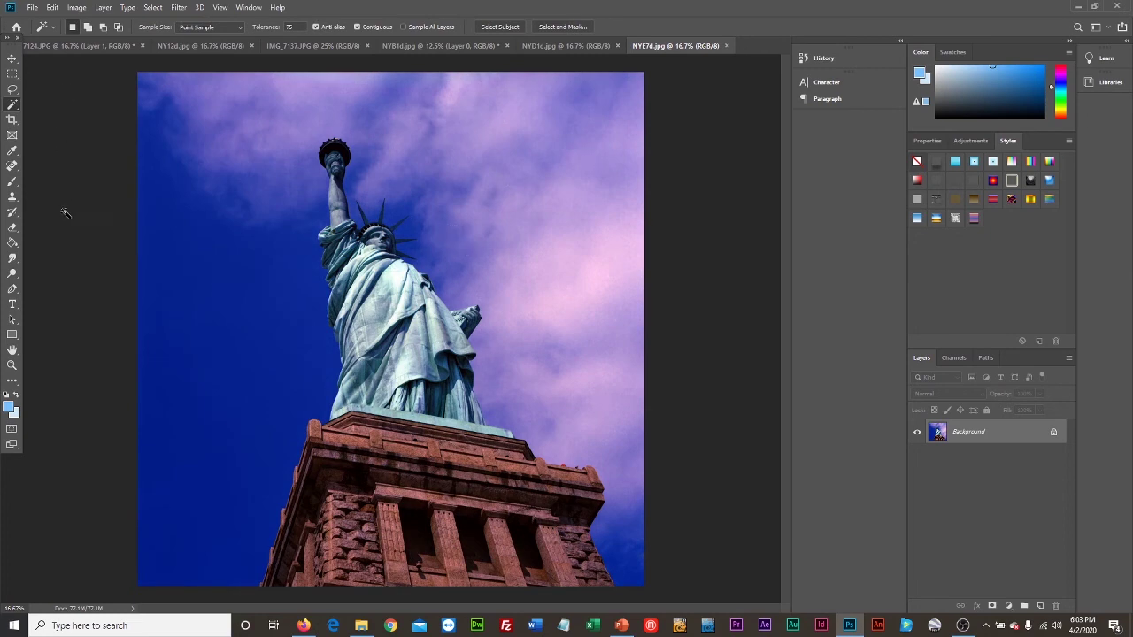
- Try a Hue/Saturation adjustment on NYE7d.jpg with hue +180 and -13, apply the latter and undo it
click(13, 365)
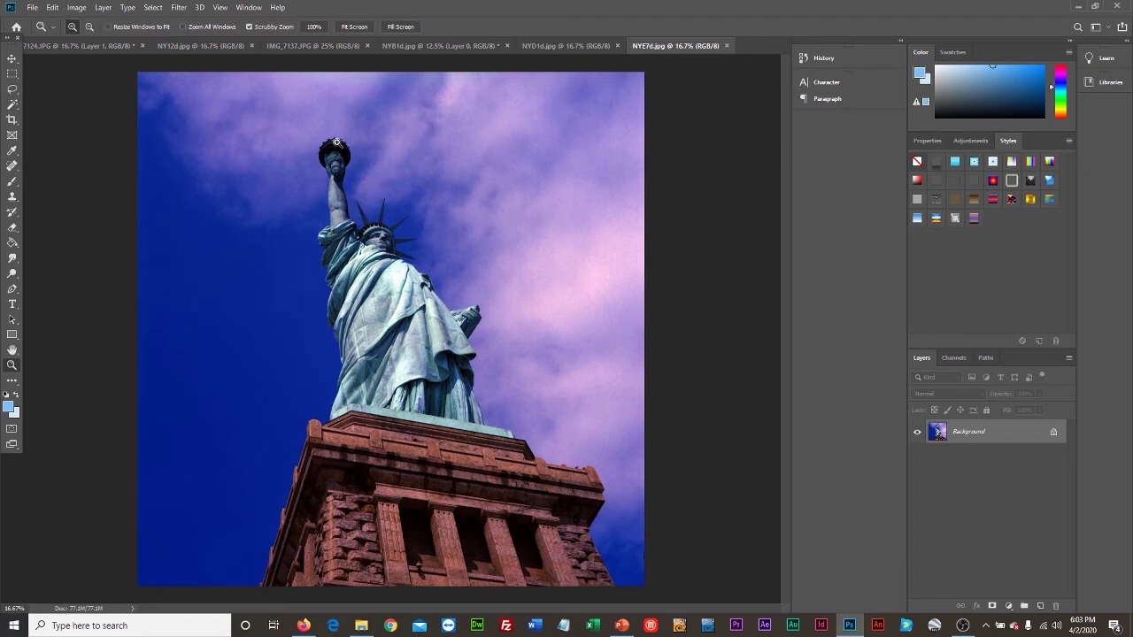
click(77, 9)
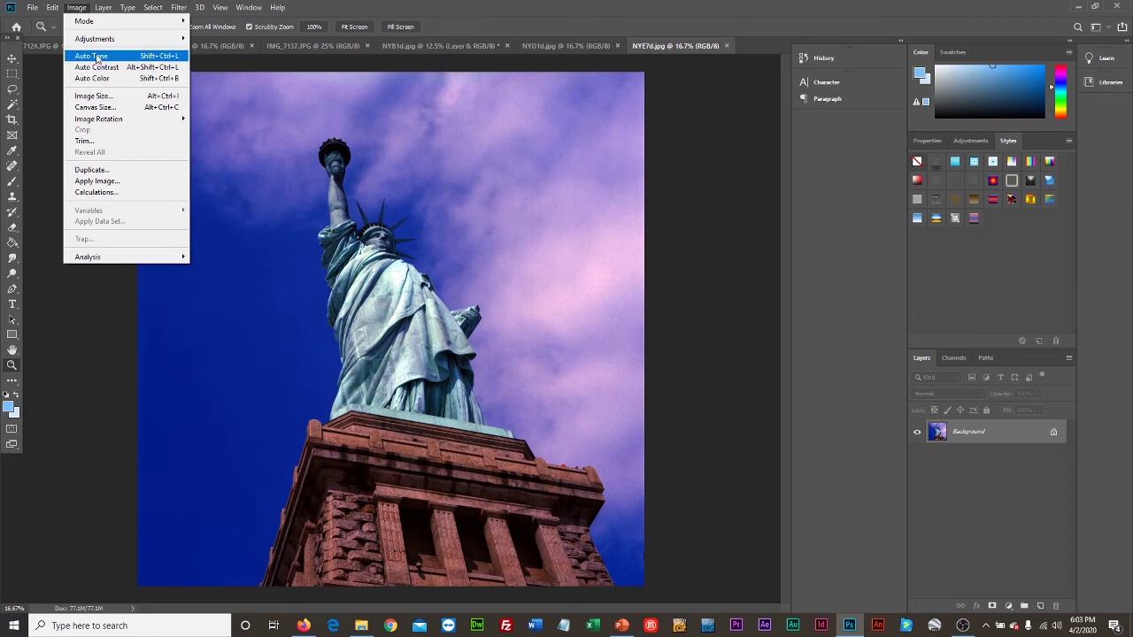
mouse_move(99, 42)
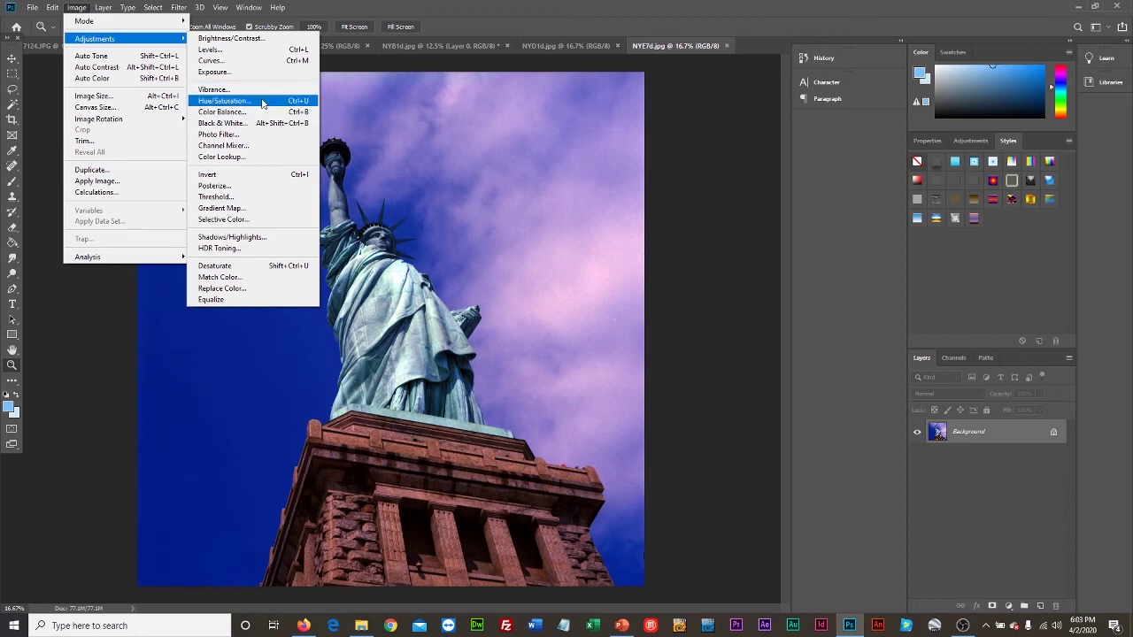
click(262, 103)
drag(738, 222, 581, 153)
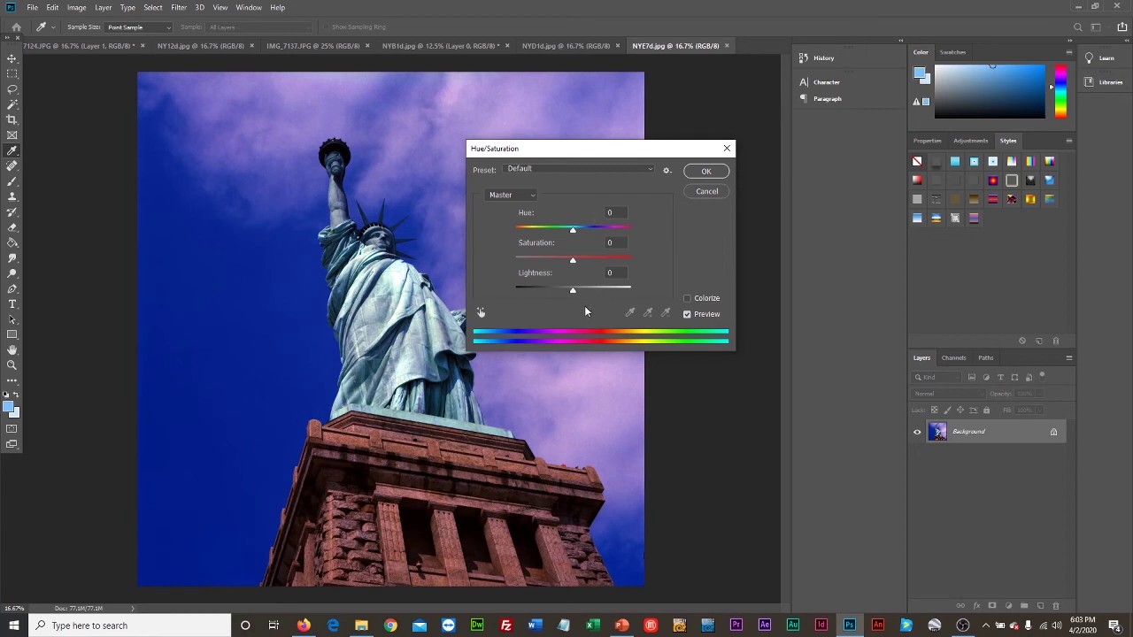
drag(579, 152, 594, 147)
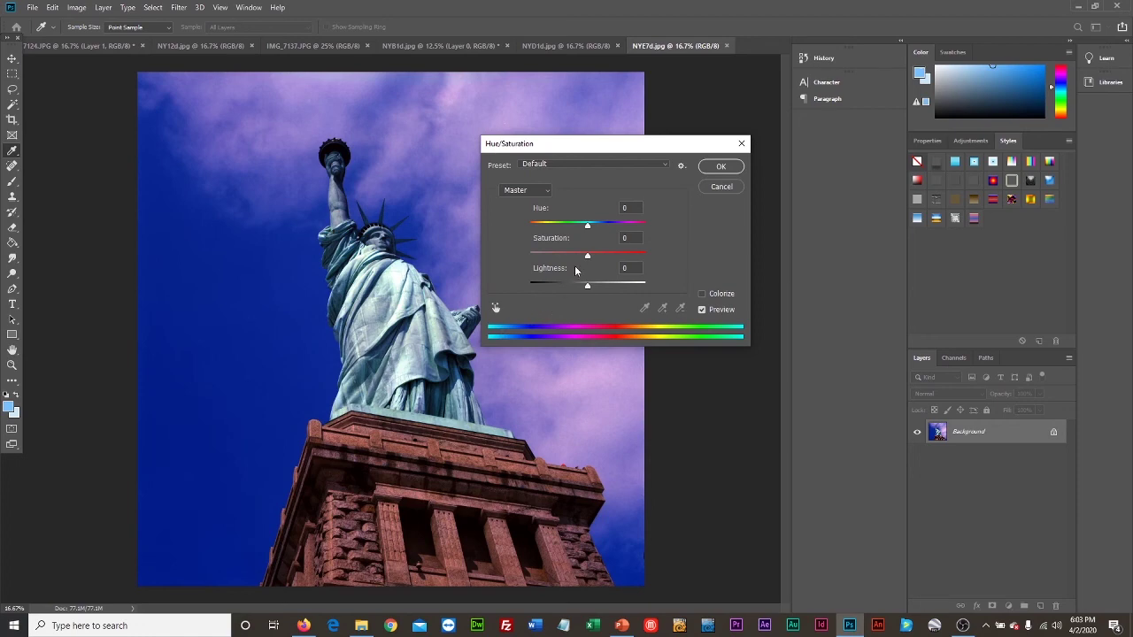
drag(587, 224, 651, 228)
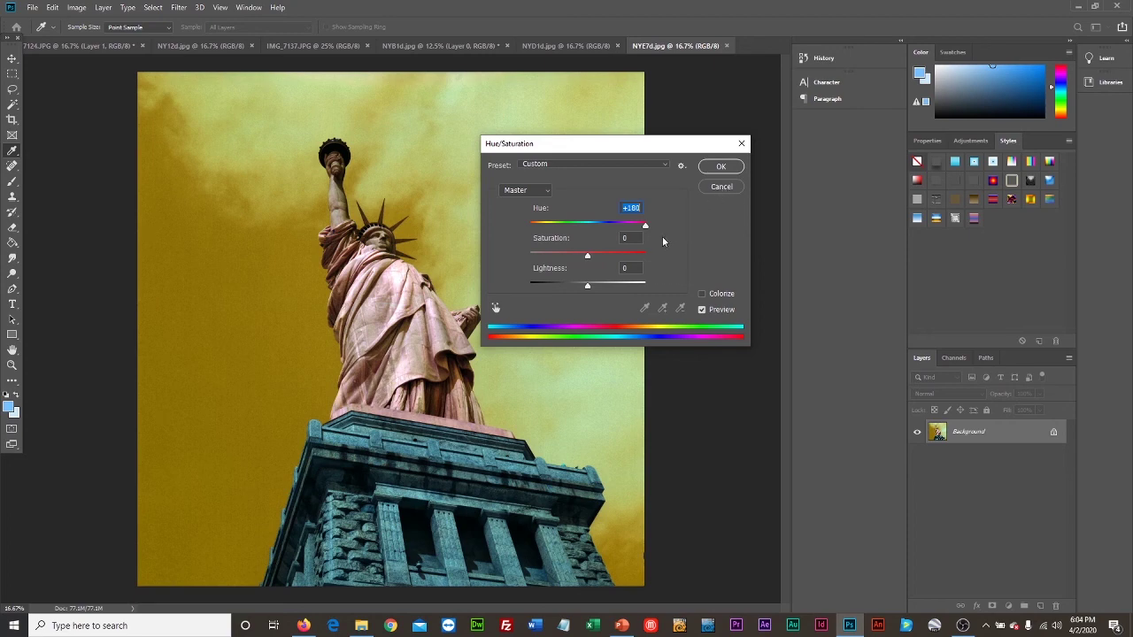
drag(644, 226, 580, 226)
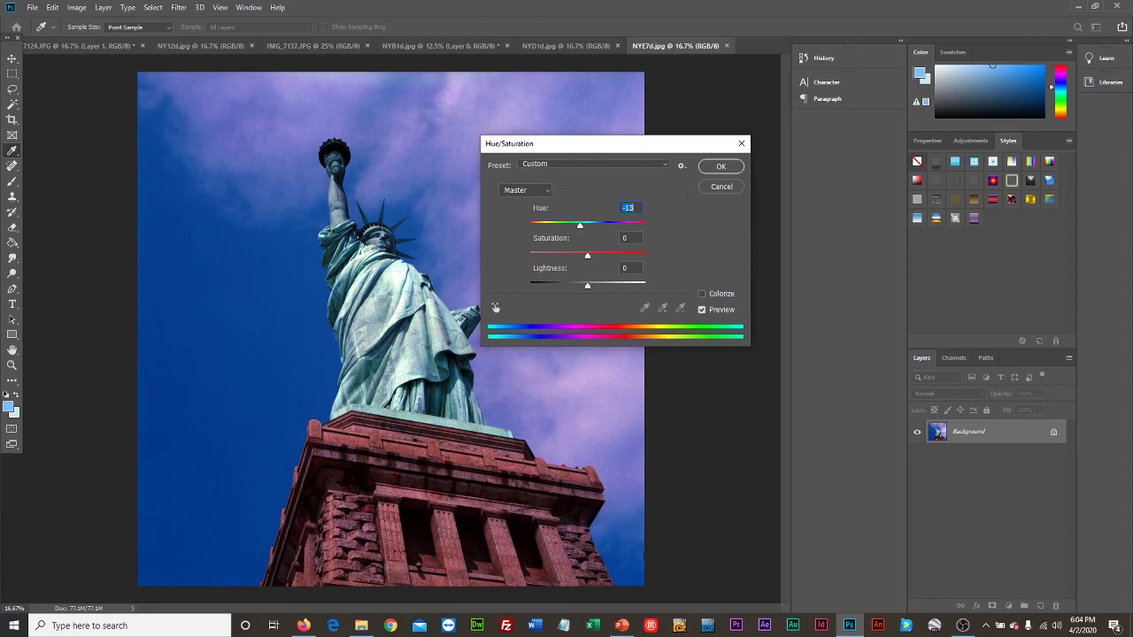
key(Return)
key(z)
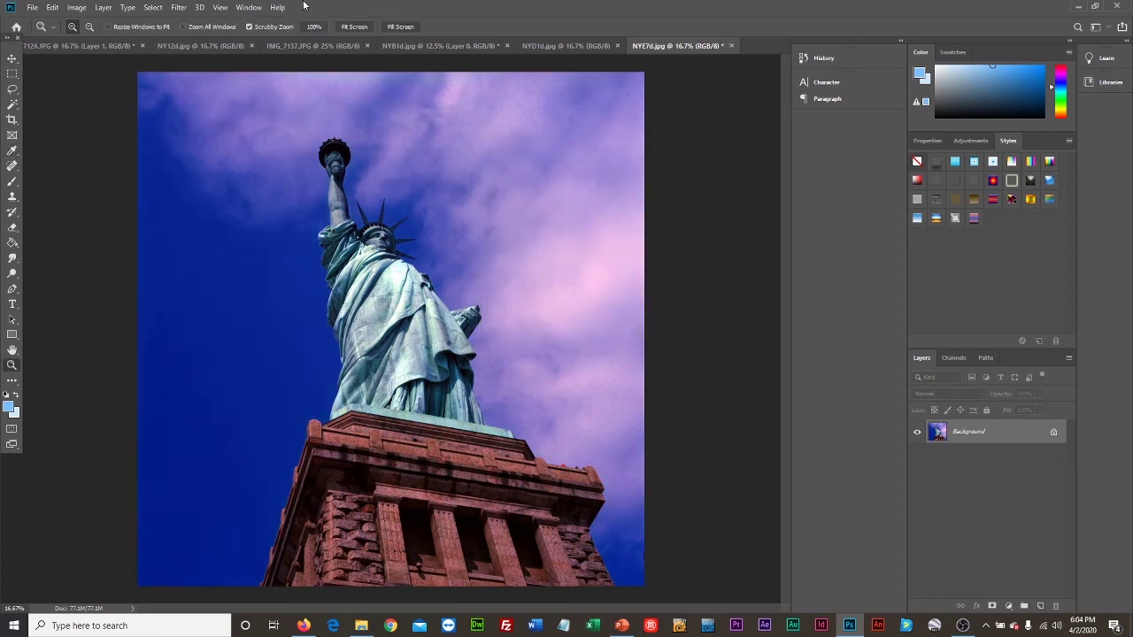
- Reopen Hue/Saturation for NYE7d.jpg and try saturation values of -43, -100, +100 and -27
click(76, 7)
mouse_move(94, 44)
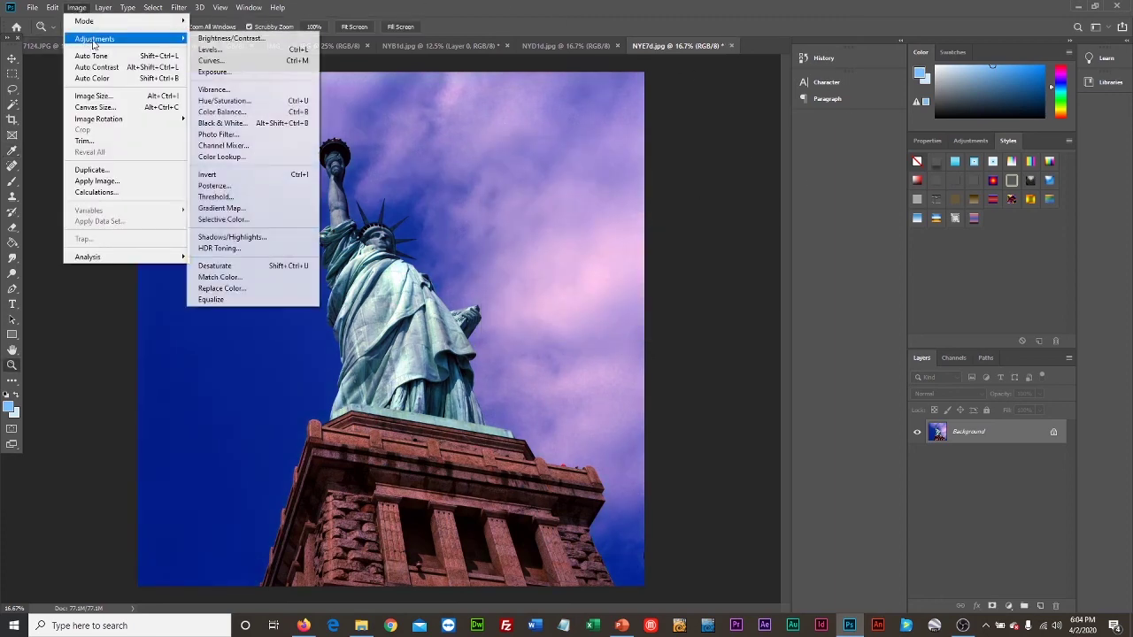
click(247, 107)
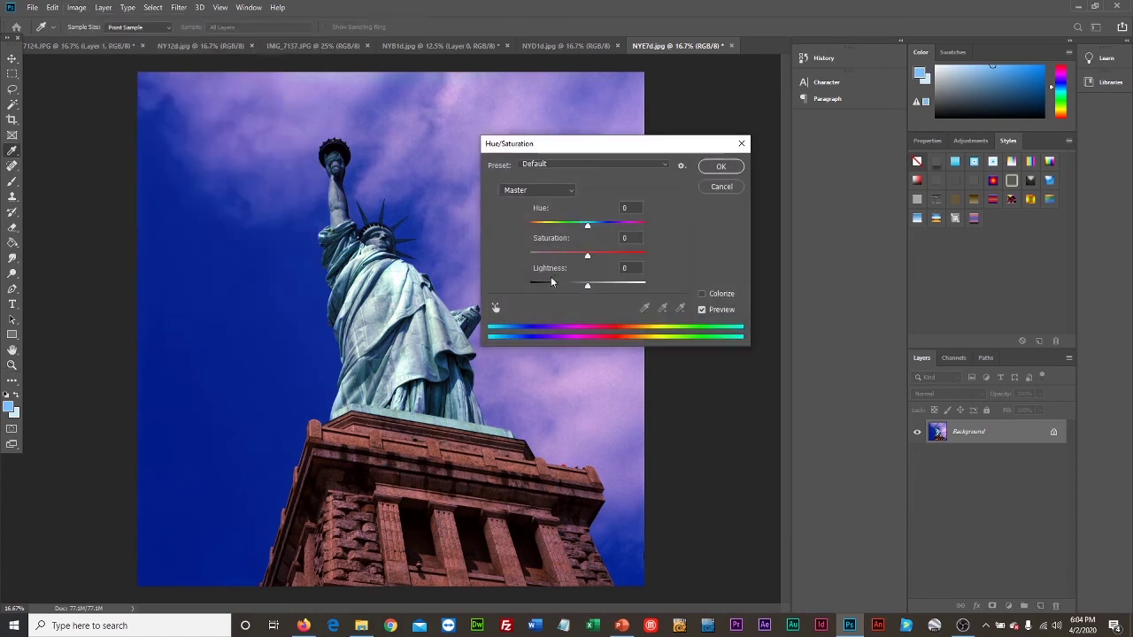
drag(607, 149, 679, 134)
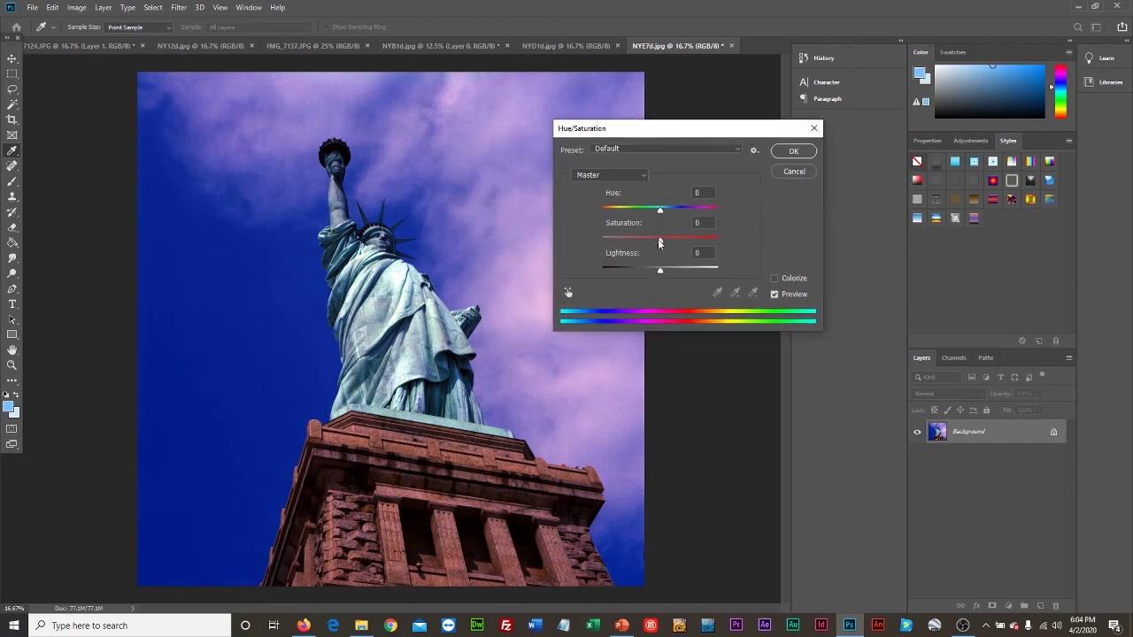
drag(661, 247, 636, 241)
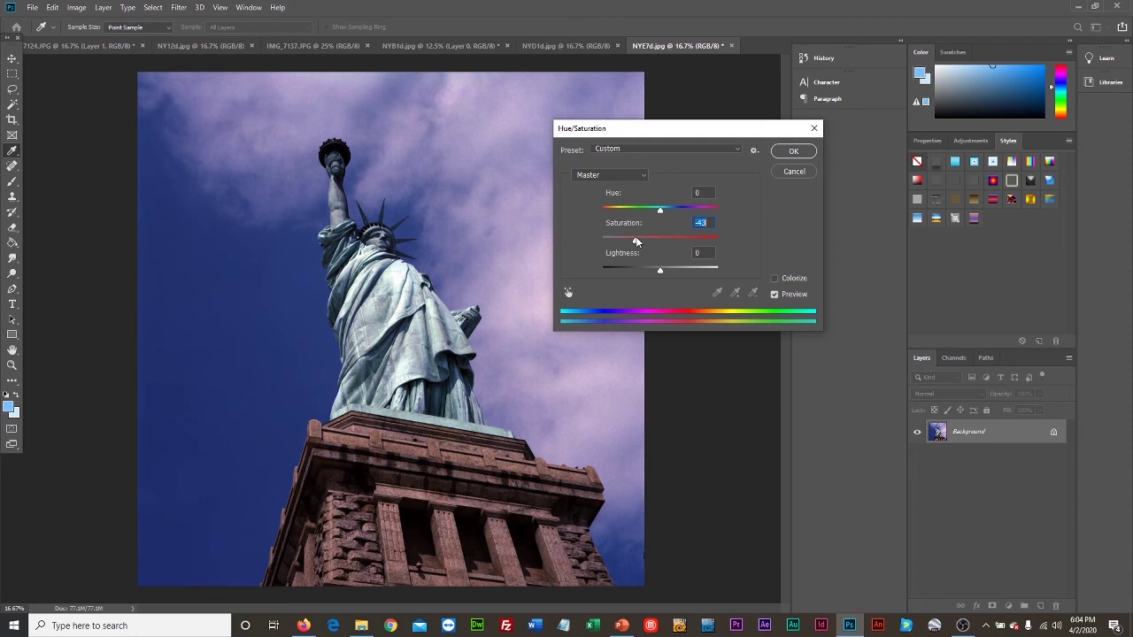
drag(637, 241, 581, 242)
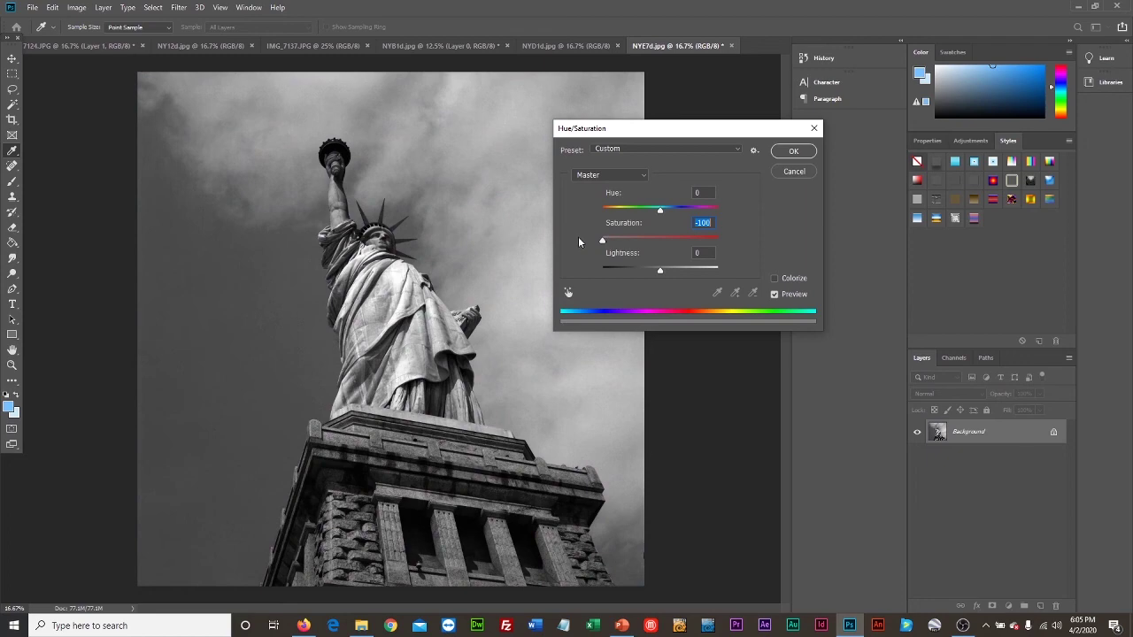
drag(603, 241, 736, 252)
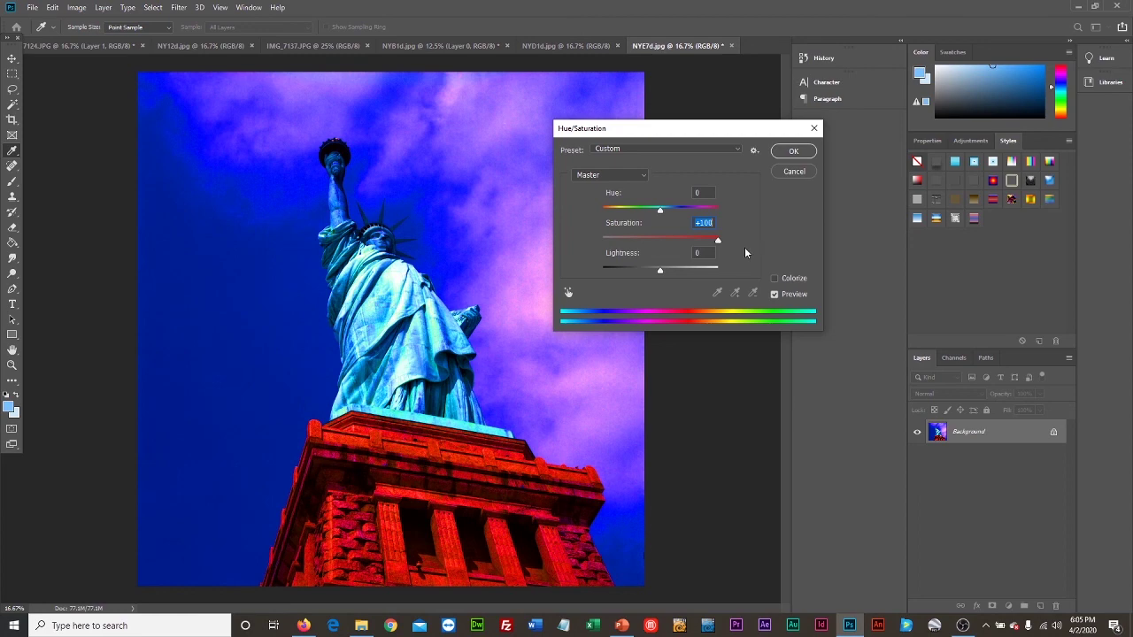
drag(718, 240, 645, 242)
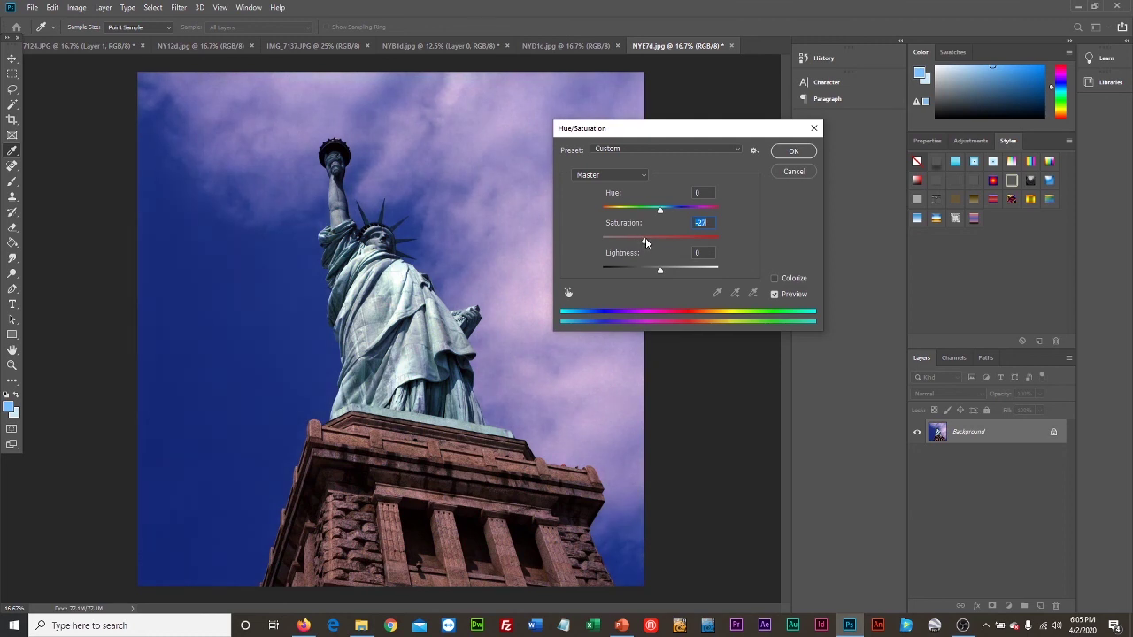
- Compare the -27 saturation preview with the original photo and discard the Hue/Saturation adjustment
click(775, 295)
click(774, 295)
click(775, 296)
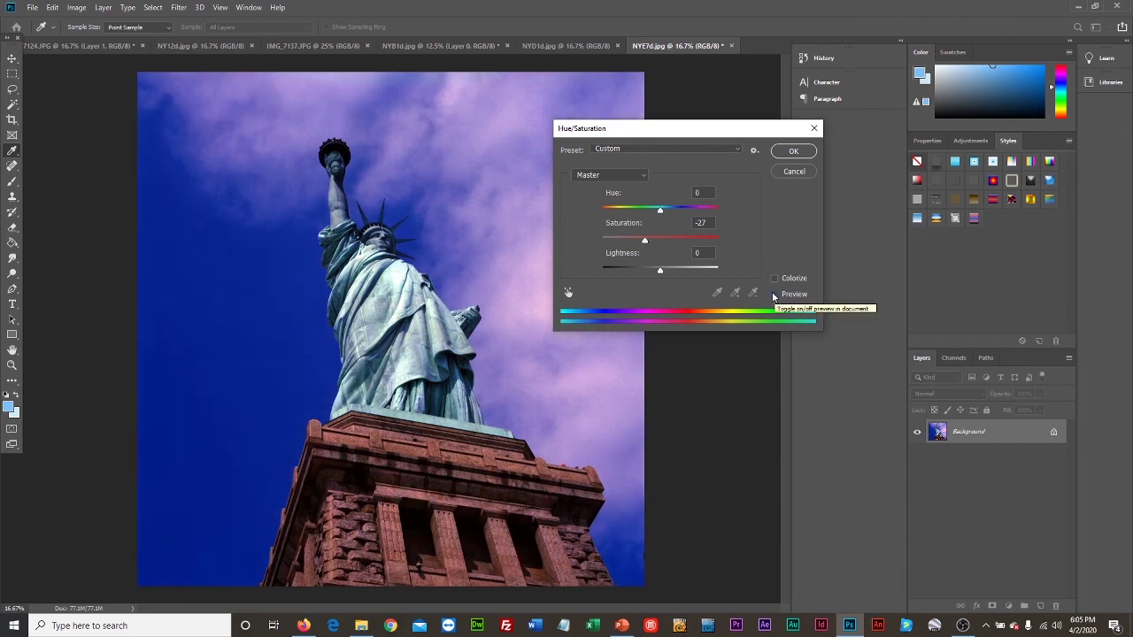
click(774, 295)
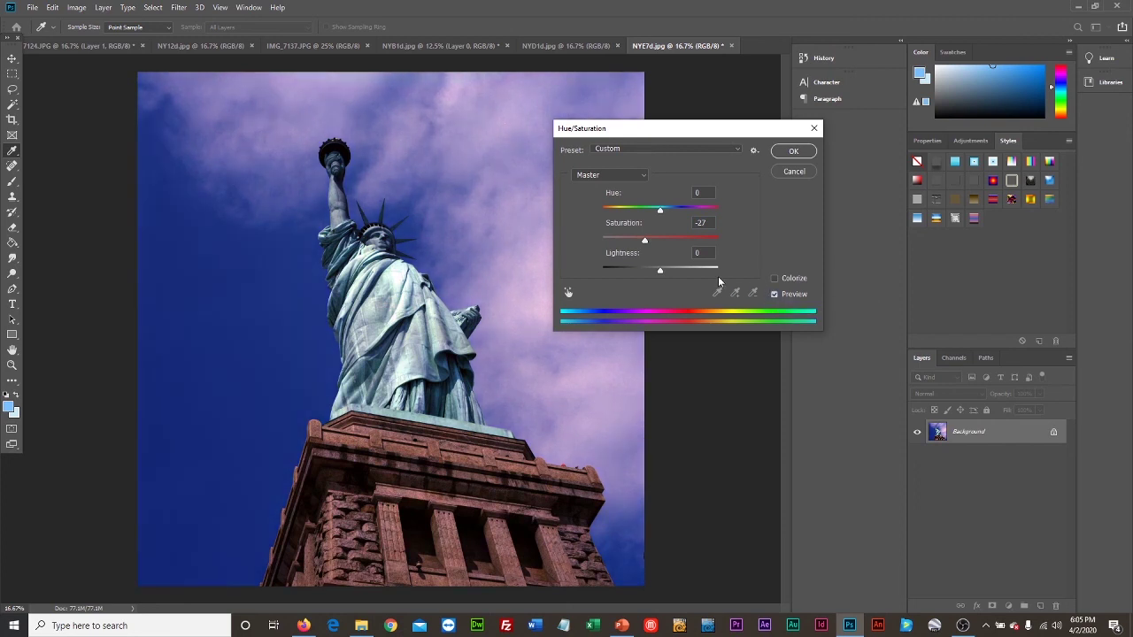
click(796, 172)
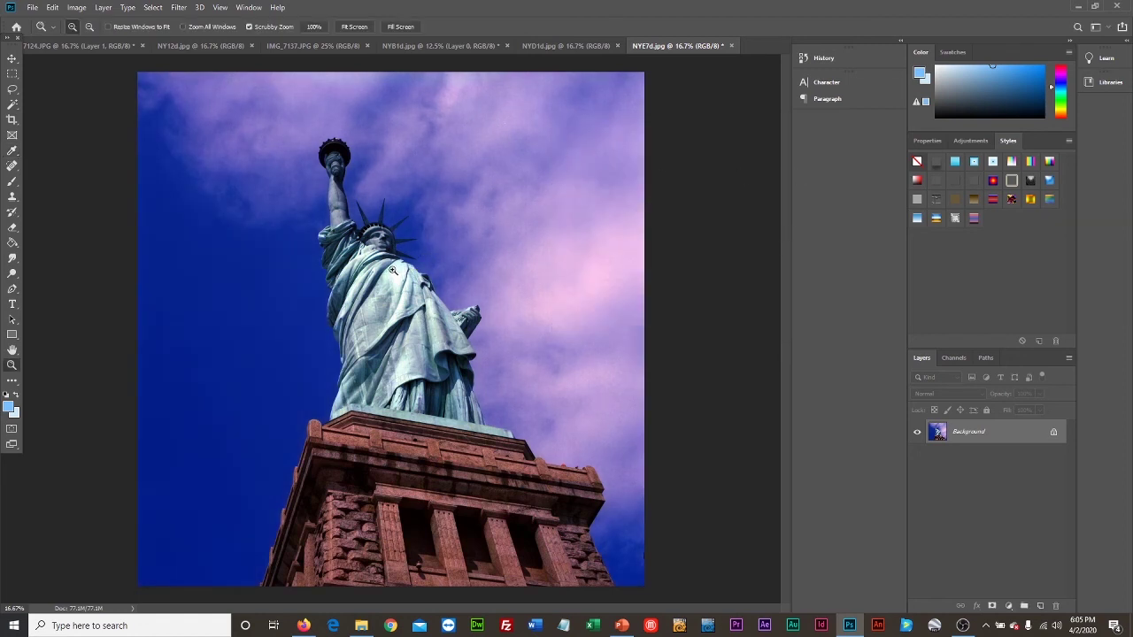
- Open a Color Balance adjustment for NYE7d.jpg and switch through the Shadows, Midtones and Highlights ranges, ending on Midtones
click(77, 8)
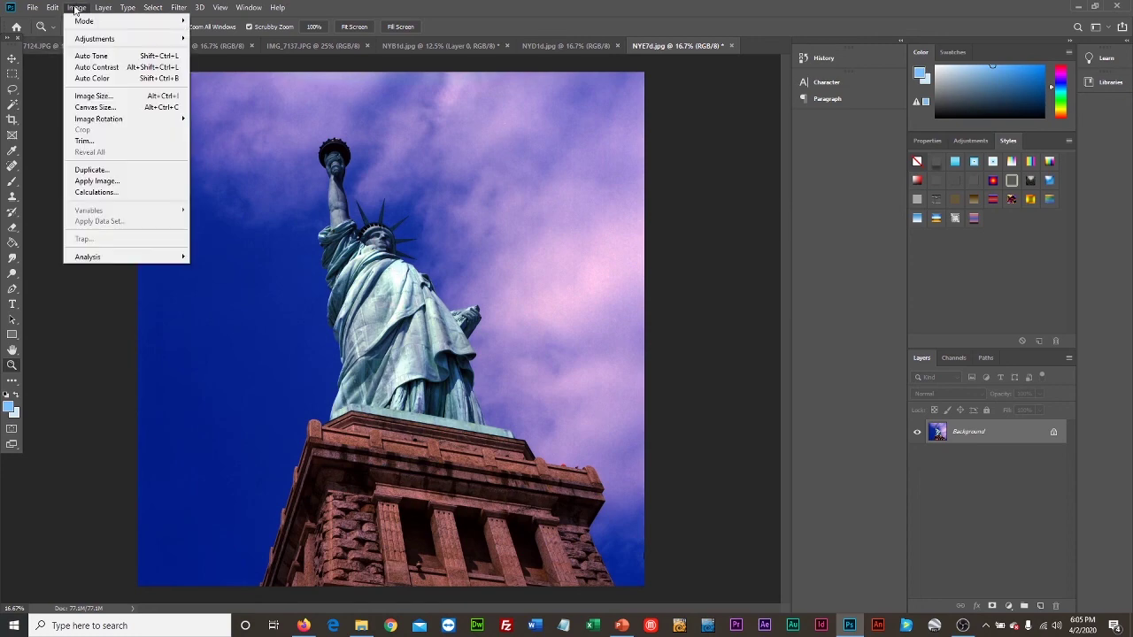
mouse_move(93, 38)
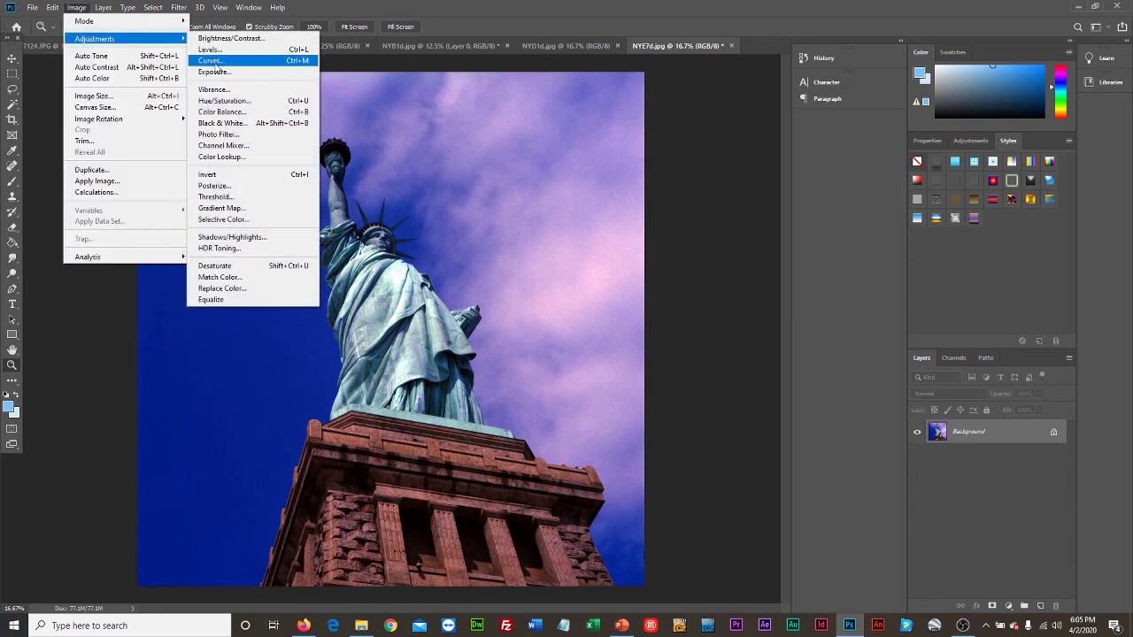
click(232, 112)
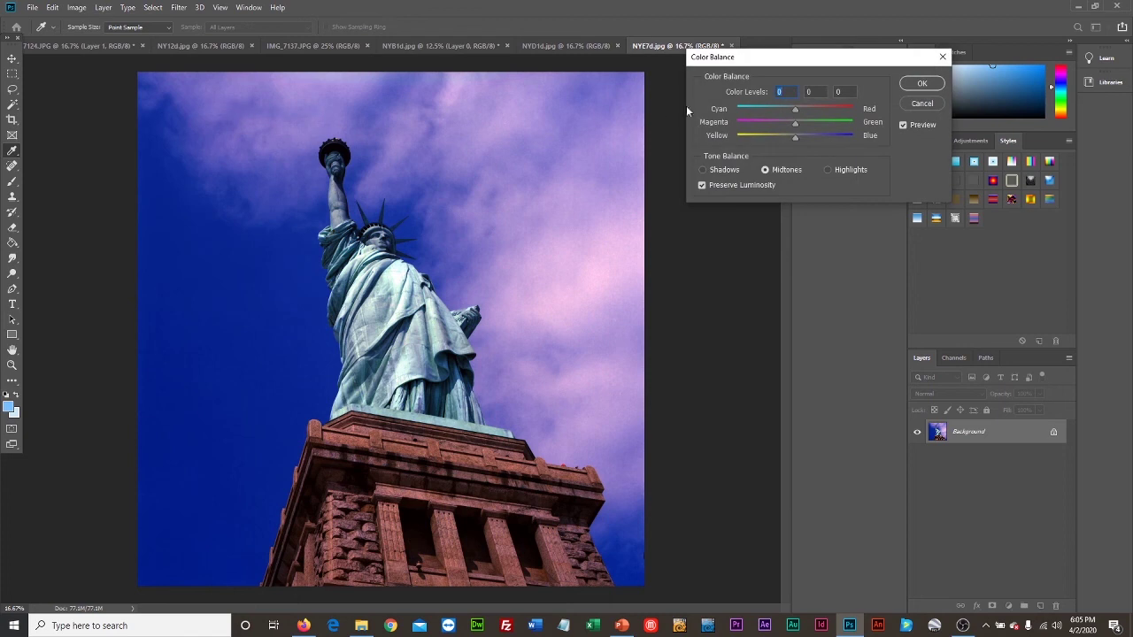
drag(768, 58, 599, 165)
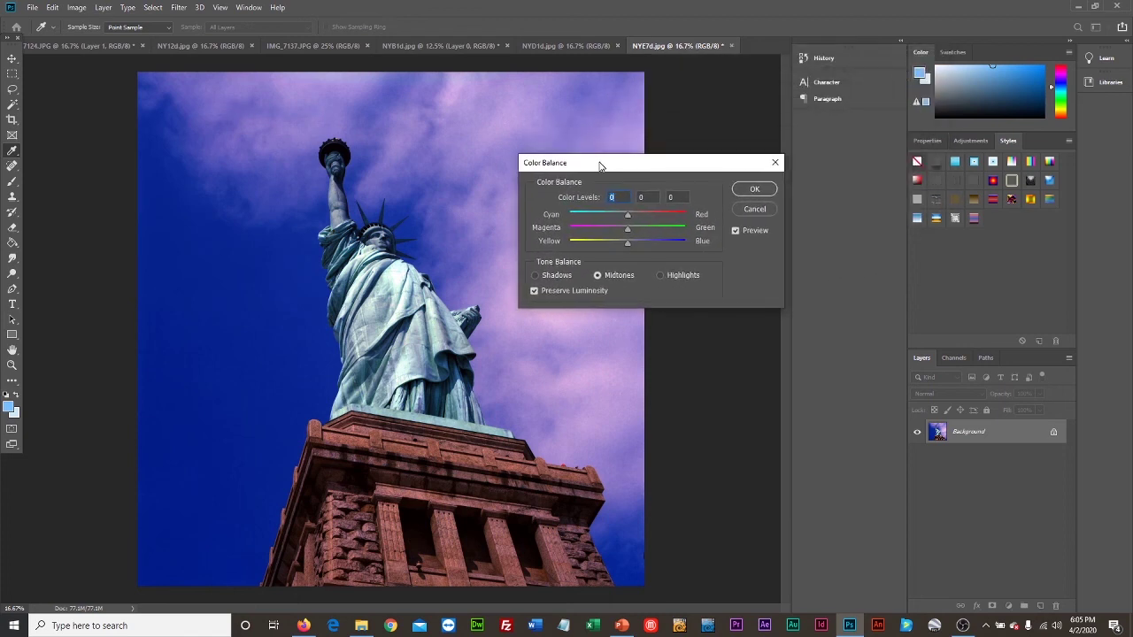
click(536, 276)
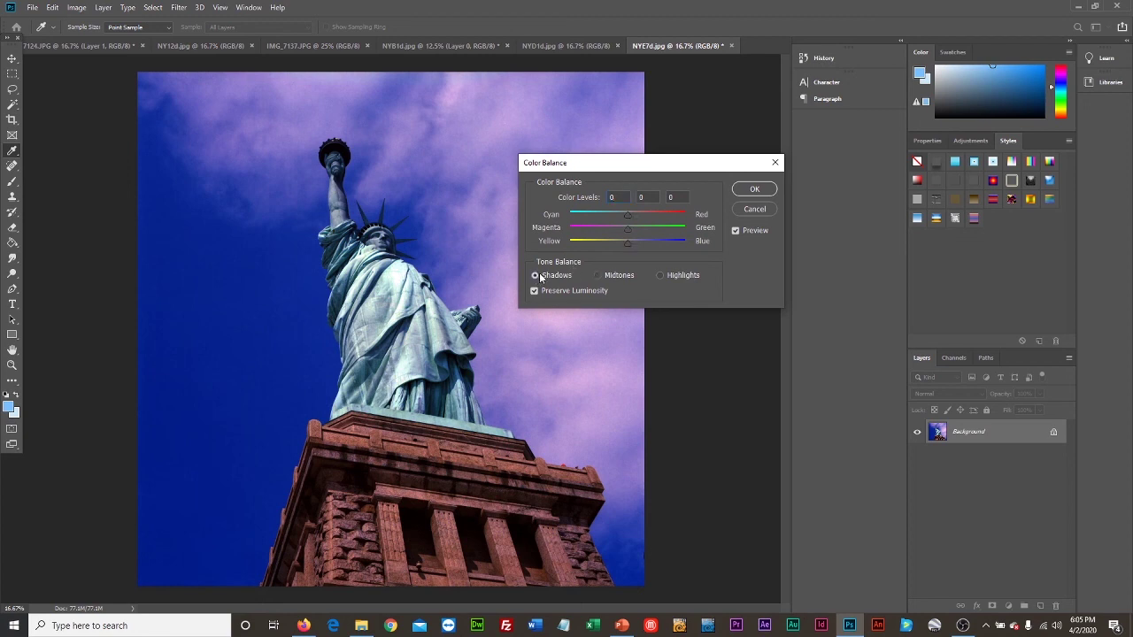
click(599, 275)
click(662, 275)
click(597, 273)
- Set the midtones' yellow-blue level to -27, and adjust their magenta-green and cyan-red levels
mouse_move(629, 245)
mouse_down()
mouse_move(599, 247)
mouse_move(613, 248)
mouse_up()
drag(613, 249, 613, 250)
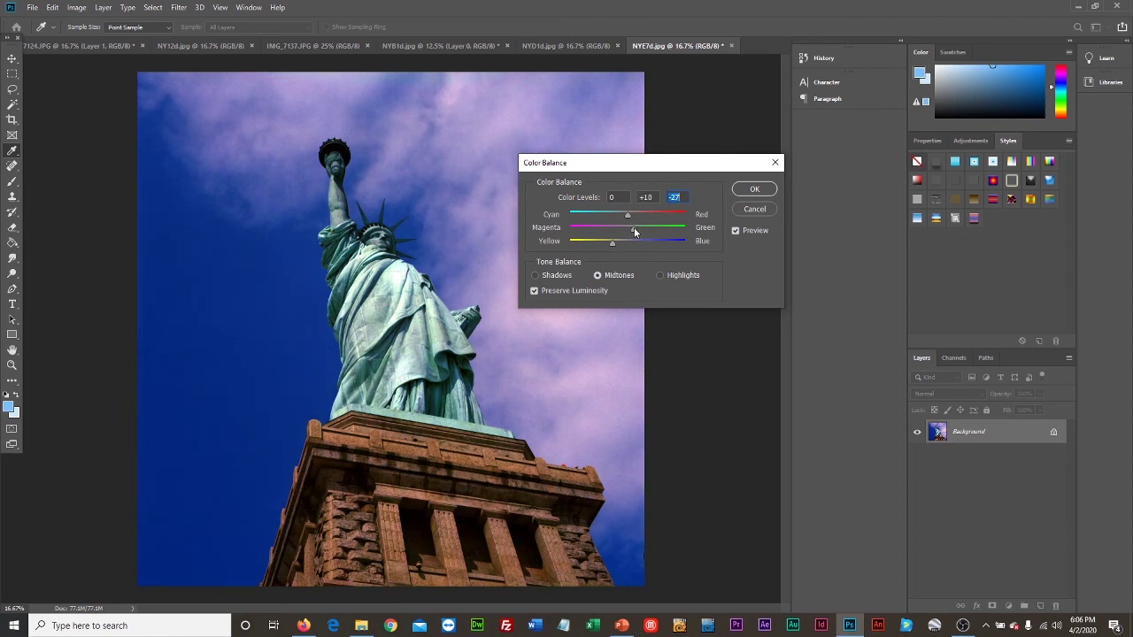
drag(634, 228, 629, 228)
click(613, 217)
click(534, 290)
- Shift the shadows toward yellow to about -9 and compare the result with Preserve Luminosity off and on
click(535, 275)
click(598, 275)
click(544, 277)
drag(627, 242, 626, 246)
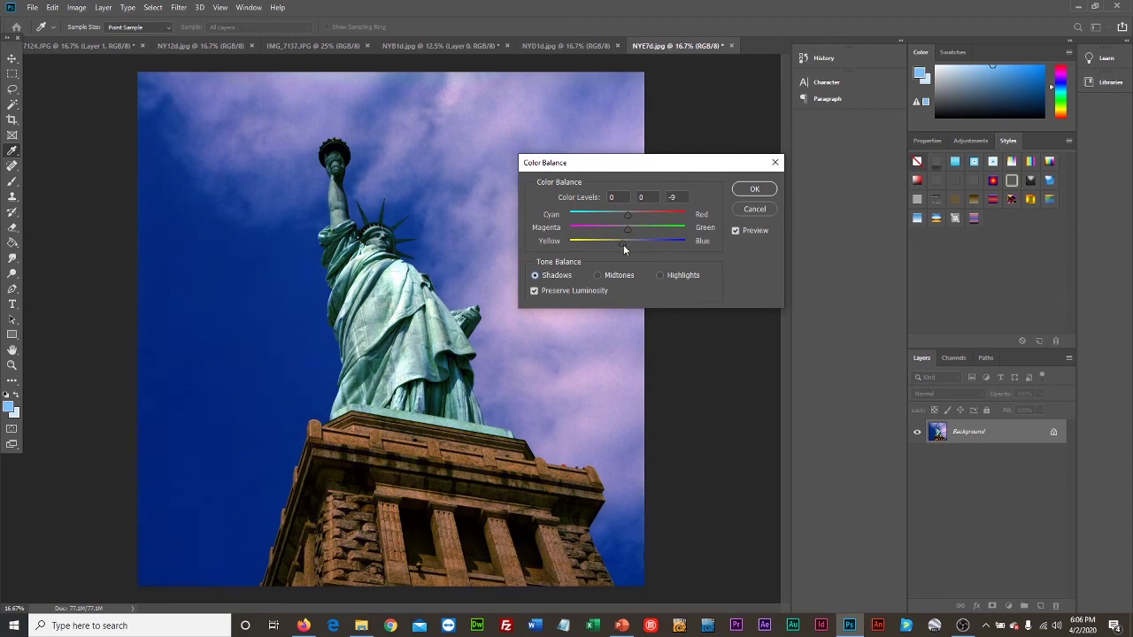
mouse_move(624, 246)
mouse_down()
mouse_move(648, 244)
mouse_move(623, 250)
mouse_move(641, 214)
mouse_move(607, 216)
mouse_move(637, 219)
mouse_move(610, 228)
mouse_move(622, 229)
mouse_up()
click(534, 291)
click(533, 291)
- Set the highlights' color levels to +22 cyan-red, -14 magenta-green and +28 yellow-blue
click(665, 275)
mouse_move(628, 241)
mouse_down()
mouse_move(606, 247)
mouse_move(641, 246)
mouse_up()
drag(635, 246, 649, 253)
click(644, 248)
mouse_move(627, 215)
mouse_down()
mouse_move(640, 216)
mouse_move(609, 222)
mouse_move(639, 230)
mouse_move(602, 230)
mouse_move(621, 235)
mouse_move(642, 219)
mouse_up()
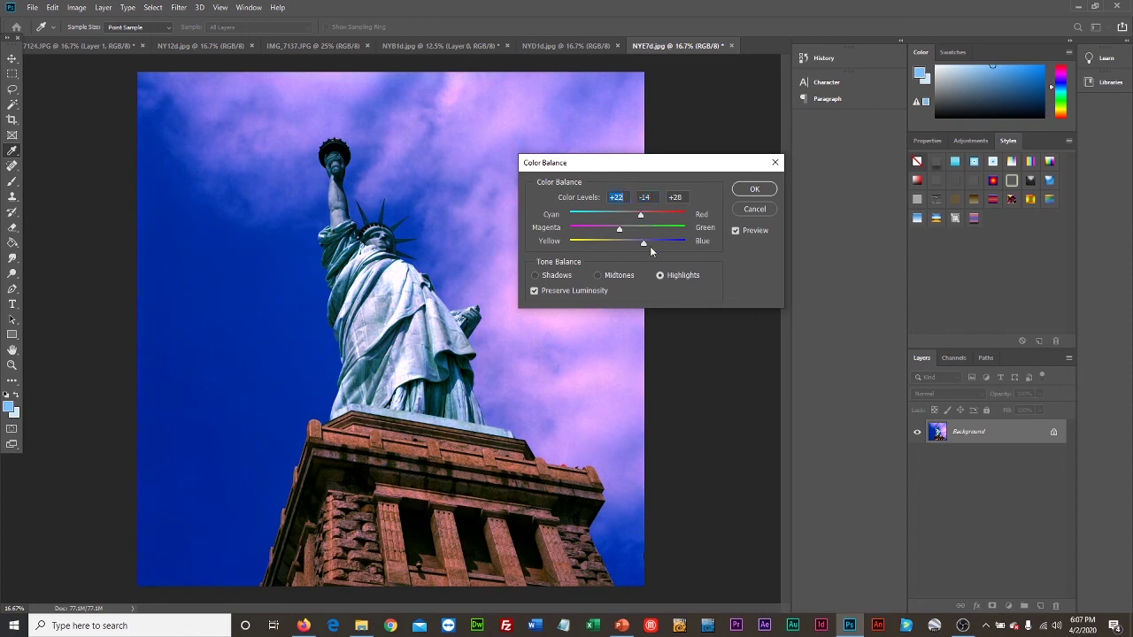
- Set the midtones' color levels to -10 cyan-red, +15 magenta-green and -27 yellow-blue
click(598, 275)
drag(643, 218, 625, 246)
click(630, 232)
click(614, 245)
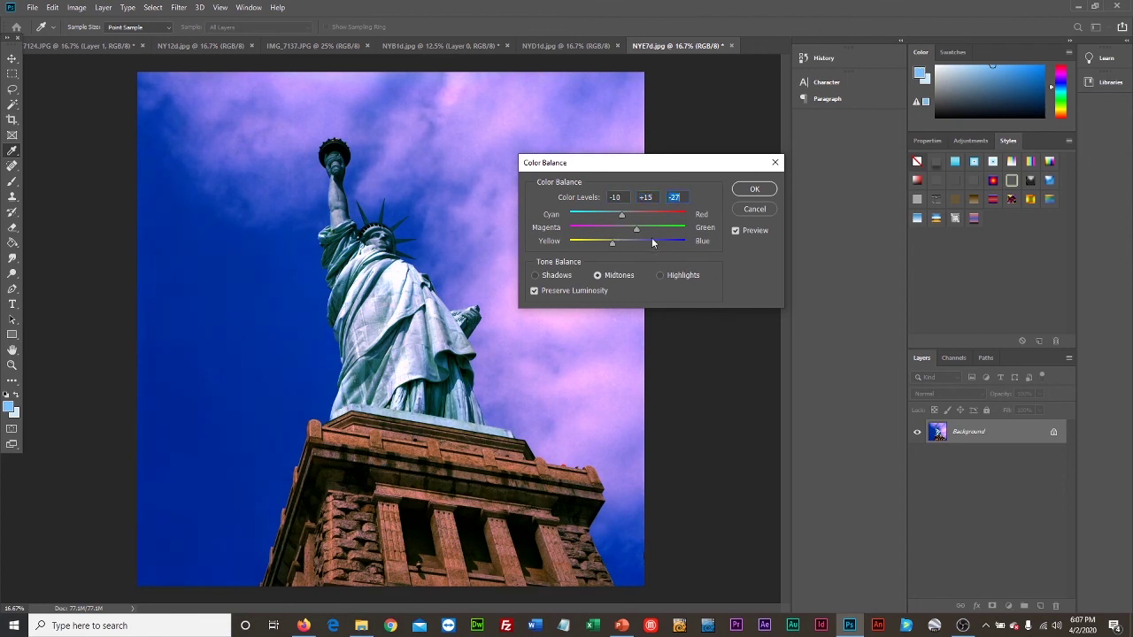
- Push the highlights further toward red and blue in the color balance
click(661, 275)
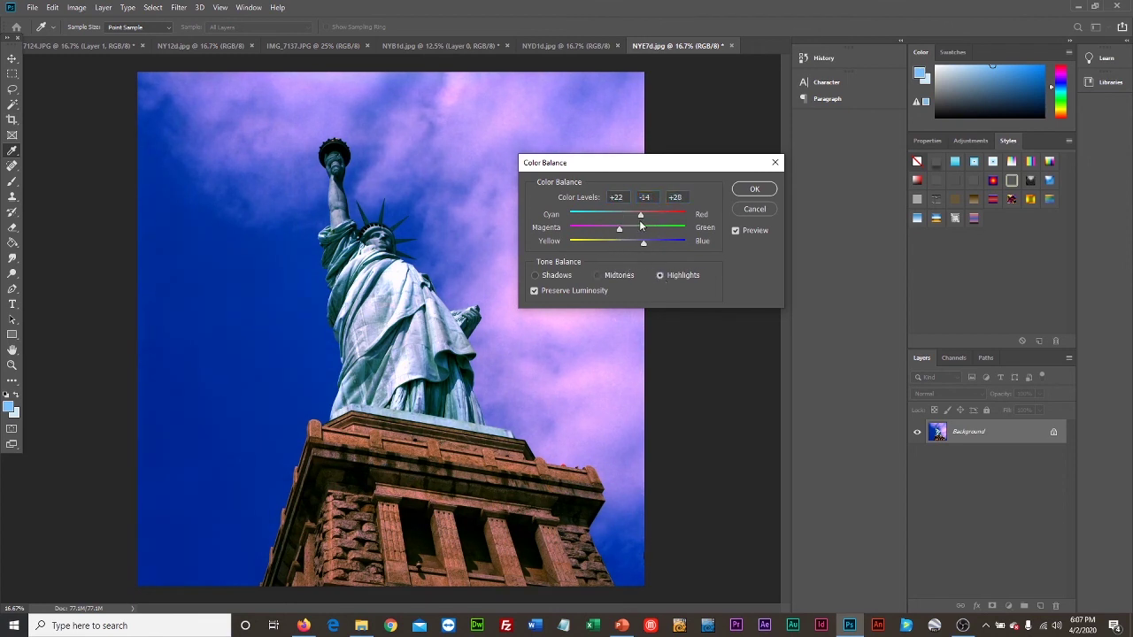
drag(640, 218, 645, 218)
drag(649, 217, 652, 248)
- Set the shadows' color levels to -30, +1 and -20, and turn off the preview to compare with the original
click(536, 277)
drag(634, 229, 617, 246)
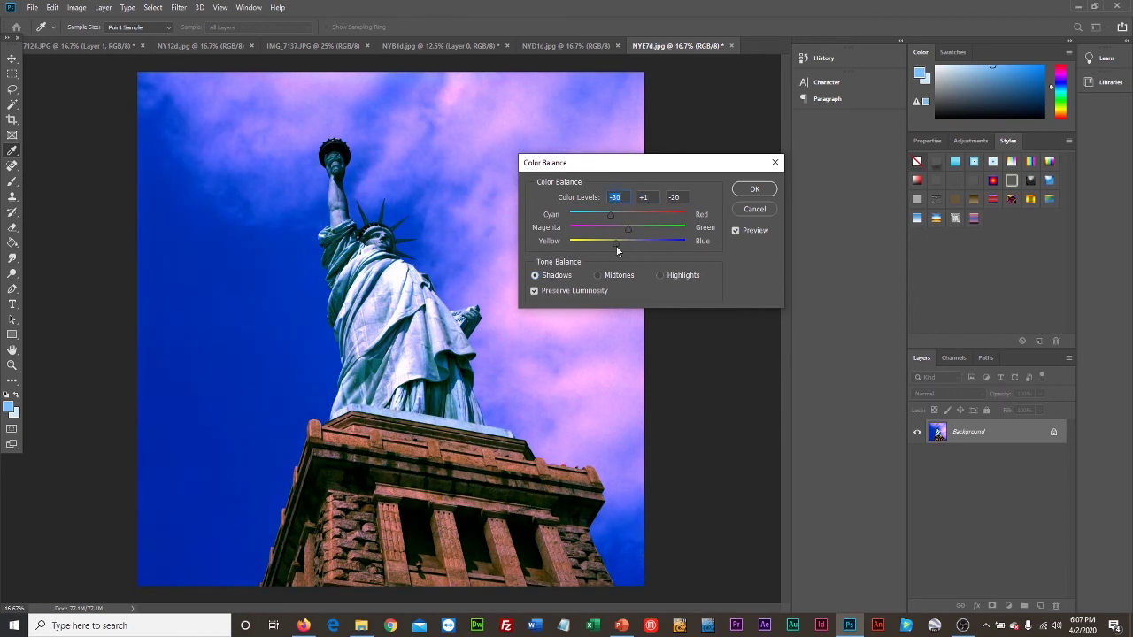
click(736, 230)
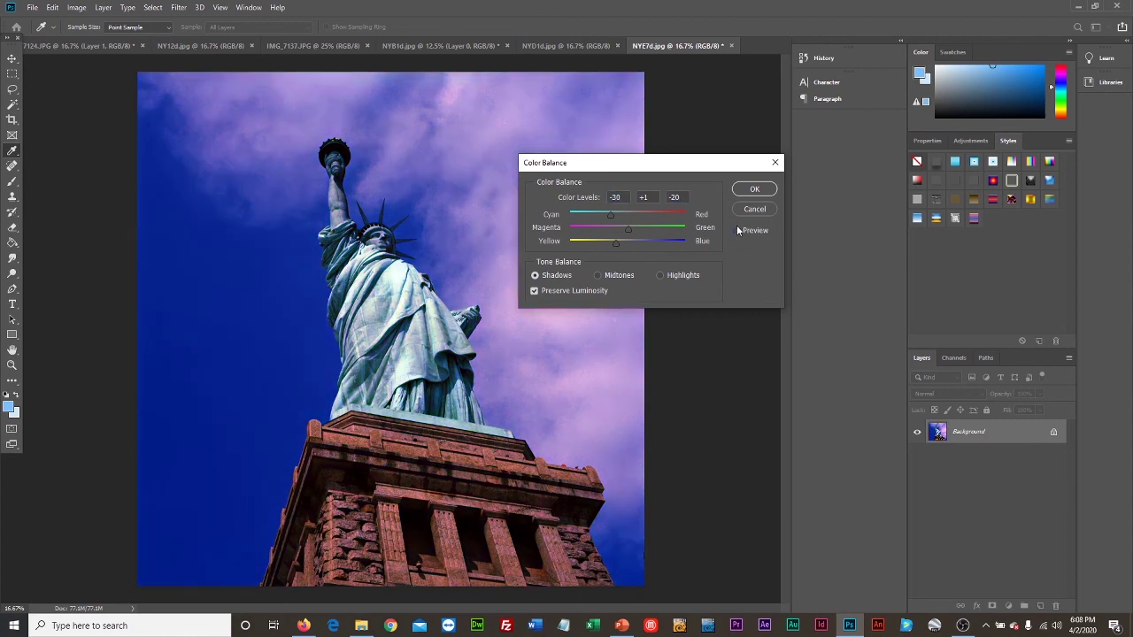
- Compare the color balance result with the original using the preview, and apply the adjustment with the preview on
click(735, 230)
click(736, 231)
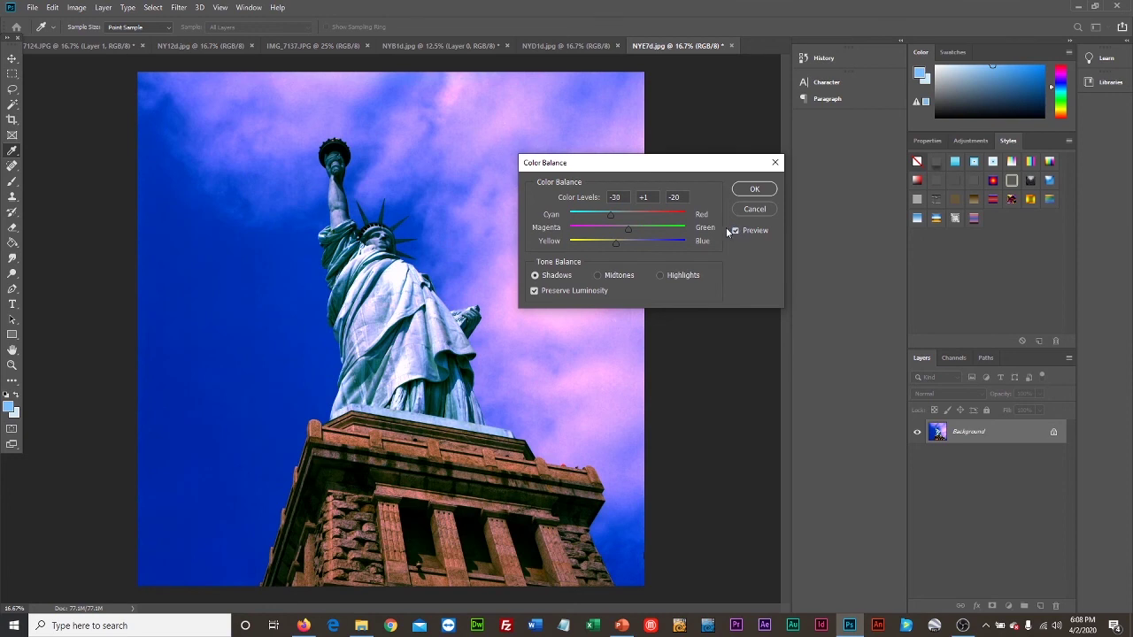
click(754, 188)
key(z)
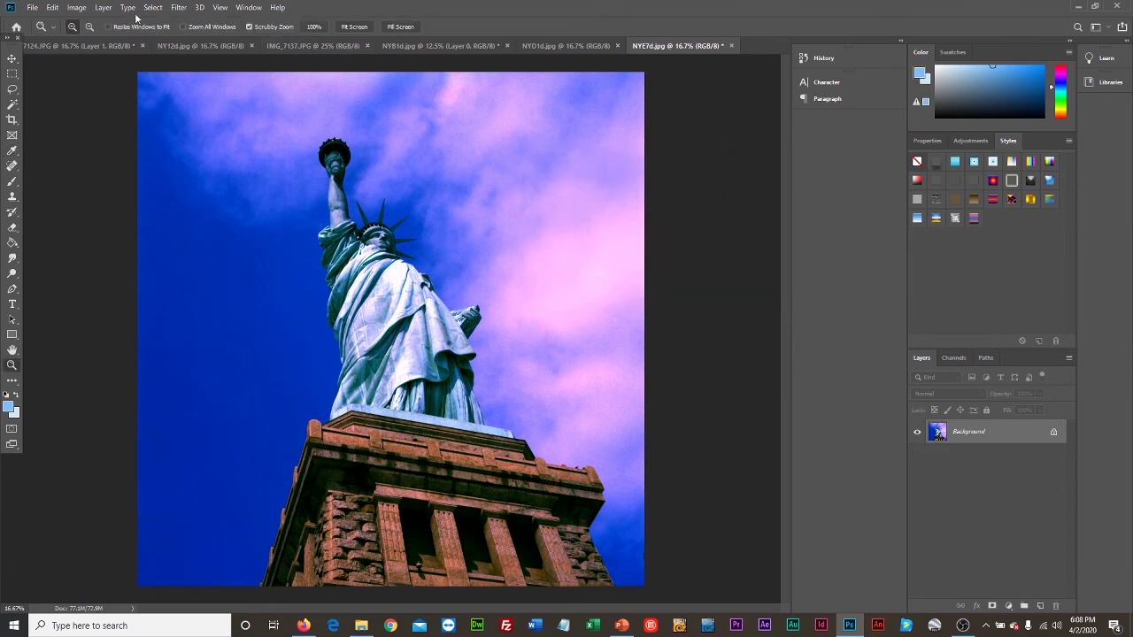
- Apply a Brightness/Contrast adjustment to the statue photo with brightness 26 and contrast -8
click(76, 8)
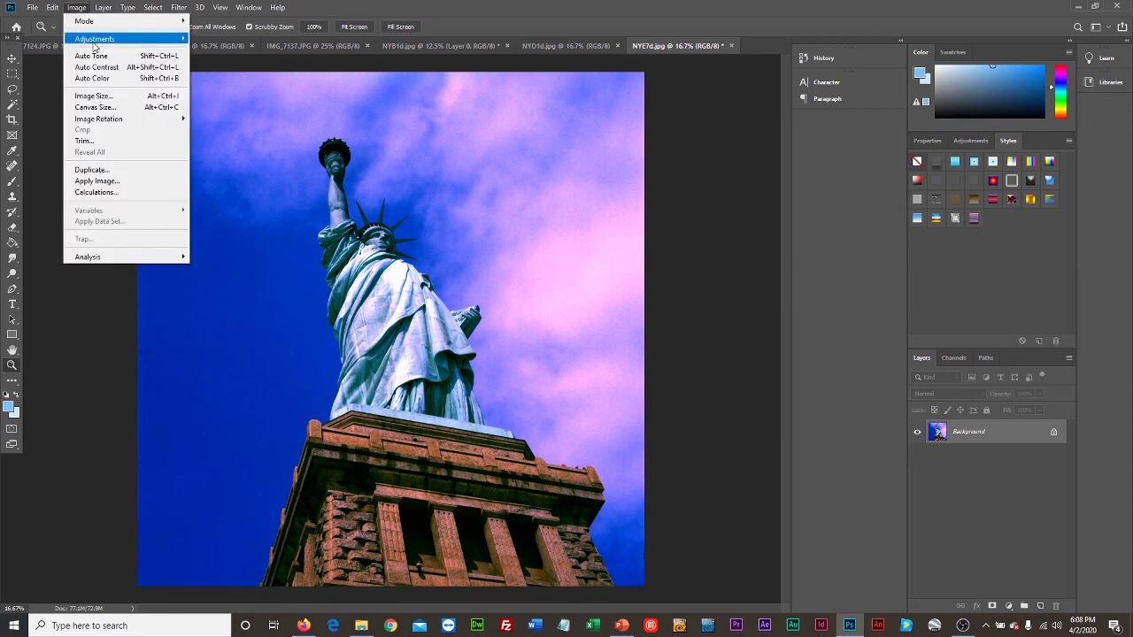
mouse_move(94, 39)
click(231, 38)
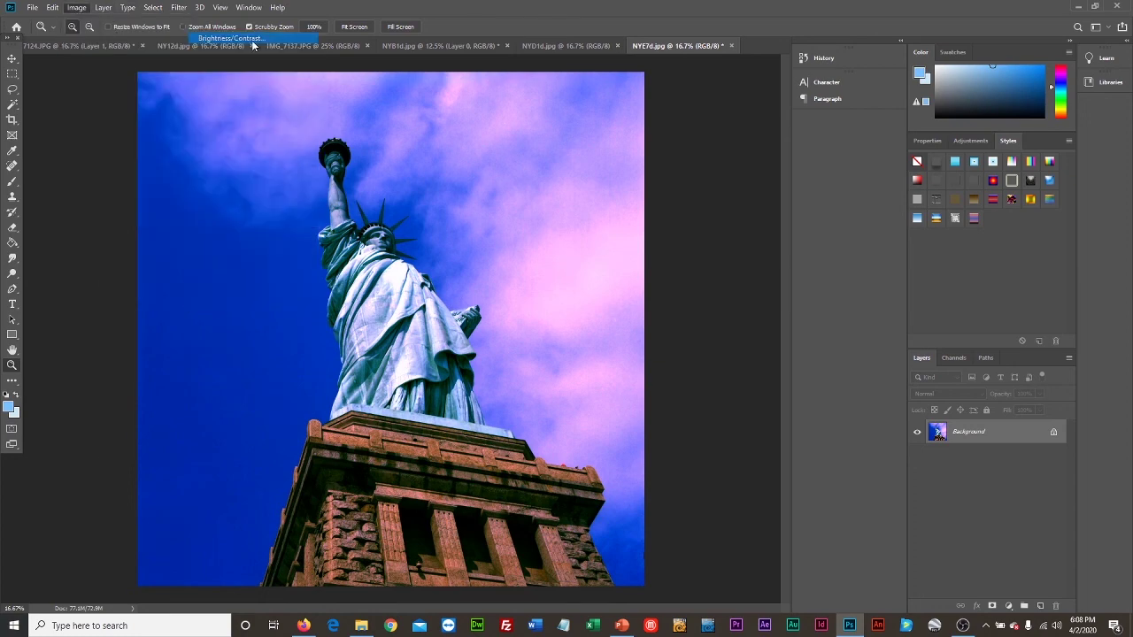
drag(501, 147, 512, 174)
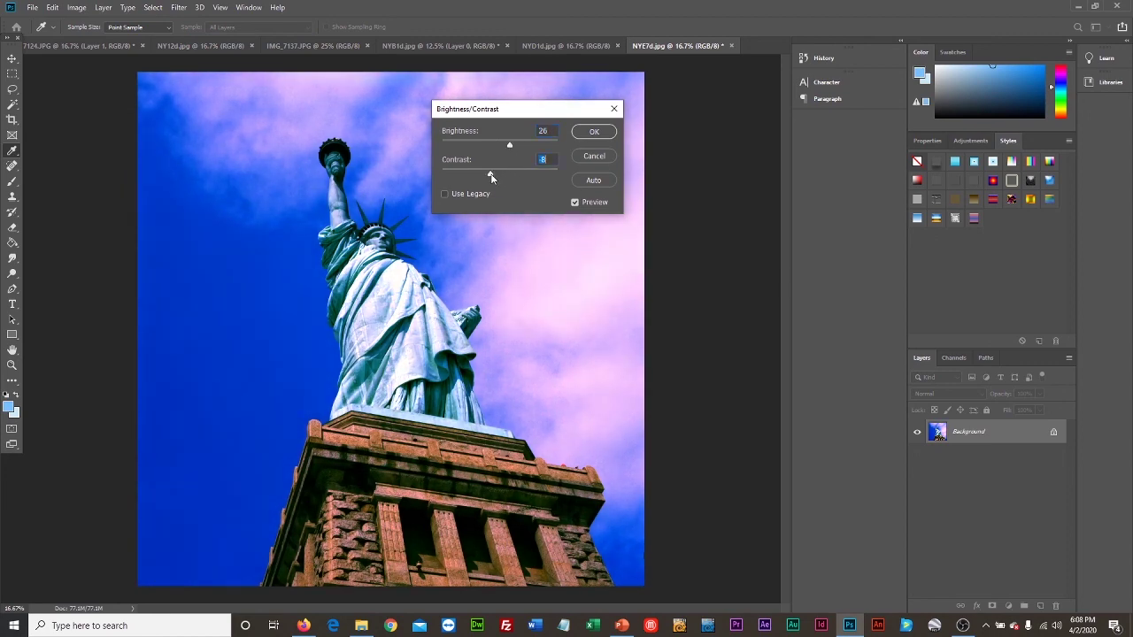
click(603, 136)
key(z)
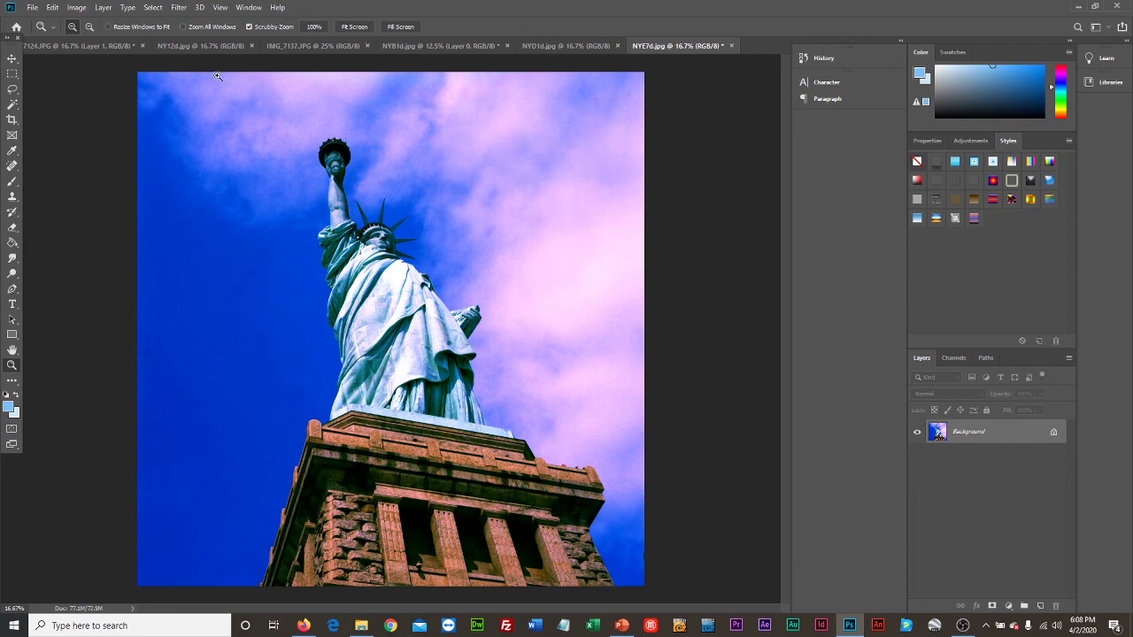
- Apply a Hue/Saturation adjustment to the statue photo with the master saturation lowered to -39
click(76, 8)
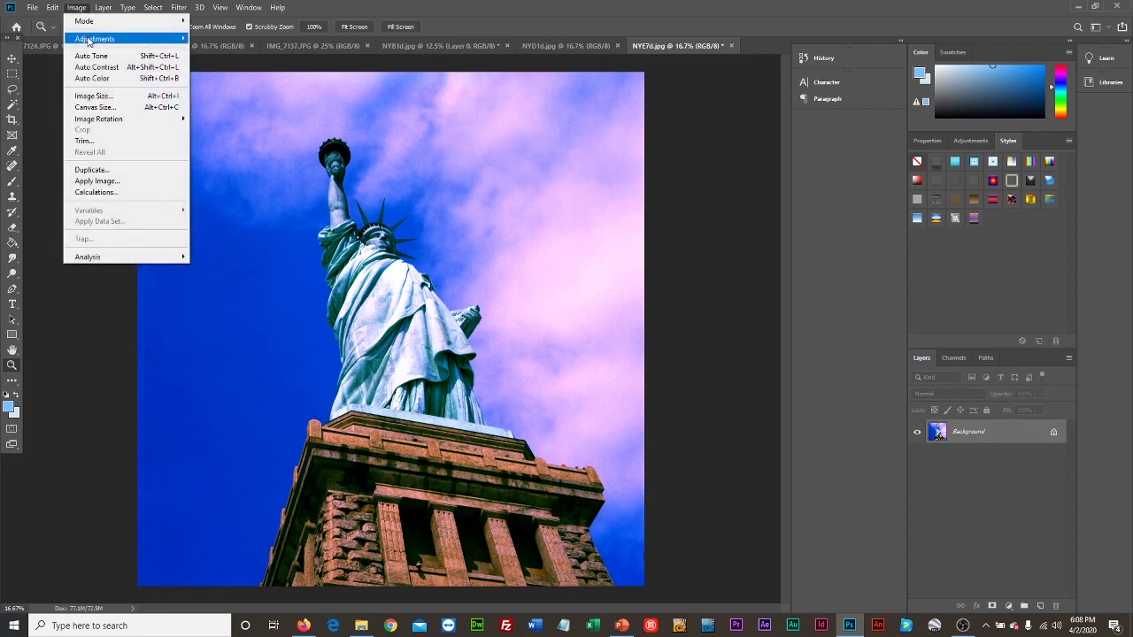
mouse_move(94, 39)
click(281, 101)
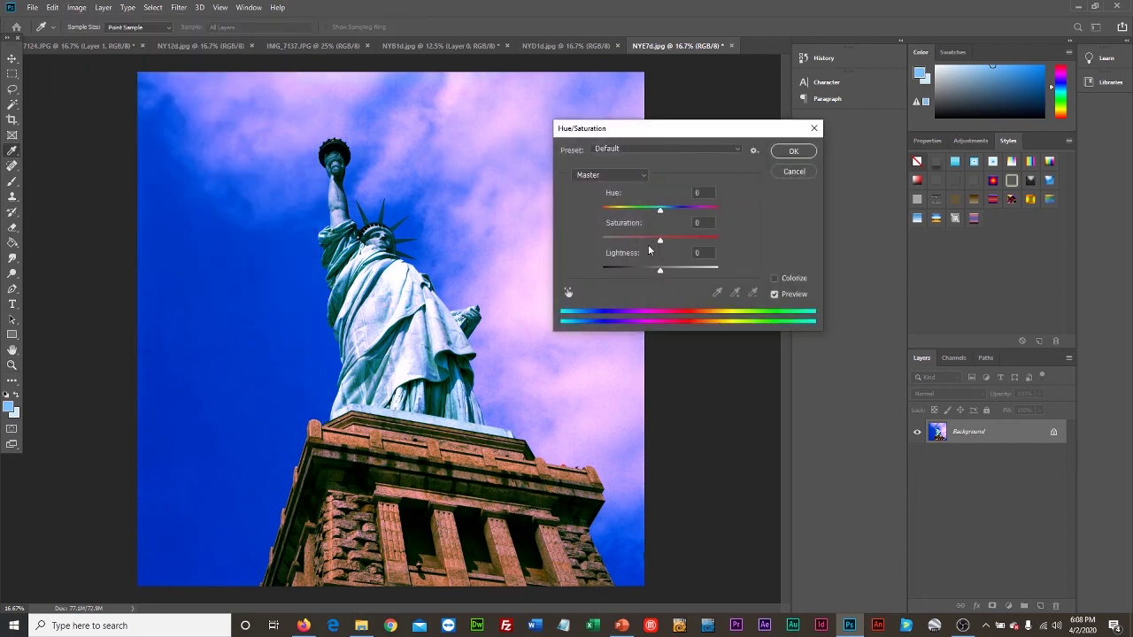
drag(659, 241, 638, 241)
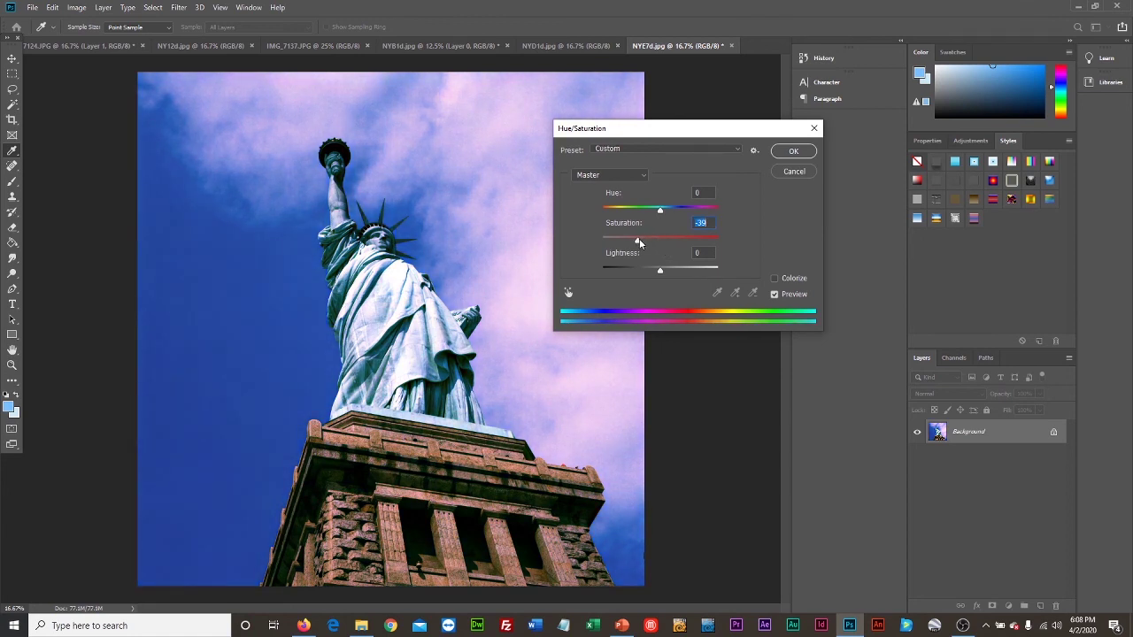
click(789, 153)
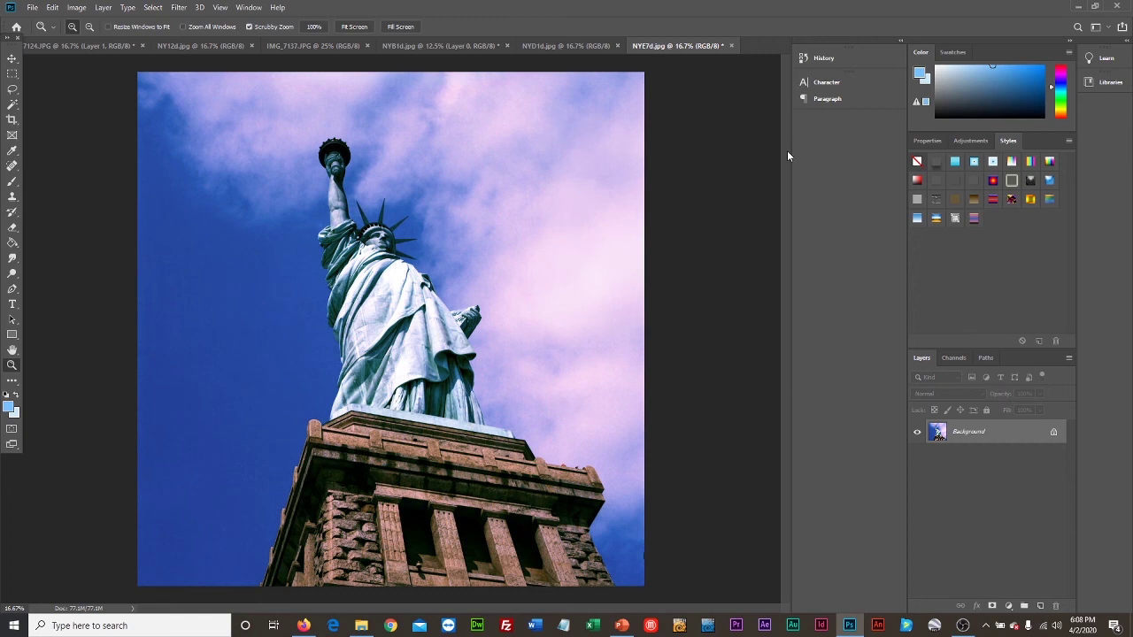